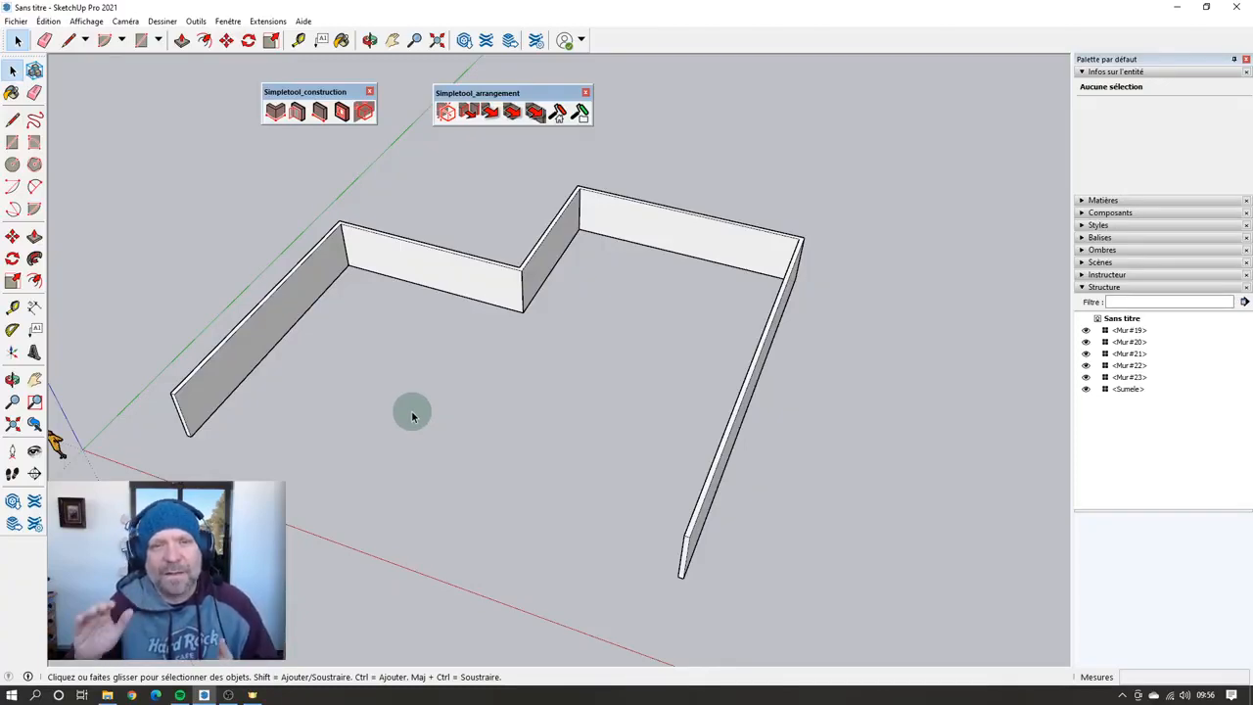
click(277, 116)
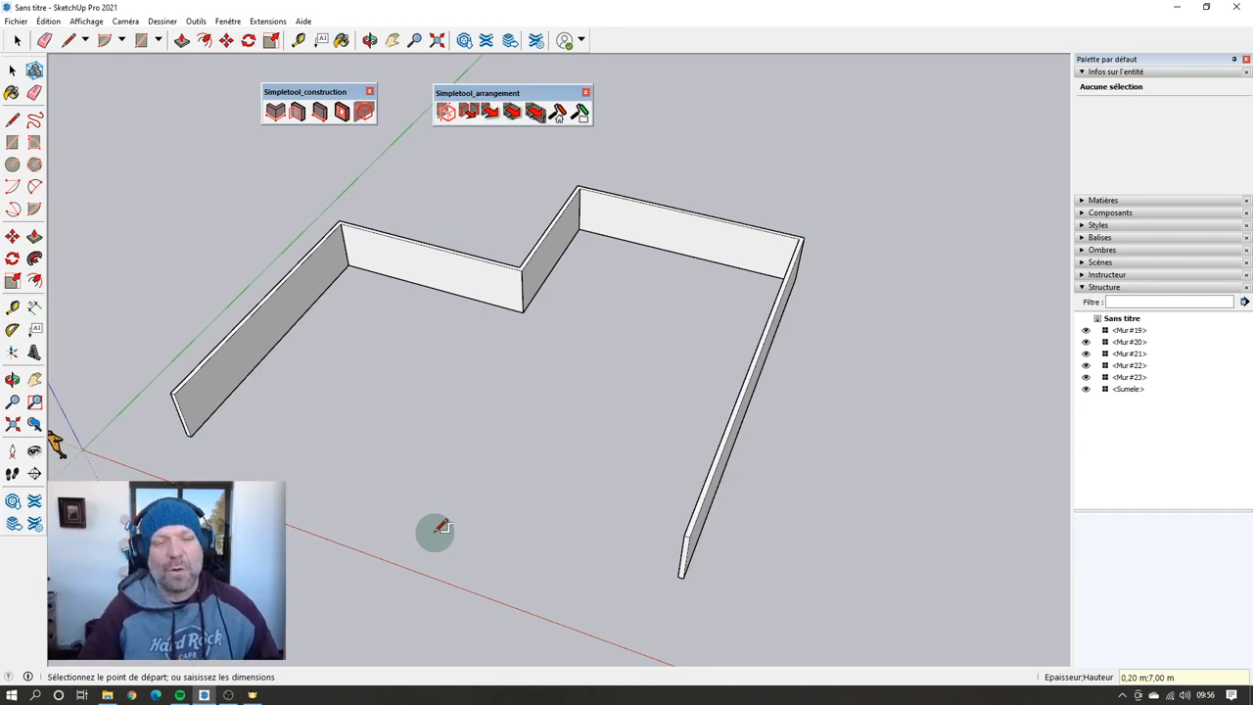
click(196, 430)
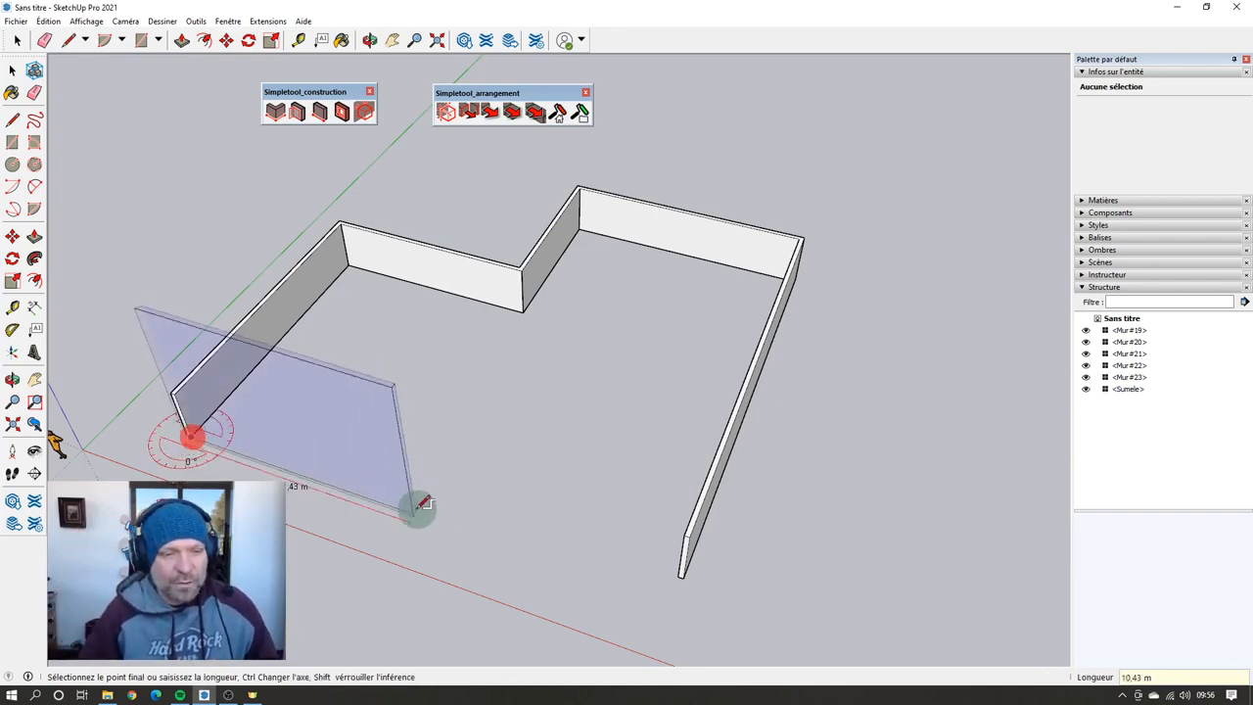
click(415, 509)
click(370, 586)
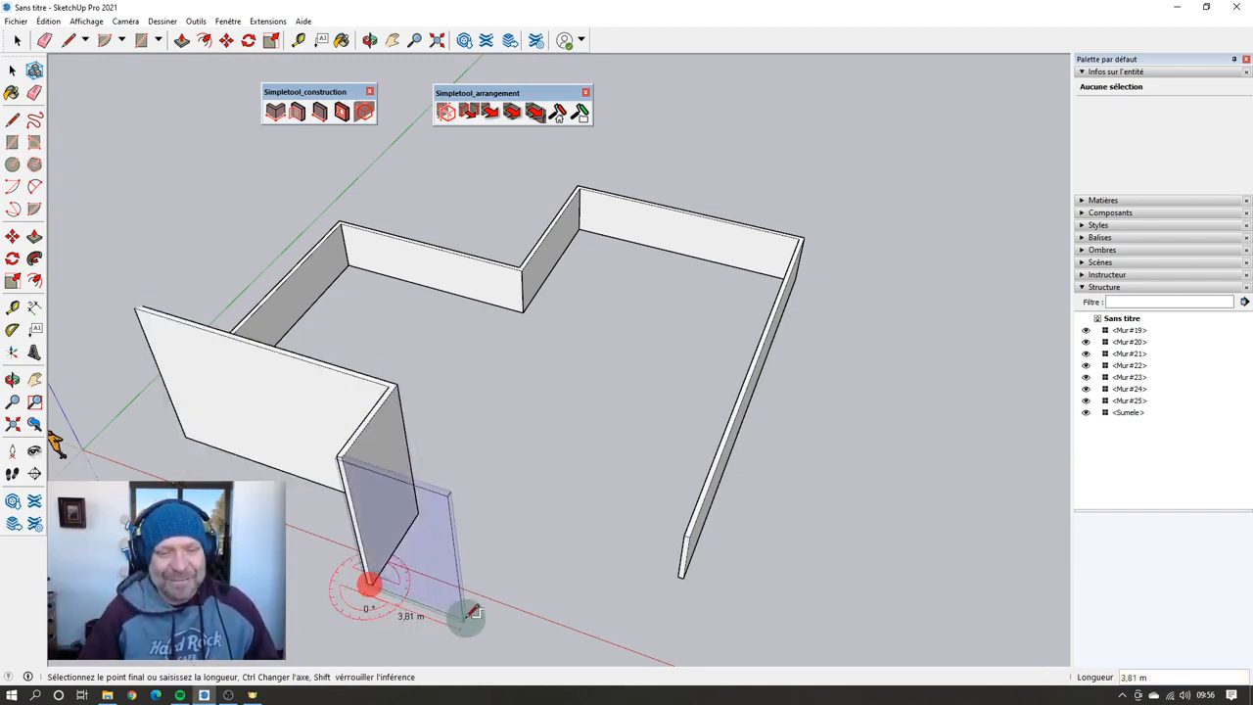
click(465, 617)
key(space)
key(ctrl+z)
key(ctrl+z)
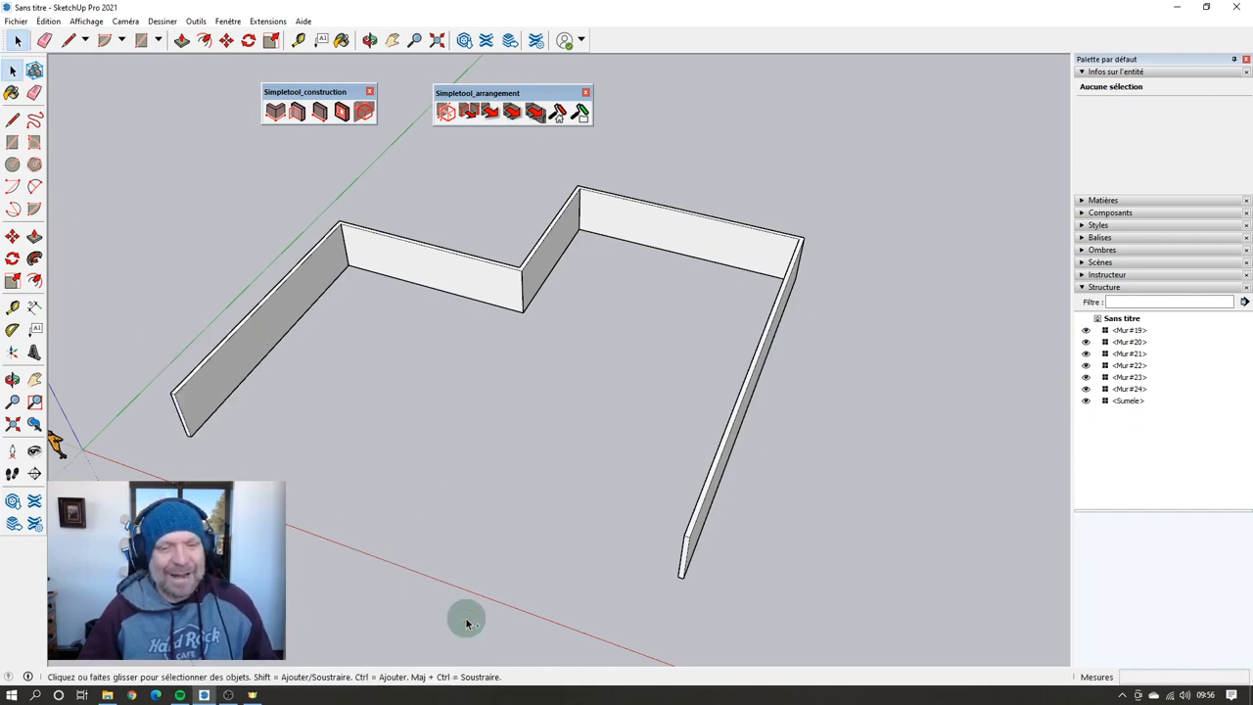
Step: Draw a 7 m wall parallel to the red axis, starting at the open end of the left outer wall
middle_drag(344, 525, 331, 427)
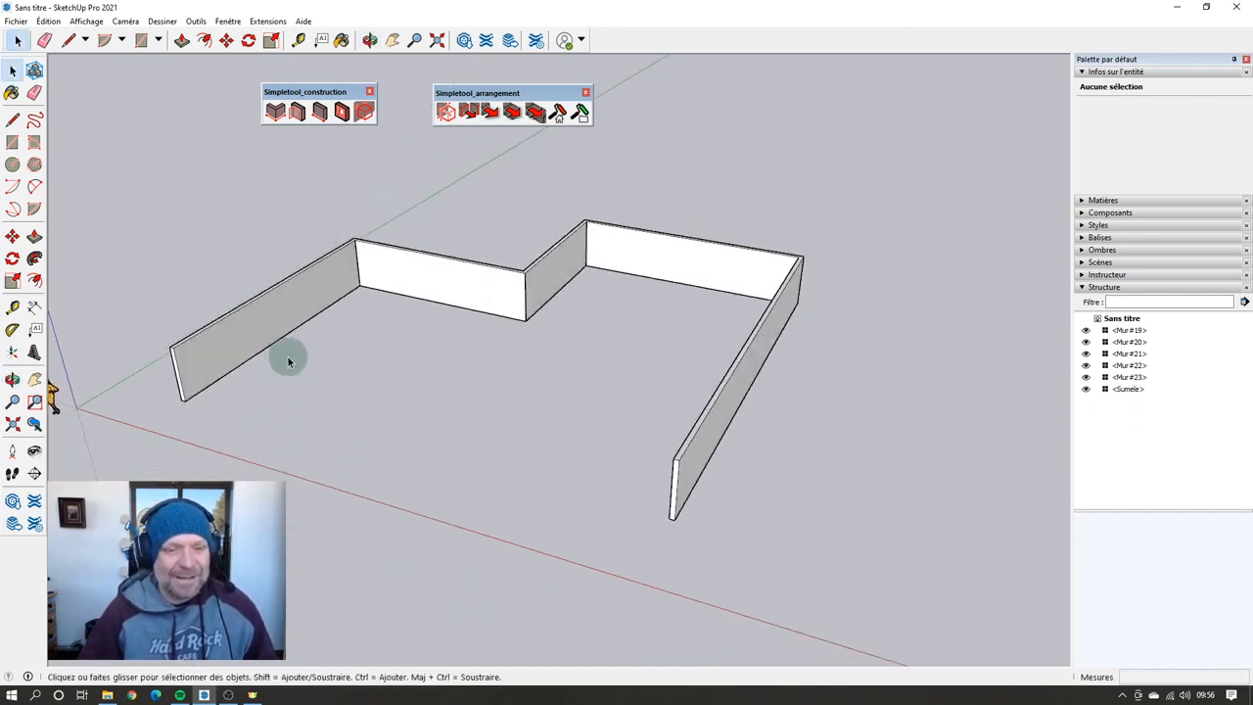
scroll(303, 406, up, 1)
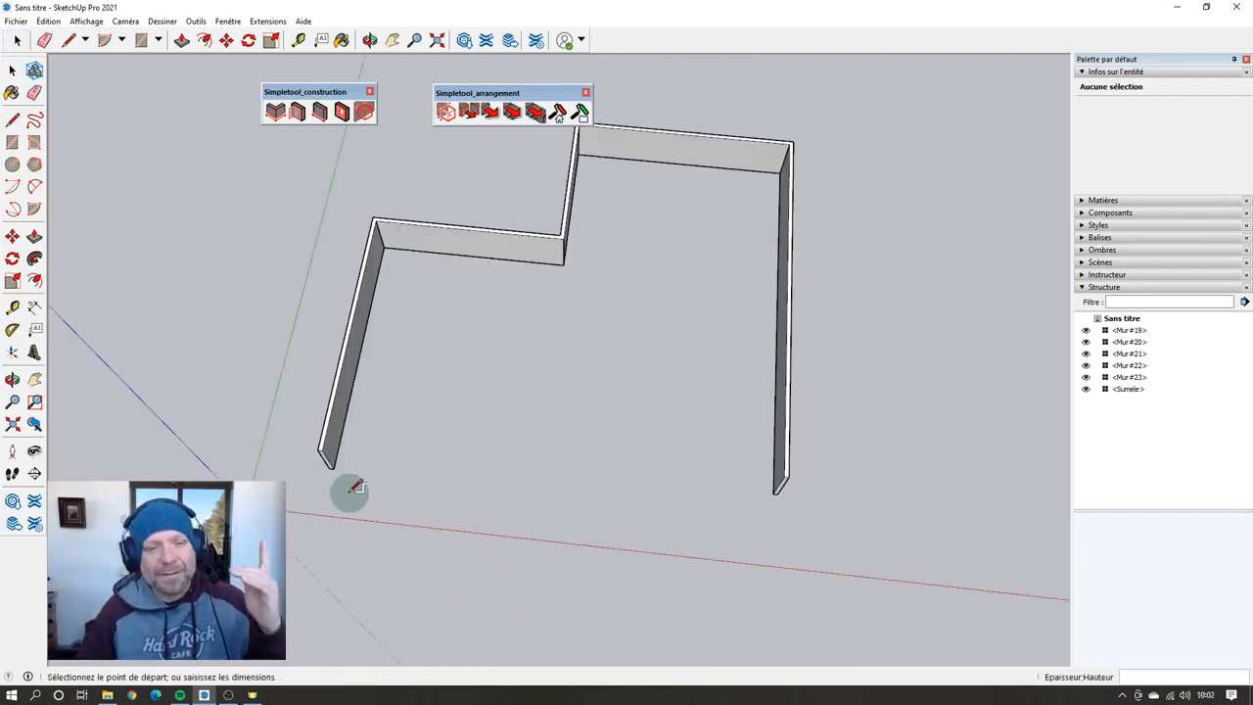
scroll(330, 461, up, 2)
click(336, 472)
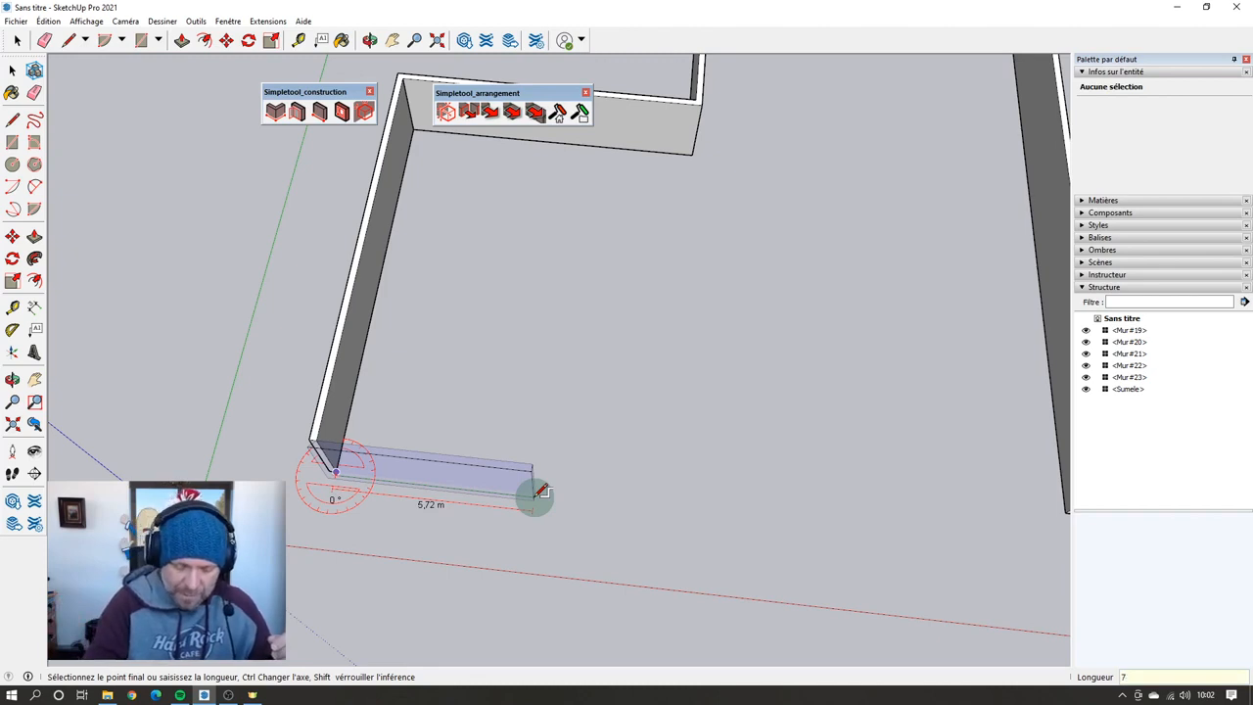
key(Return)
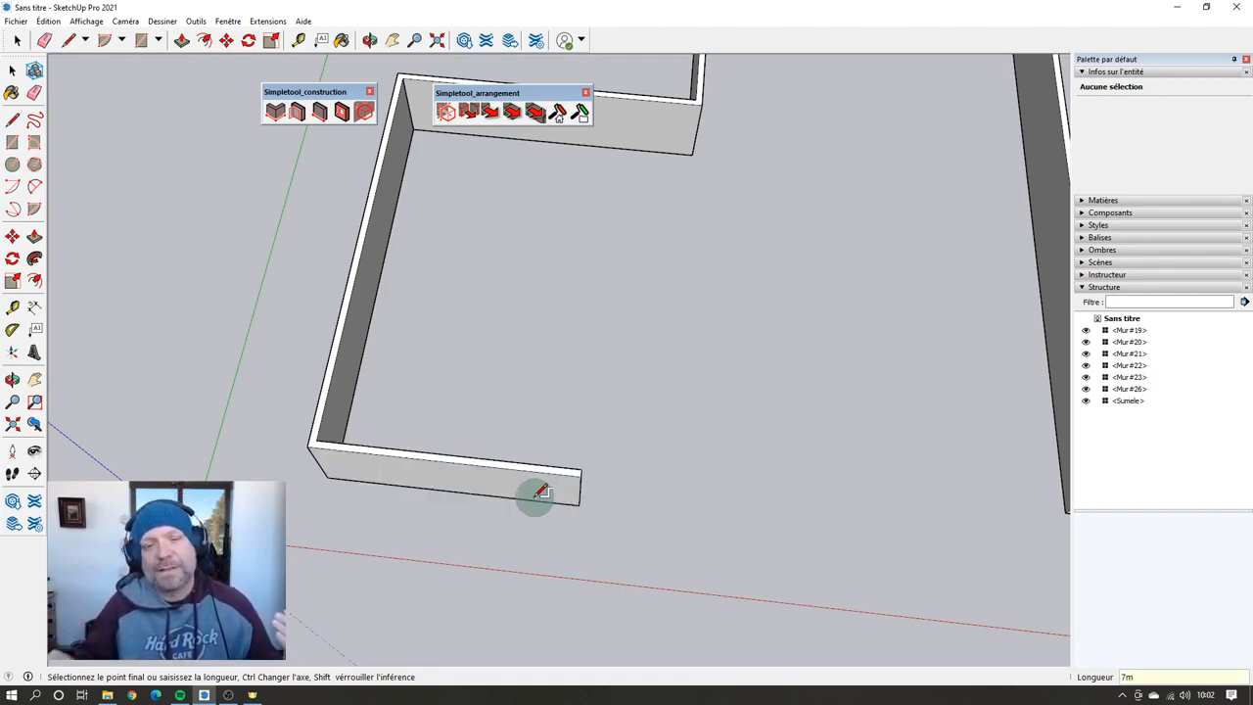
Step: Continue the front facade with a perpendicular wall about 2.8 m long going inward, followed by one about 2.5 m long parallel to the red axis
scroll(558, 511, up, 6)
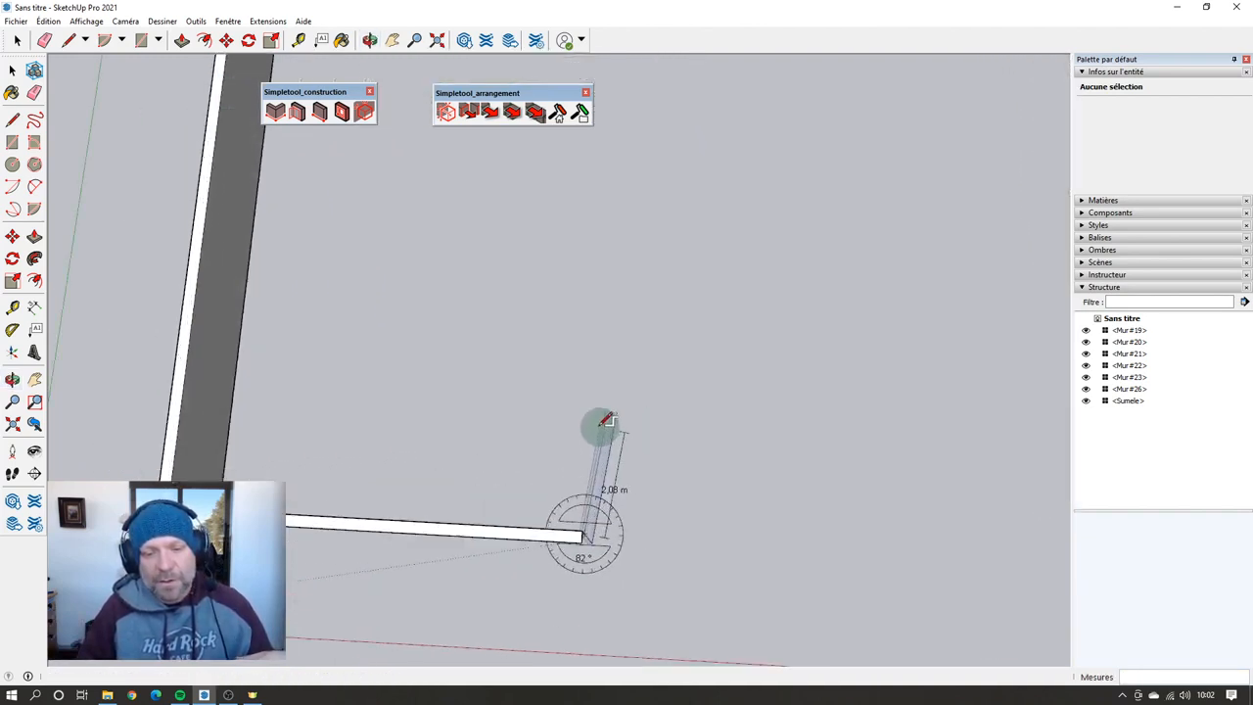
middle_drag(576, 414, 586, 343)
scroll(580, 345, down, 2)
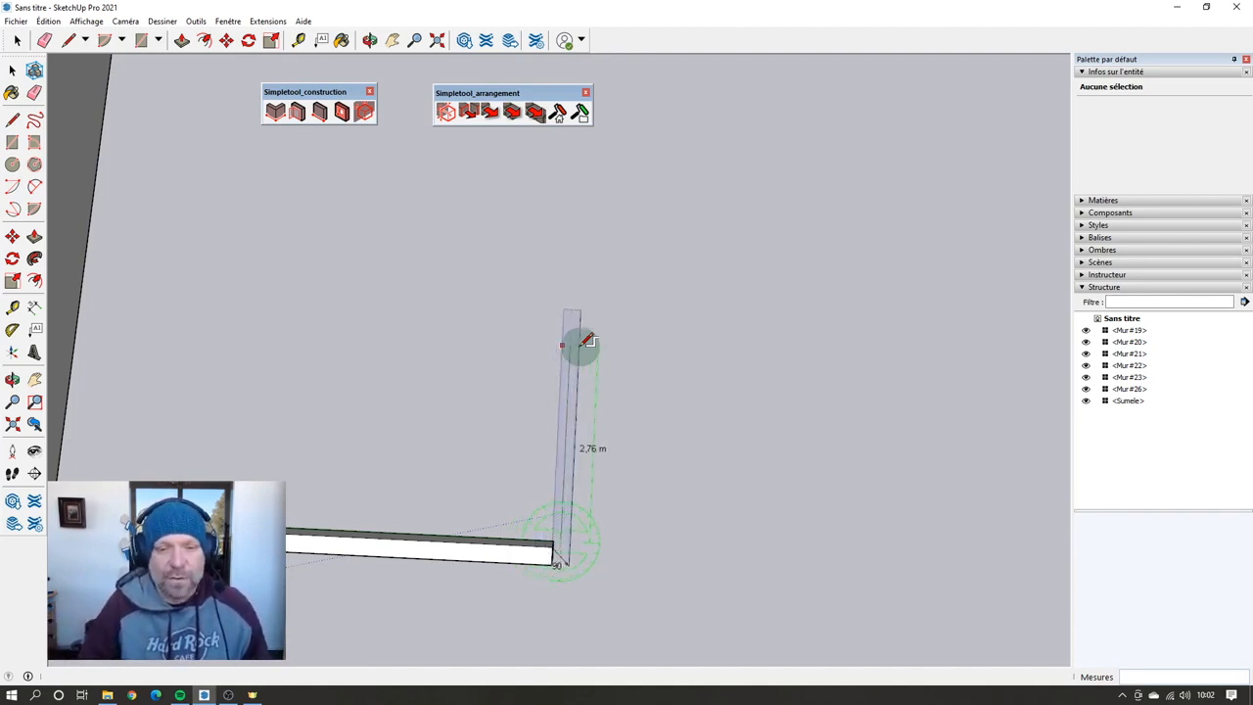
click(584, 341)
click(742, 354)
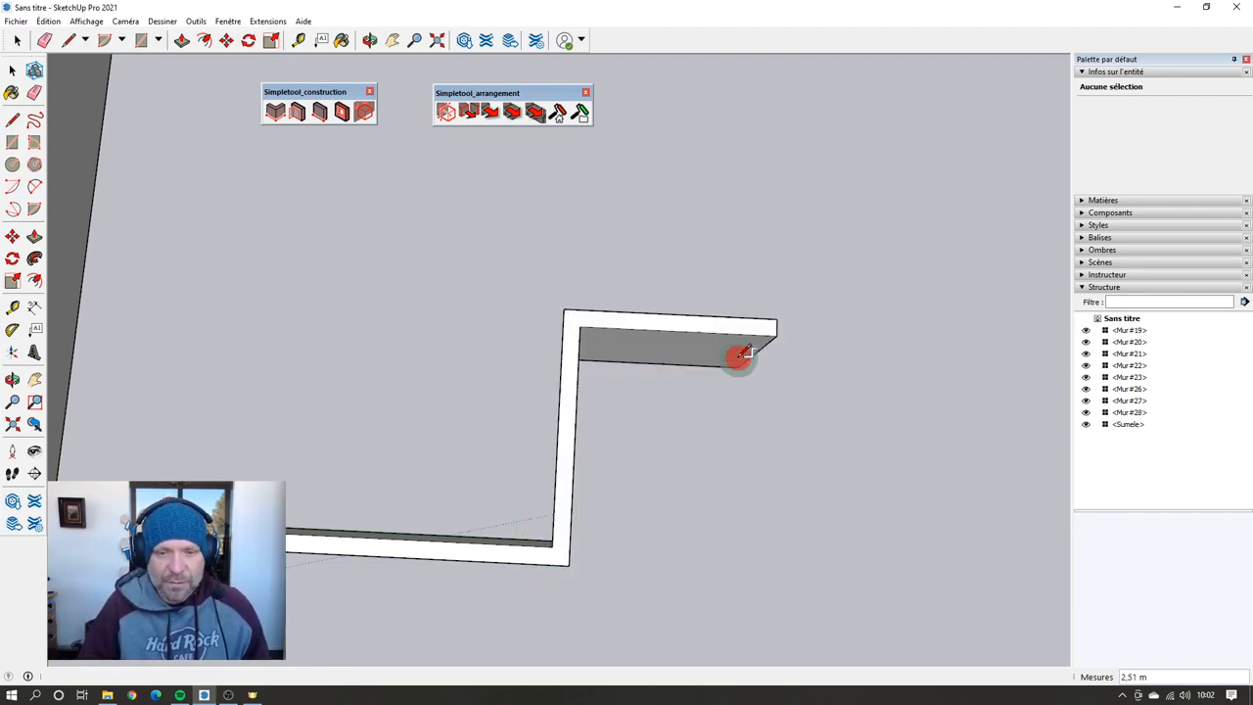
Step: Extend the wall chain with another perpendicular wall going inward and a wall parallel to the red axis forming the back of the entrance recess
shift+middle_drag(786, 354, 555, 412)
scroll(543, 423, down, 3)
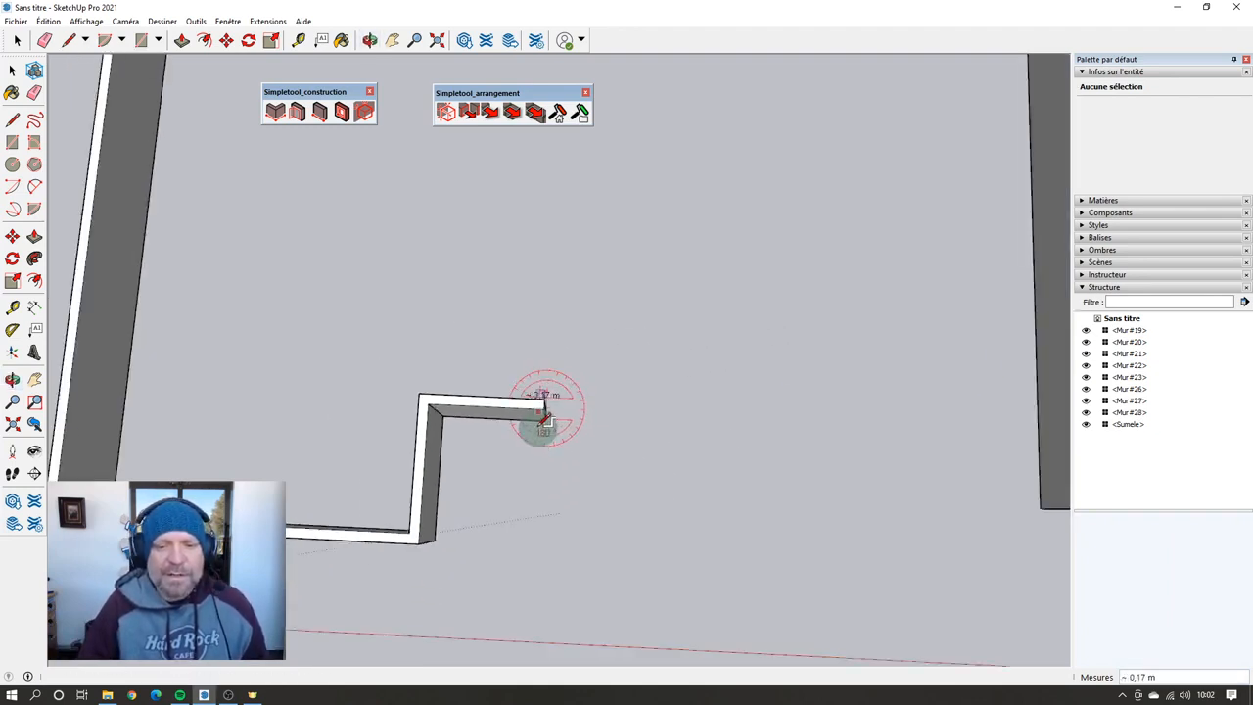
scroll(544, 419, down, 3)
scroll(547, 331, up, 1)
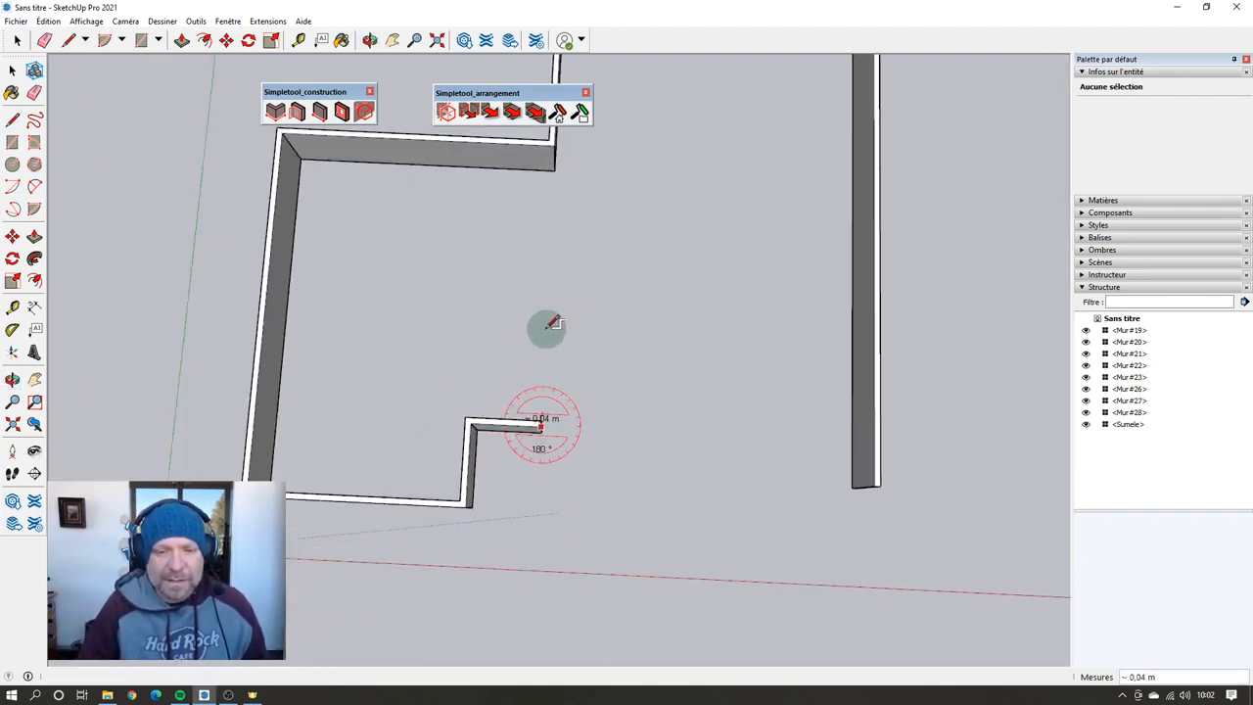
scroll(551, 325, up, 1)
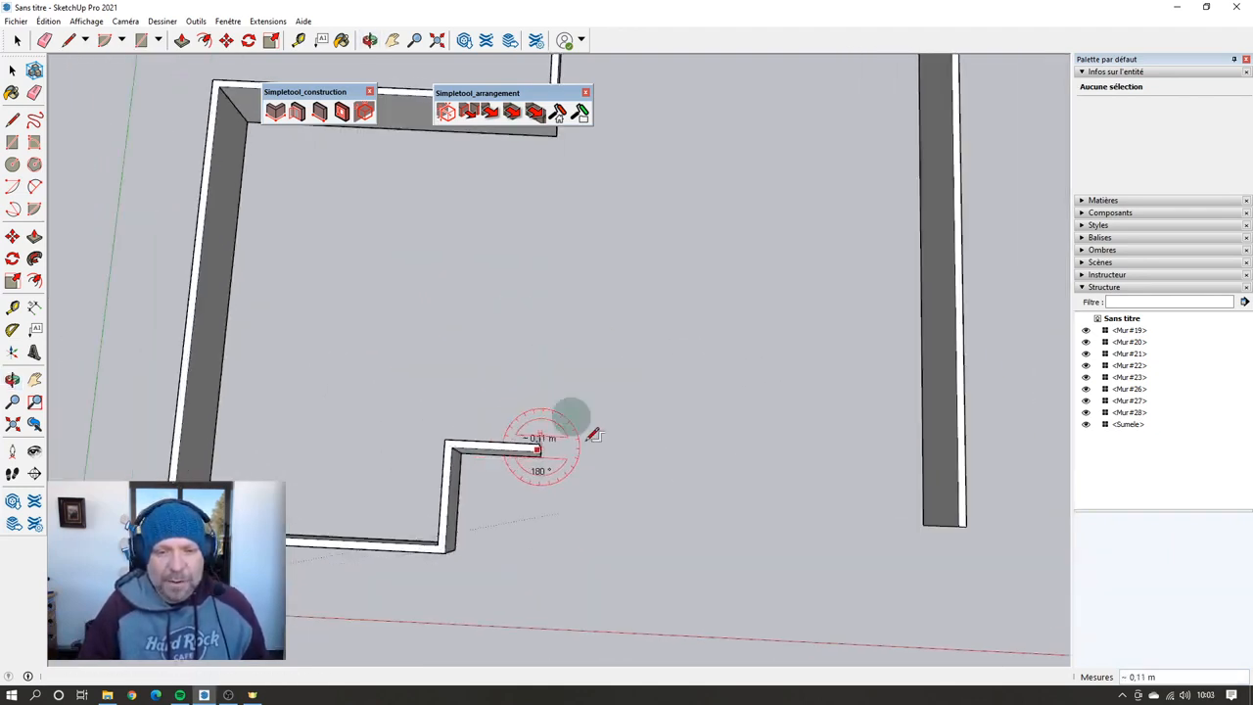
click(585, 322)
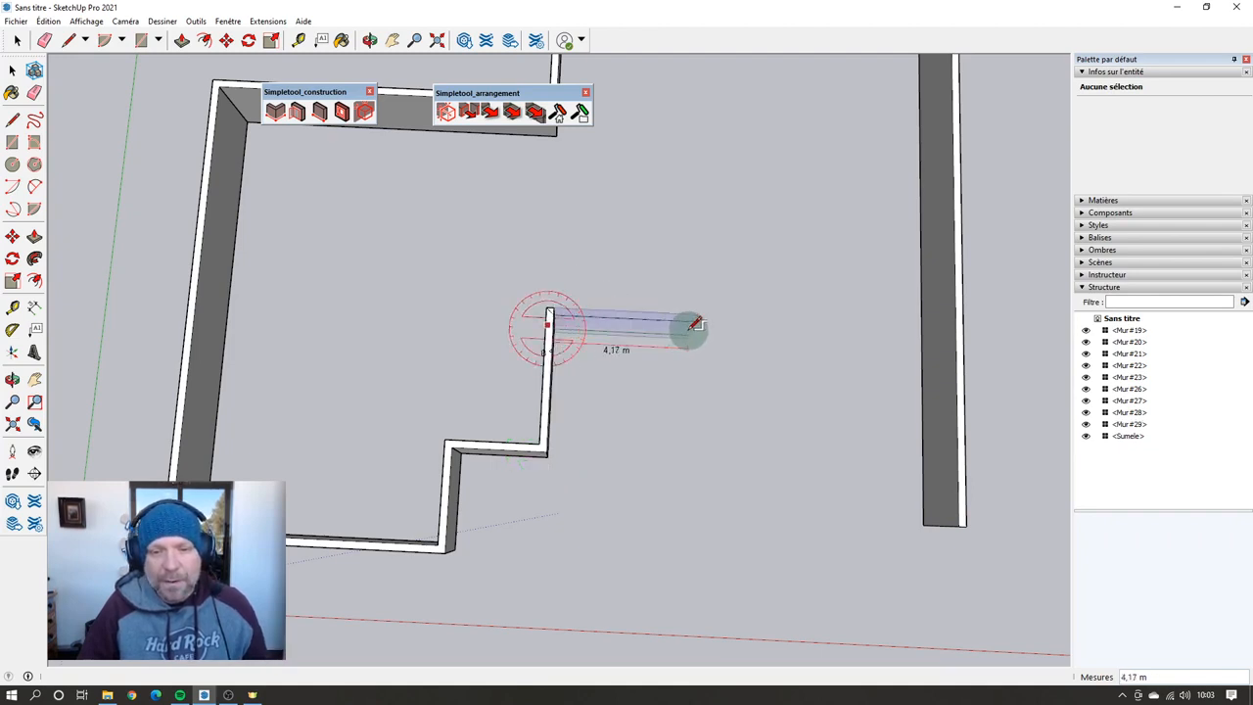
click(727, 333)
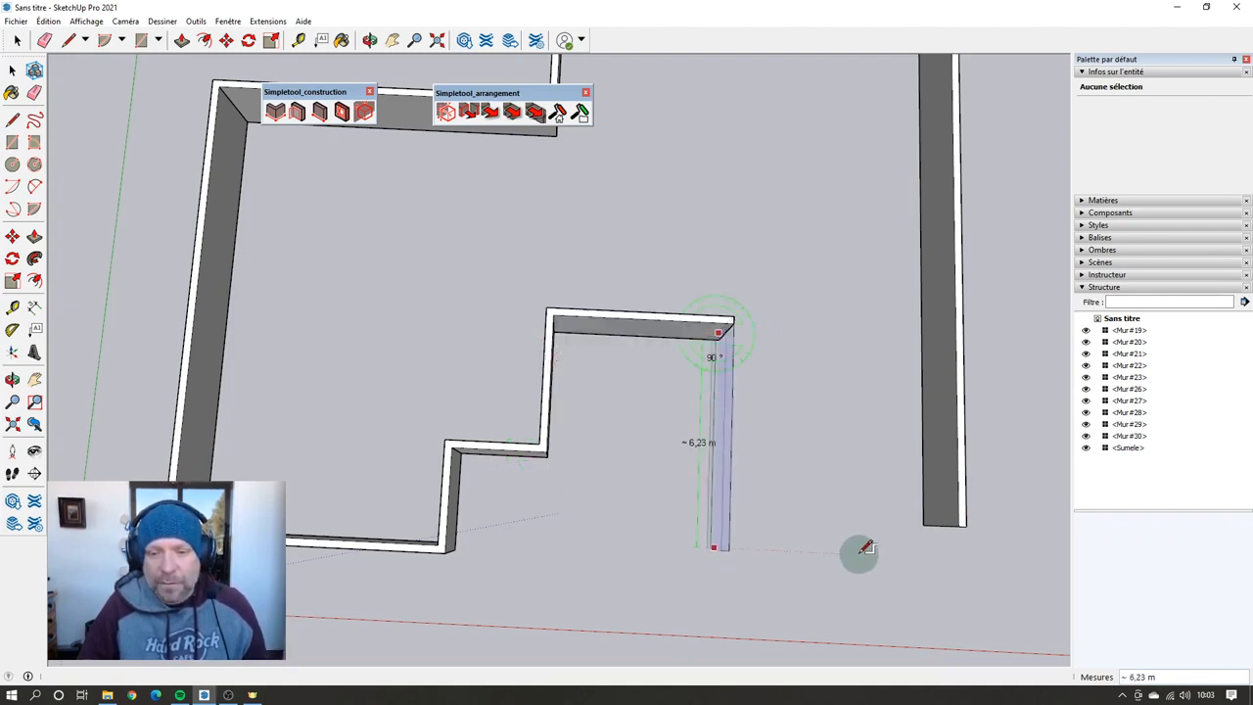
Step: Bring a wall forward in line with the right outer wall's end and close the perimeter with a wall about 6 m long
click(926, 522)
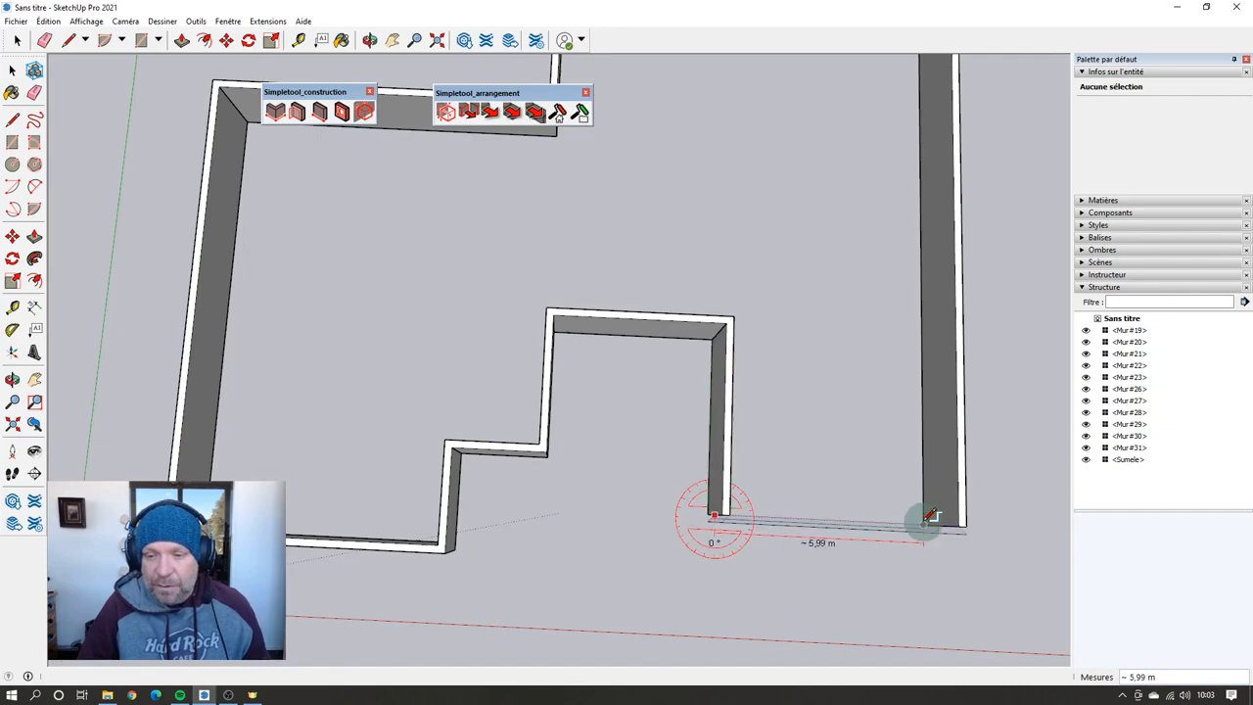
double_click(928, 522)
middle_drag(812, 478, 622, 353)
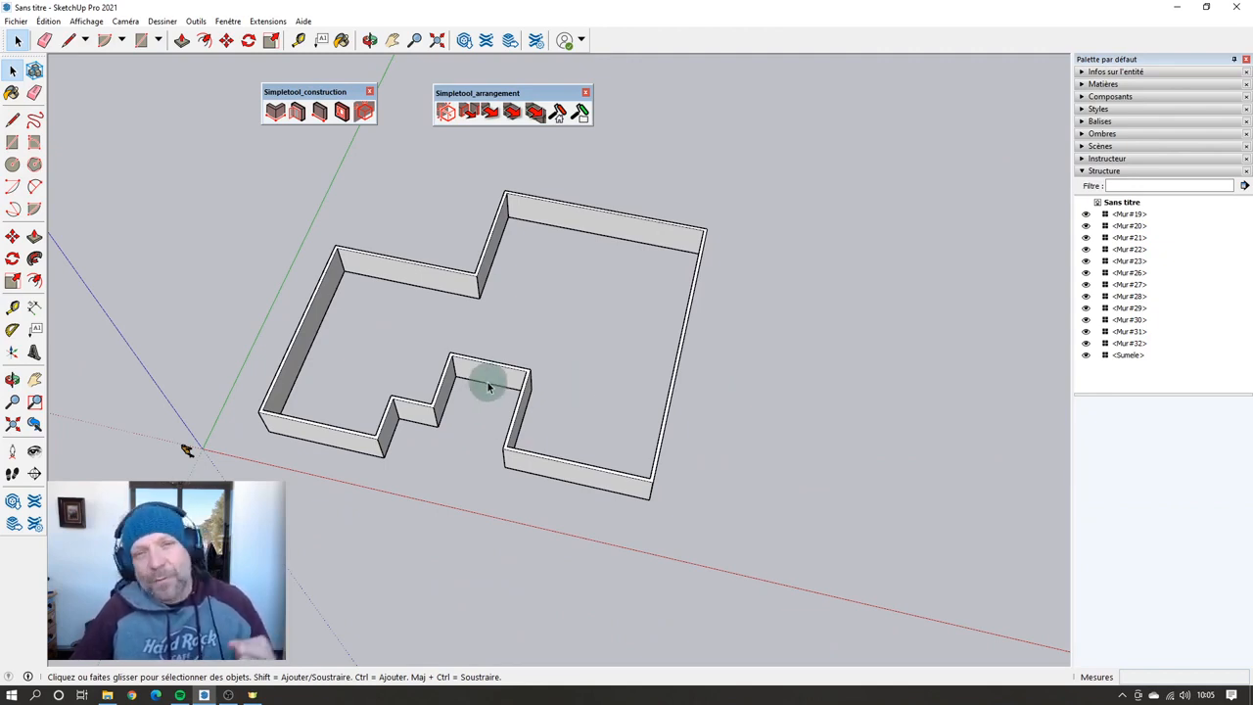
Step: Draw an interior wall about 11 m long at 90° across the left wing, from its front wall to its rear wall
middle_drag(487, 382, 318, 51)
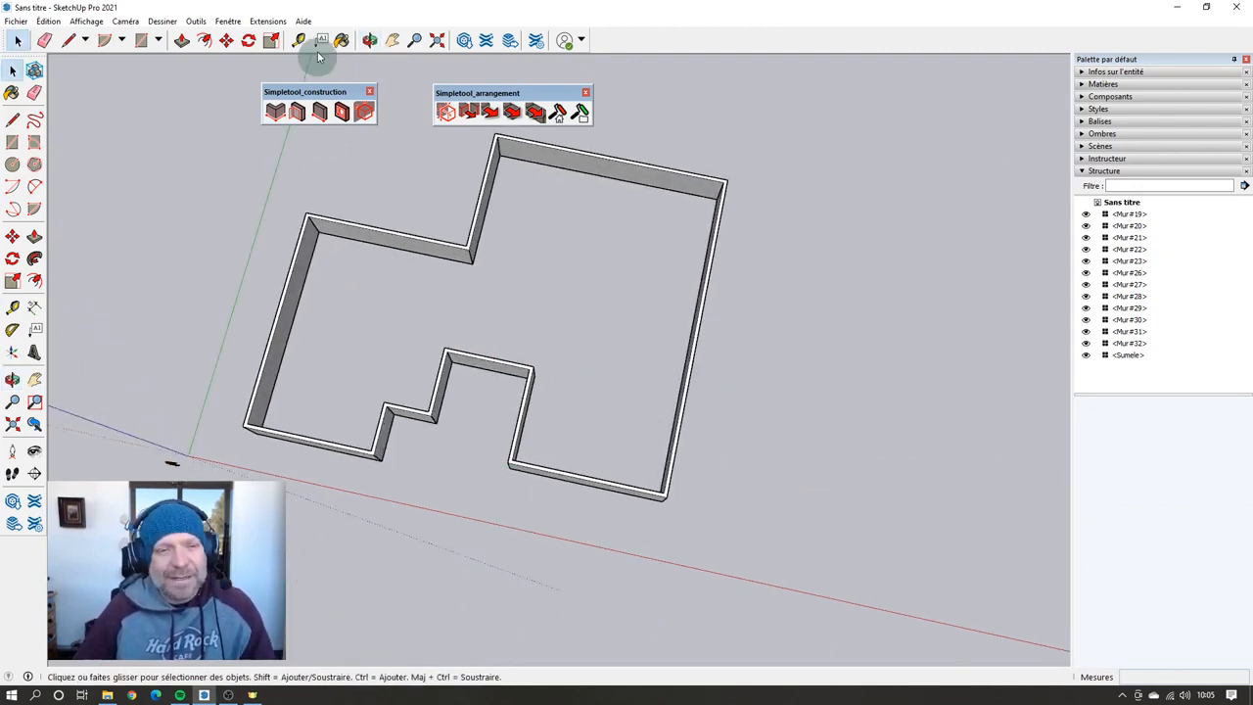
click(274, 111)
middle_drag(337, 367, 336, 439)
scroll(333, 440, up, 6)
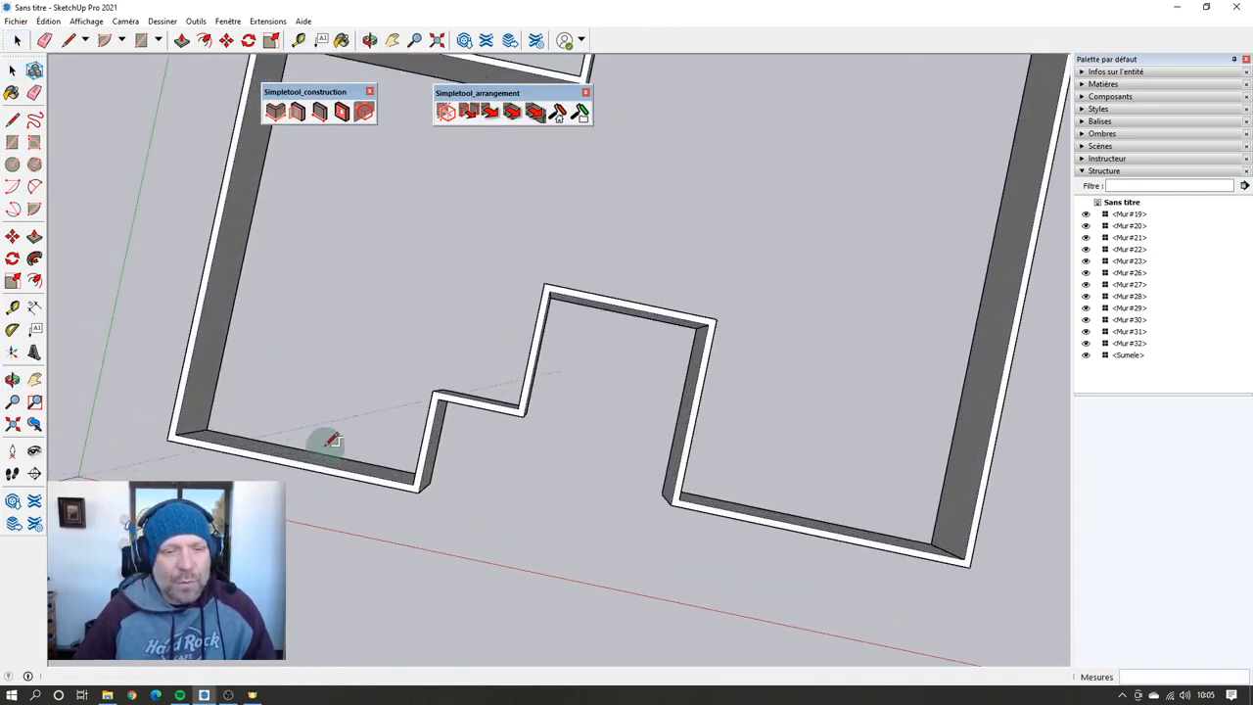
click(333, 462)
scroll(333, 460, down, 4)
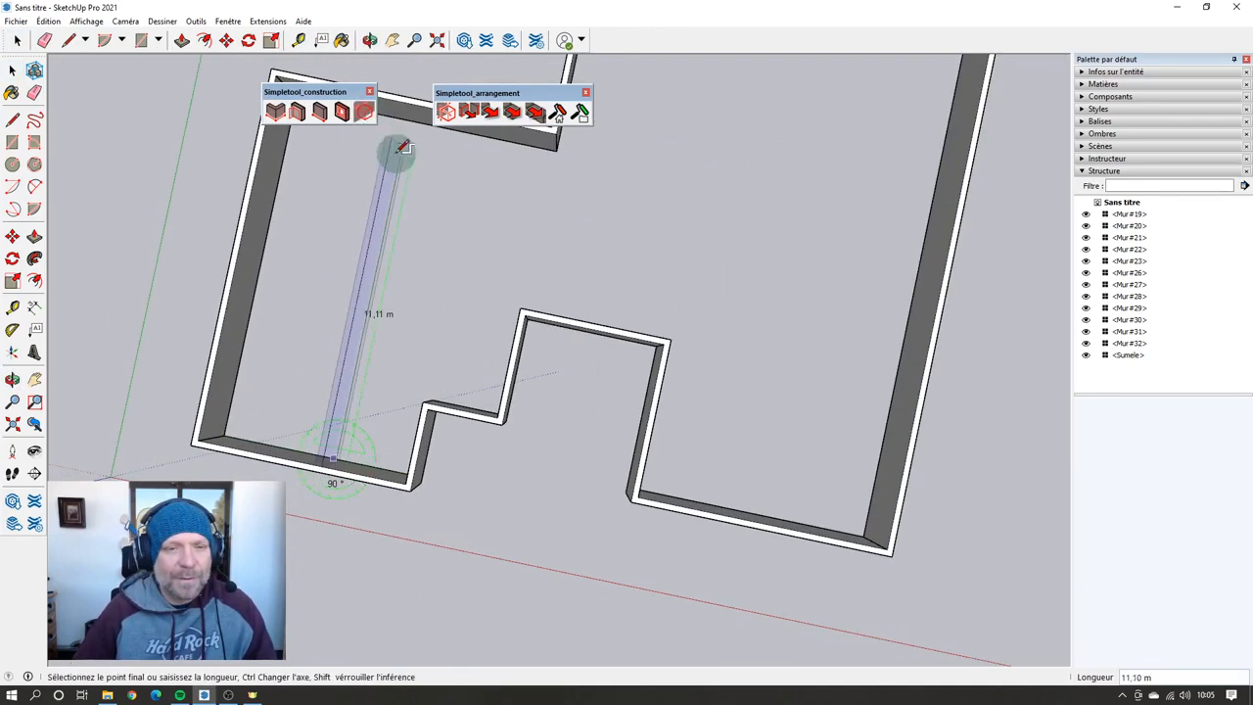
scroll(399, 159, down, 2)
click(425, 140)
scroll(421, 147, down, 3)
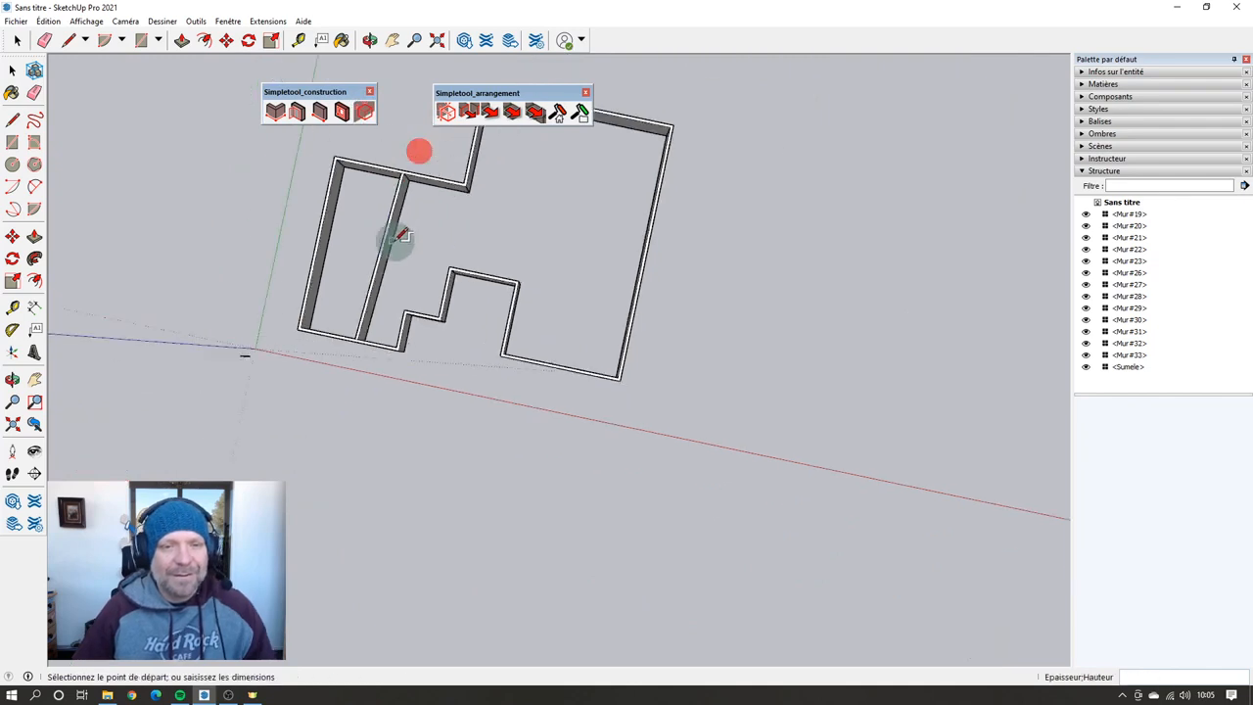
key(space)
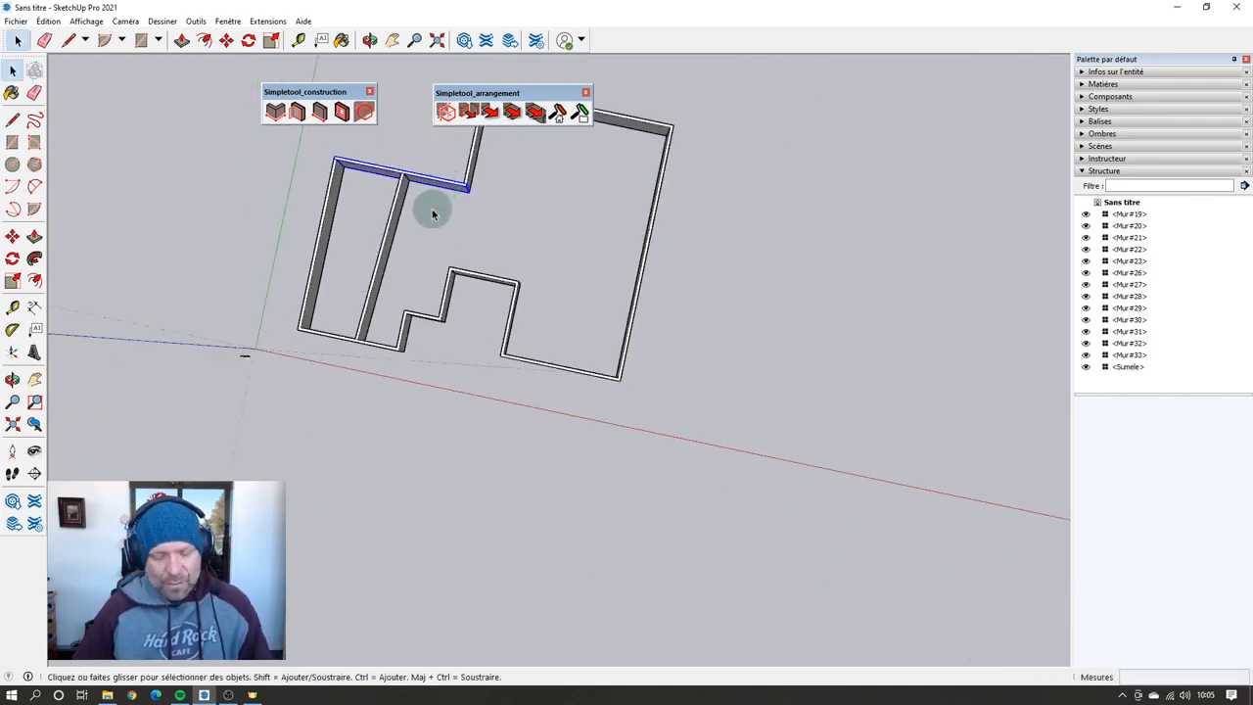
Step: Move the left wing's rear wall slightly outward
key(m)
click(430, 212)
click(429, 199)
middle_drag(430, 198, 400, 325)
scroll(402, 309, up, 3)
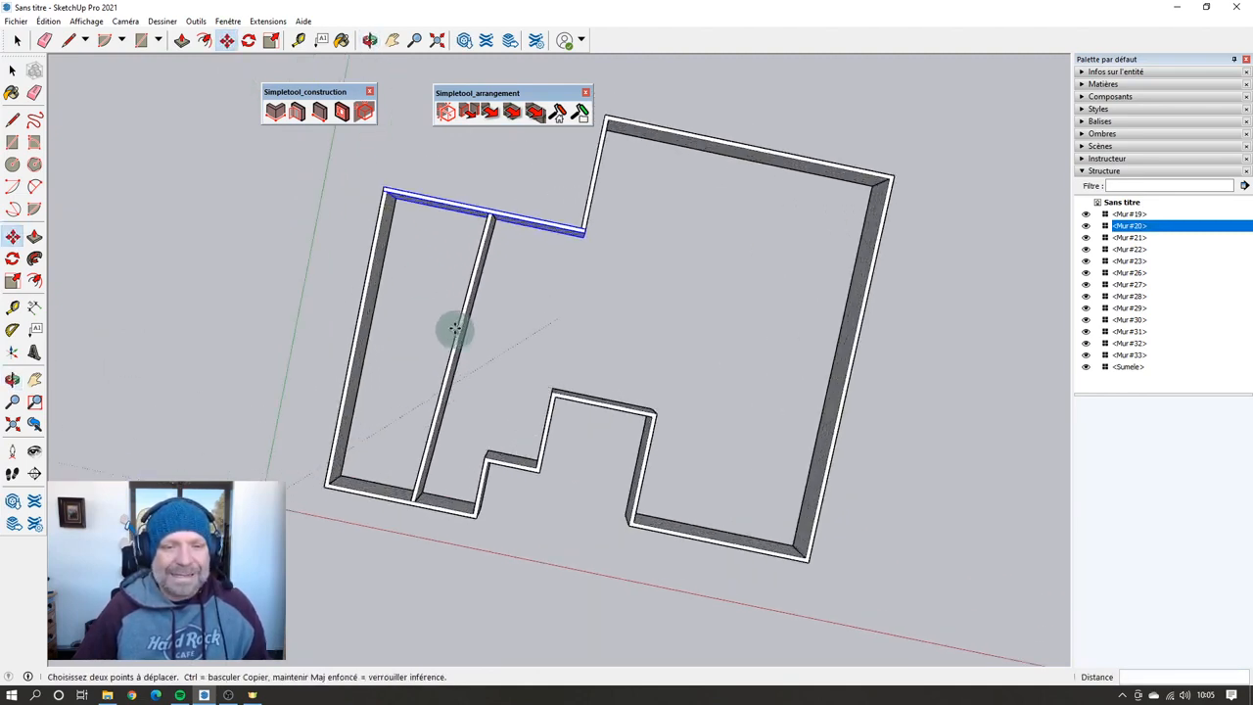
Step: Rotate the left wing's rear wall about its centre so that its outer end swings inward, making the wall oblique
click(398, 193)
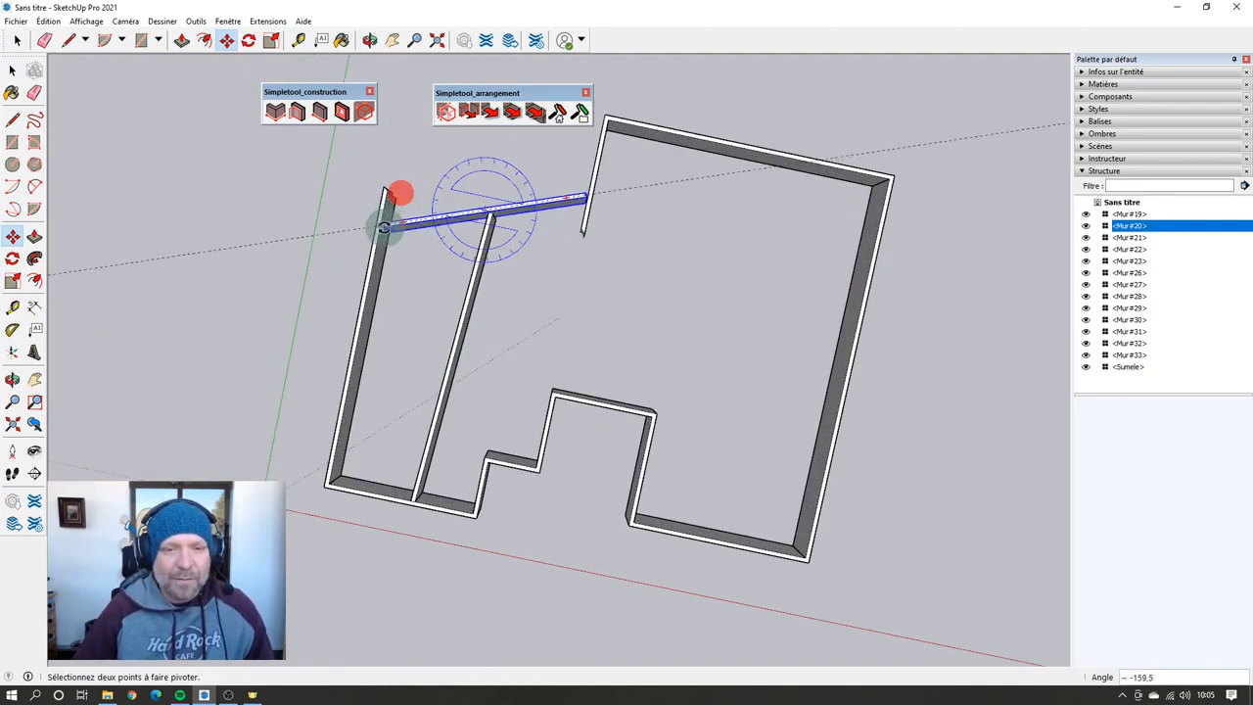
click(383, 229)
key(space)
click(422, 281)
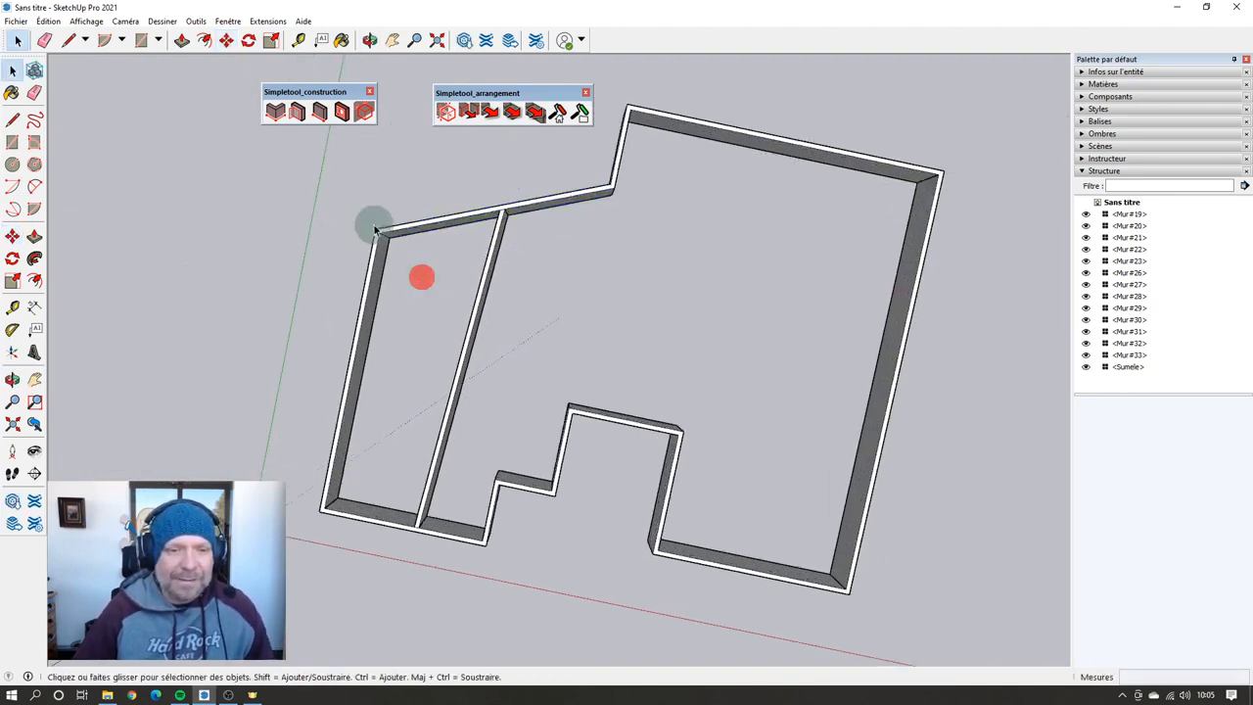
Step: Move the right outer wall about 1.97 m outward to widen the building
scroll(372, 225, up, 3)
scroll(351, 241, down, 5)
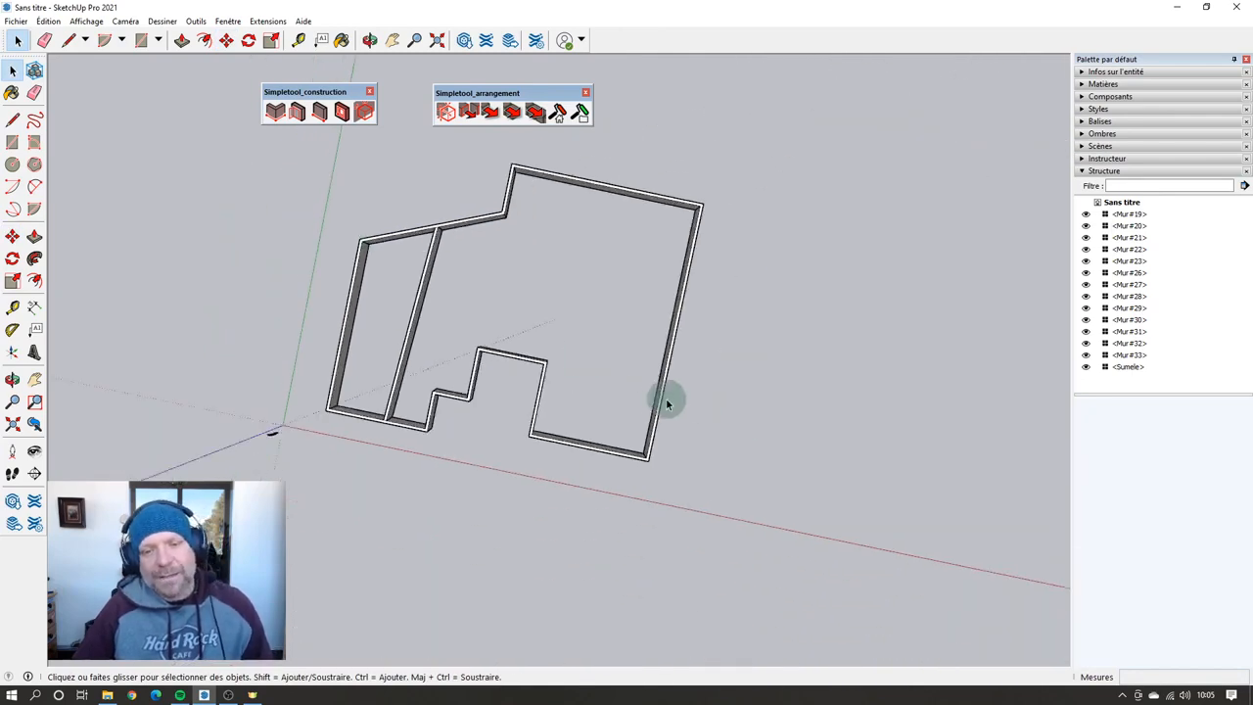
click(660, 400)
key(m)
click(579, 316)
click(598, 327)
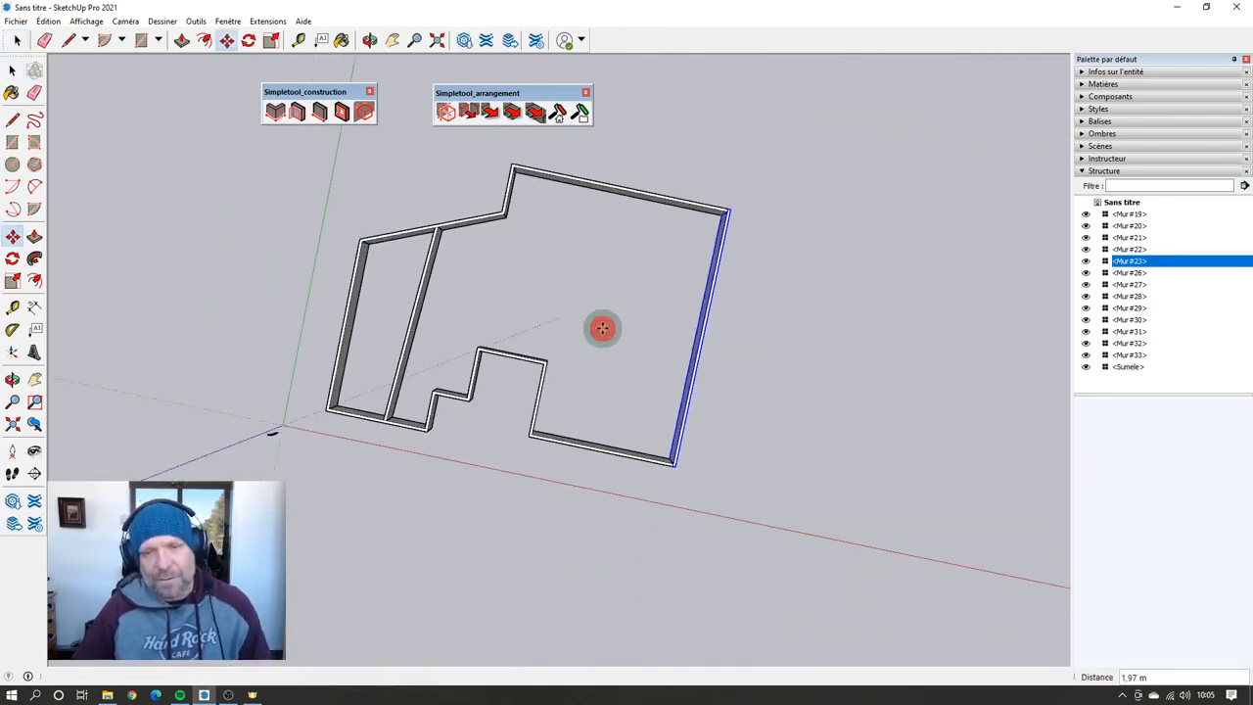
key(space)
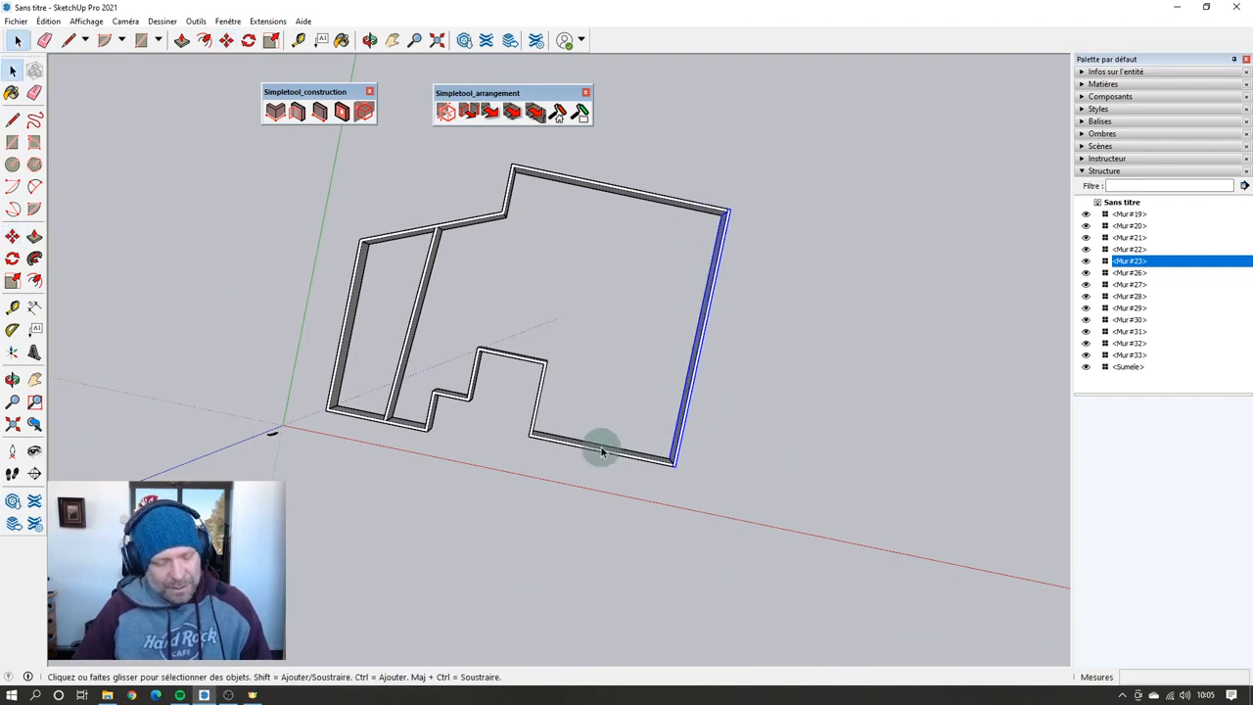
Step: Draw an oblique interior wall, 0.20 m thick and 2.50 m high, from the right wing's front wall to its rear wall
click(276, 115)
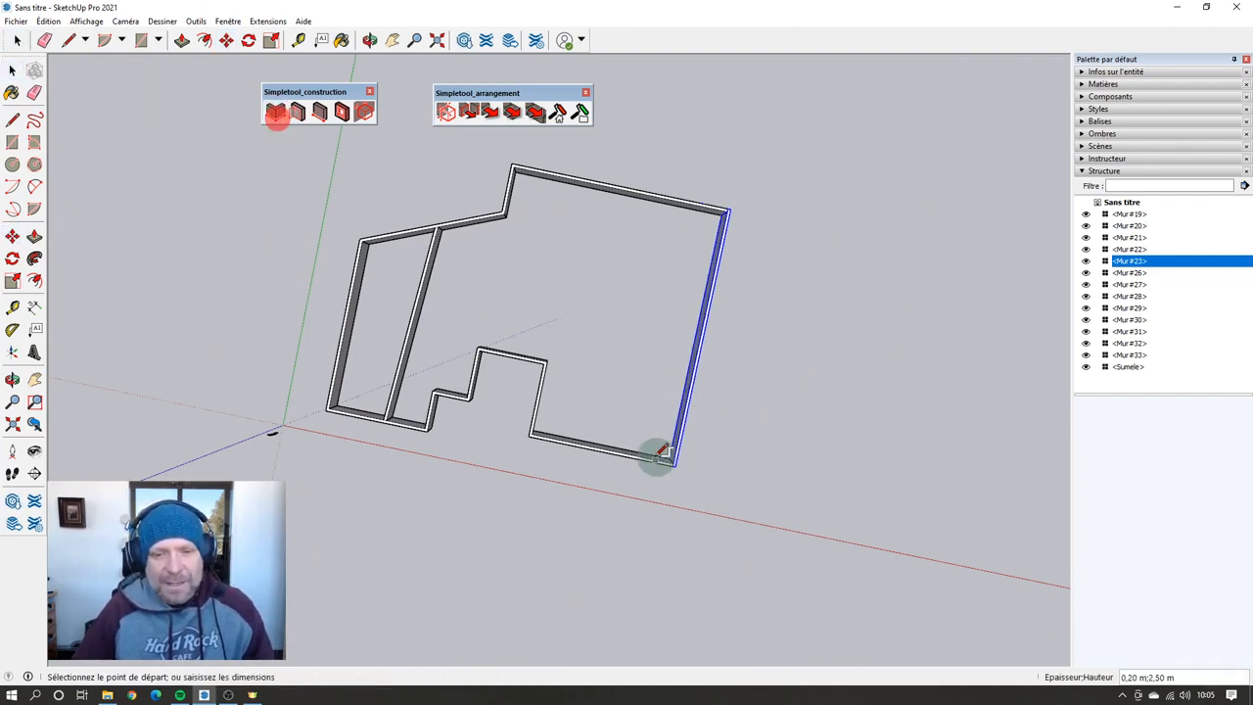
click(626, 446)
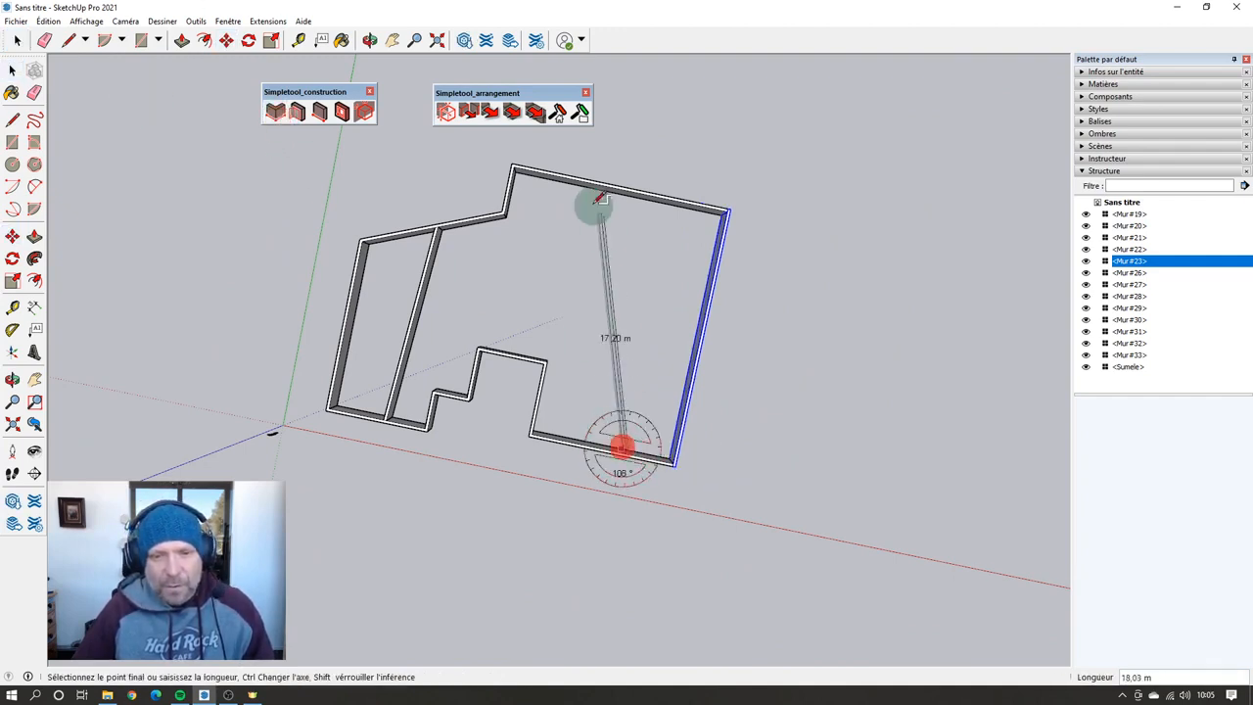
click(609, 186)
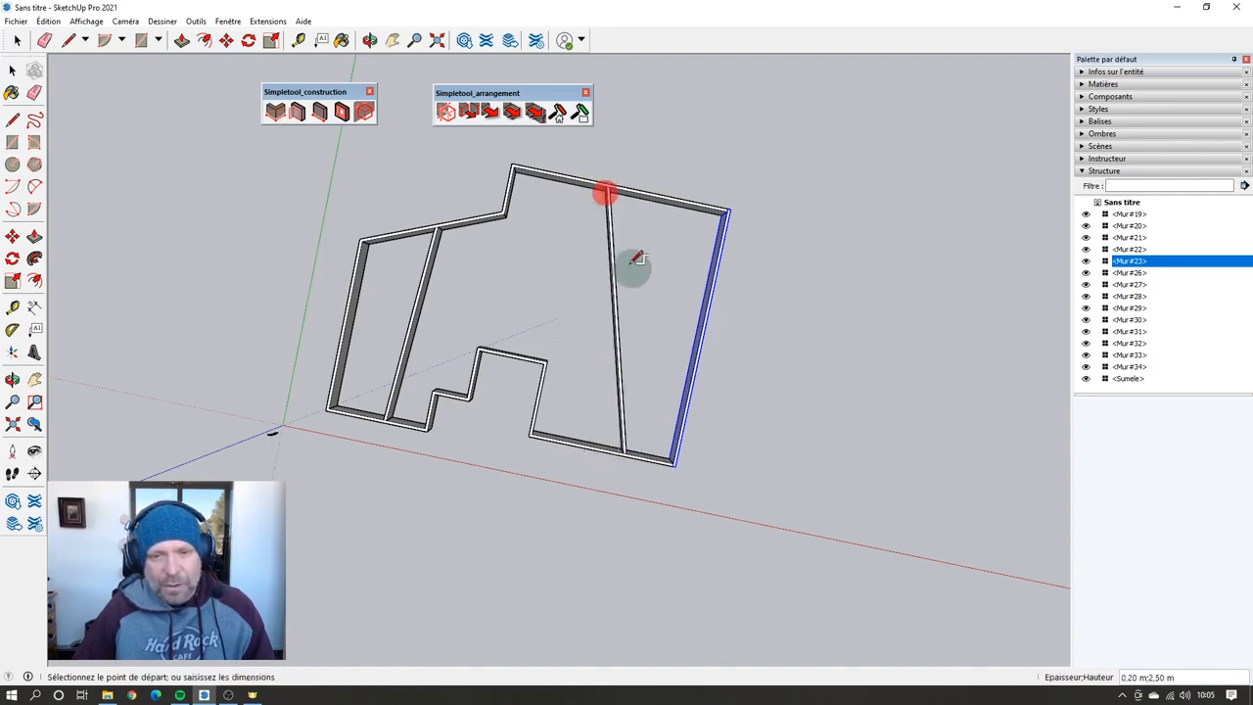
Step: Draw a diagonal wall, 0.20 m thick and 2.50 m high, from the oblique partition to the right wing's rear wall
scroll(638, 274, up, 5)
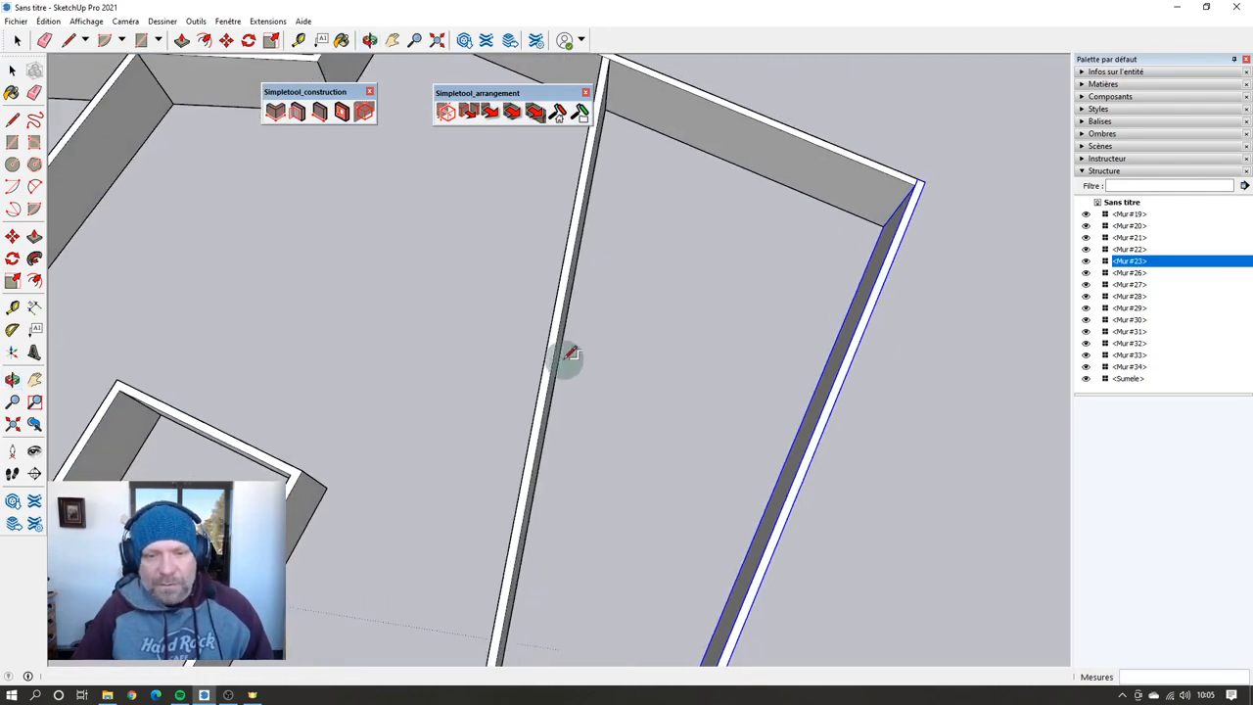
click(563, 358)
click(757, 168)
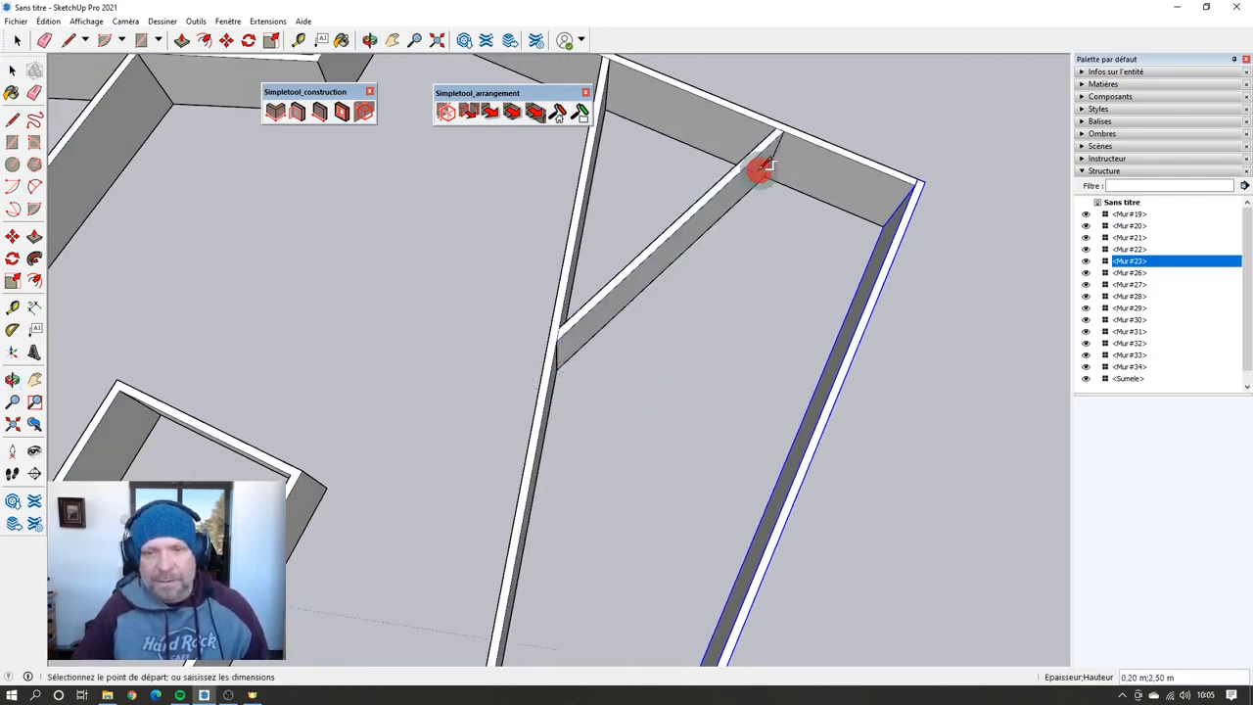
scroll(634, 446, down, 5)
scroll(635, 445, down, 3)
key(space)
Step: Move the right wing's rear wall inward so the building becomes shallower and the joined partitions follow
click(653, 327)
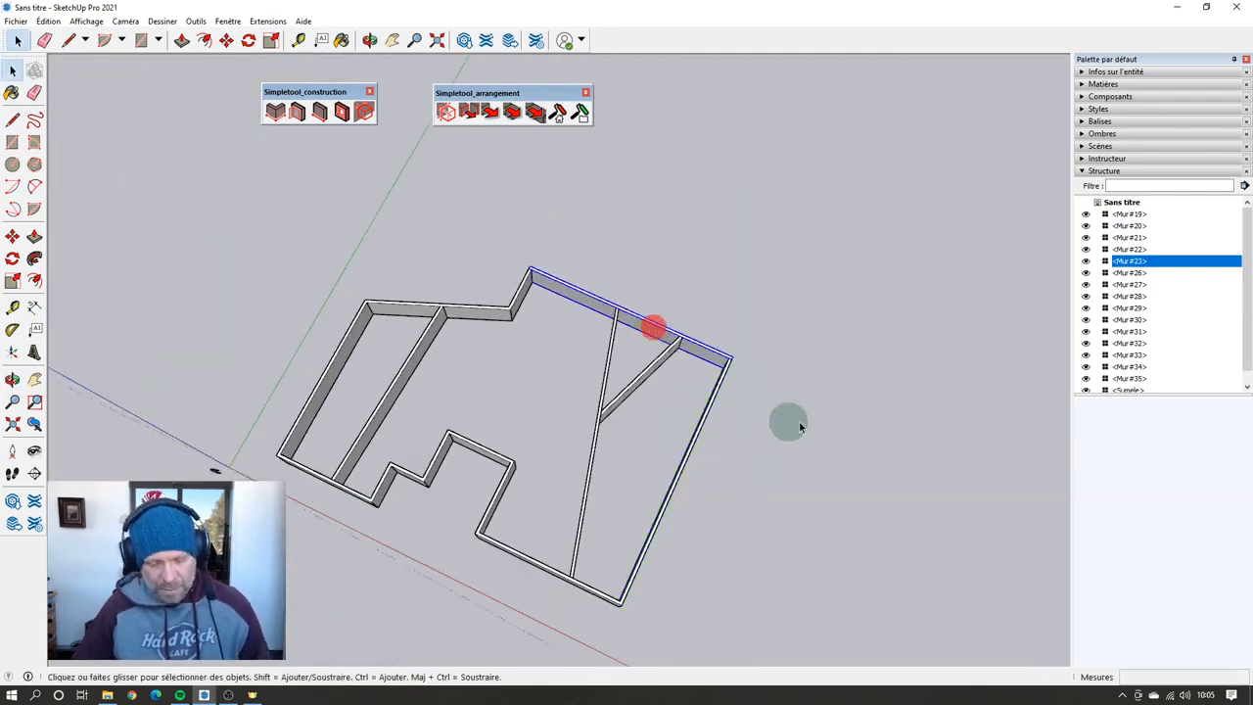
key(m)
click(946, 436)
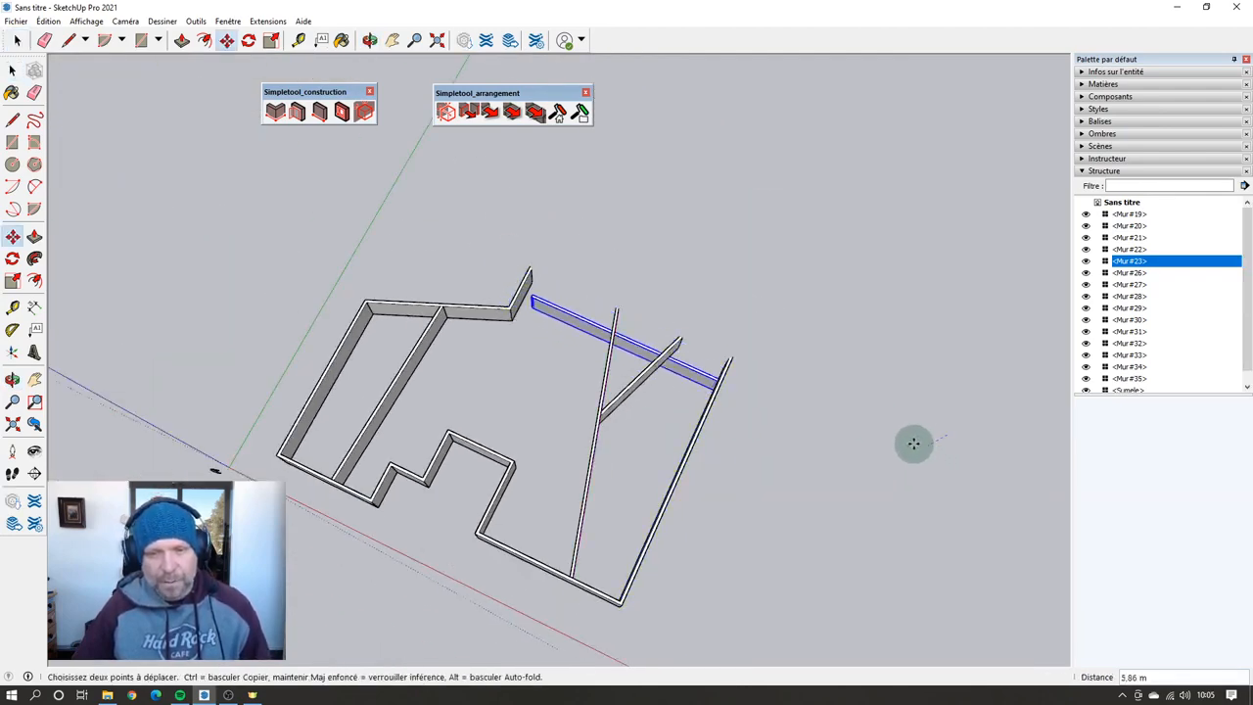
click(905, 438)
middle_drag(829, 498, 960, 333)
key(space)
scroll(778, 389, up, 3)
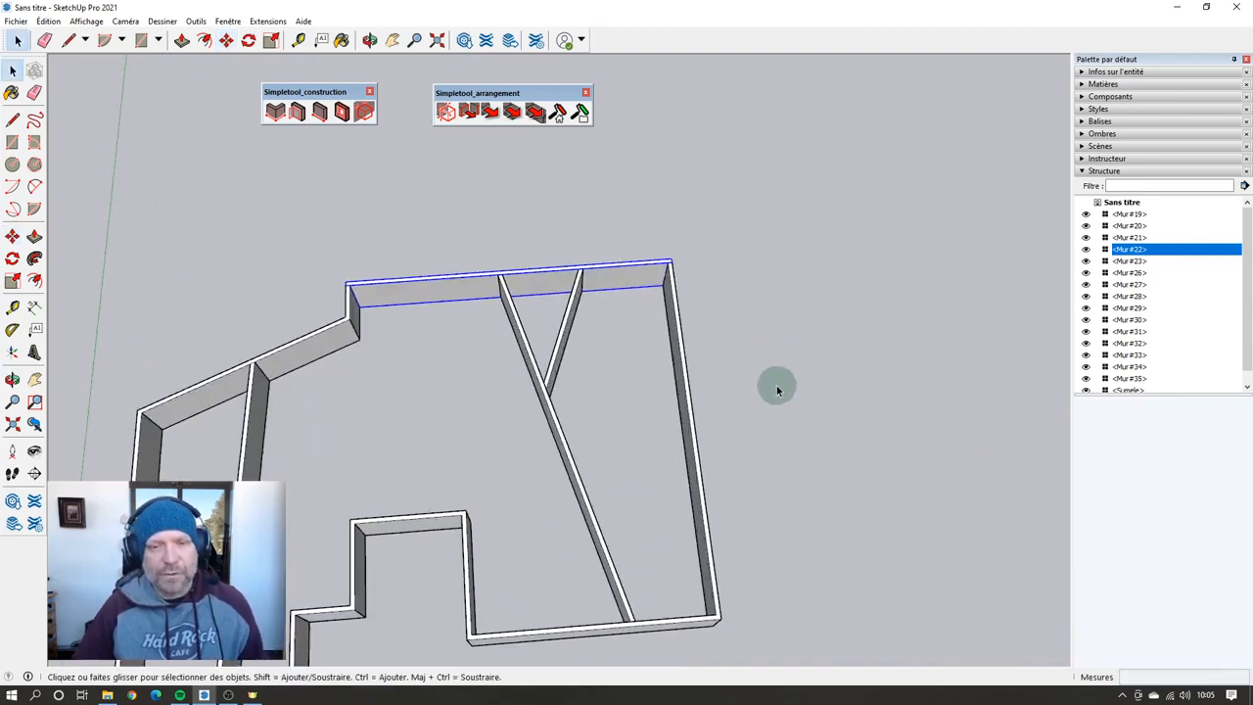
middle_drag(777, 389, 738, 233)
scroll(853, 422, down, 3)
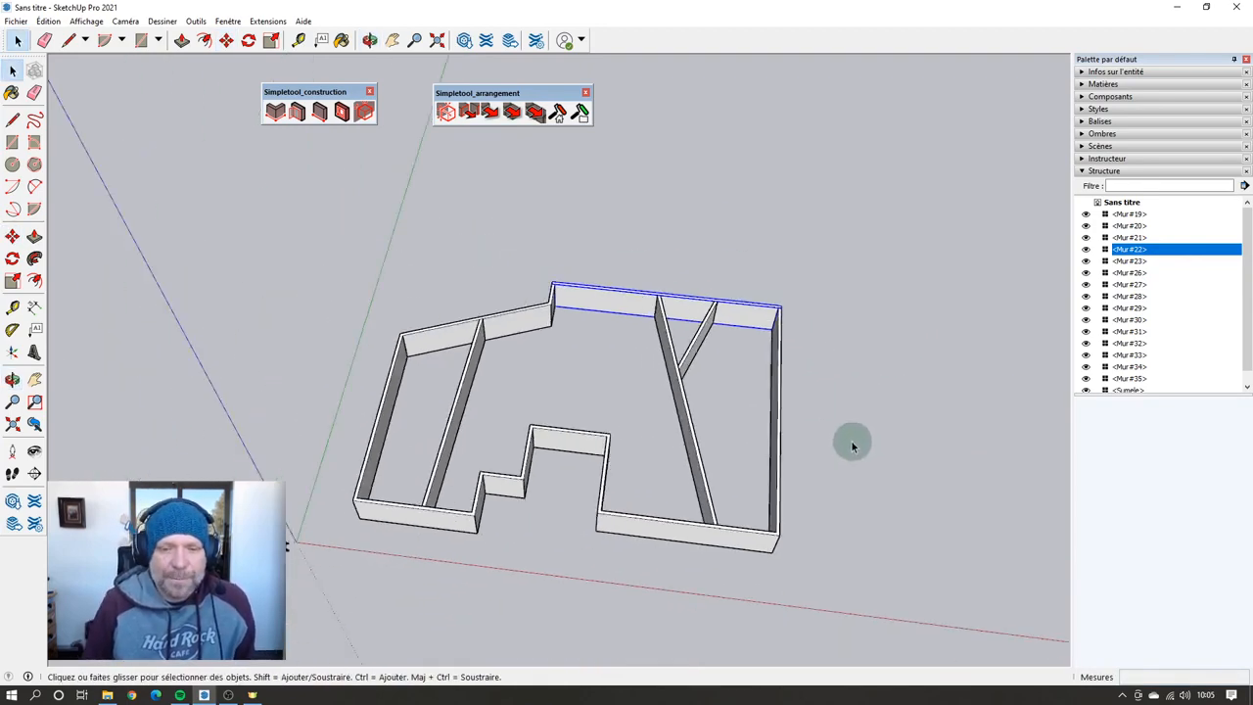
Step: Select the right wing's front wall and open its entity information to examine its attributes
click(845, 451)
click(658, 540)
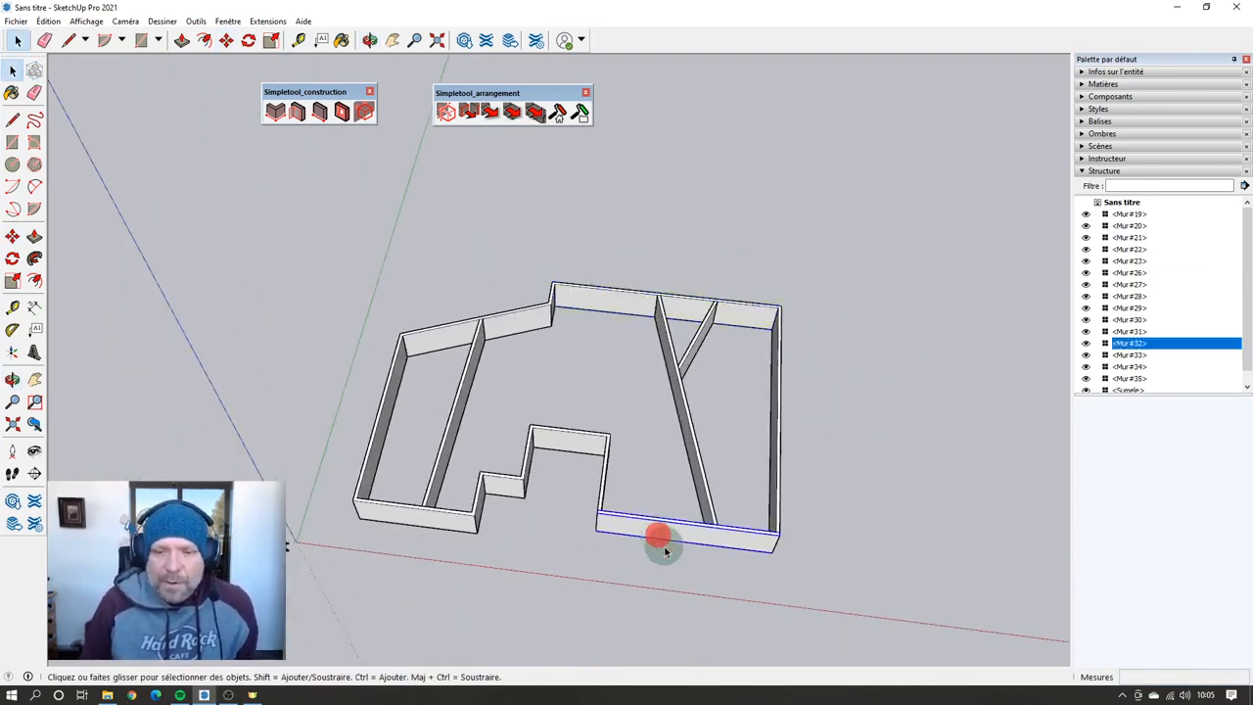
click(1082, 73)
middle_drag(675, 531, 605, 456)
scroll(792, 593, up, 4)
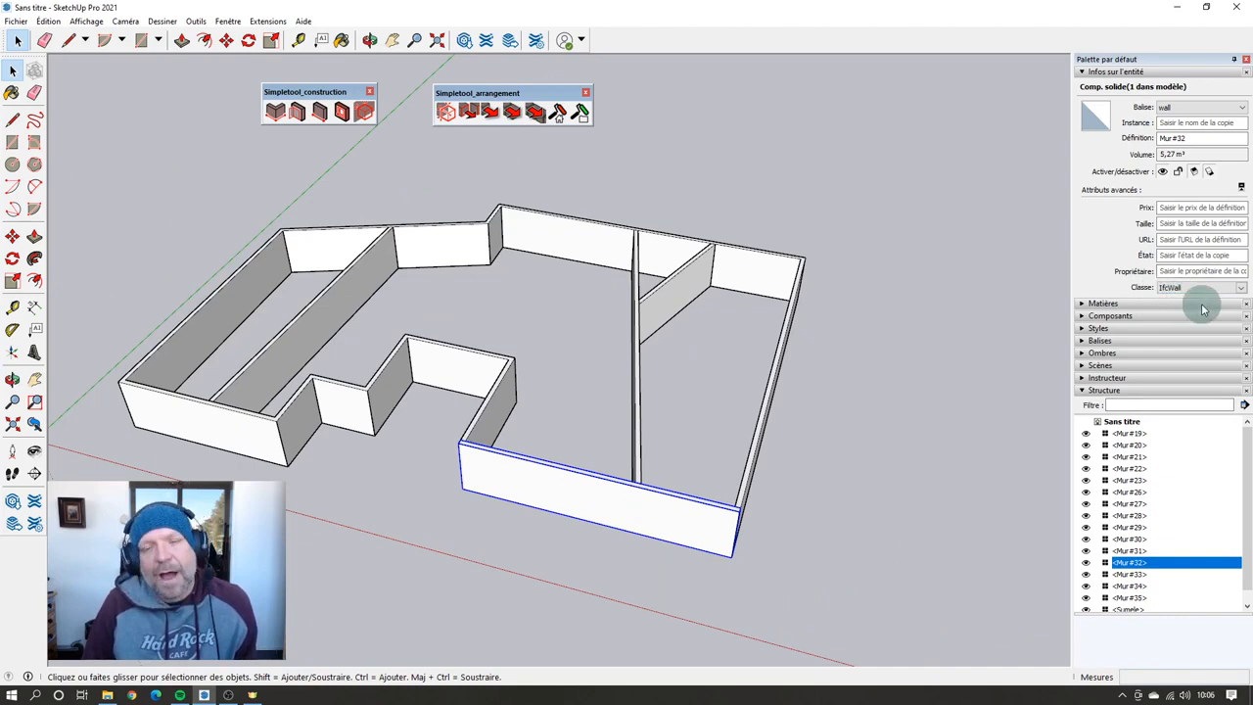
middle_drag(669, 499, 609, 470)
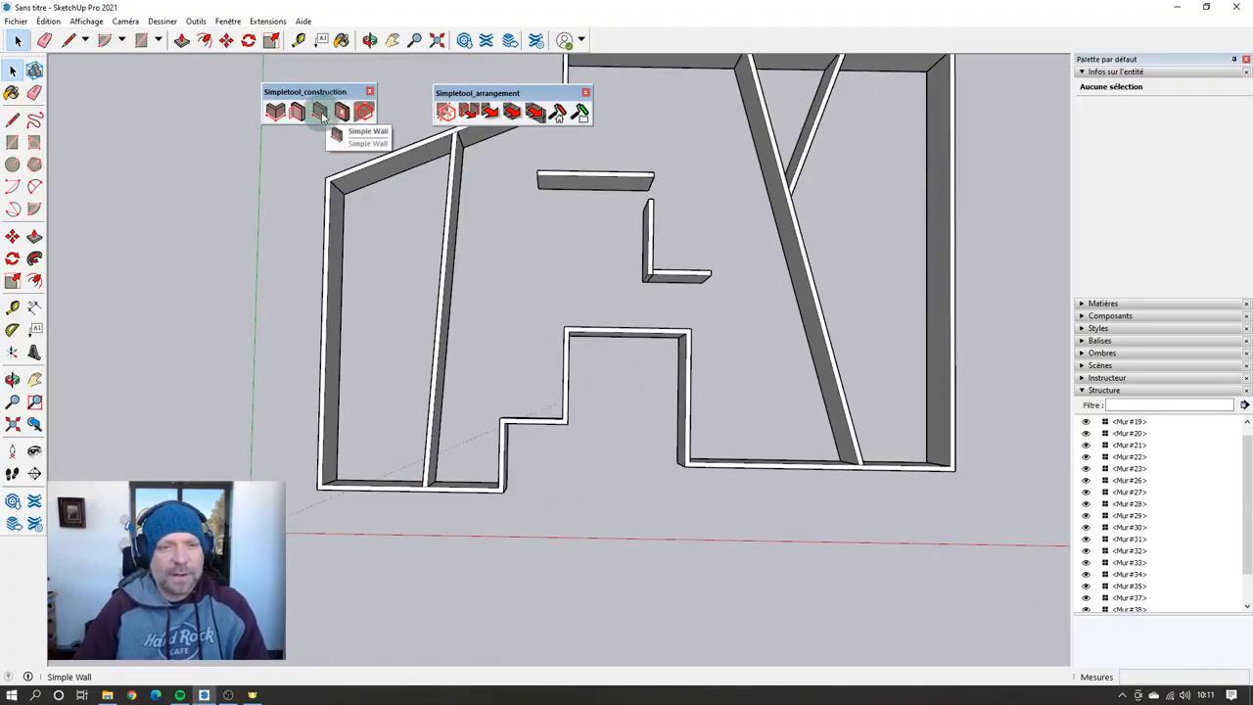
Step: Draw a Simple Wall, 0.20 m thick and 2.50 m high, along the outer face of the left wing's front wall
click(323, 115)
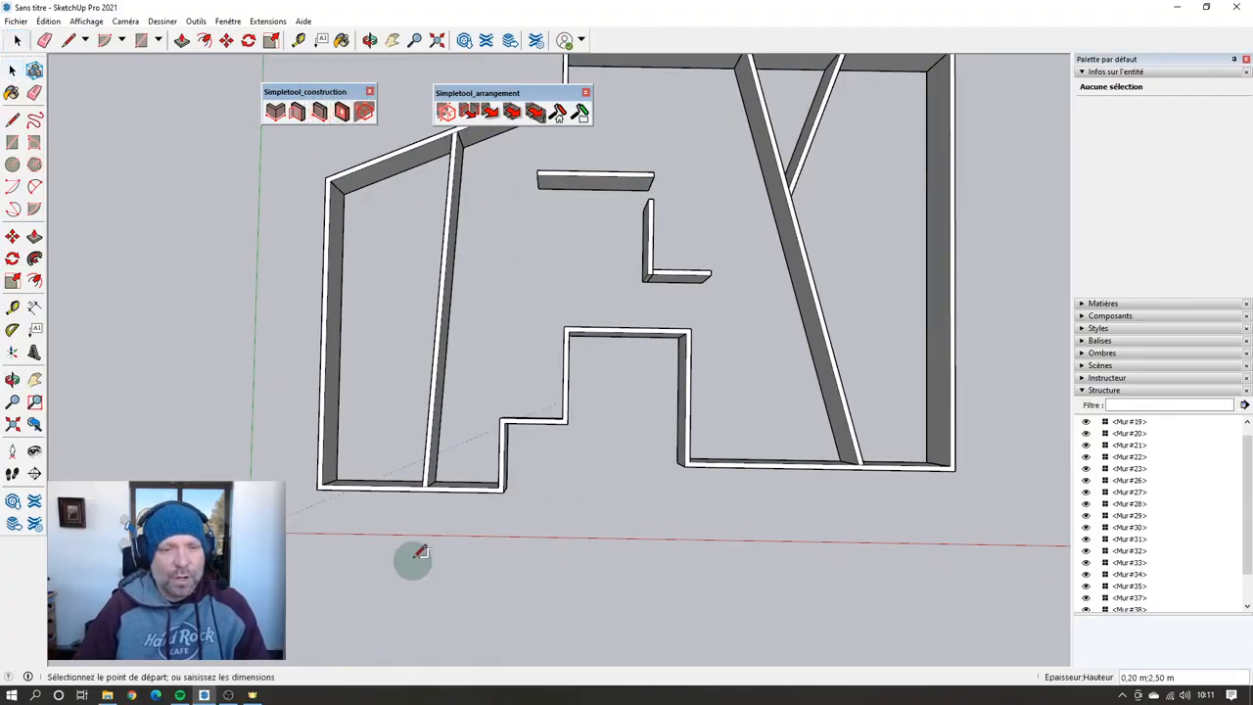
middle_drag(411, 559, 400, 412)
scroll(330, 501, up, 5)
scroll(330, 500, up, 2)
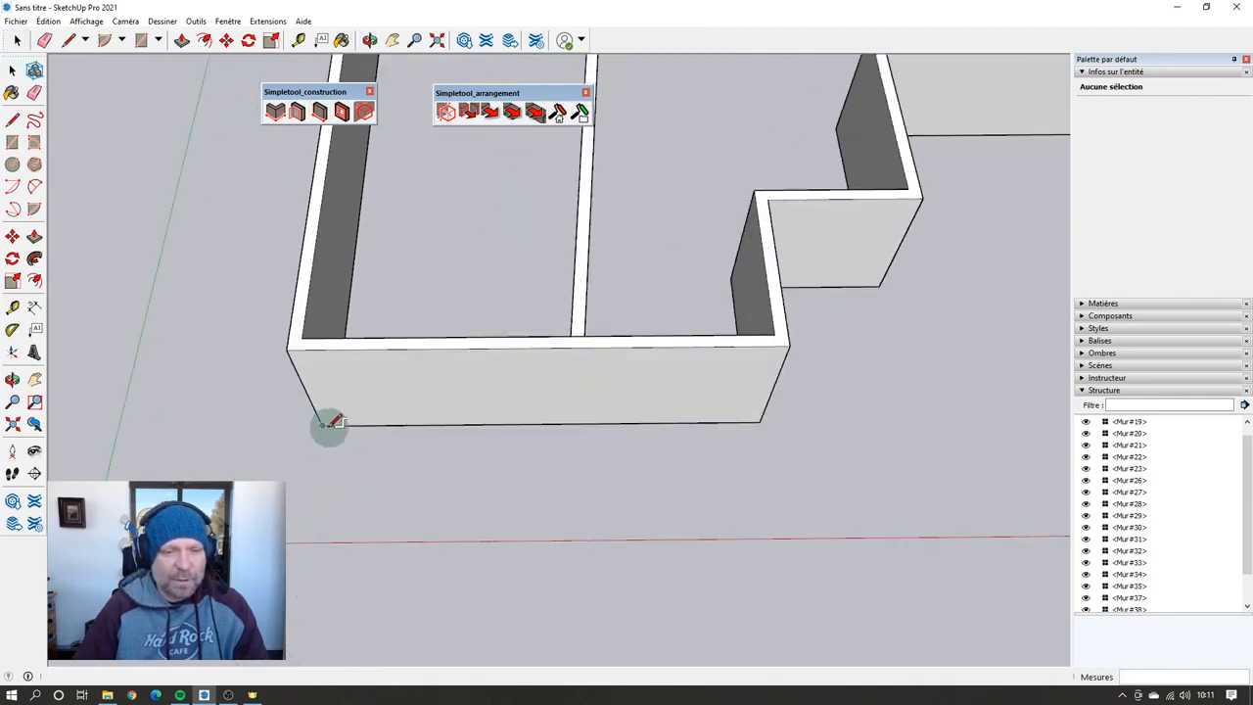
click(330, 425)
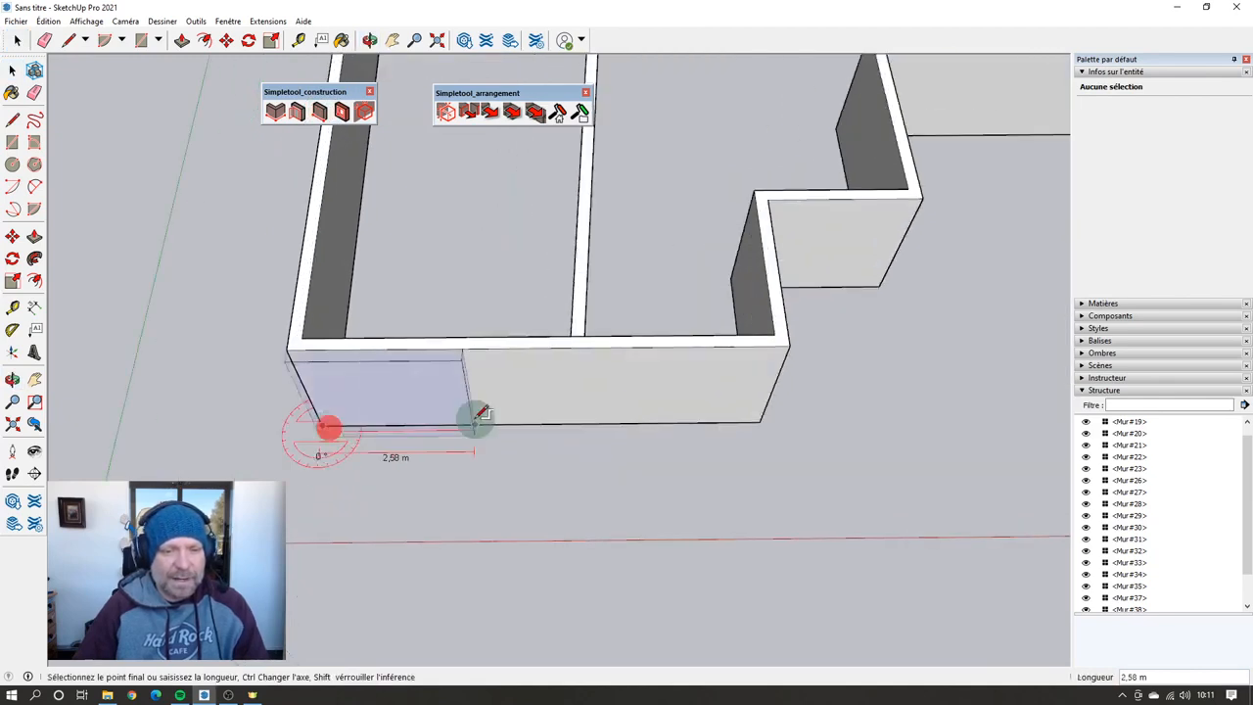
click(761, 421)
Step: Draw three zigzagging oblique Simple Walls outward from the left wing's front corner, the last about 3.15 m long at 70°
click(762, 431)
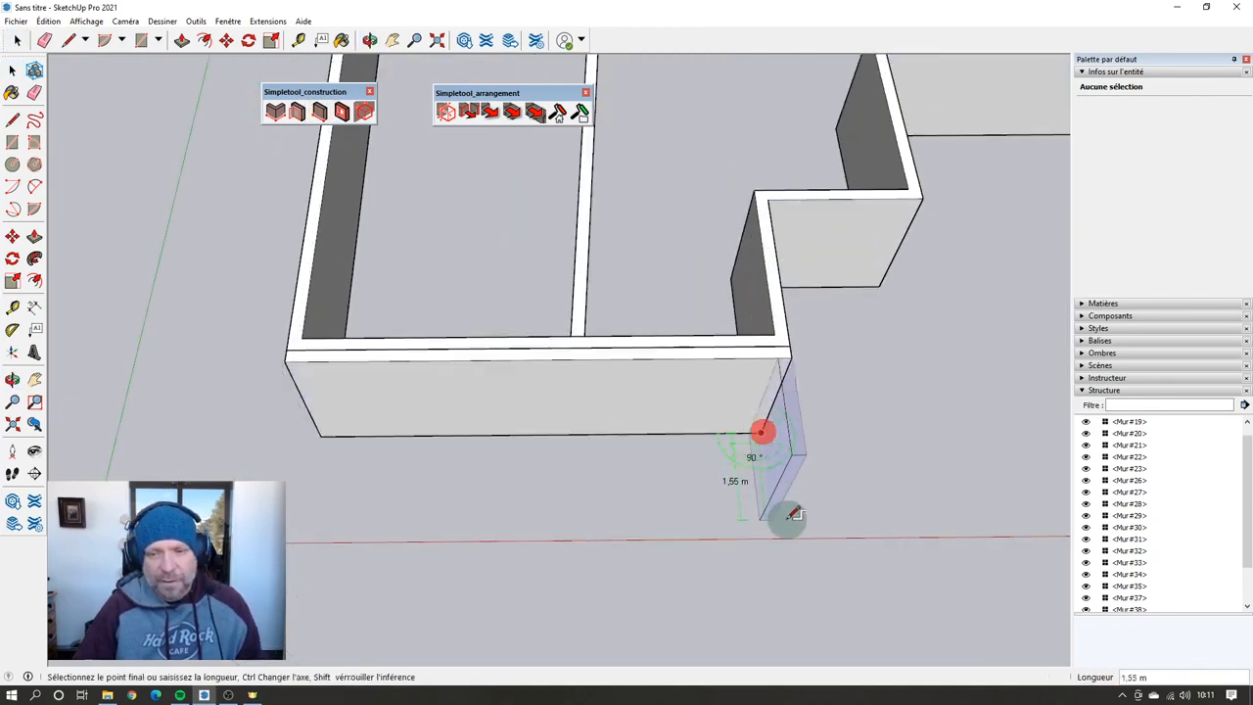
click(842, 601)
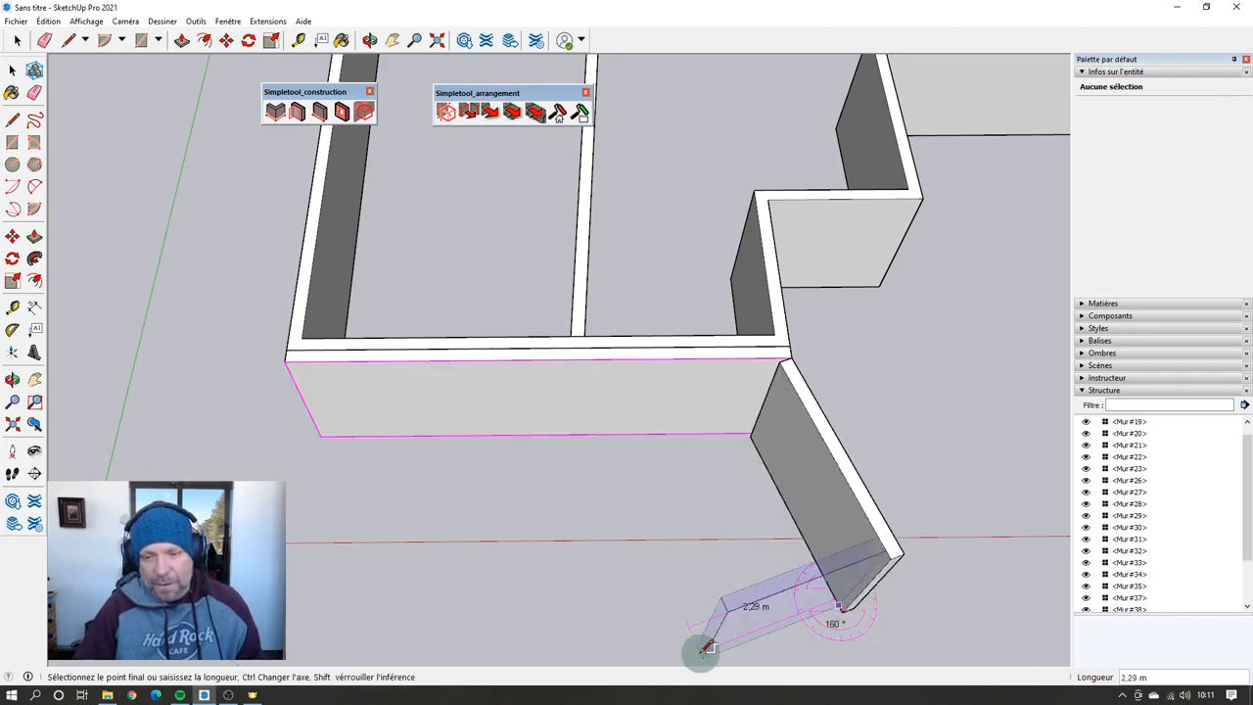
click(699, 649)
middle_drag(680, 597, 417, 345)
scroll(422, 348, down, 3)
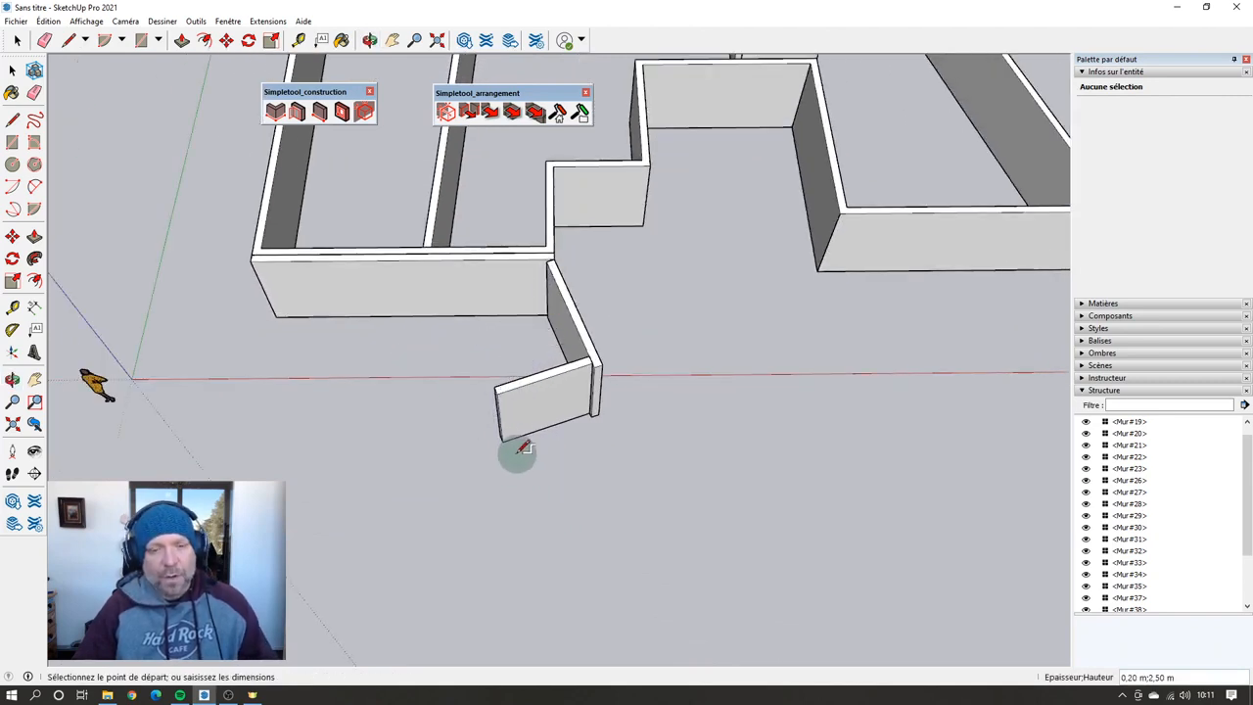
click(503, 441)
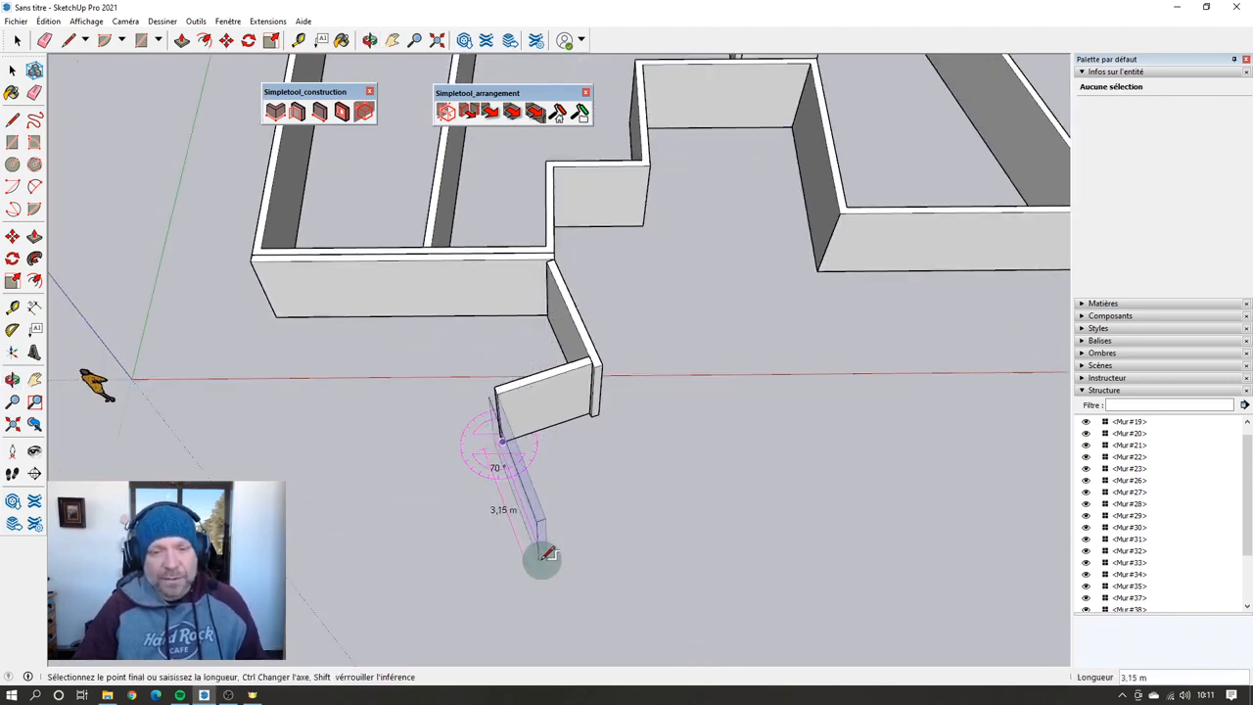
double_click(549, 564)
middle_drag(558, 516, 651, 537)
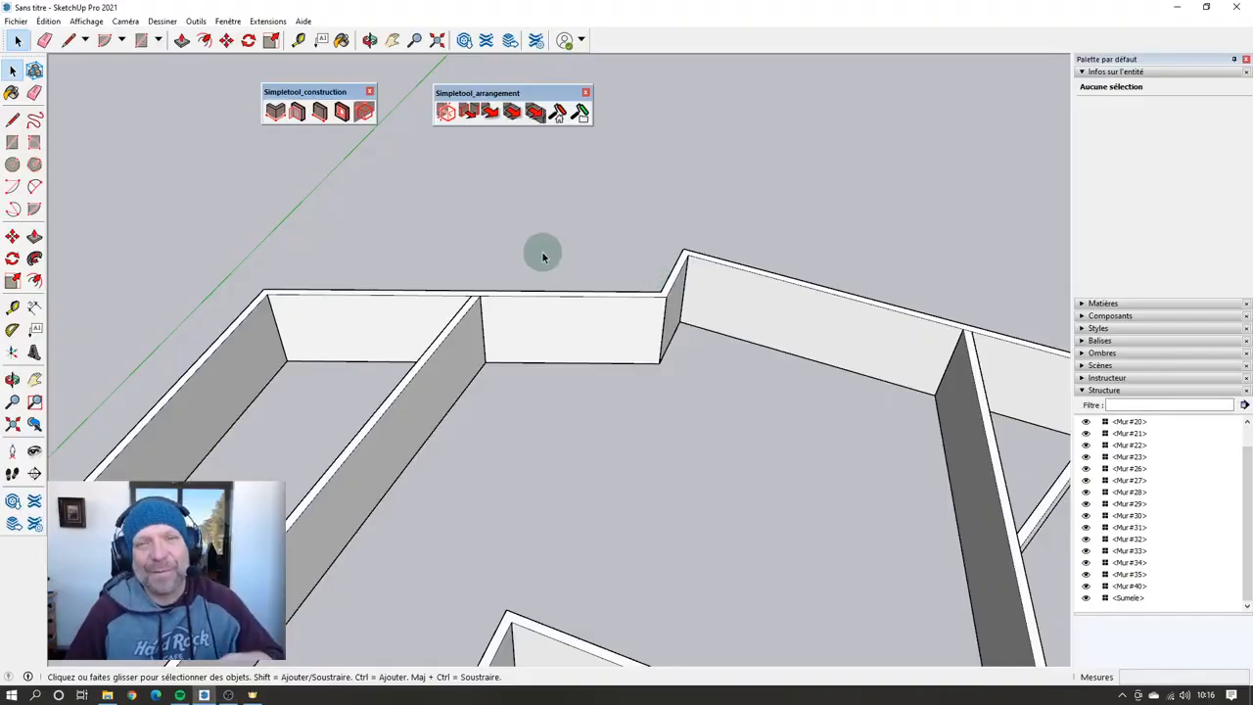
Step: Insert a two-leaf L106 library window in the left wing's rear wall, about 0.93 m from the corner and 0.34 m above the floor
scroll(509, 200, down, 2)
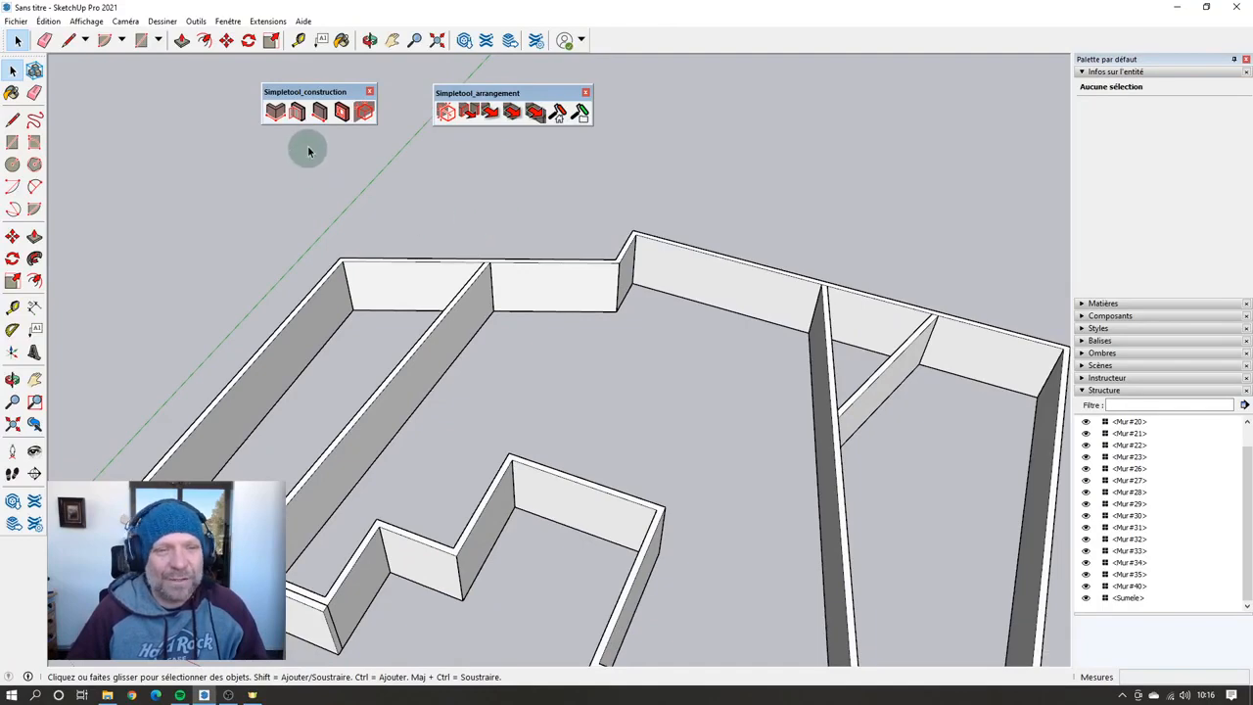
click(298, 114)
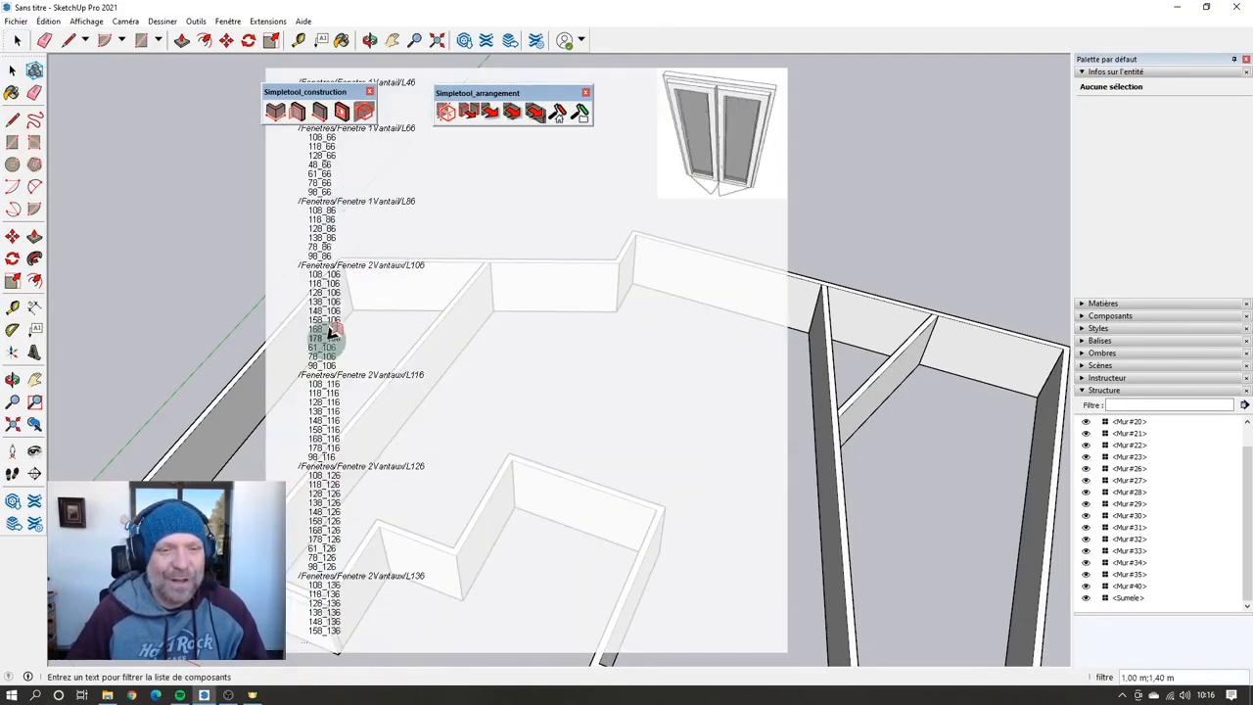
click(329, 320)
scroll(386, 291, up, 3)
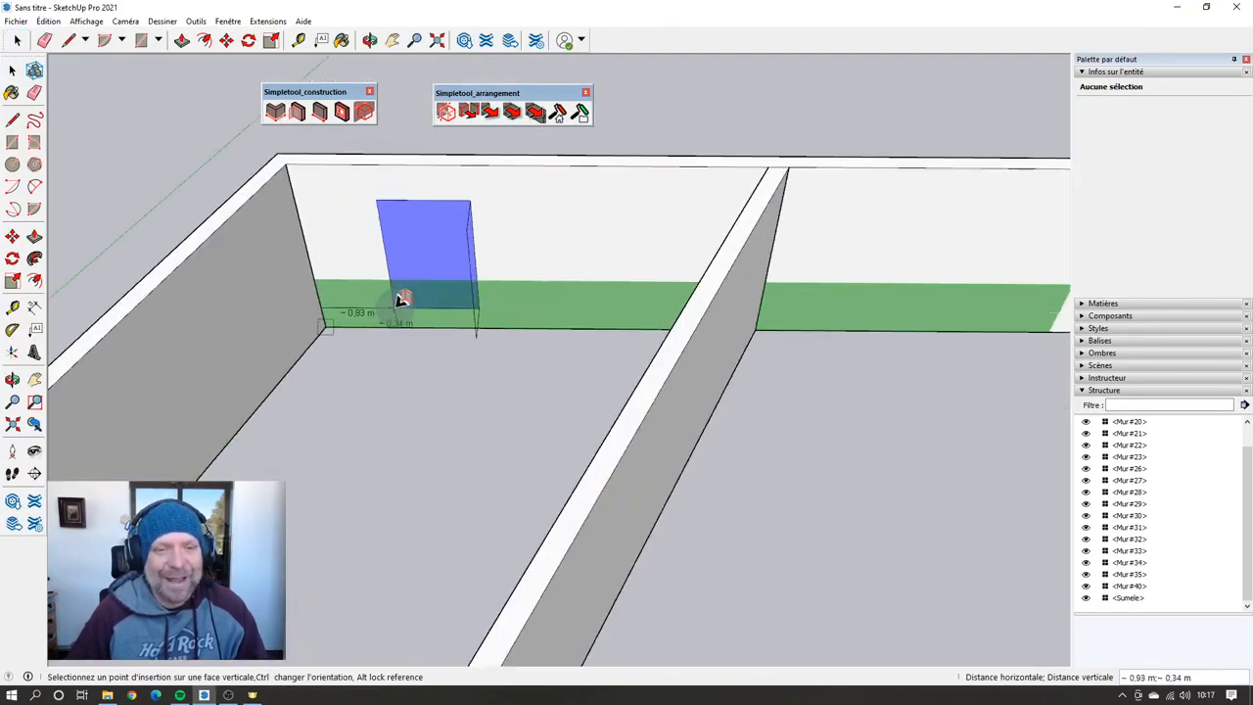
click(397, 304)
scroll(398, 304, down, 3)
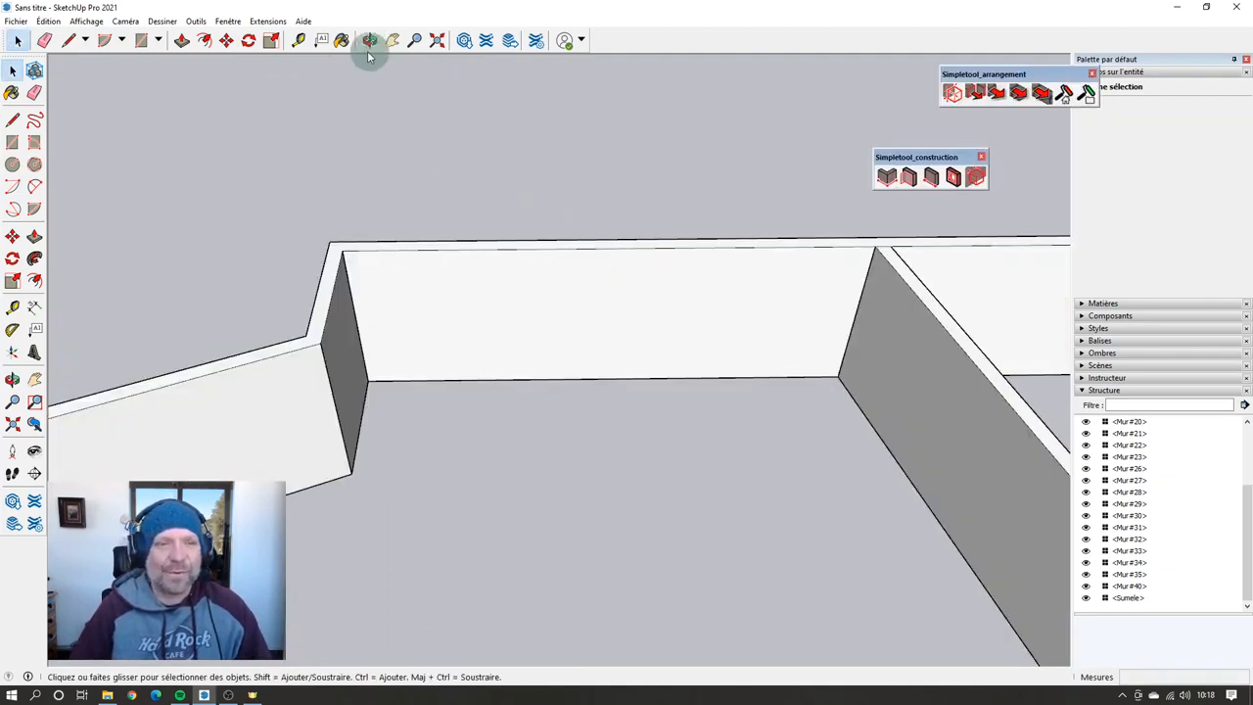
Step: Set the Simpletool opening library to the plugin's "opening" folder and generate the thumbnails for its components
click(909, 178)
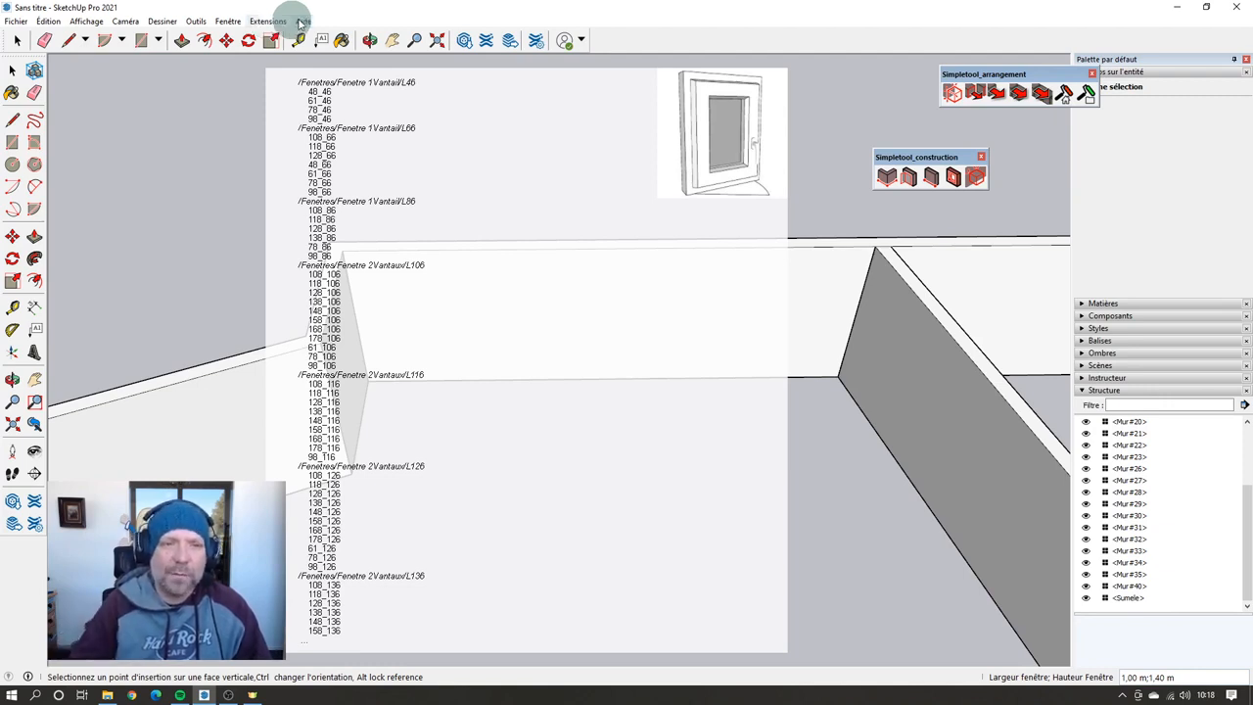
click(264, 23)
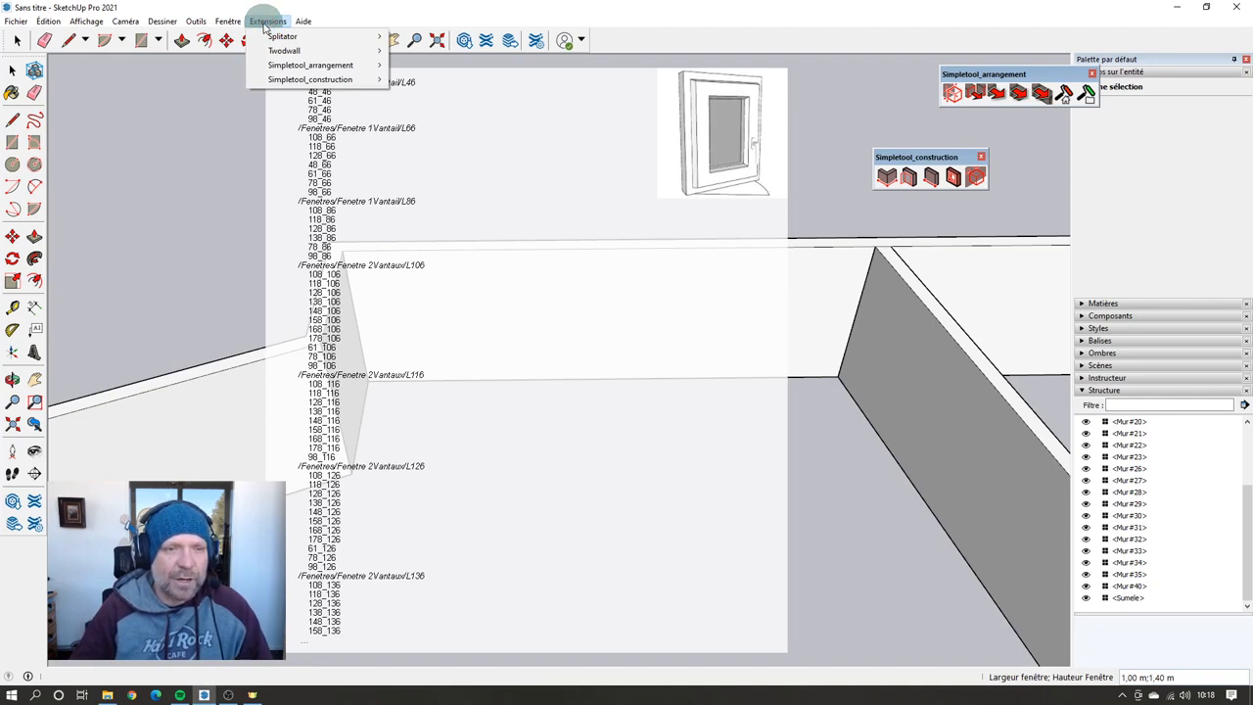
mouse_move(307, 84)
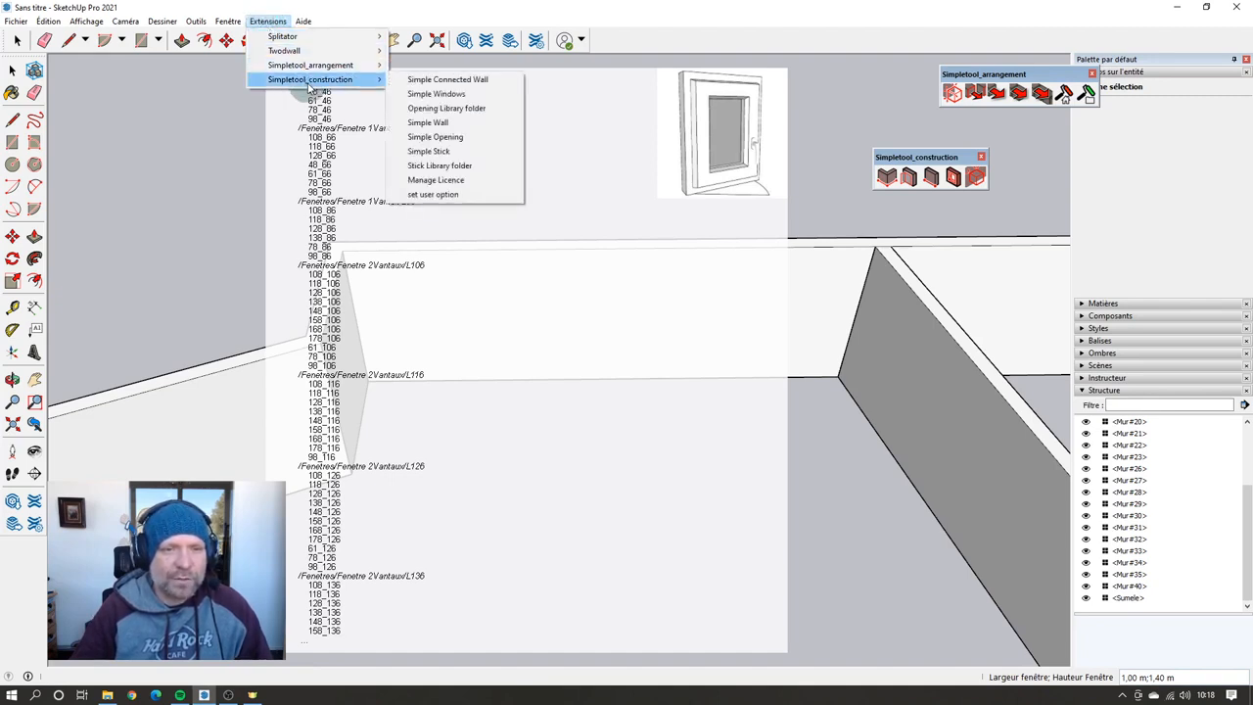
click(492, 112)
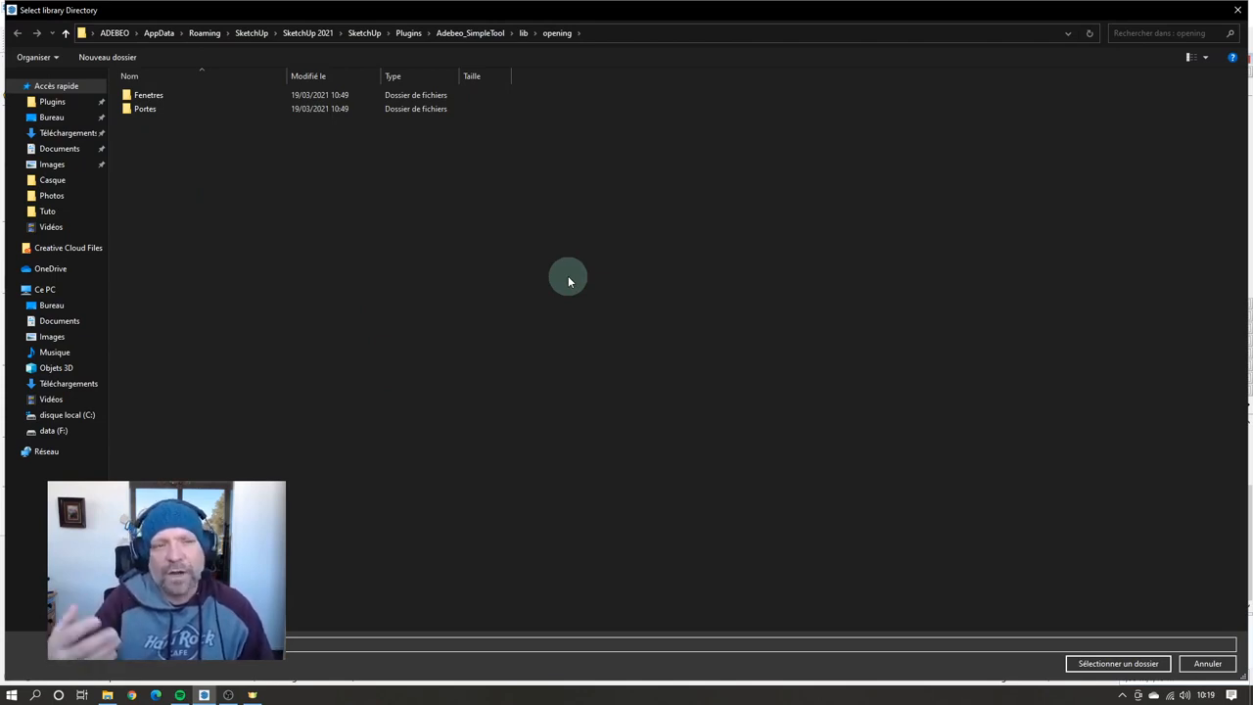
click(1131, 664)
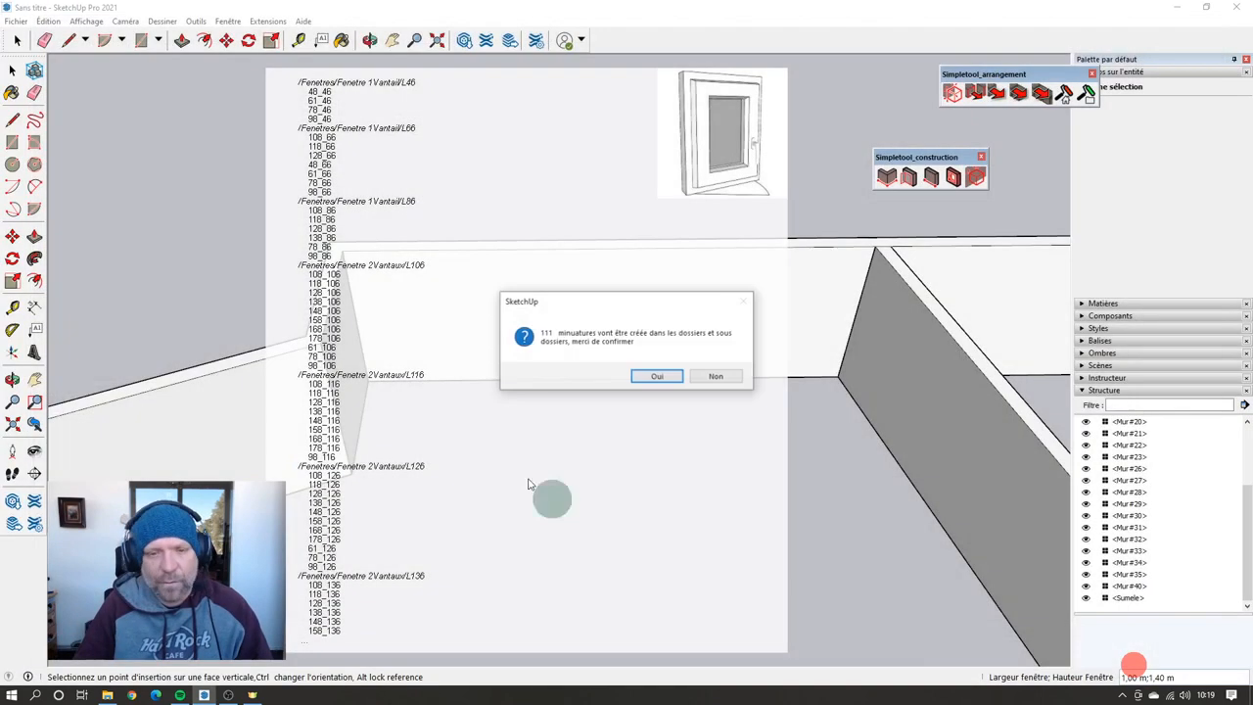
click(648, 376)
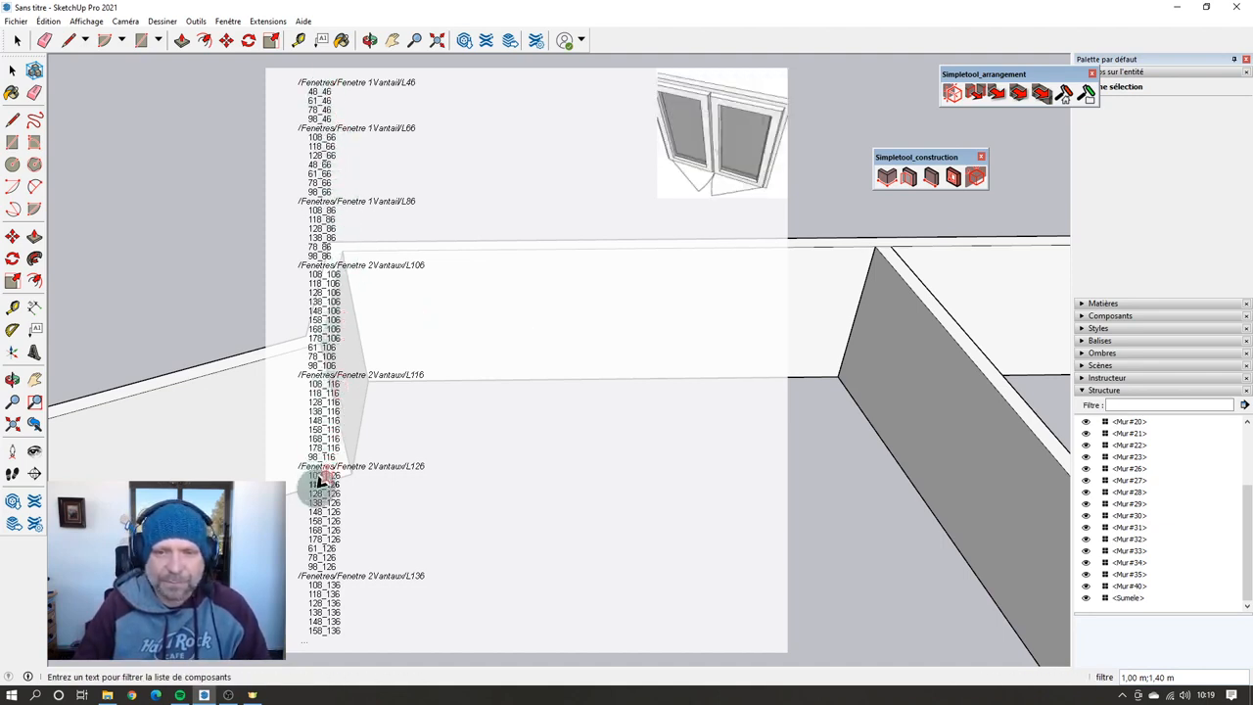
Step: Filter the opening library with 138* and insert the two-leaf window 138_136 in the right wing's rear wall near the stepped corner
scroll(358, 441, down, 12)
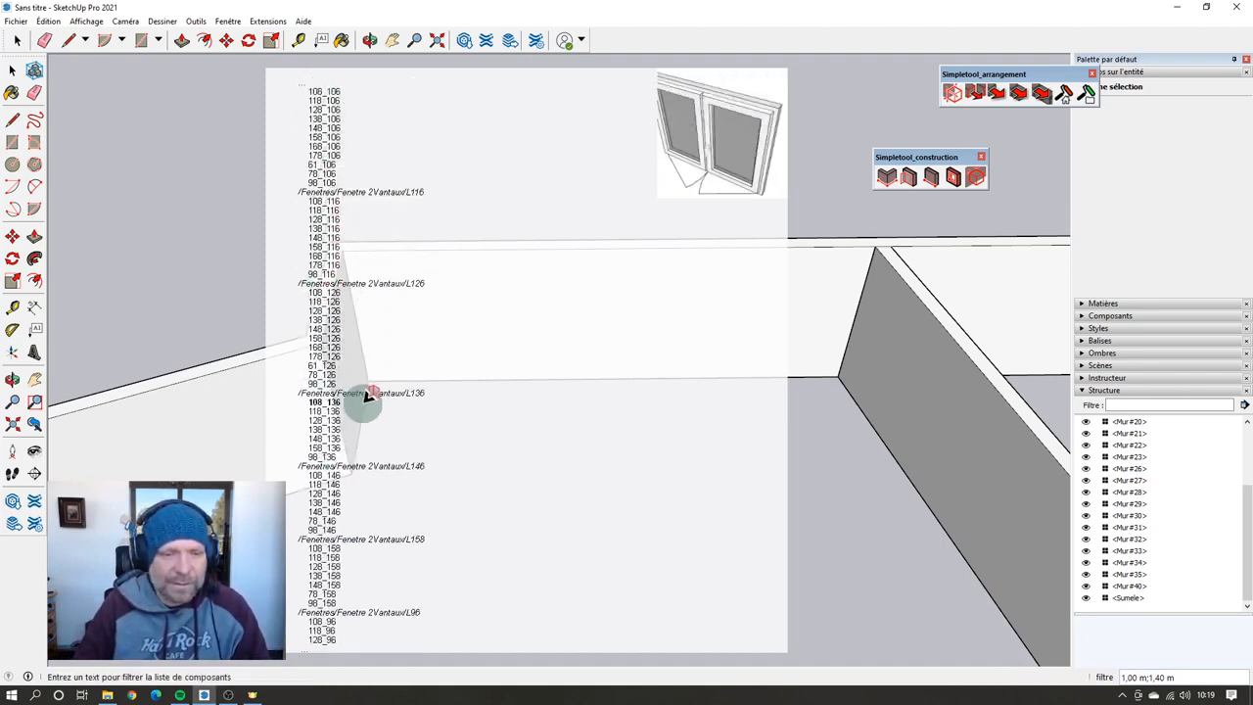
scroll(368, 411, down, 6)
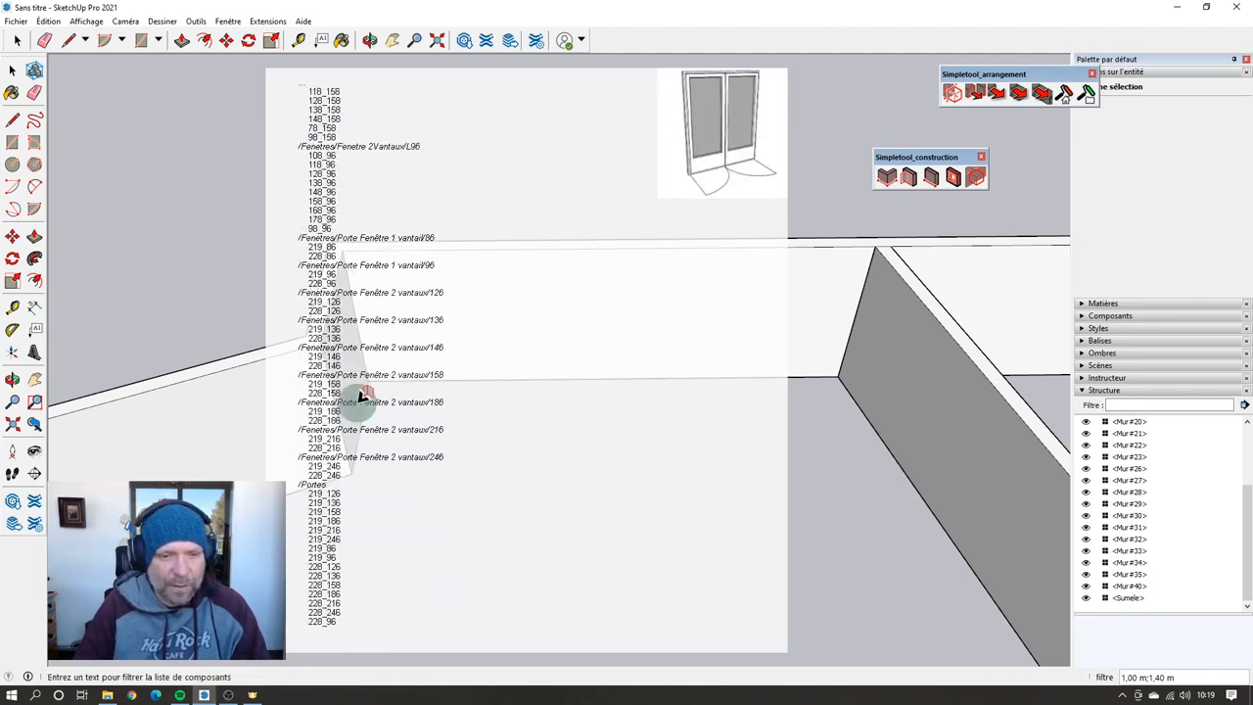
scroll(353, 440, up, 14)
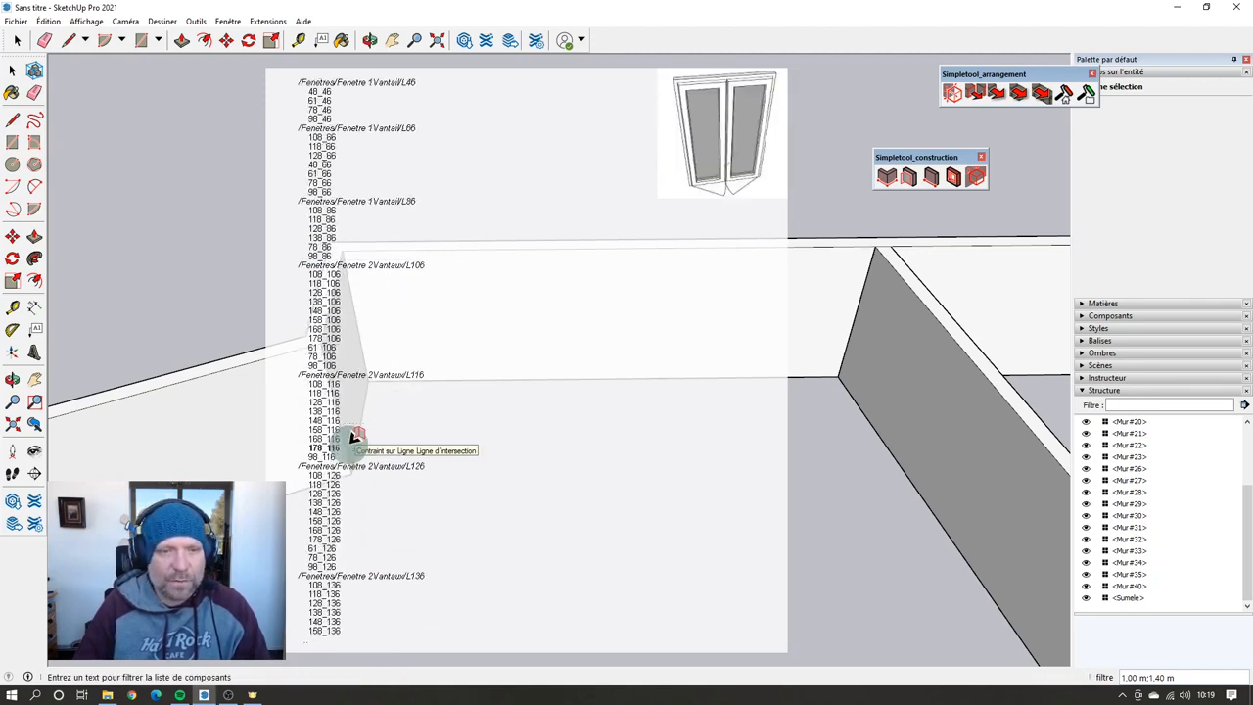
scroll(333, 313, down, 3)
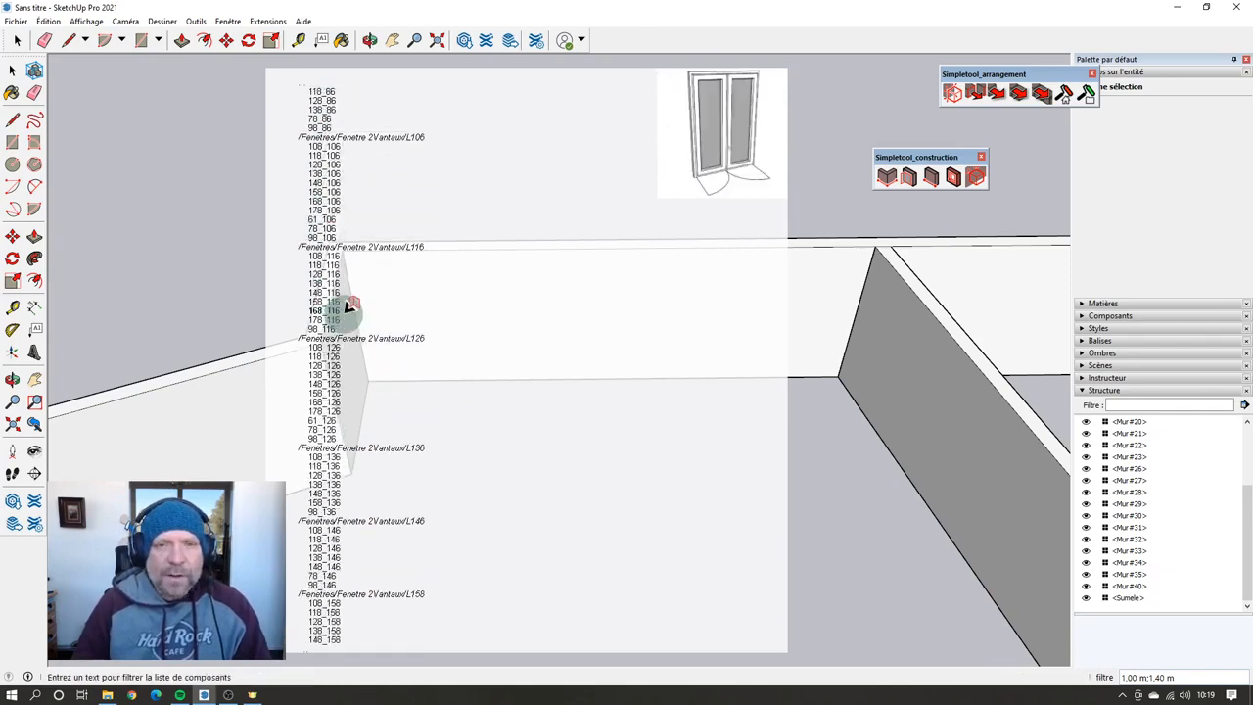
scroll(333, 363, down, 10)
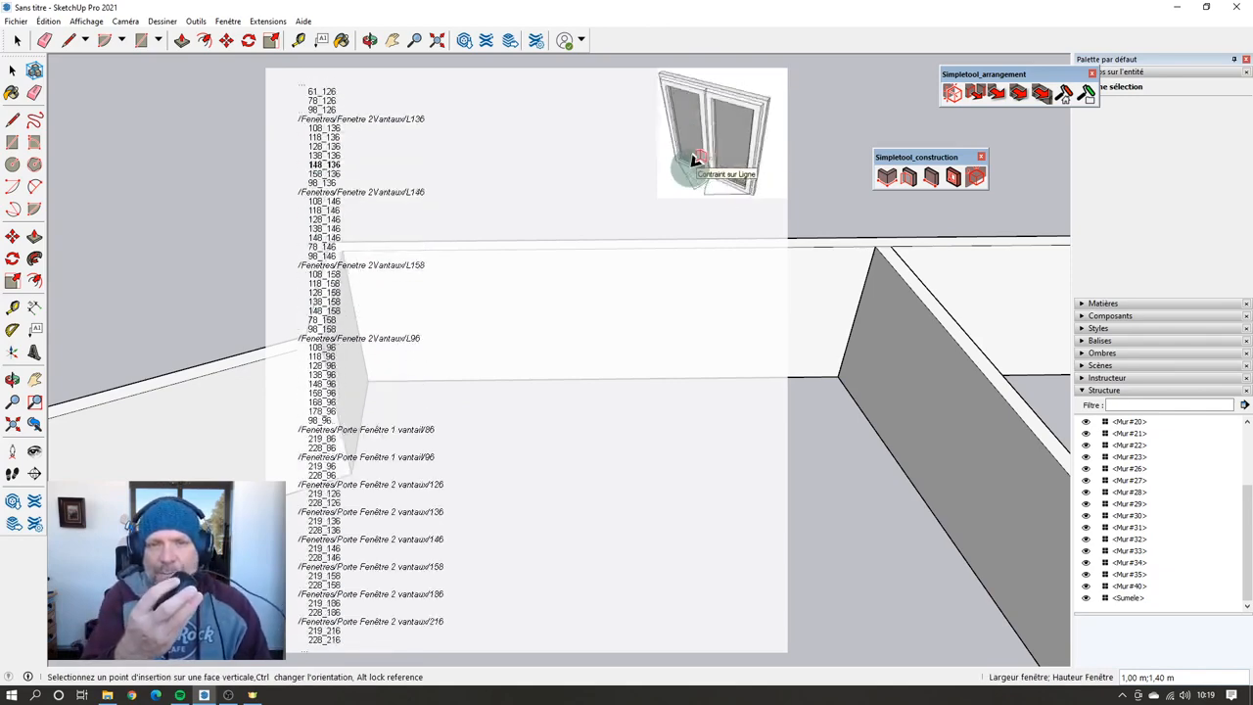
scroll(695, 159, up, 15)
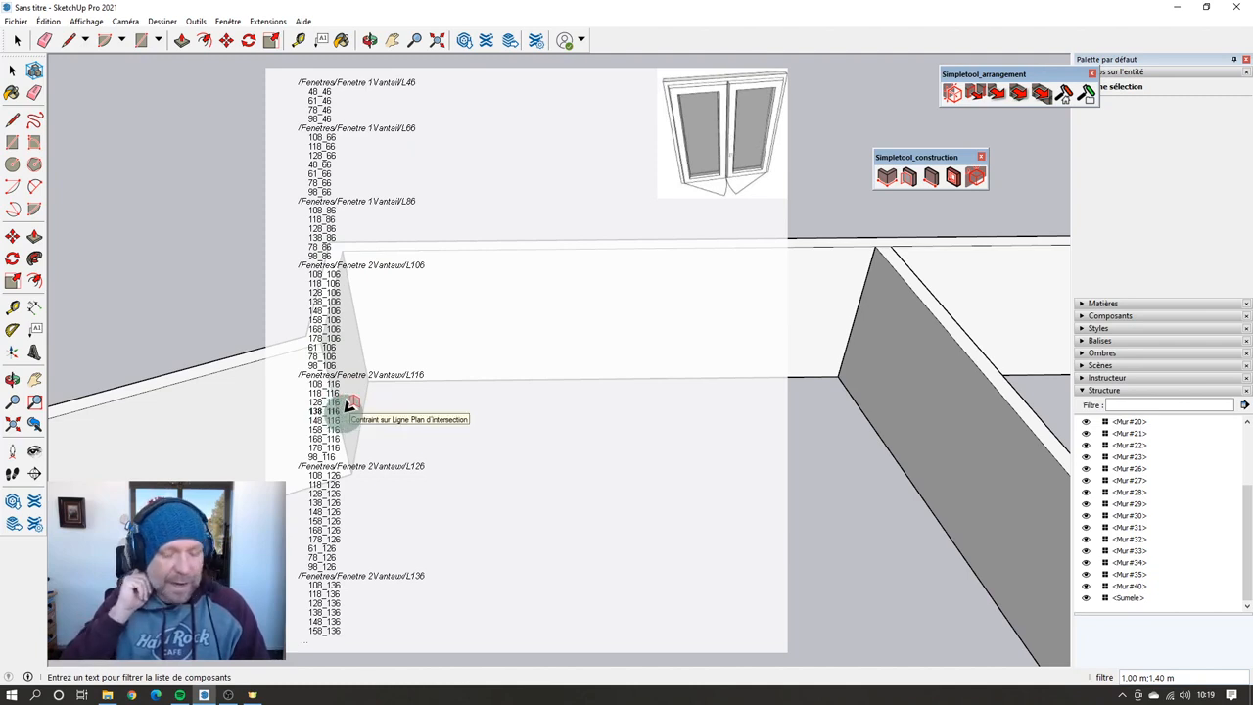
text(1)
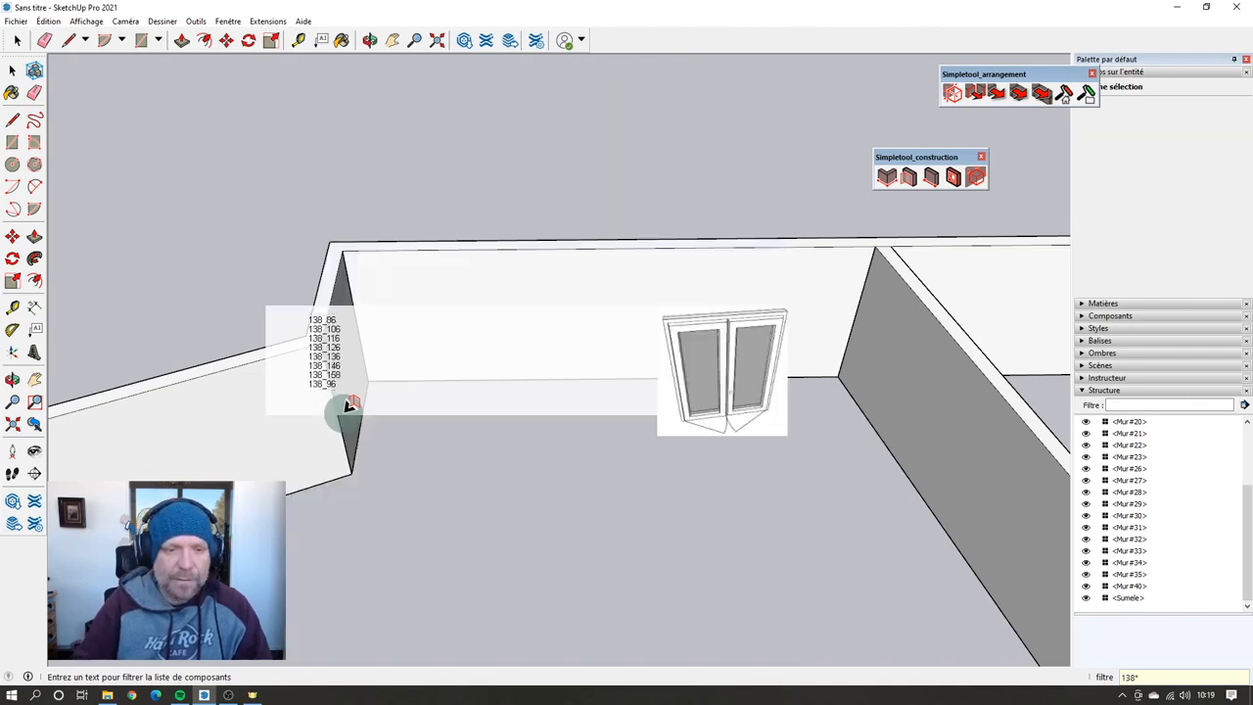
click(326, 348)
click(423, 349)
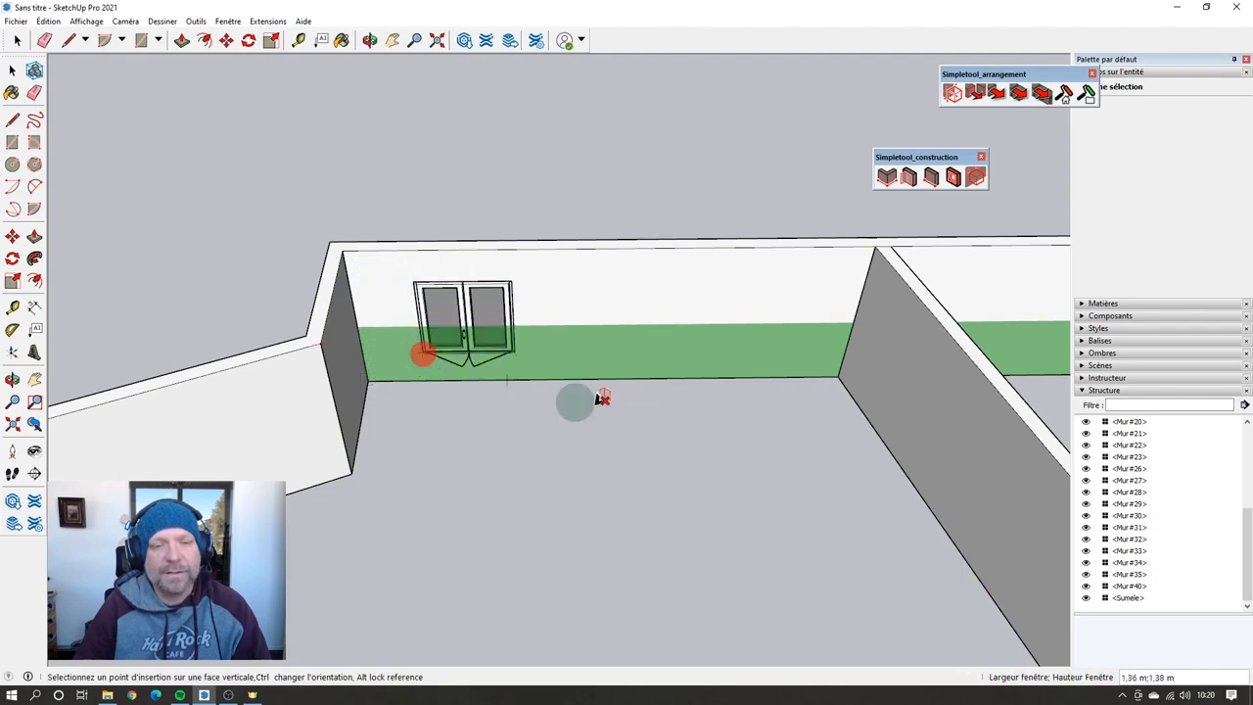
key(space)
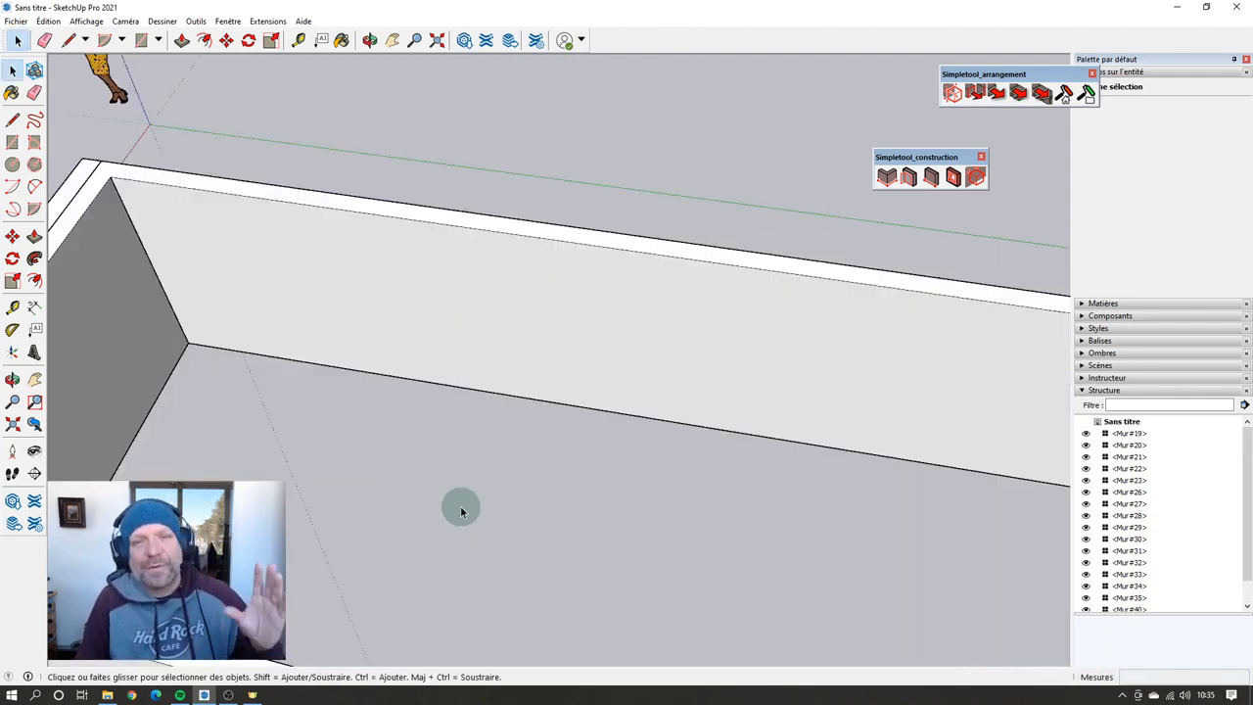
Step: Insert the two-leaf library window 148_106 in the long wall along the green axis, 2 m from the inner corner and 50 cm above the floor
click(909, 176)
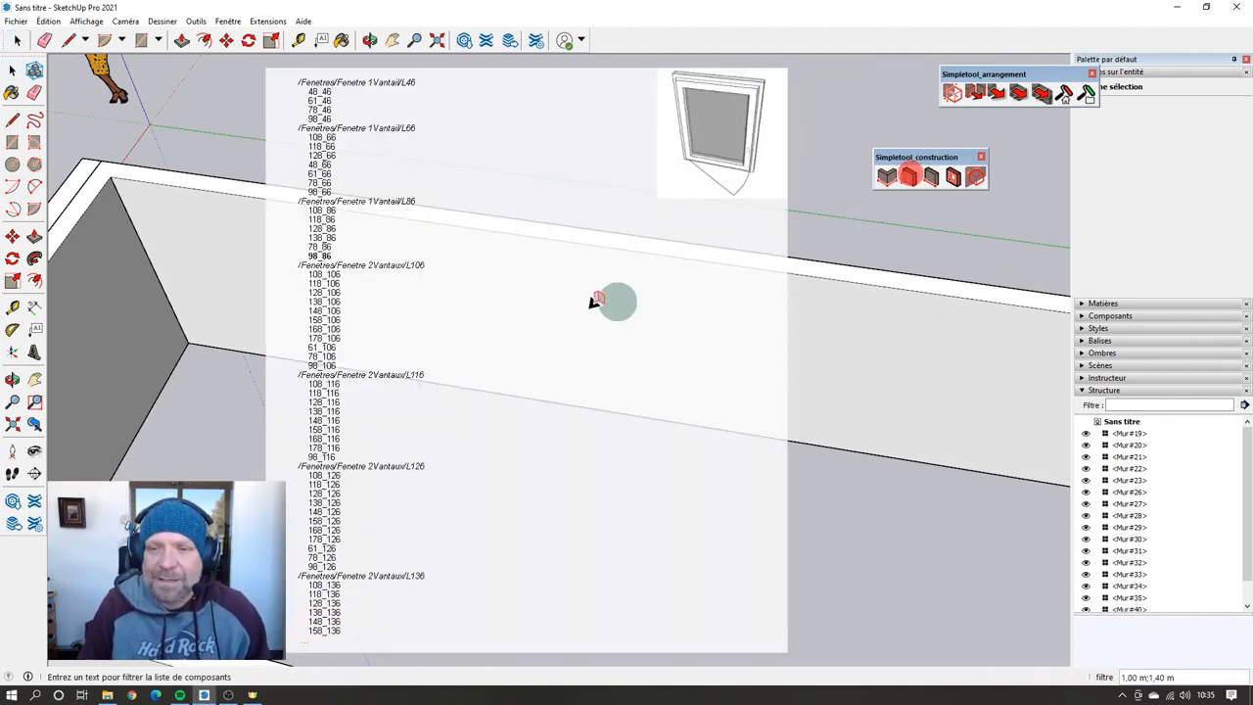
click(333, 291)
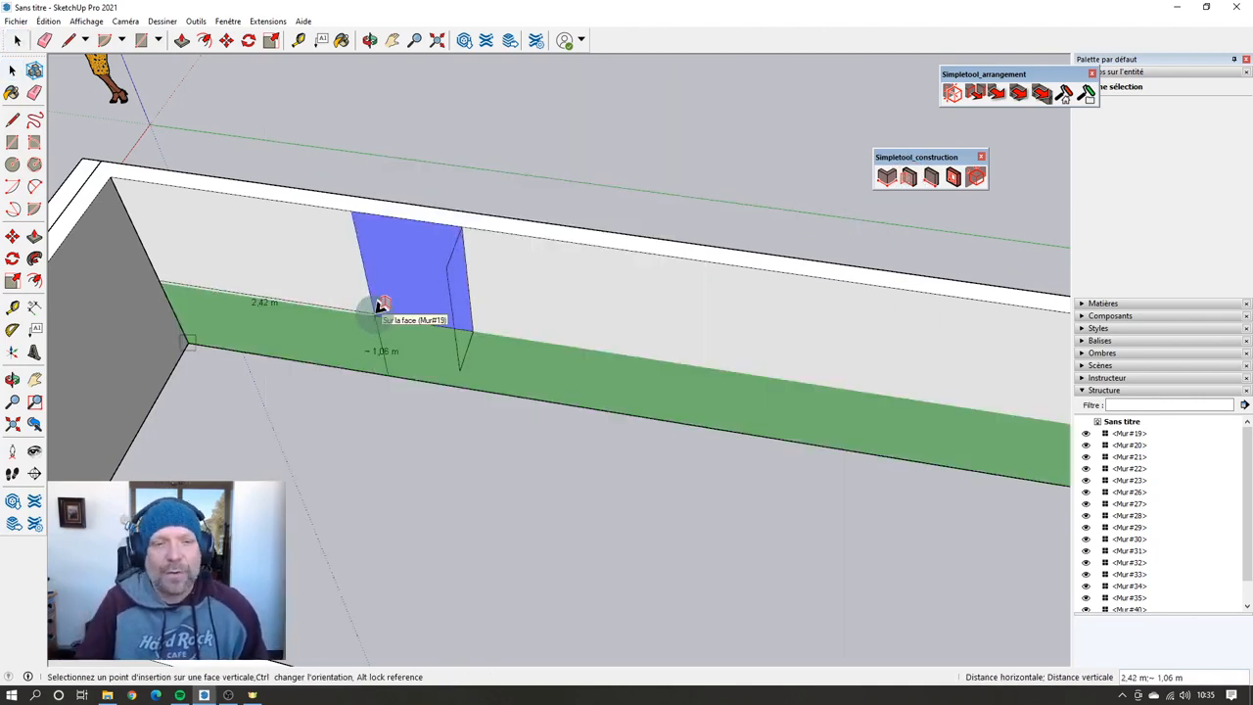
scroll(308, 324, down, 5)
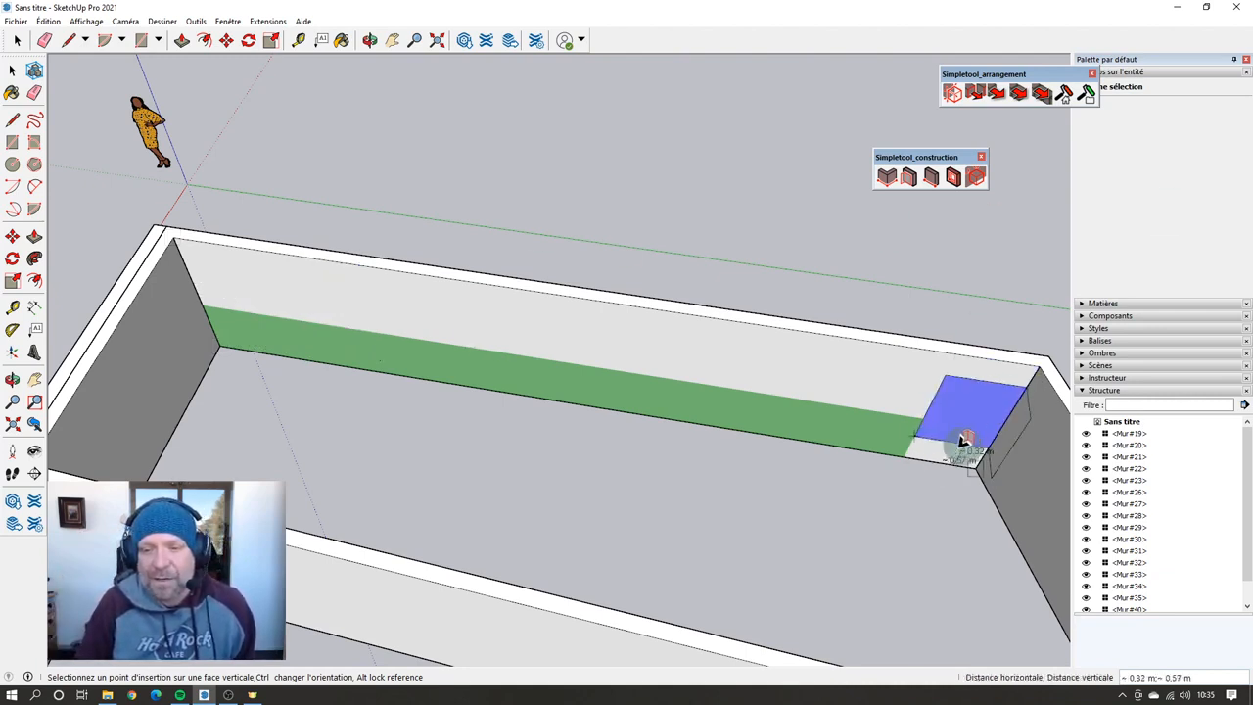
scroll(360, 350, down, 3)
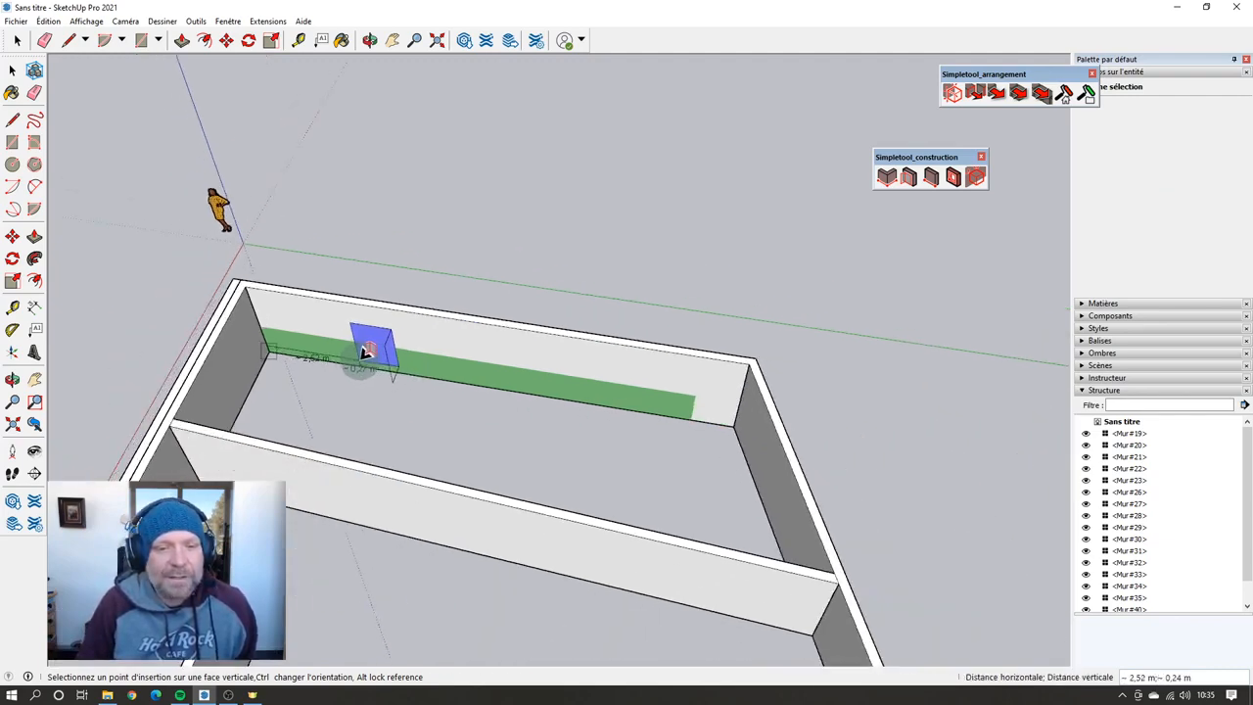
scroll(365, 354, down, 2)
scroll(327, 358, up, 3)
scroll(335, 366, down, 2)
scroll(257, 370, up, 2)
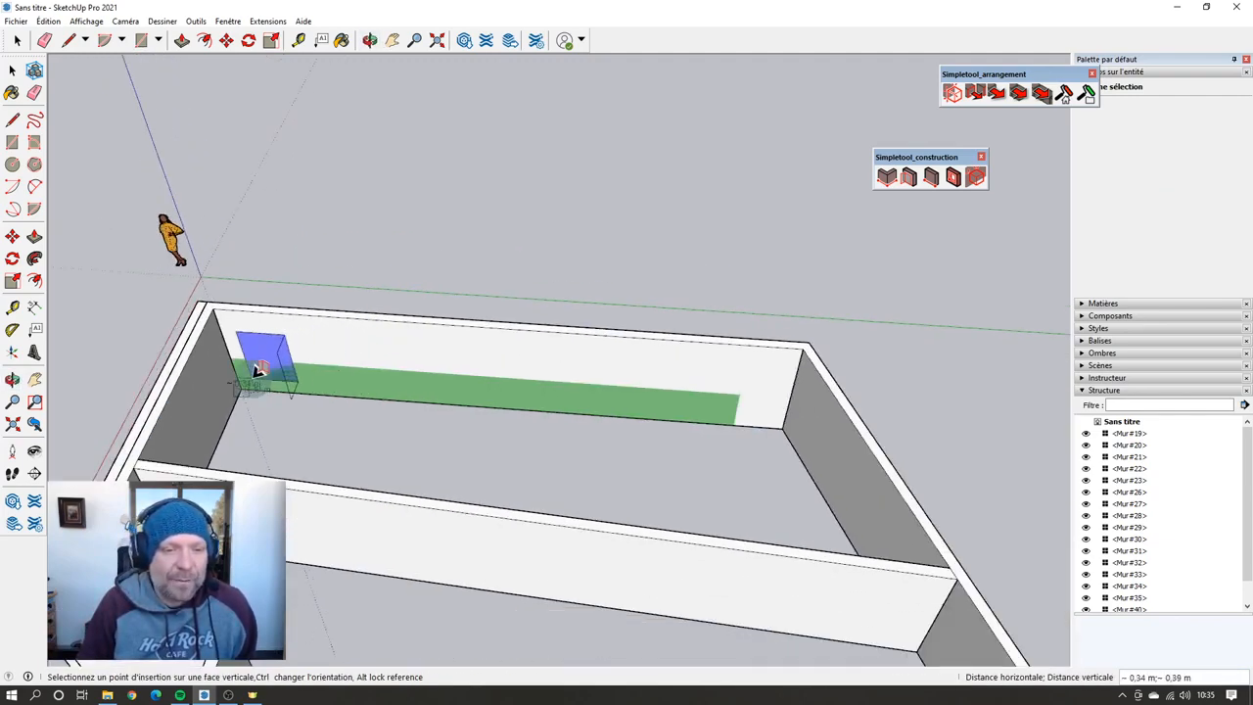
scroll(257, 370, up, 2)
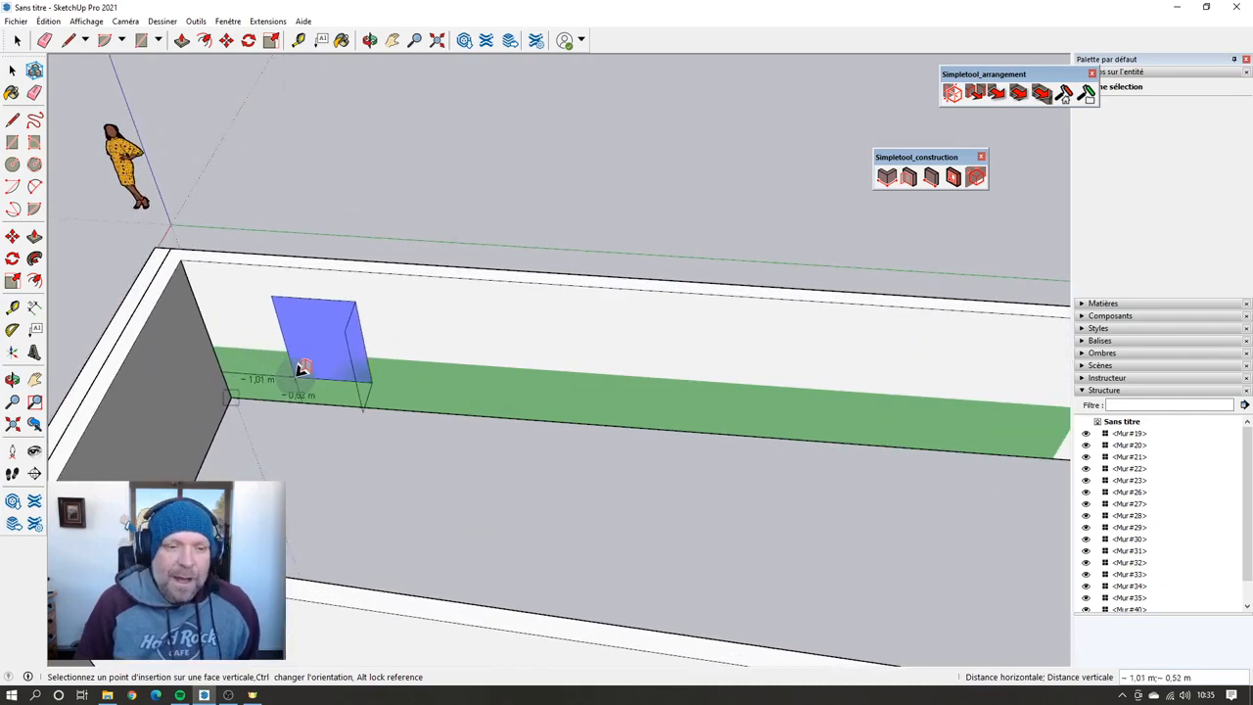
scroll(303, 370, up, 2)
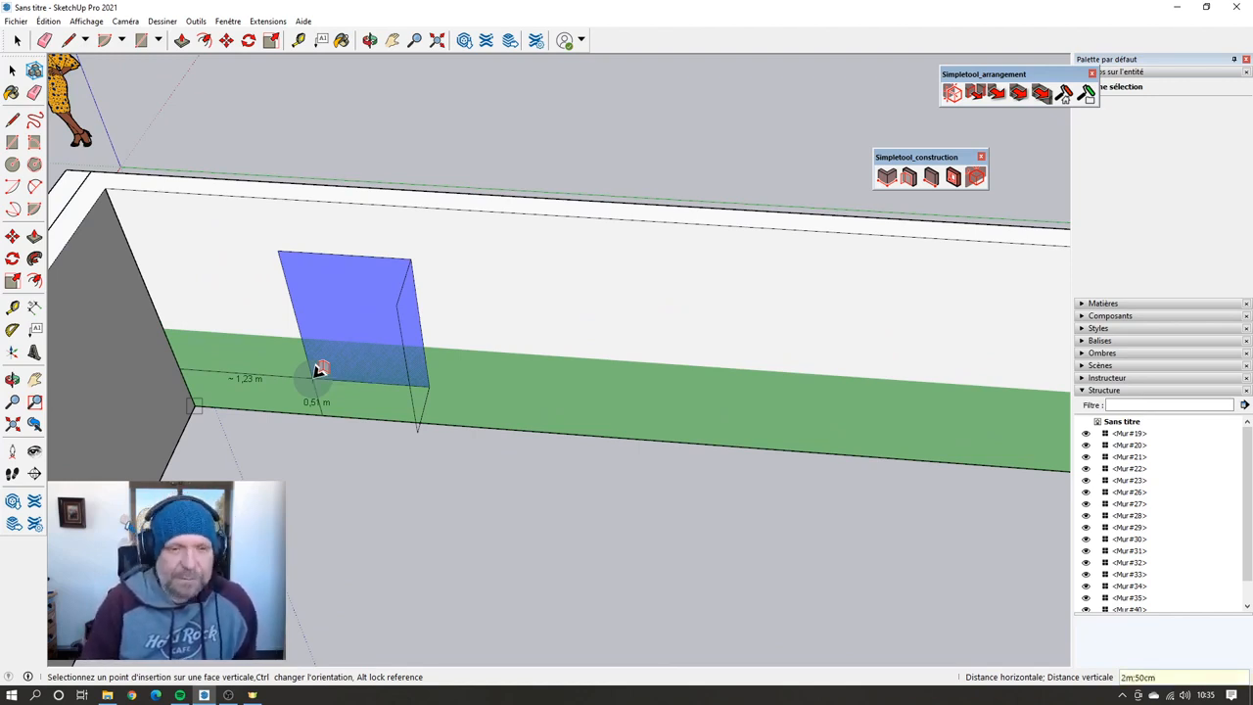
key(Return)
scroll(320, 370, down, 5)
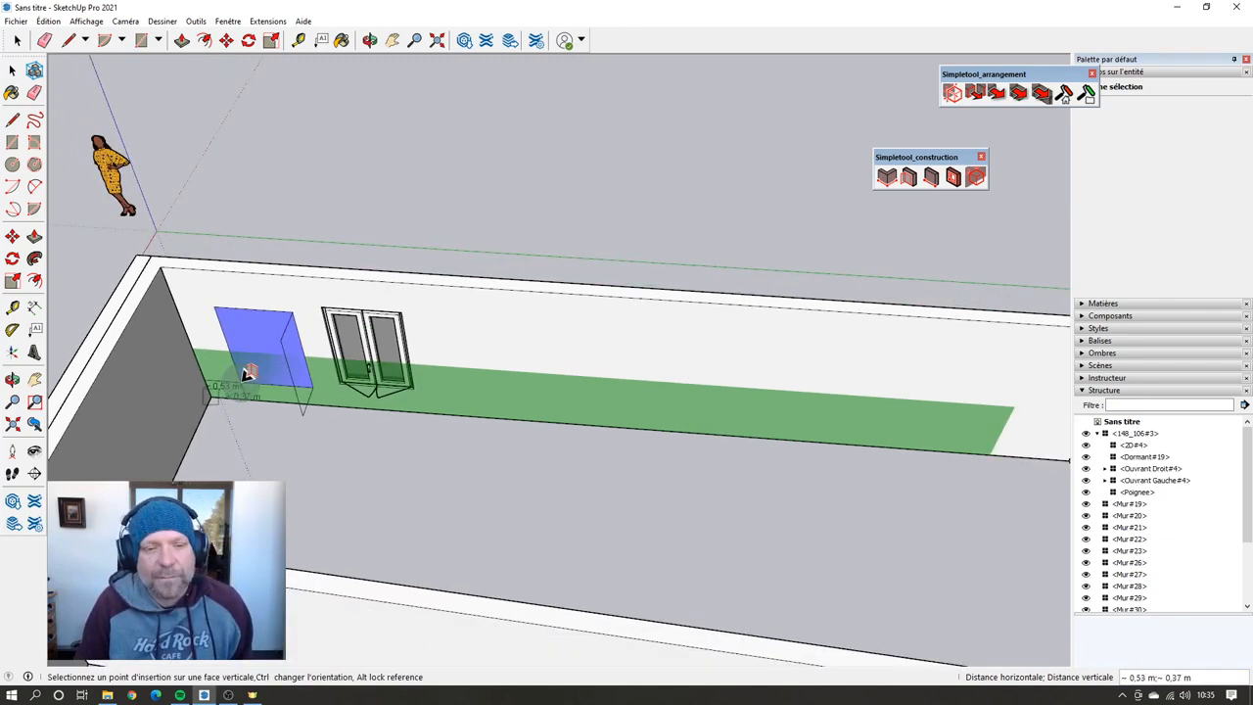
Step: Measure the two-leaf window's distance from the inner wall corner and its height above the floor with the Tape Measure
click(13, 308)
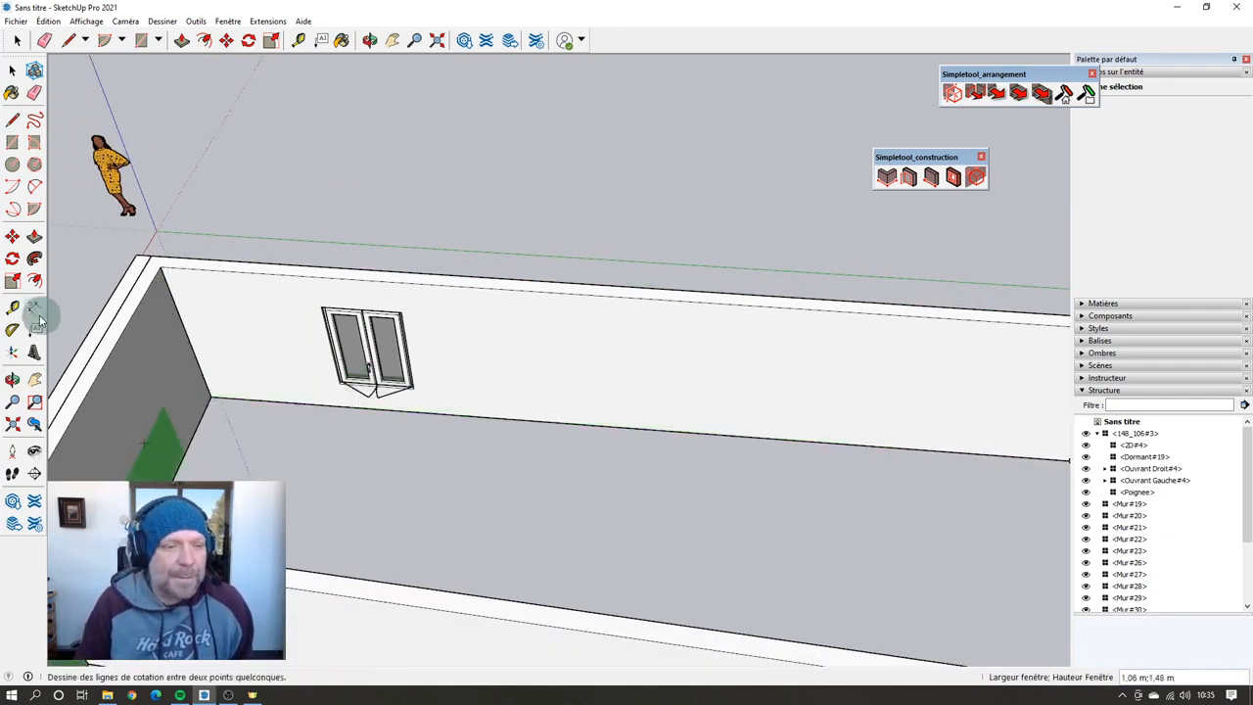
click(200, 370)
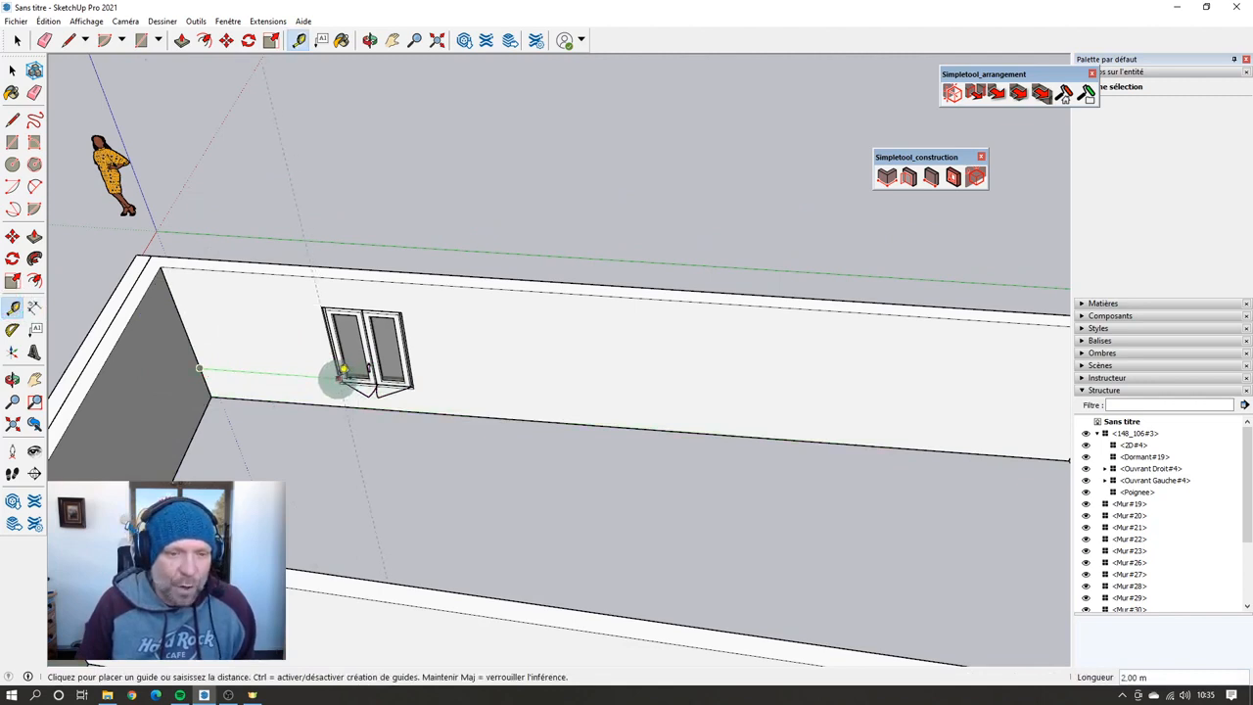
key(Escape)
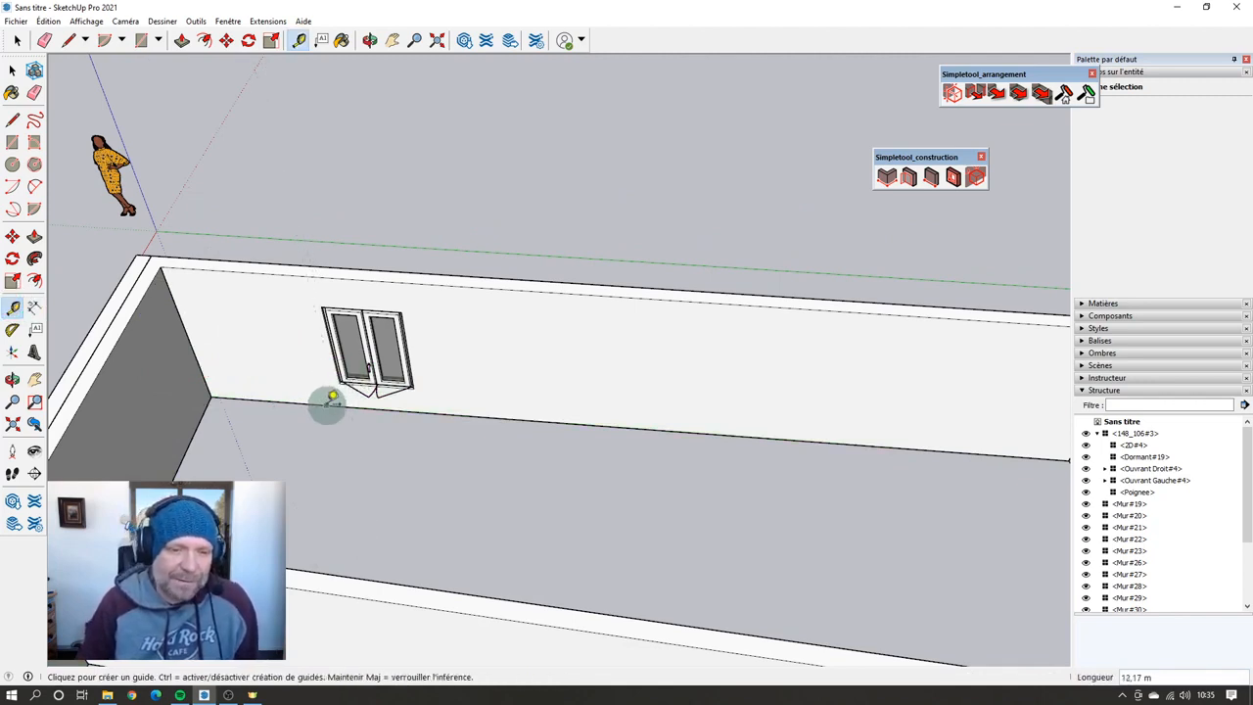
click(327, 405)
click(345, 375)
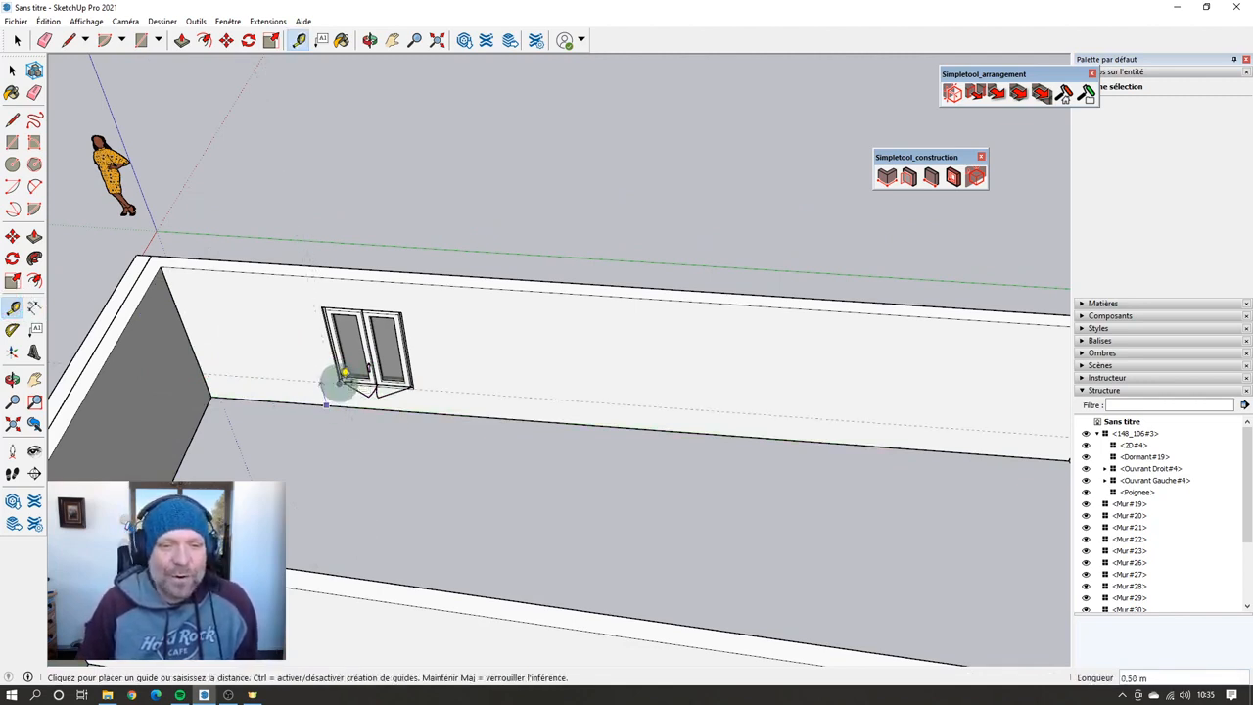
key(Escape)
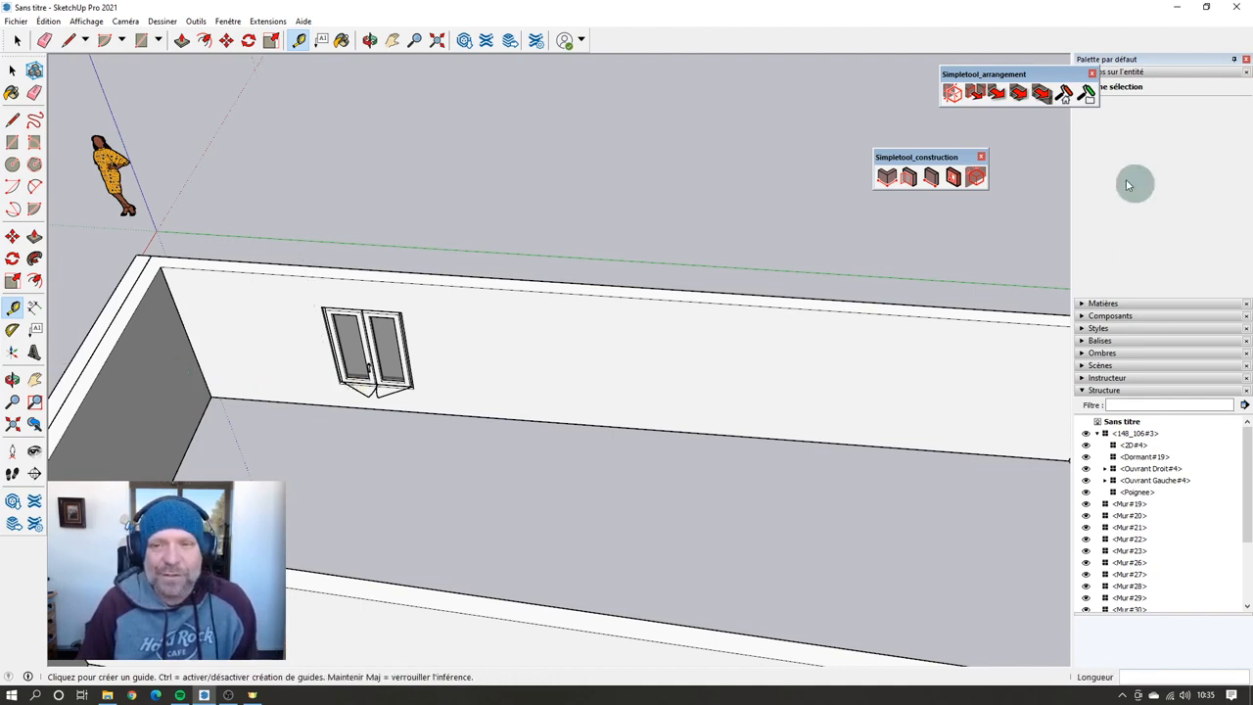
Step: Insert the single-leaf library window 138_86 at the same sill height, 1 m from the two-leaf window's lower corner
click(909, 176)
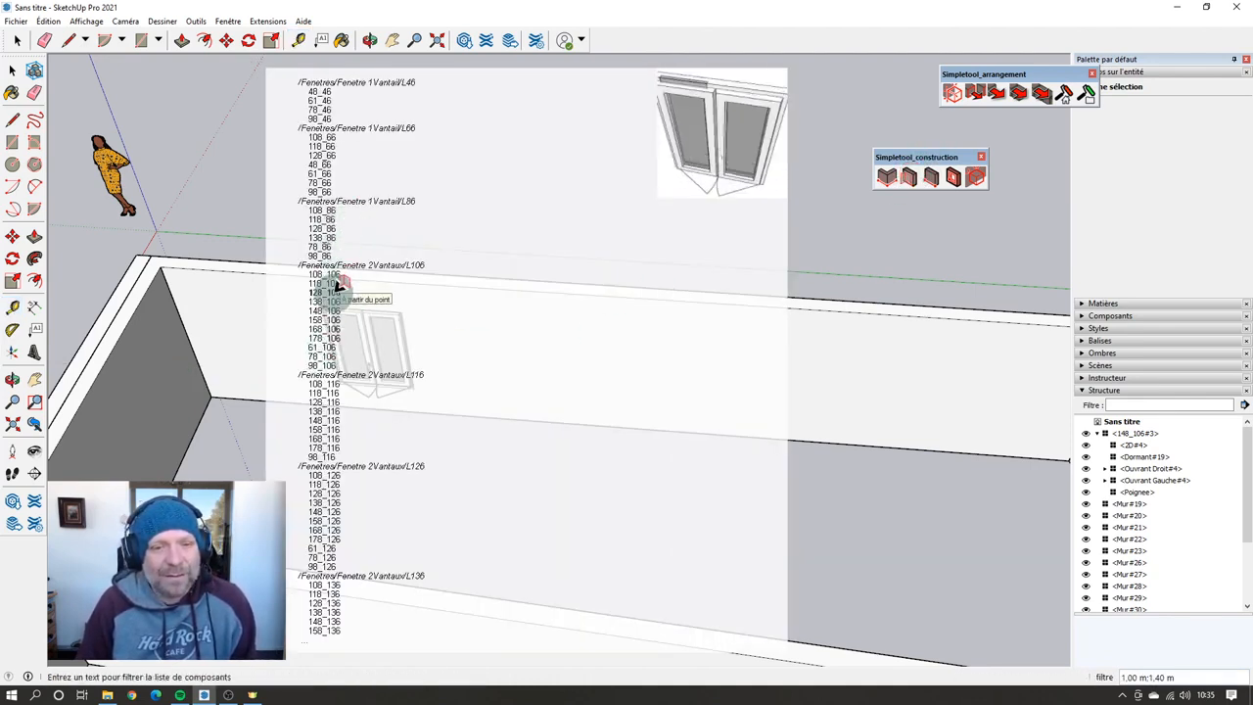
click(336, 233)
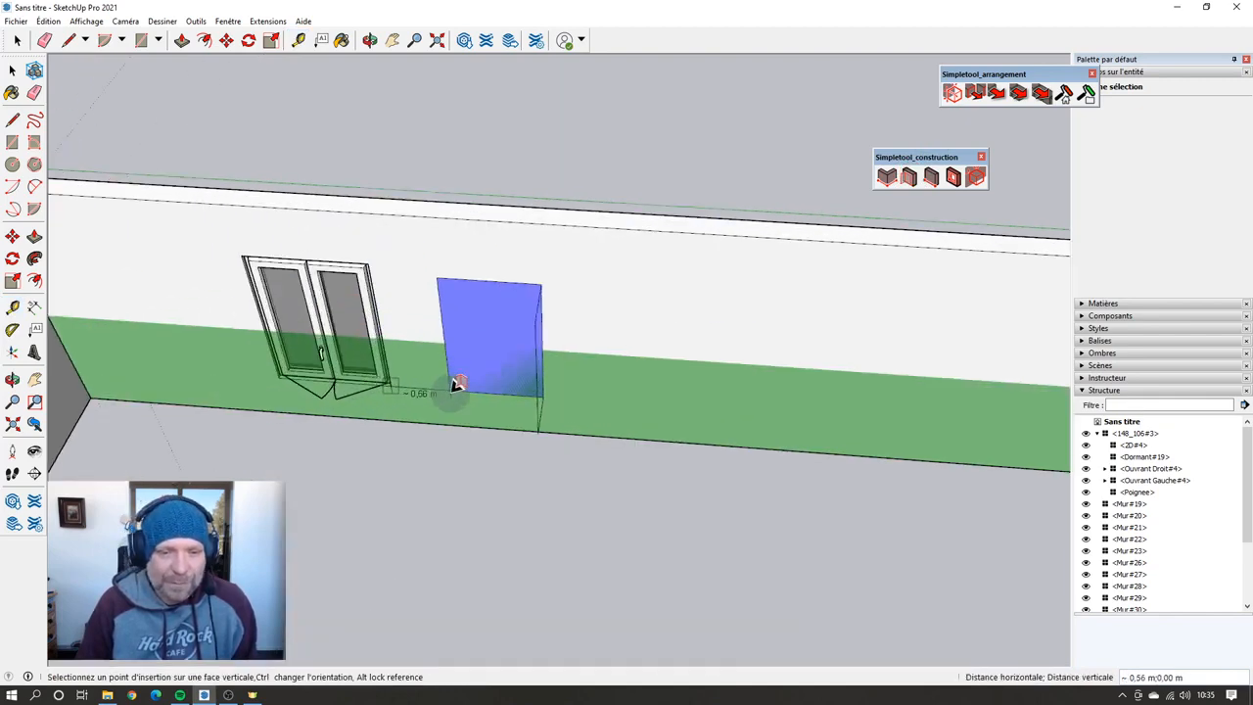
scroll(453, 390, up, 1)
middle_drag(476, 367, 421, 399)
scroll(421, 400, down, 2)
scroll(441, 380, up, 2)
scroll(443, 380, down, 1)
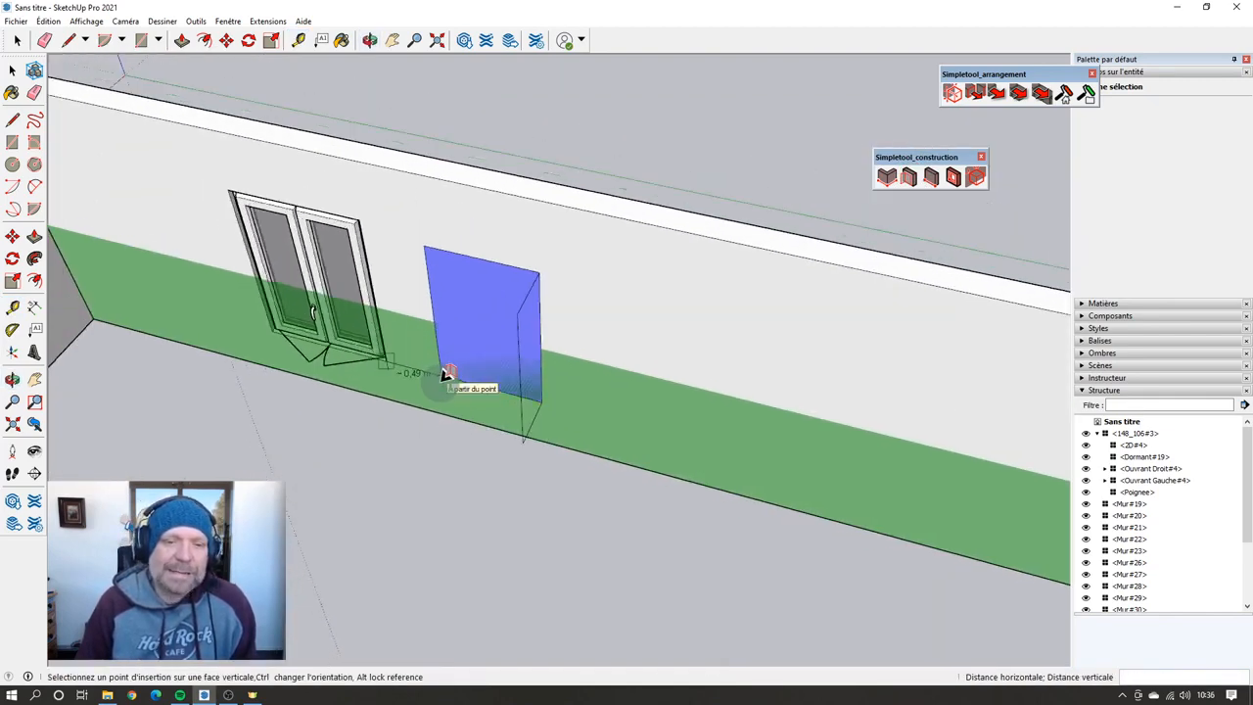
scroll(445, 375, down, 1)
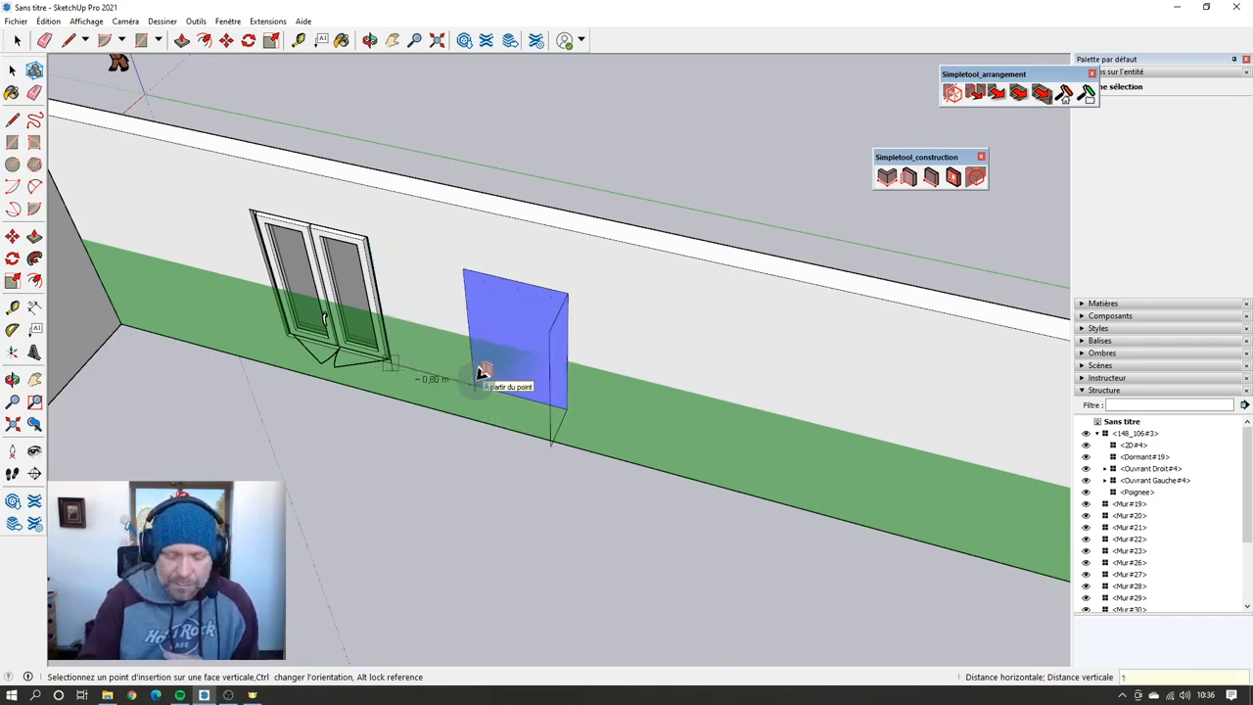
key(Return)
middle_drag(438, 382, 526, 394)
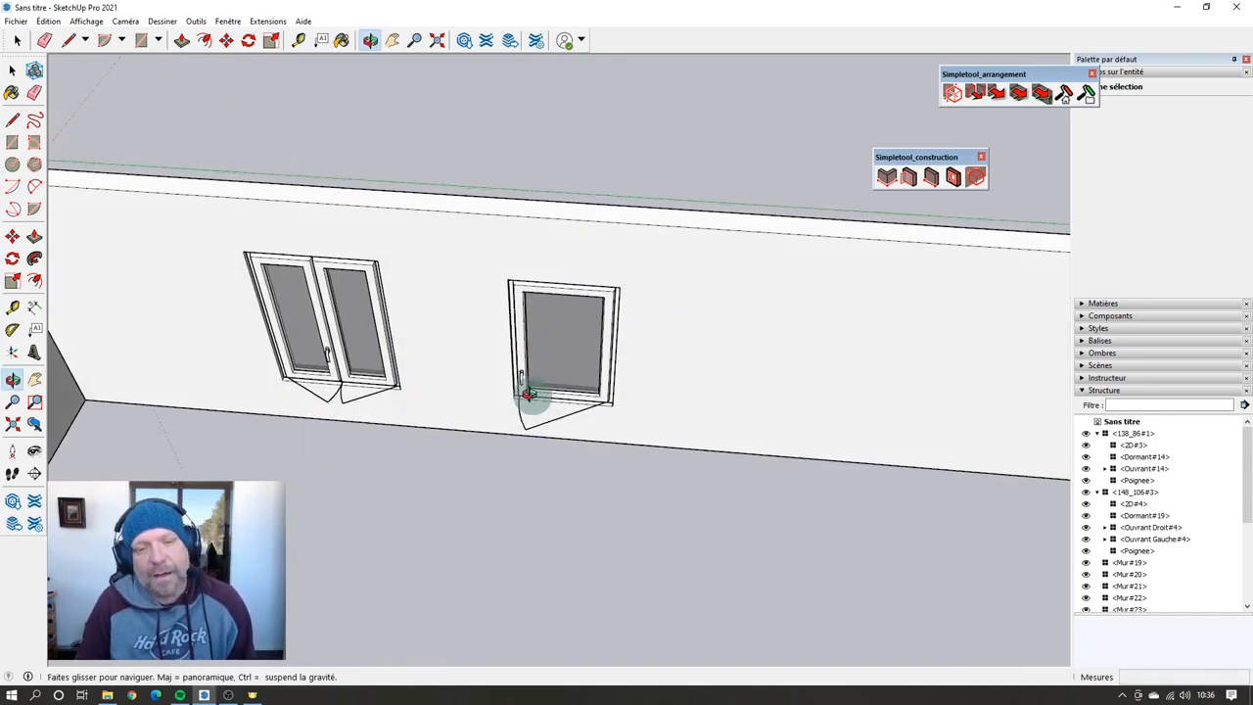
Step: Insert the single-leaf window 128_86 about 0.53 m beyond the 138_86 window, level with its sill and with the opening side reversed
scroll(526, 406, down, 2)
scroll(498, 401, down, 2)
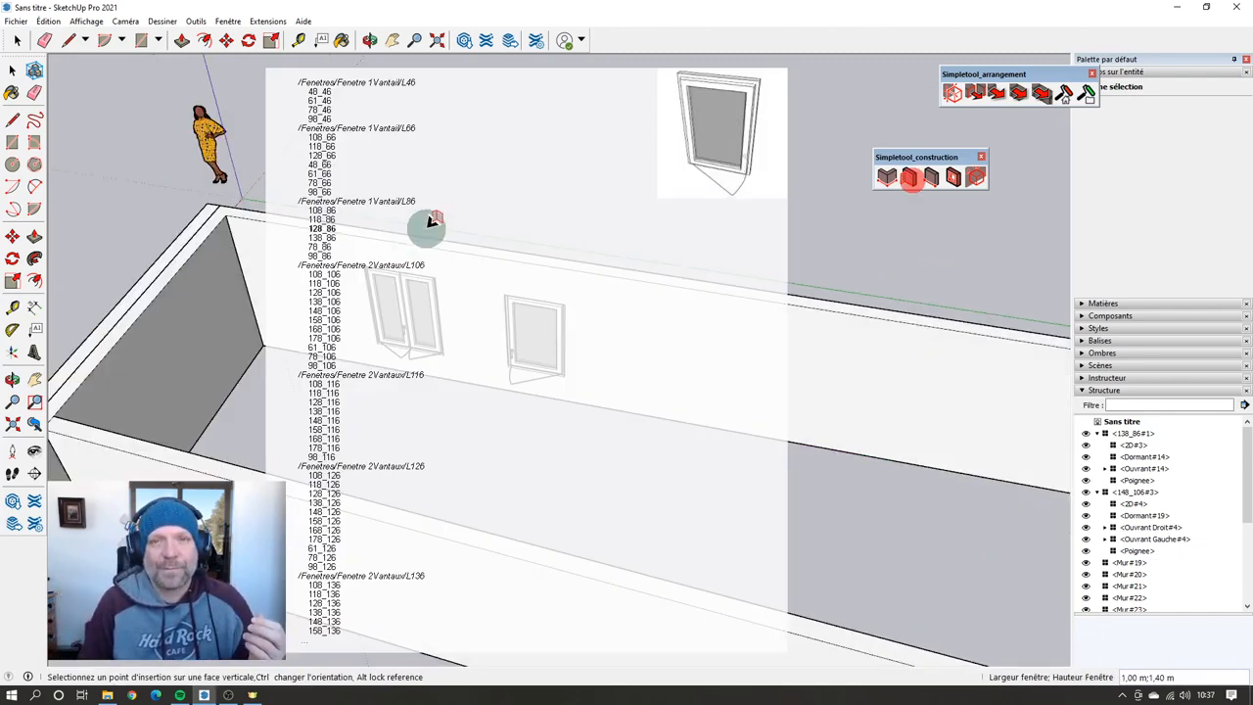
click(358, 227)
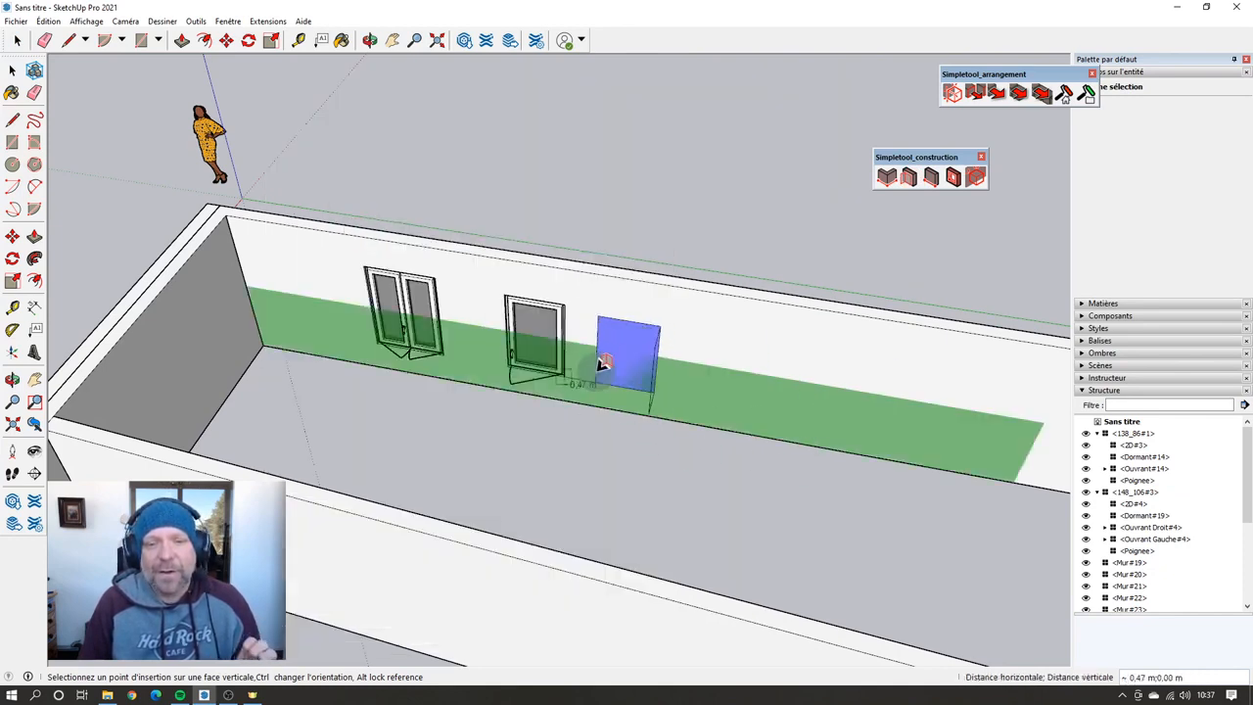
scroll(603, 364, up, 1)
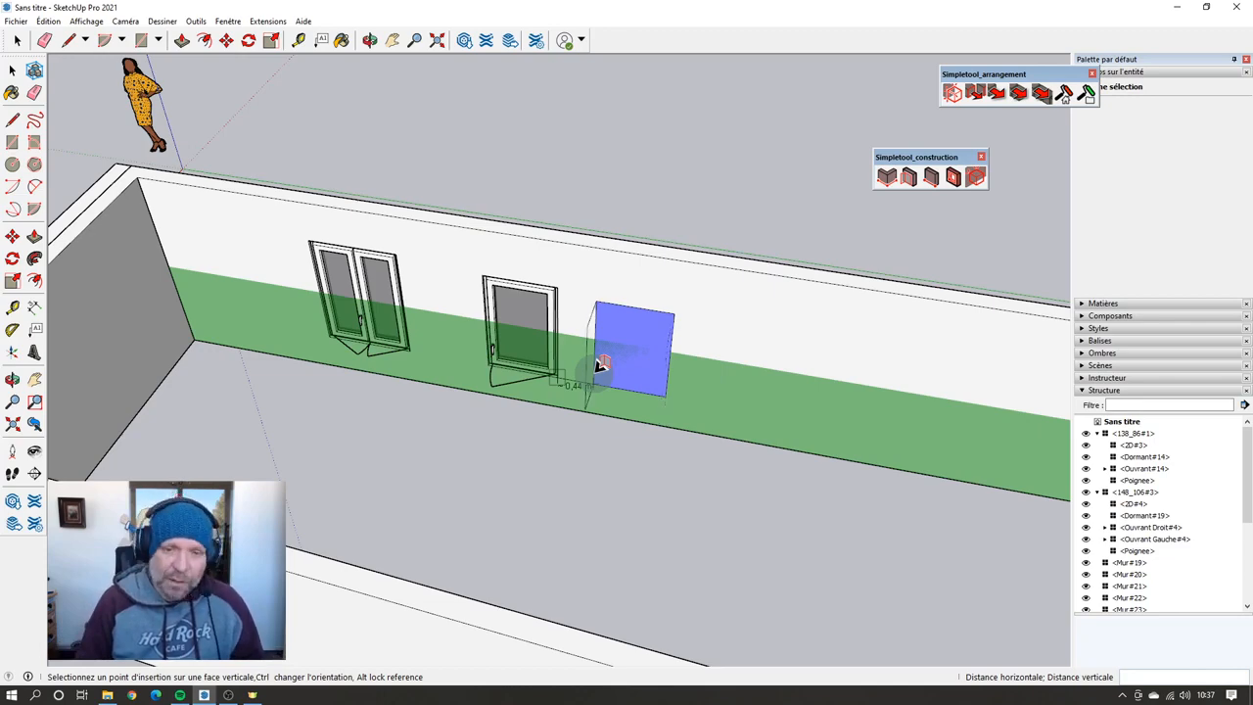
middle_drag(600, 365, 539, 383)
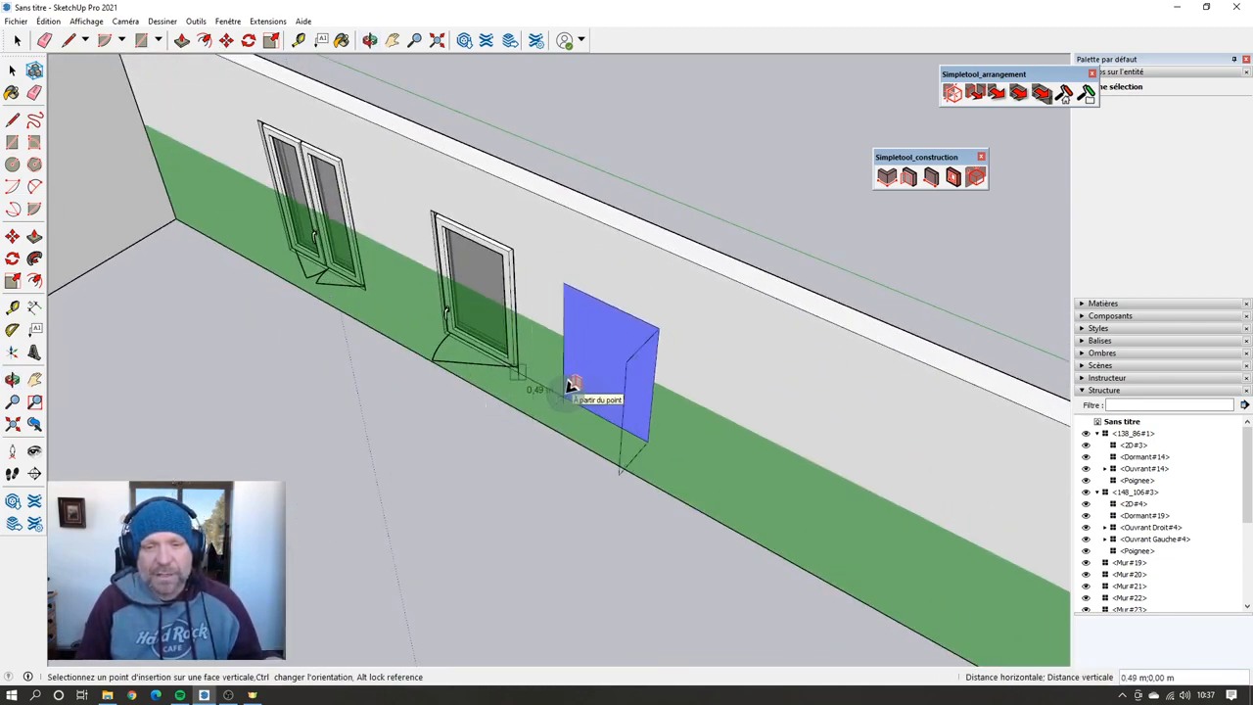
key(ctrl)
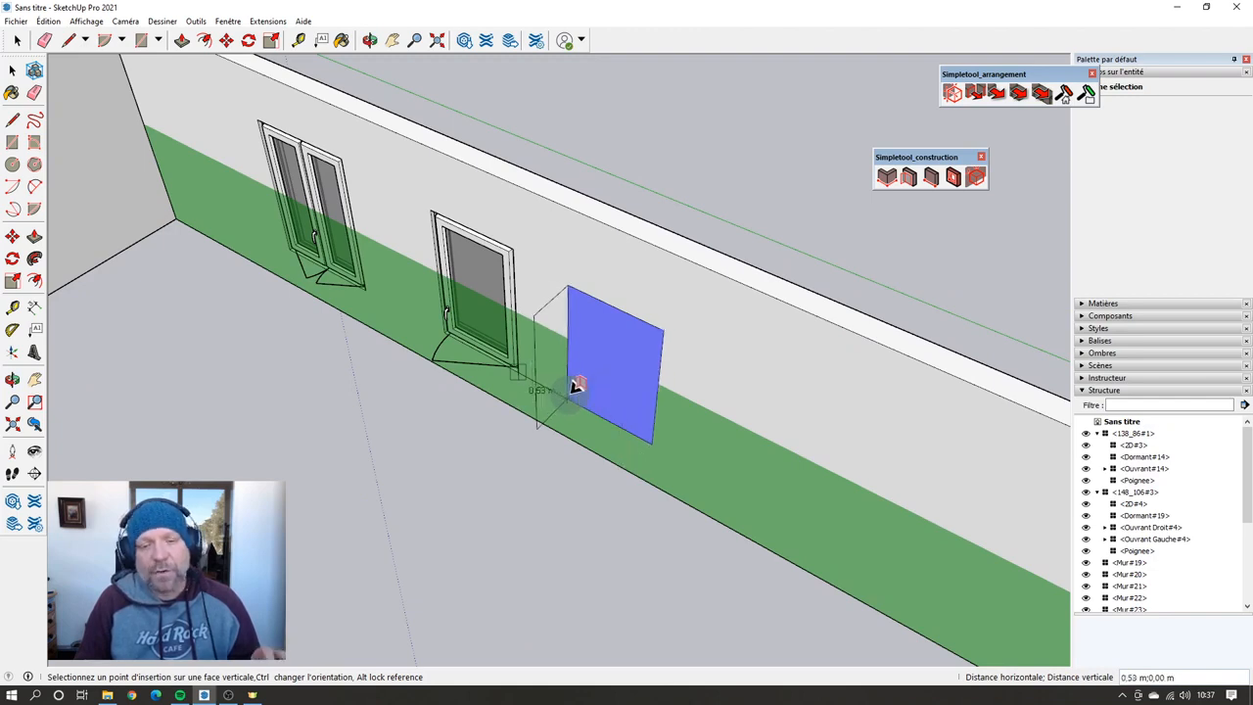
click(577, 387)
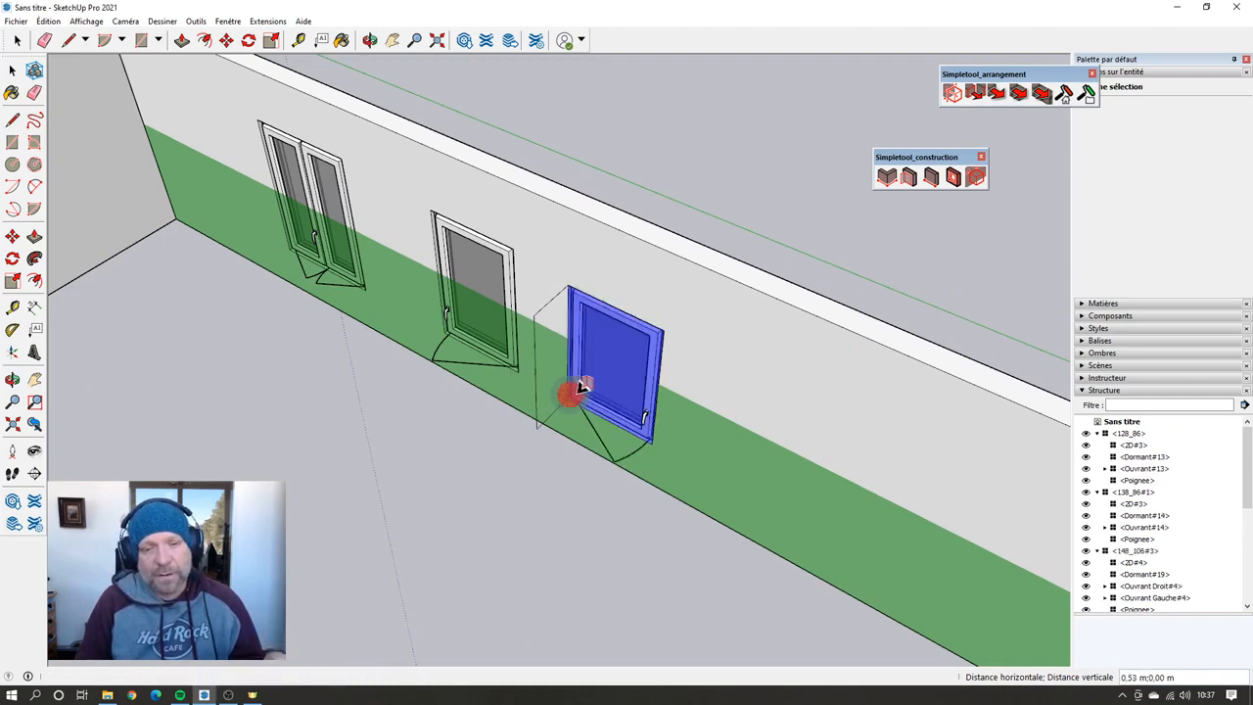
Step: Insert a second 128_86 window further along the same wall, aligned with the others and opening the opposite way from the first 128_86
click(703, 470)
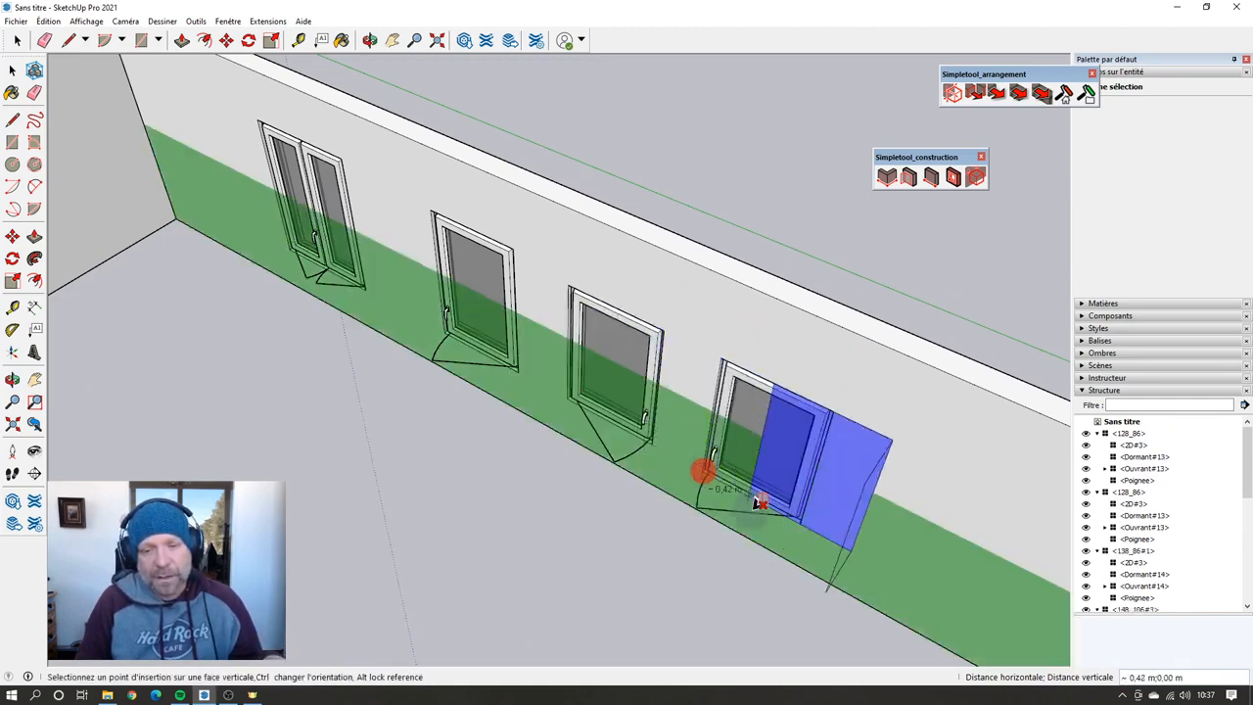
middle_drag(480, 421, 724, 453)
scroll(630, 457, down, 2)
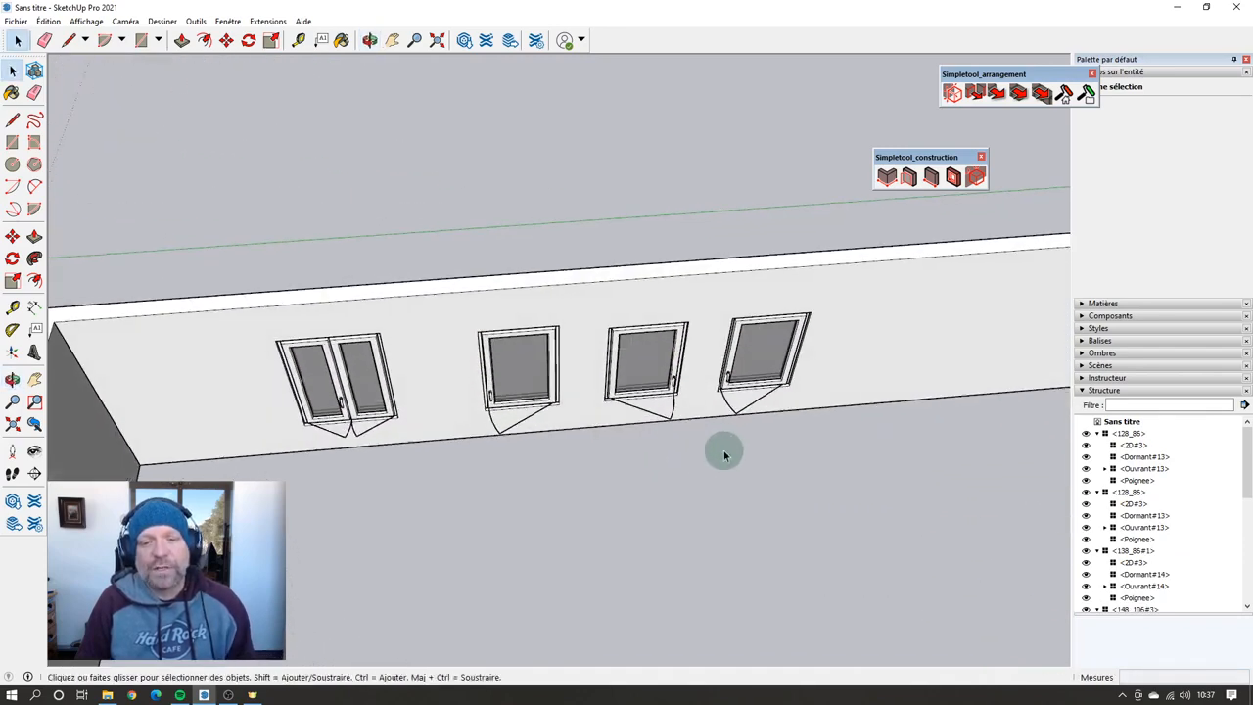
Step: Lock the inner wall corner as the reference point for placing the next two-leaf window on the wall
scroll(718, 440, down, 2)
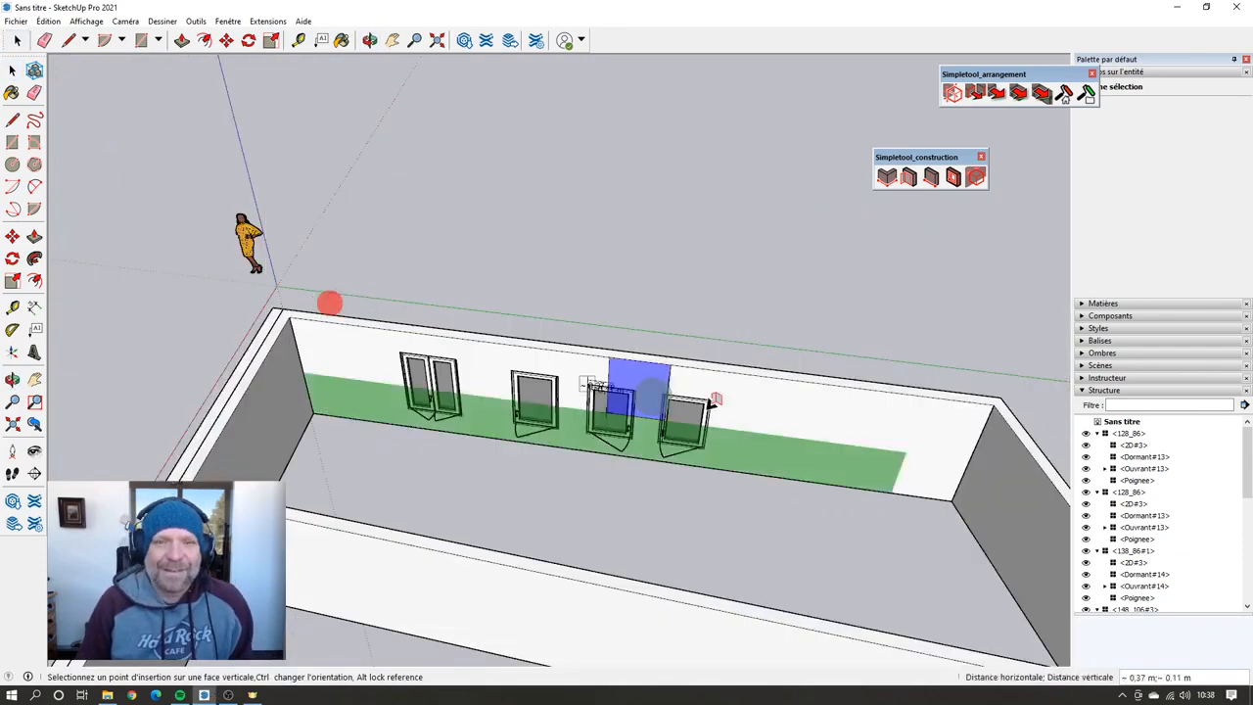
scroll(769, 454, up, 2)
scroll(768, 453, up, 1)
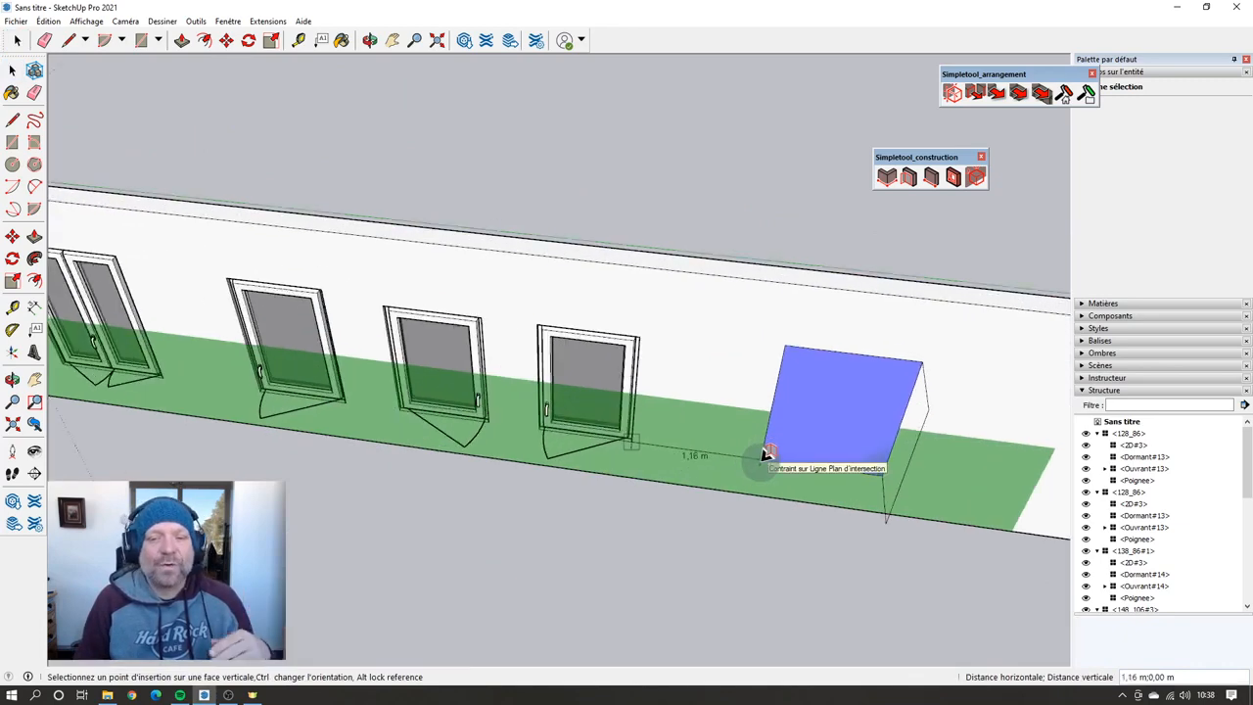
scroll(650, 440, down, 5)
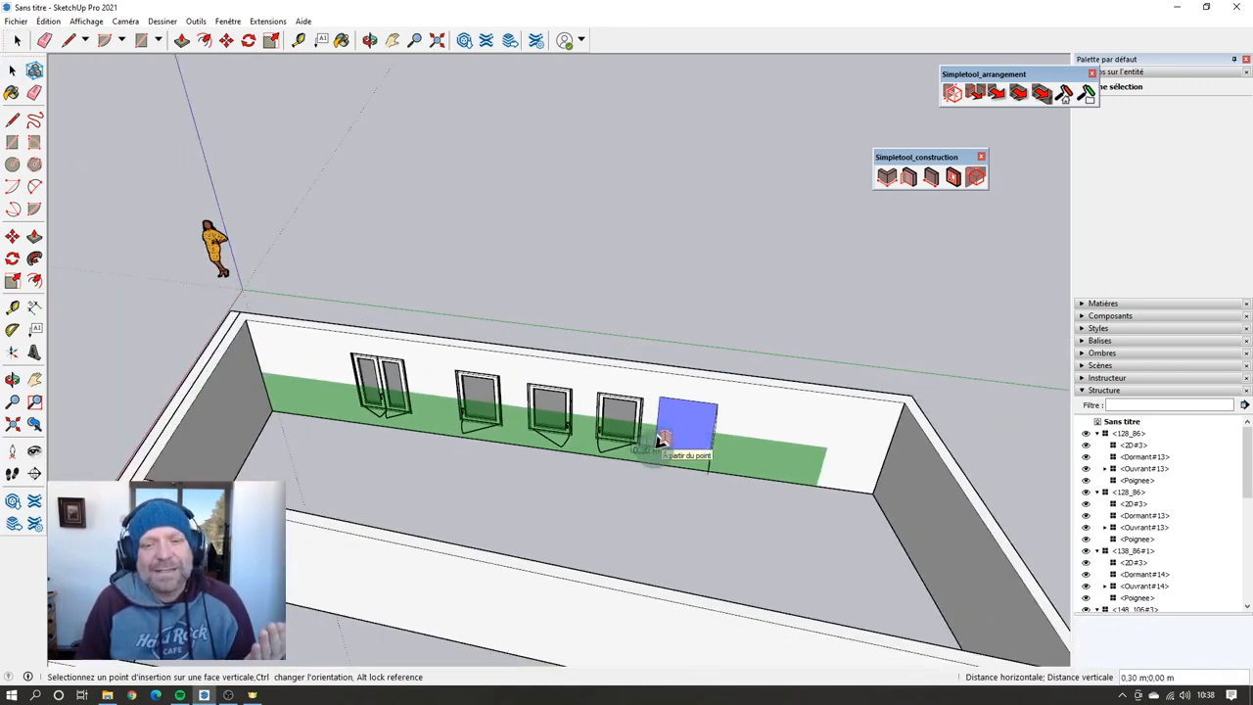
scroll(663, 440, up, 5)
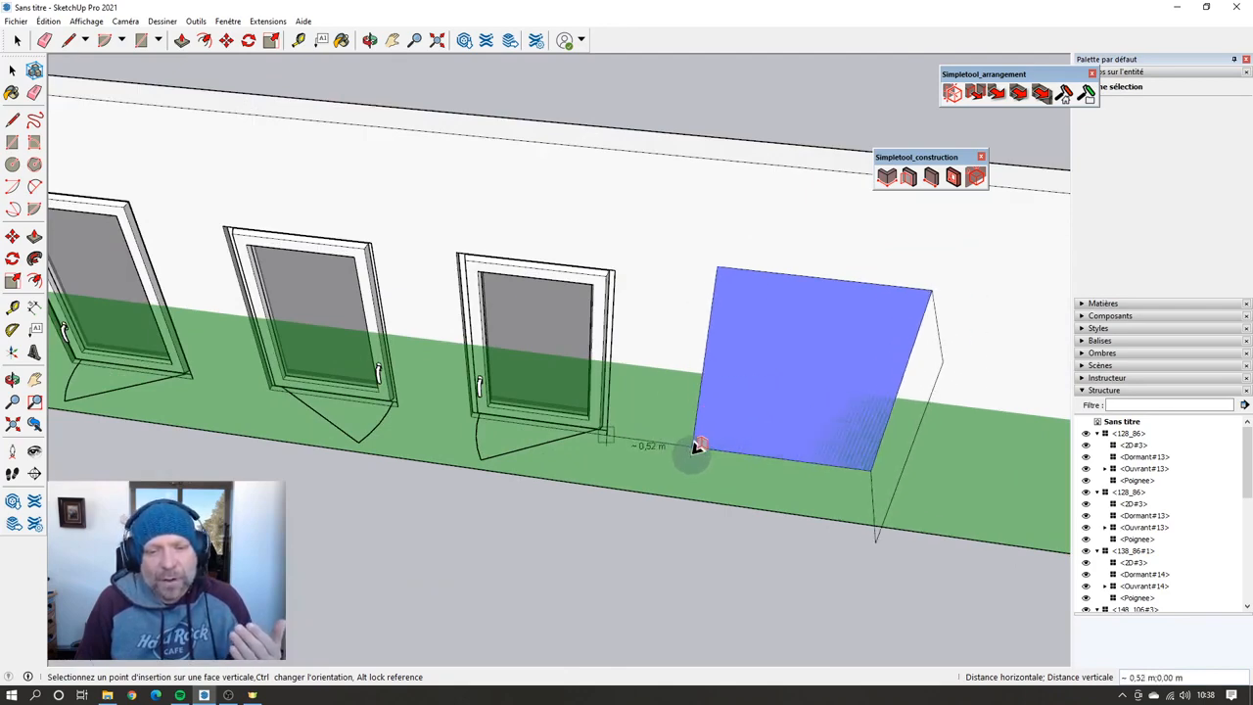
scroll(695, 445, down, 8)
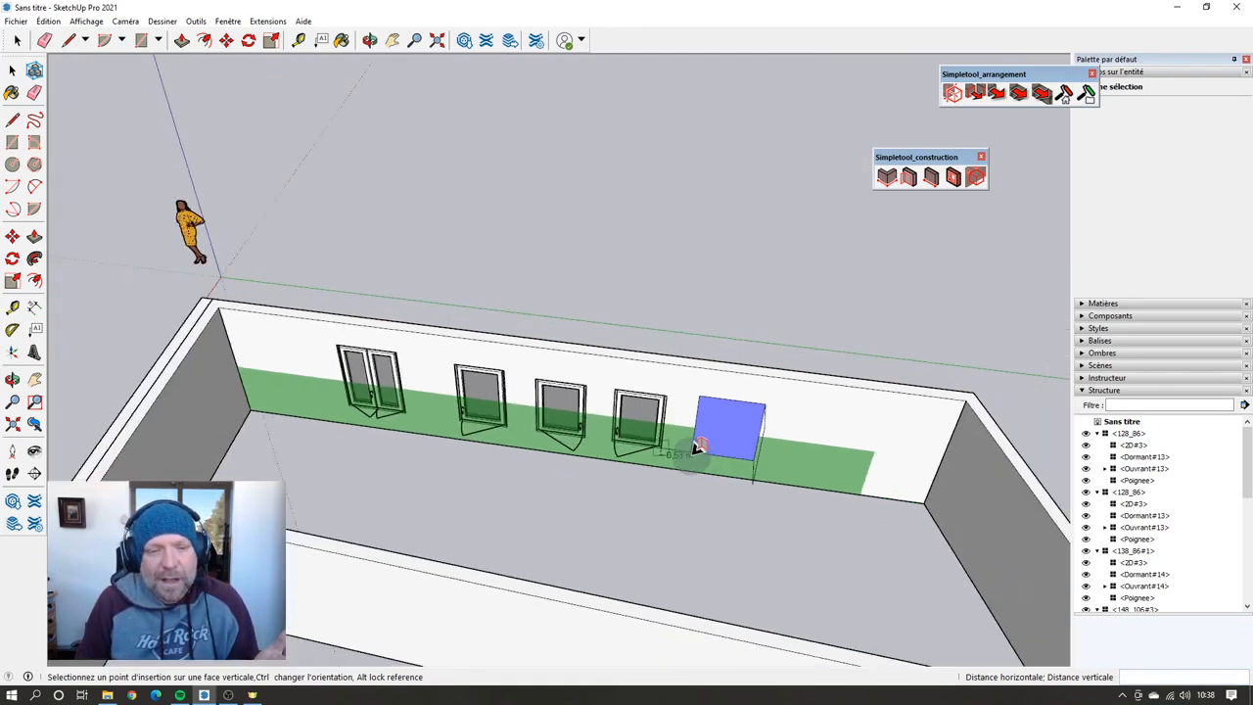
scroll(365, 435, up, 8)
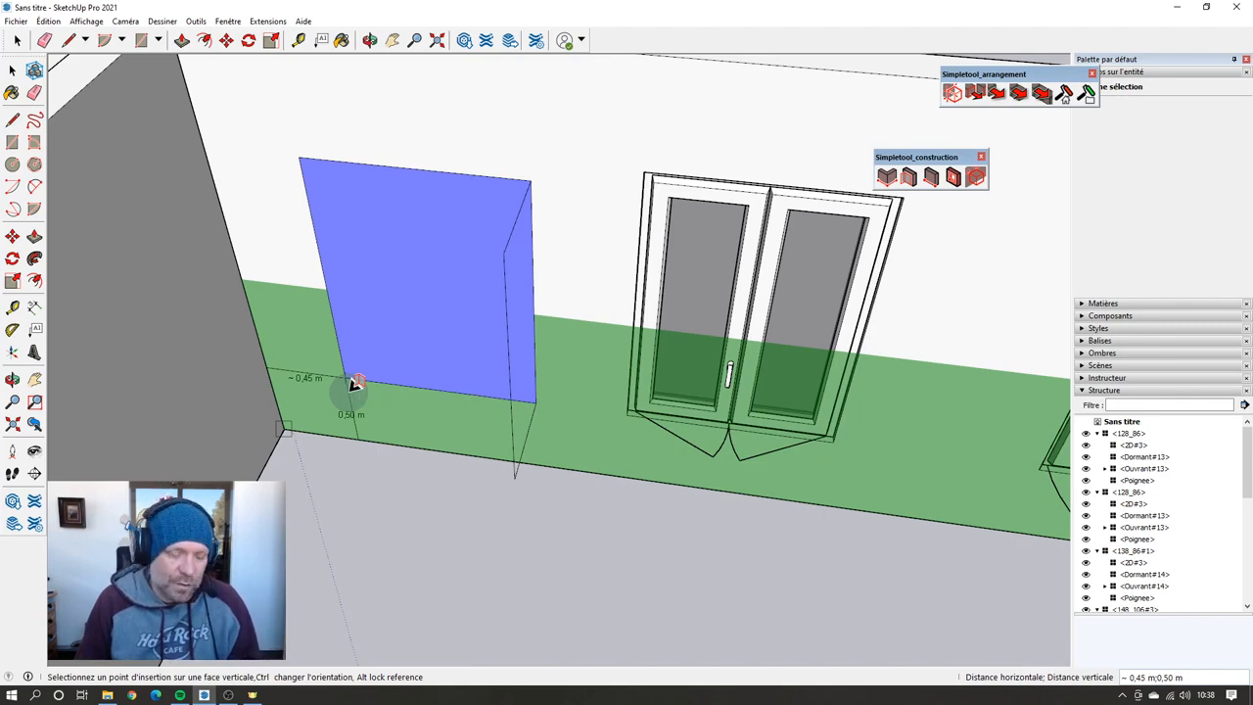
key(alt)
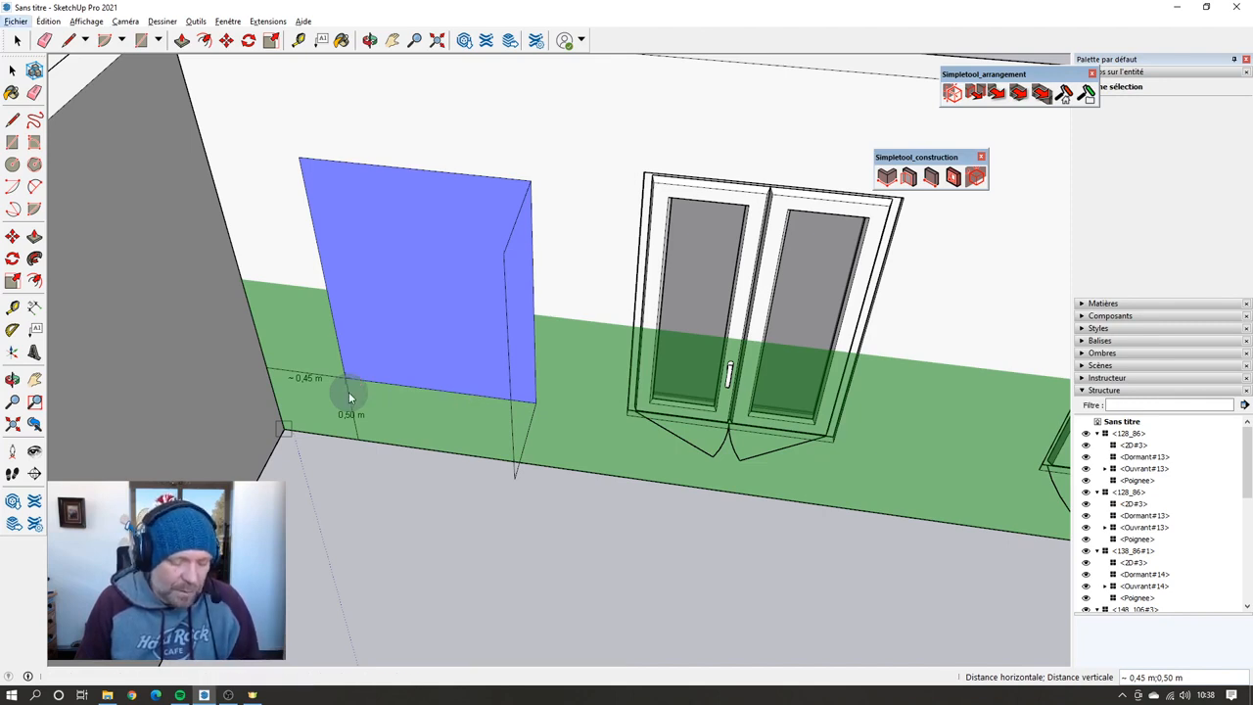
key(alt)
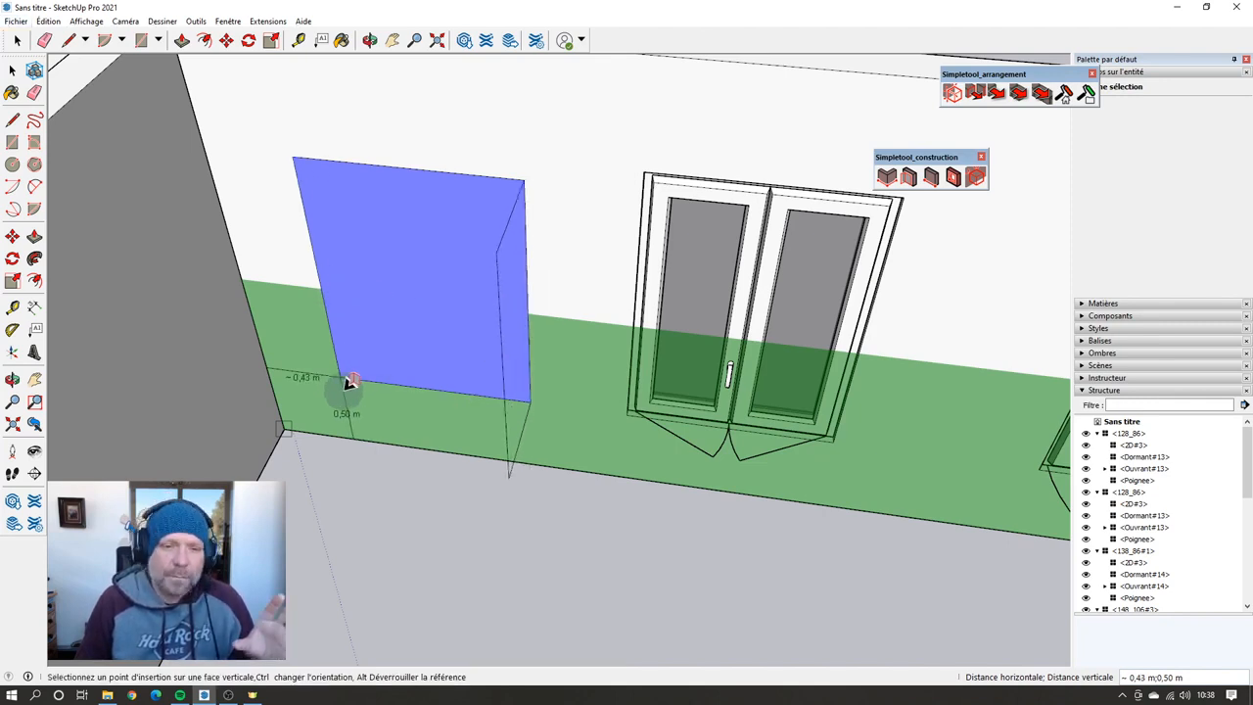
Step: Insert the two-leaf window 138_106 beyond the last single-leaf window, 8 m along and 50 cm up from the locked corner
scroll(348, 382, down, 6)
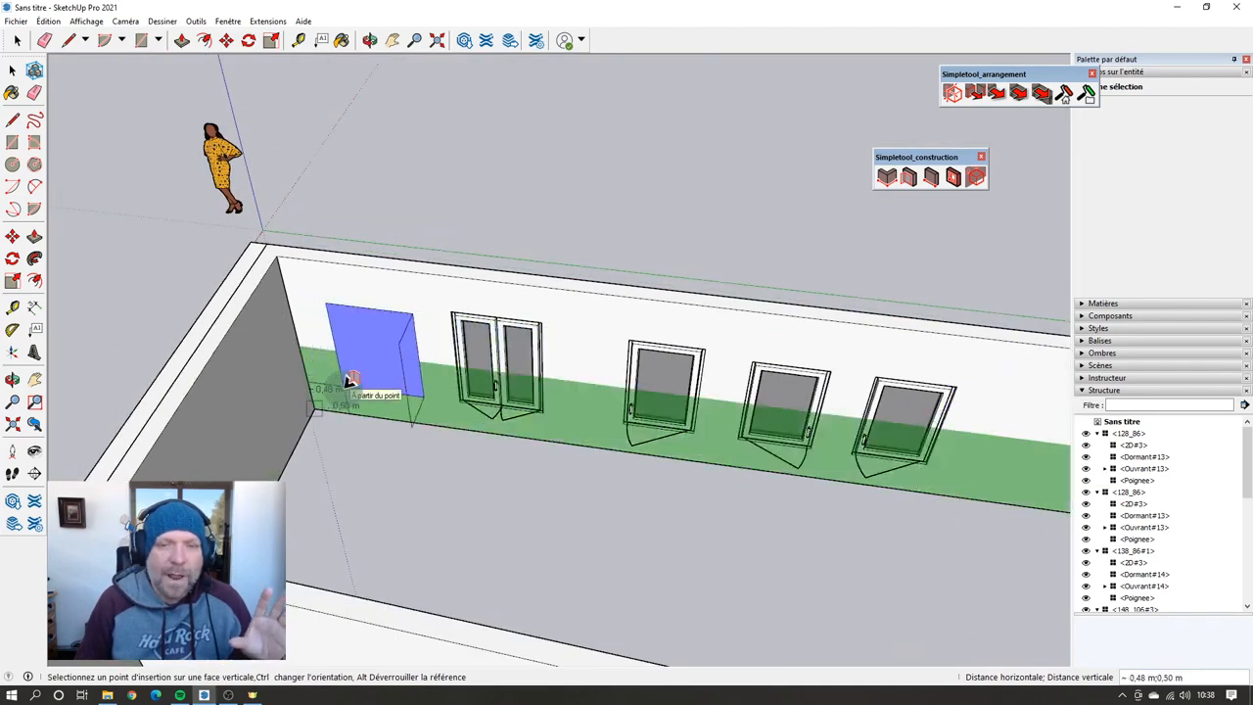
scroll(347, 382, down, 2)
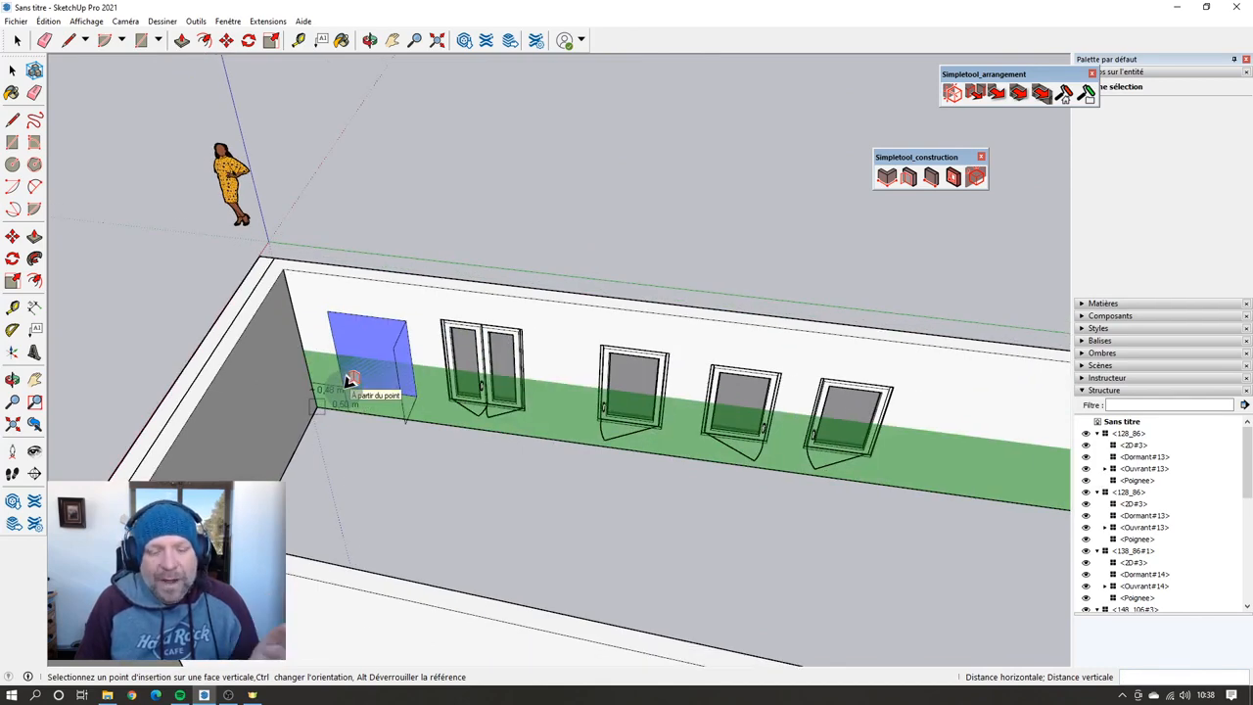
scroll(350, 382, down, 4)
scroll(779, 431, up, 5)
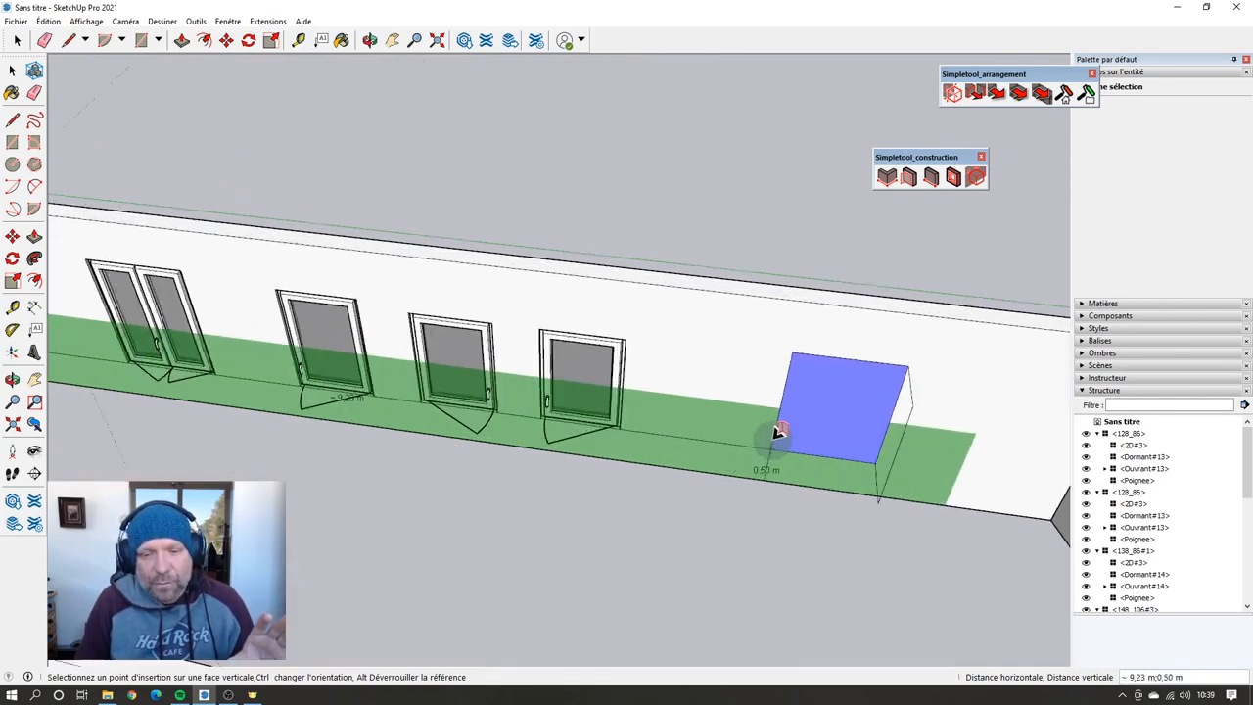
scroll(764, 428, down, 4)
middle_drag(748, 425, 686, 435)
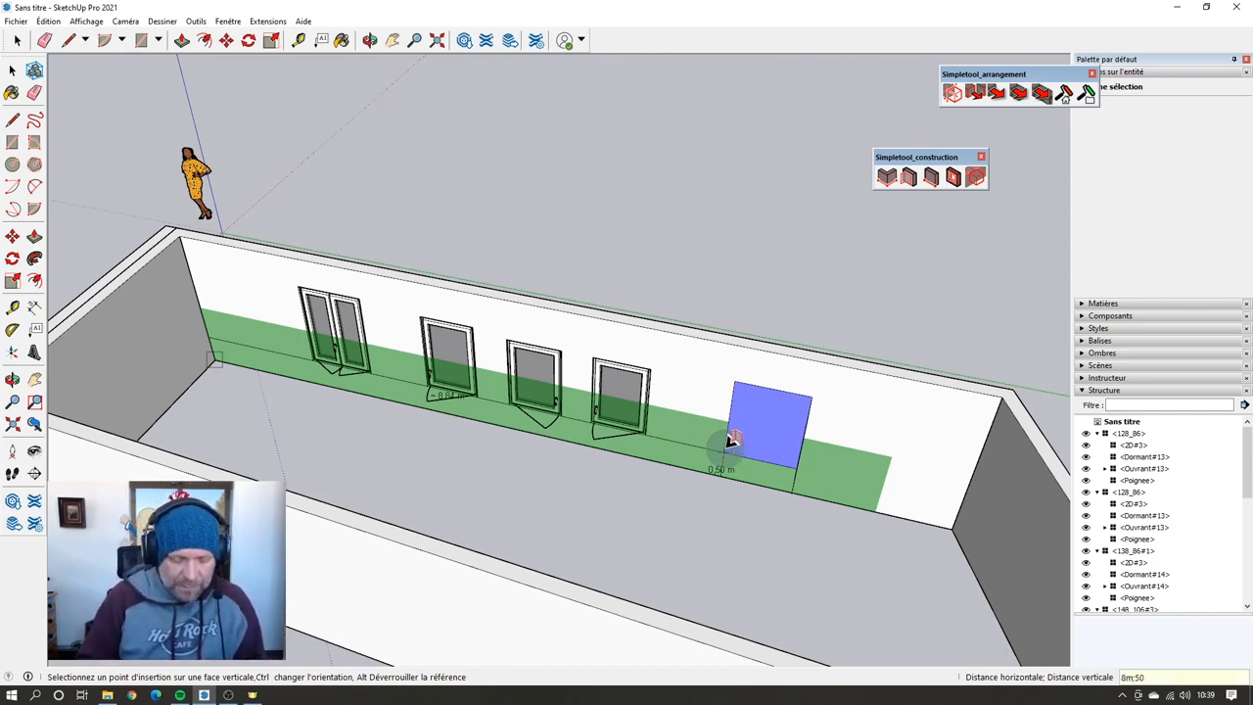
click(732, 441)
key(space)
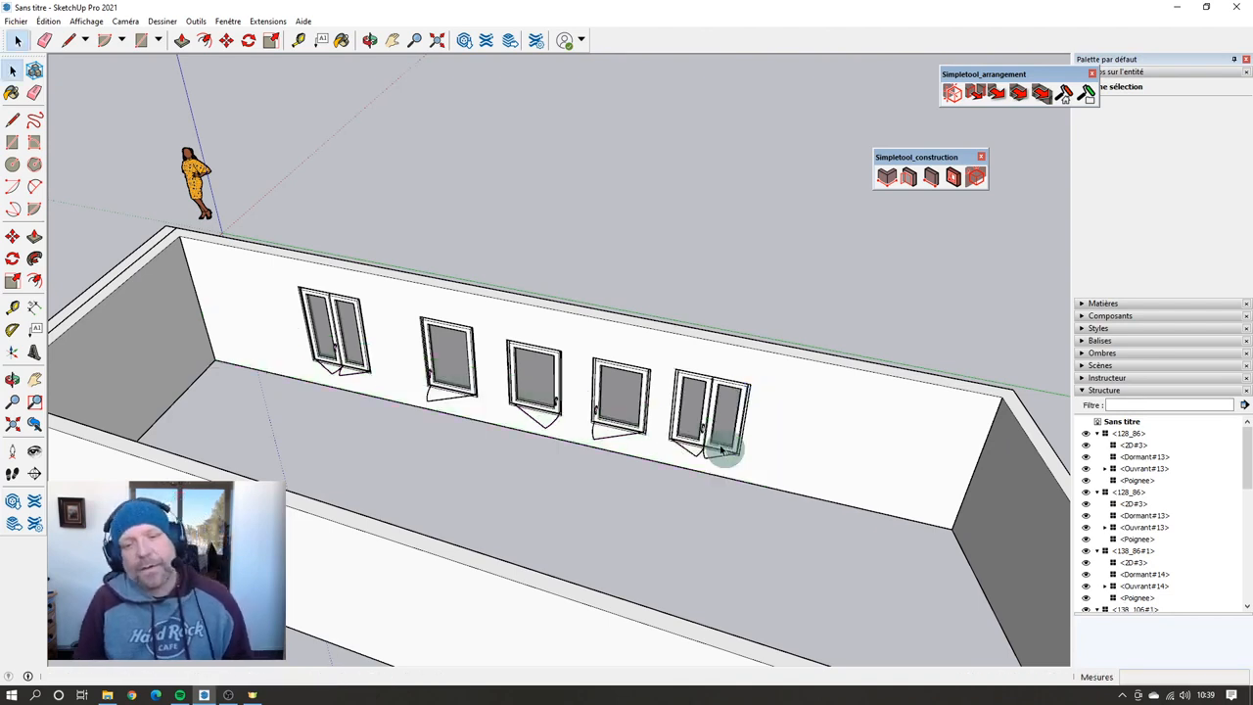
Step: Measure the distance from the inner wall corner to the newly inserted two-leaf window with the Tape Measure
click(12, 307)
click(204, 320)
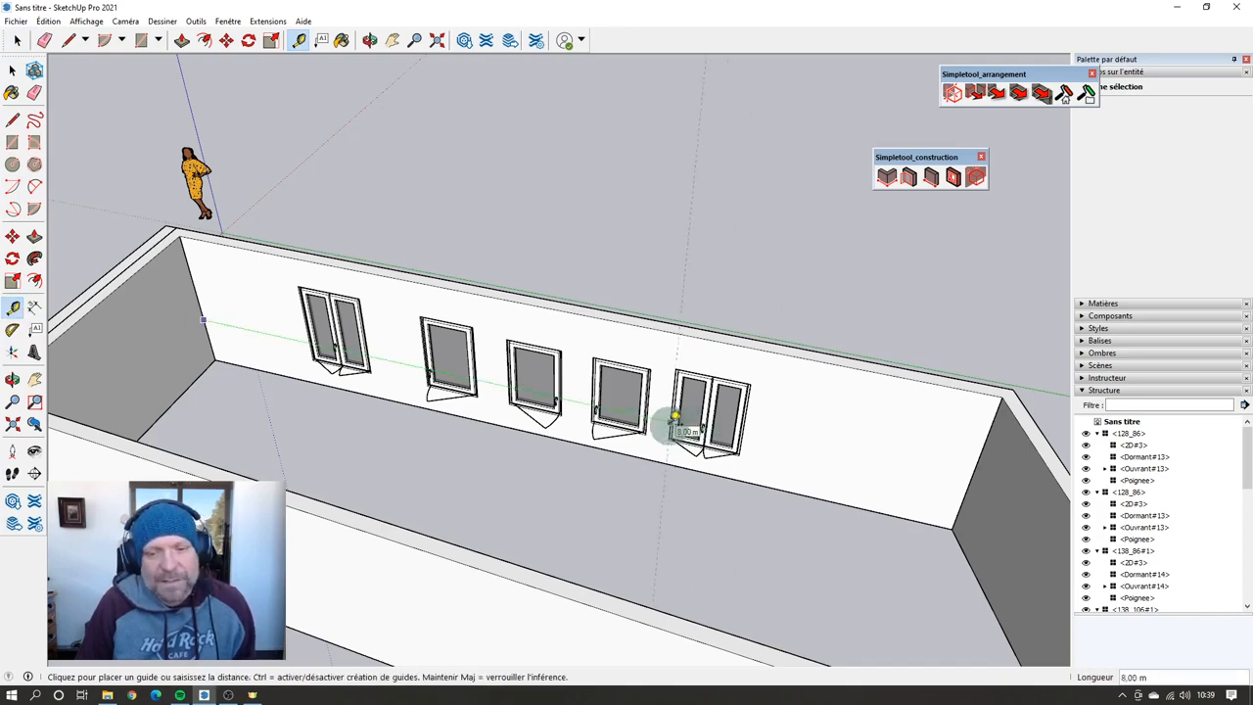
key(space)
middle_drag(664, 426, 644, 455)
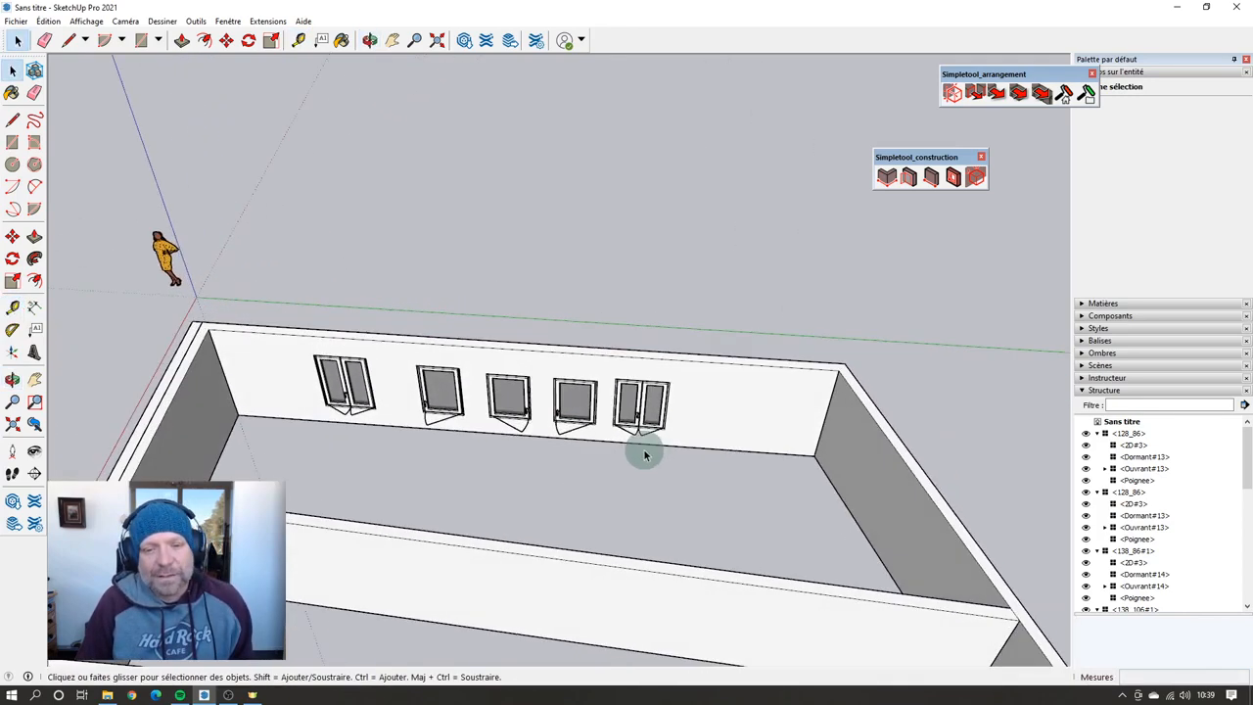
Step: Insert the two-leaf library door 219_136 at floor level in the short wall beyond the partition, about 2.97 m from its corner
scroll(644, 453, up, 3)
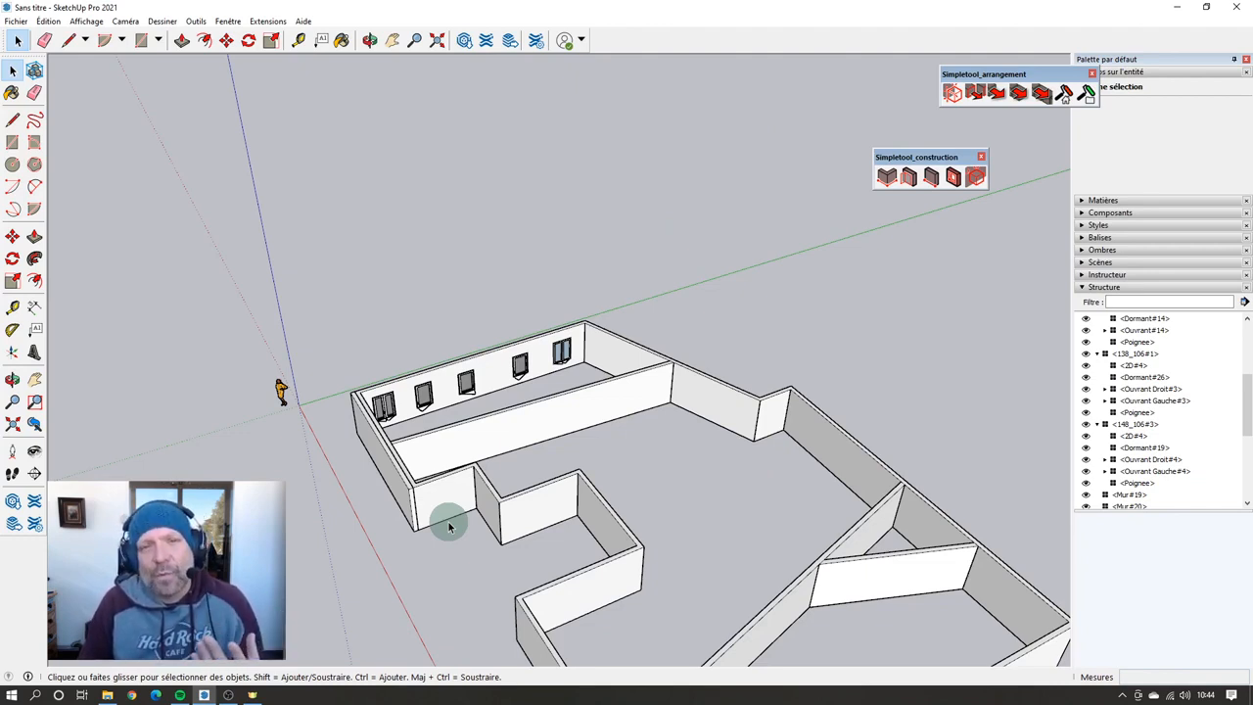
click(909, 176)
scroll(387, 446, down, 10)
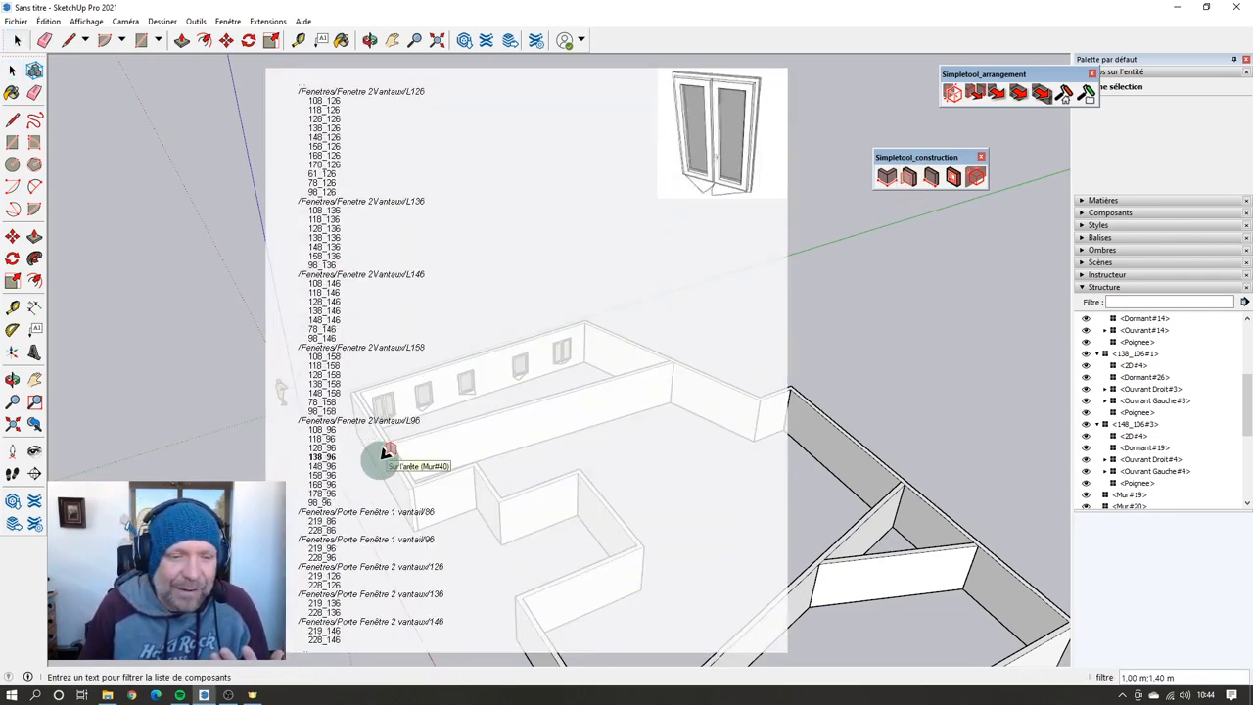
click(387, 453)
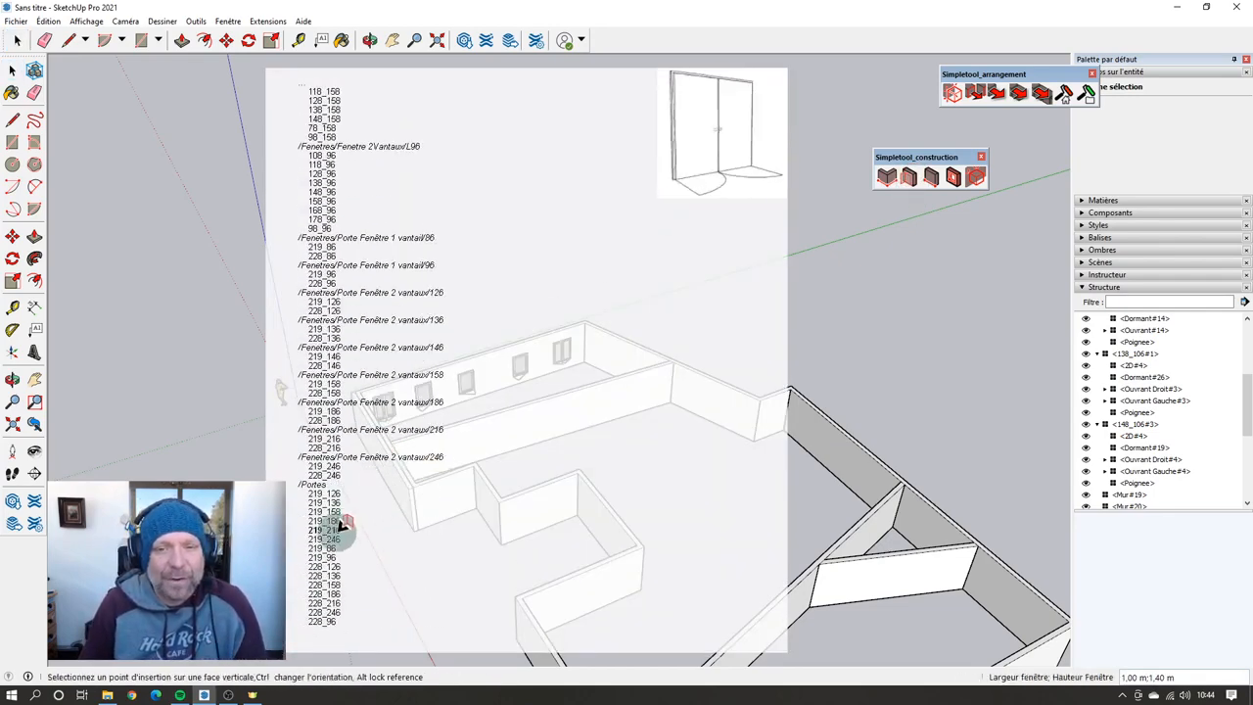
click(330, 530)
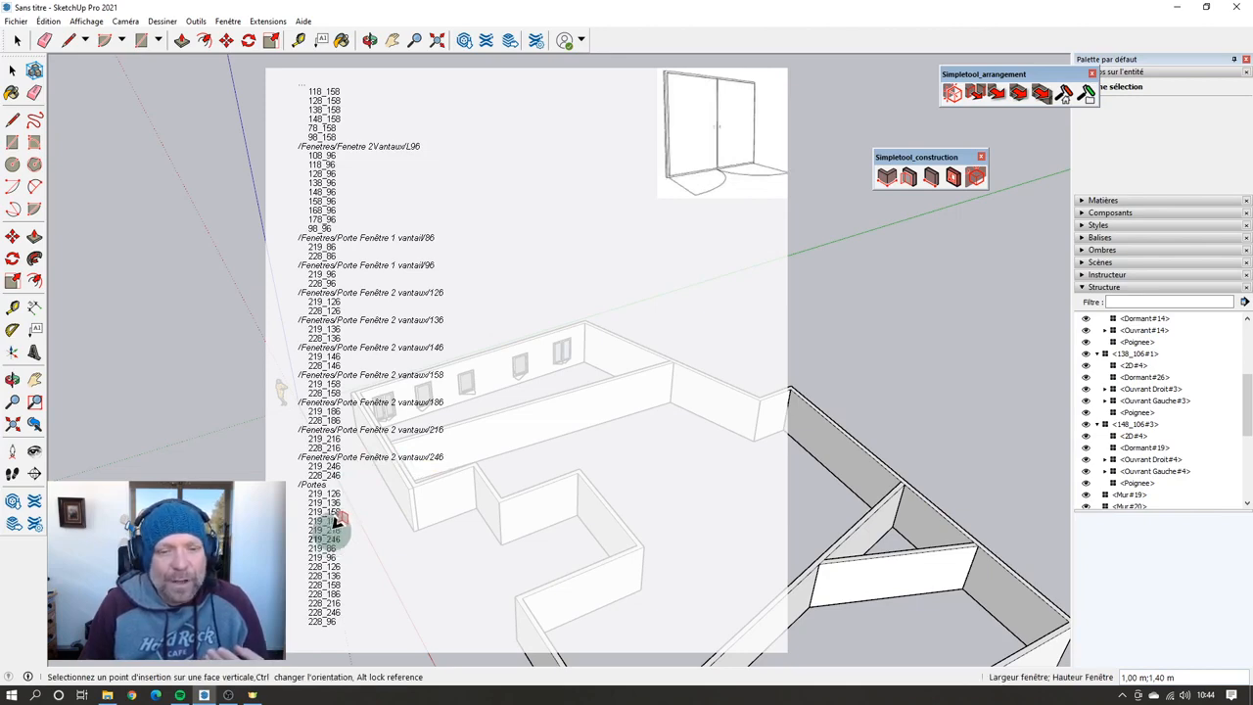
click(327, 502)
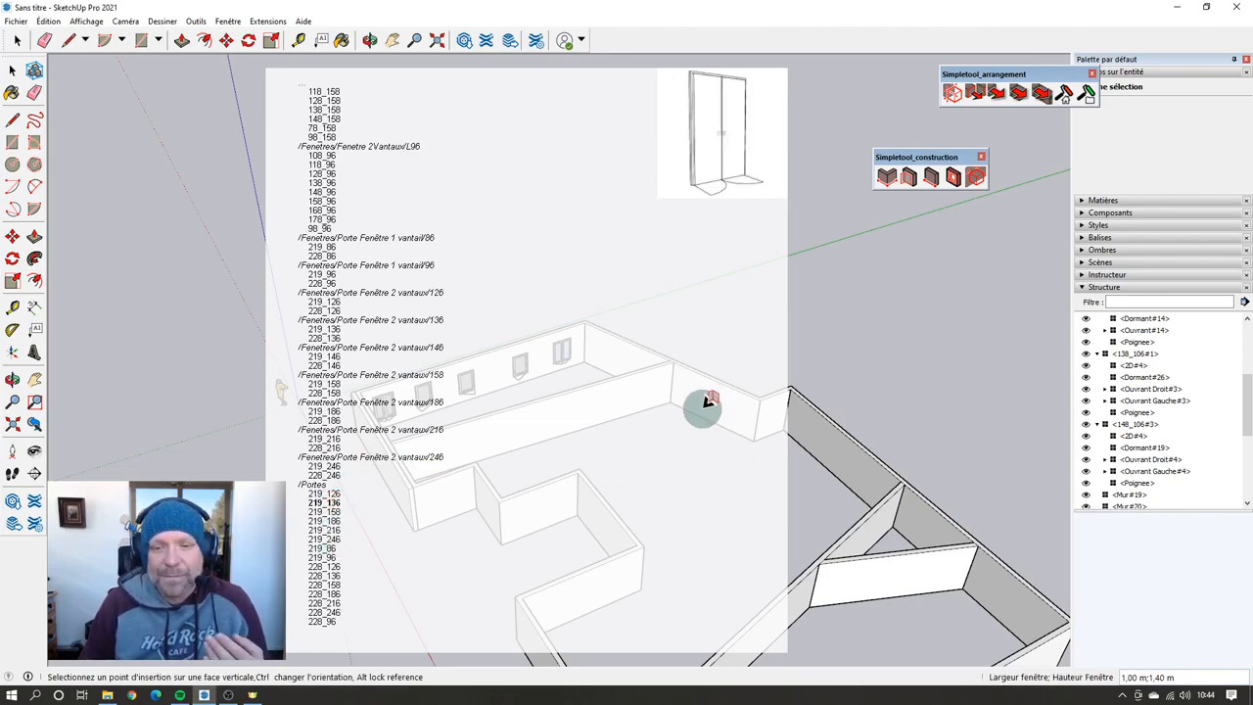
scroll(710, 416, up, 5)
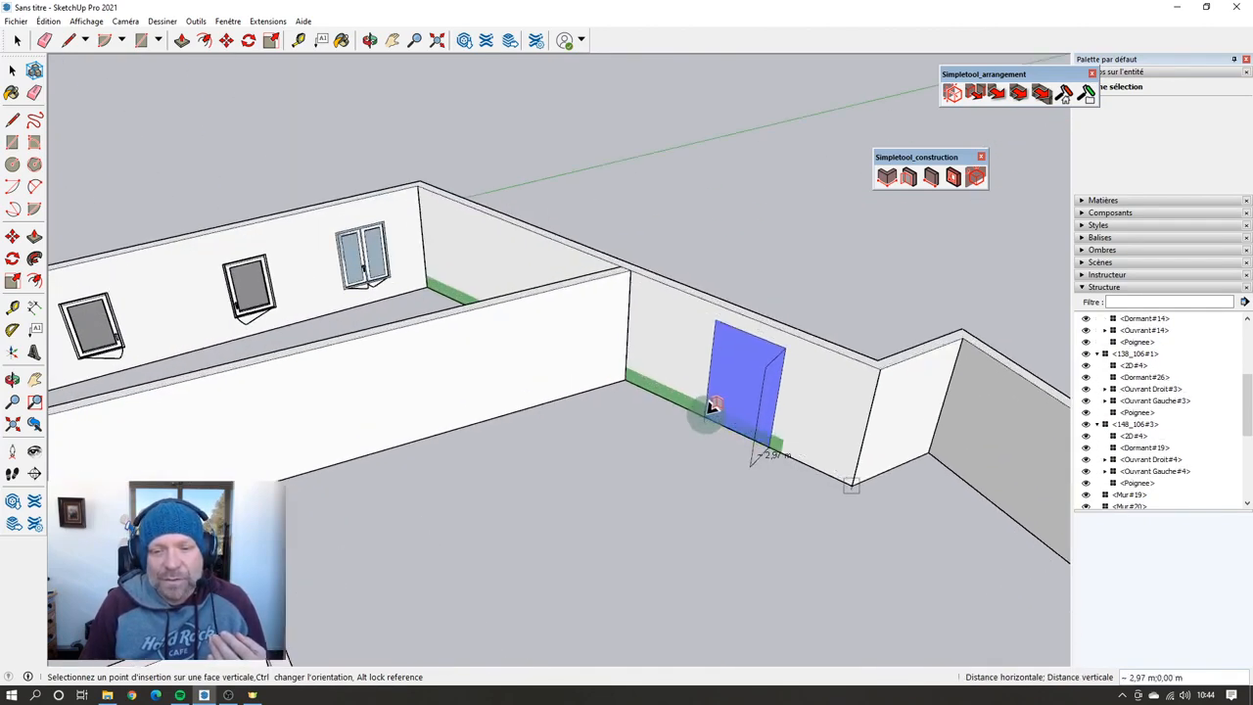
click(708, 412)
middle_drag(579, 441, 668, 486)
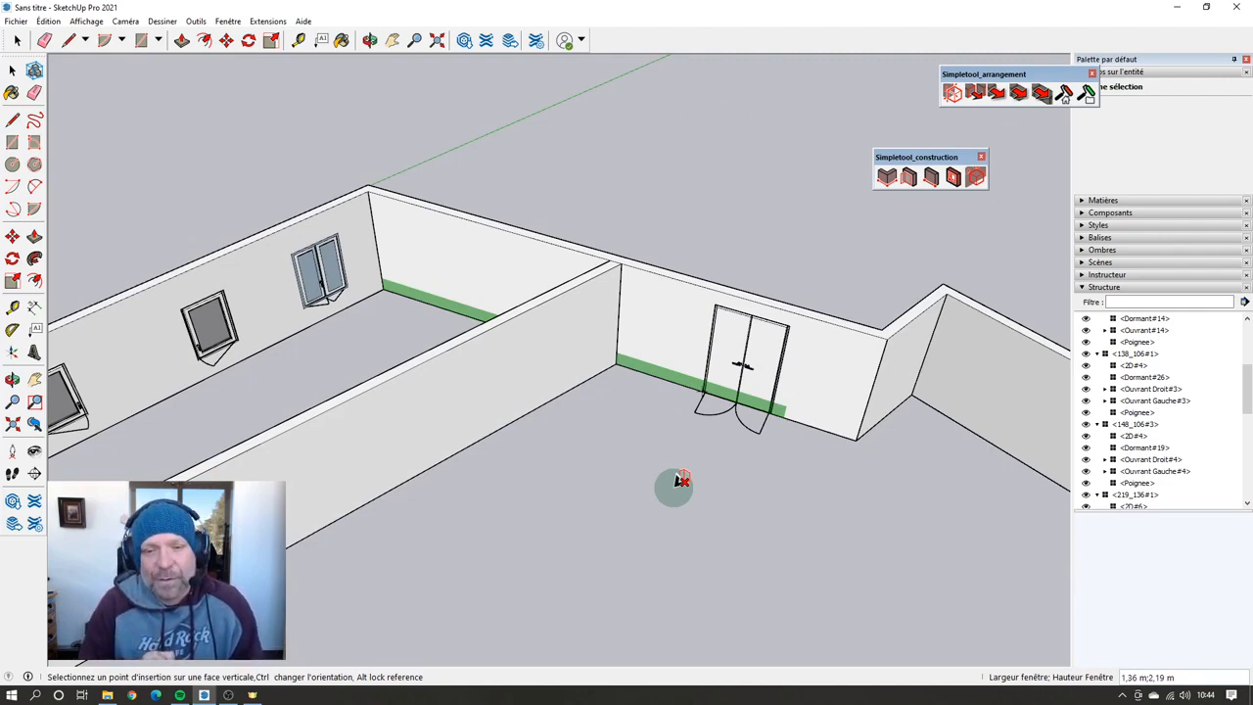
Step: Move the 128_86 window nearest the new two-leaf window about 0.68 m along the wall, away from that window
middle_drag(610, 447, 339, 486)
click(239, 348)
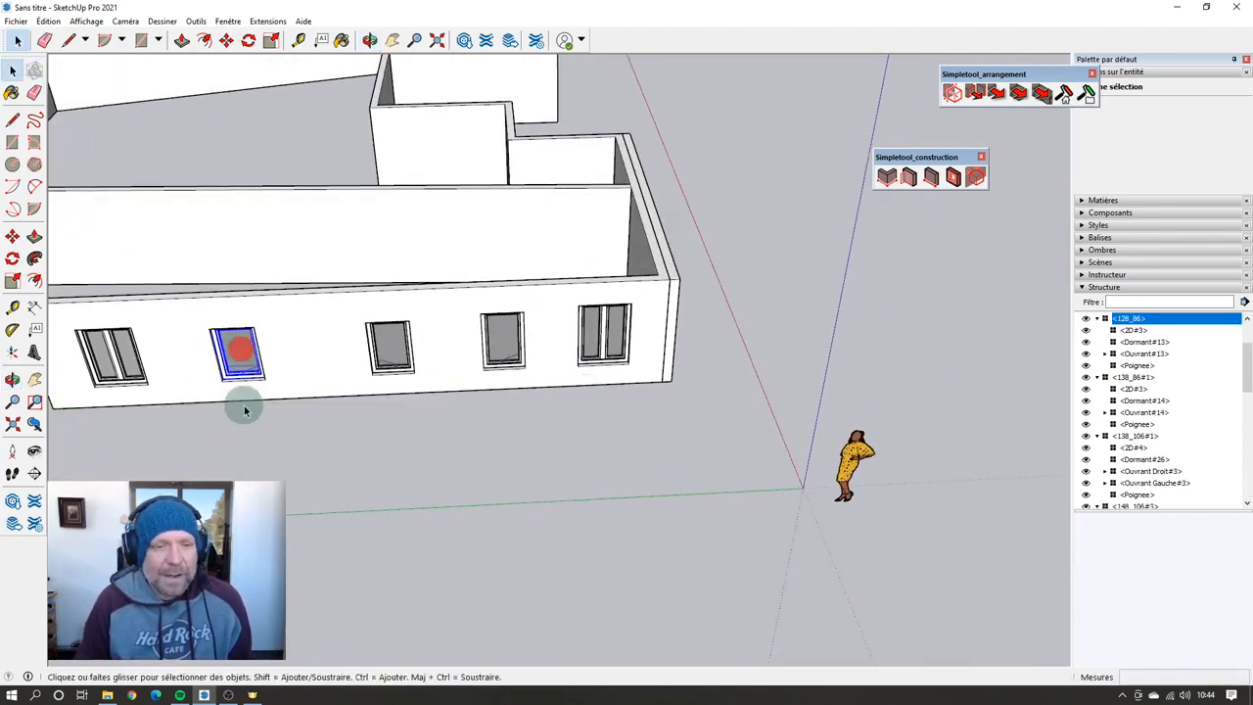
key(m)
drag(232, 418, 275, 418)
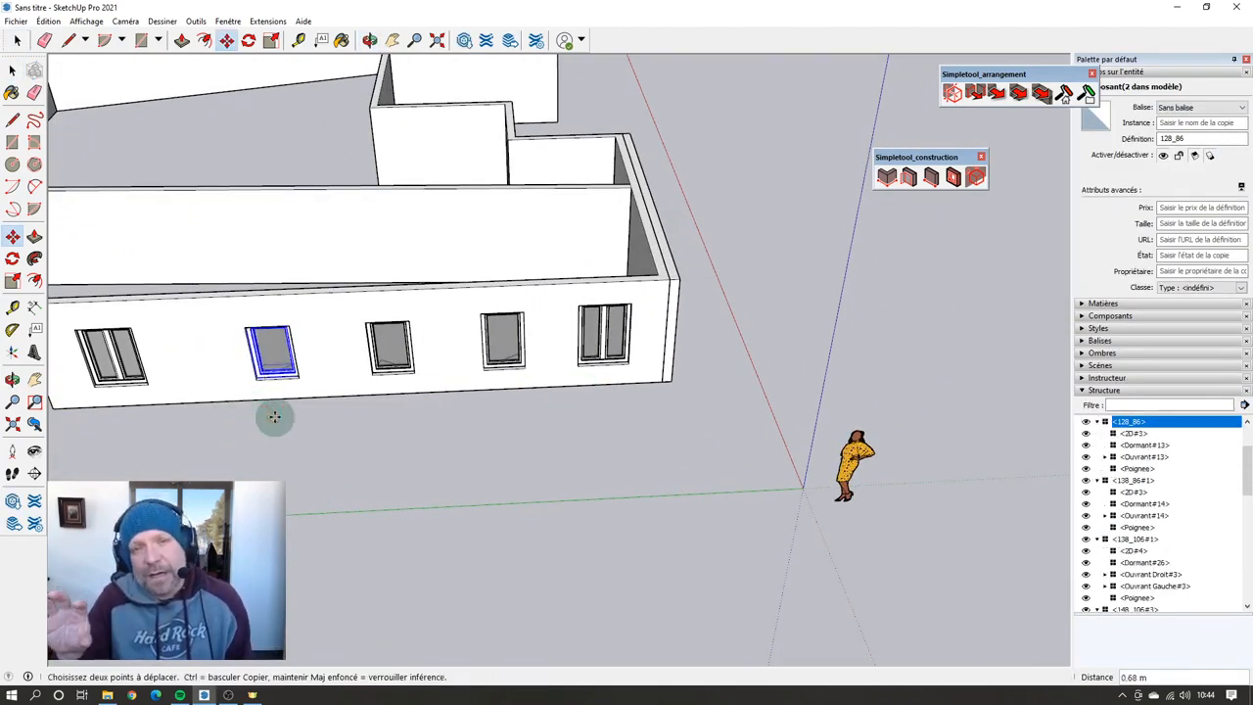
key(space)
Step: Move the middle 128_86 window about 0.53 m along the wall towards the 138_86 window
click(411, 339)
click(377, 348)
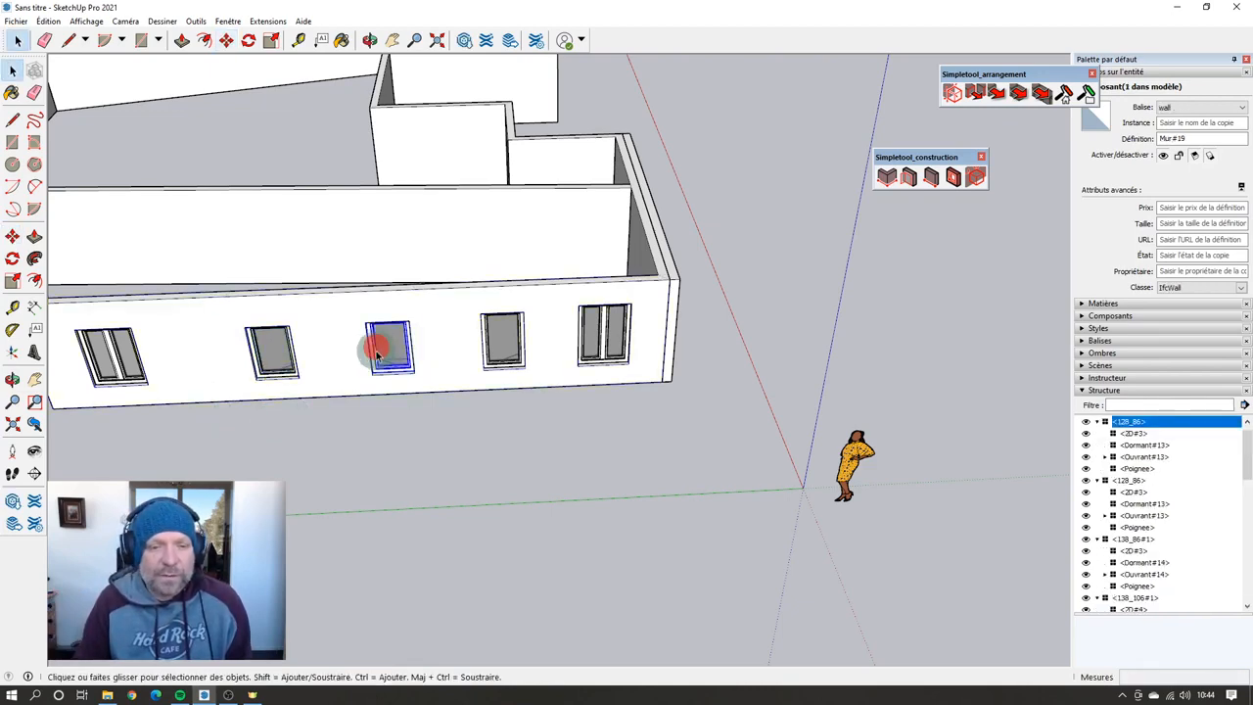
key(m)
drag(425, 428, 447, 428)
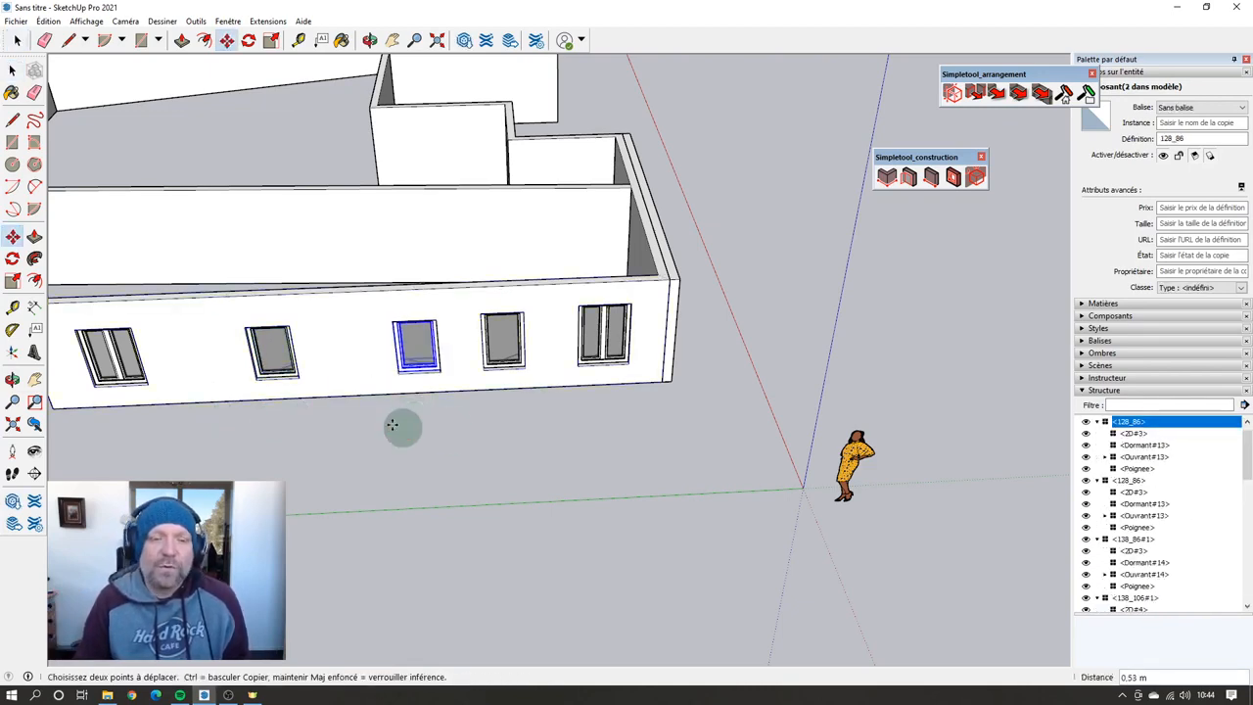
Step: Move the two-leaf window 138_106 slightly along the wall towards its neighbouring single-leaf window
middle_drag(392, 424, 532, 383)
key(space)
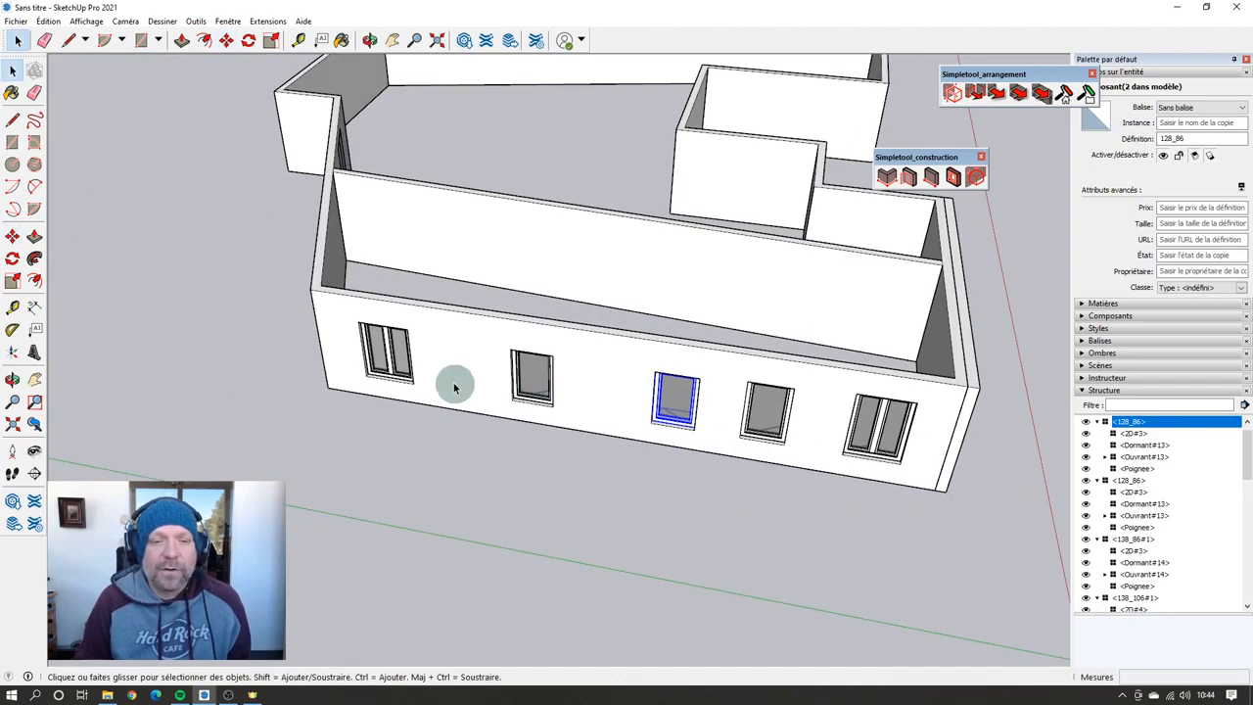
click(401, 375)
key(m)
drag(369, 425, 390, 425)
key(space)
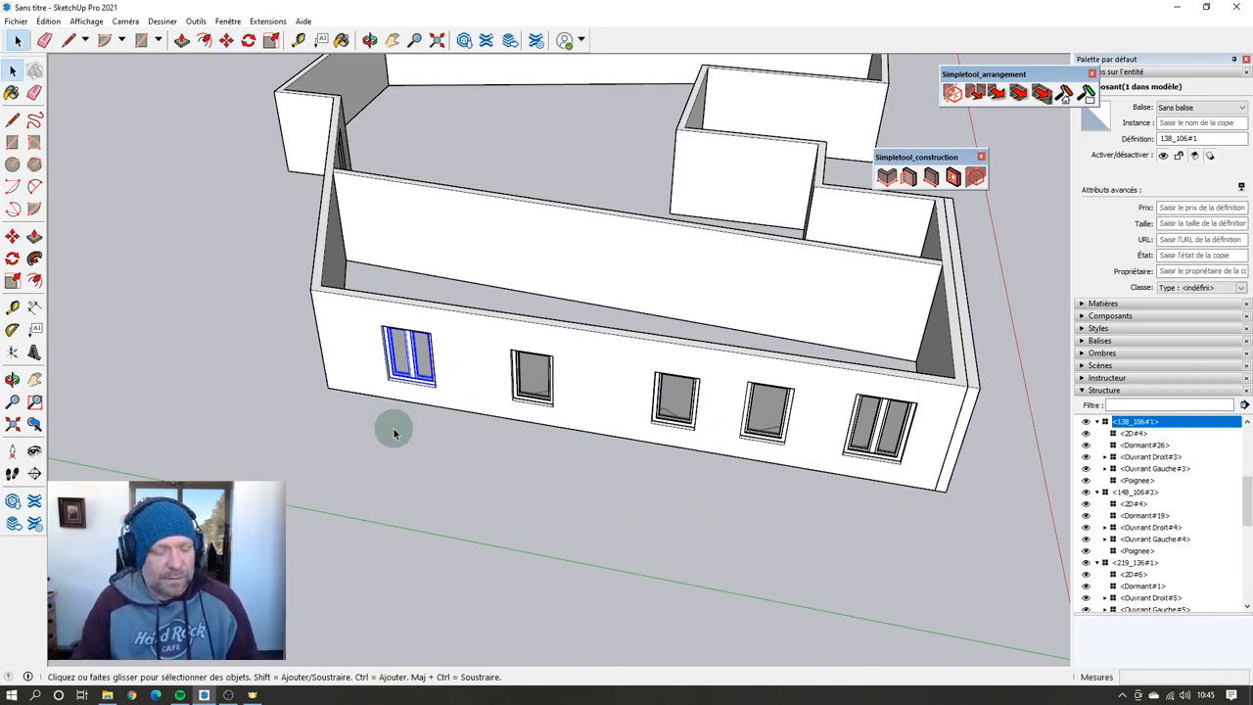
Step: Cut a 2 m by 2 m window opening in the end wall, between the partition and the wall with the windows
middle_drag(401, 434, 663, 311)
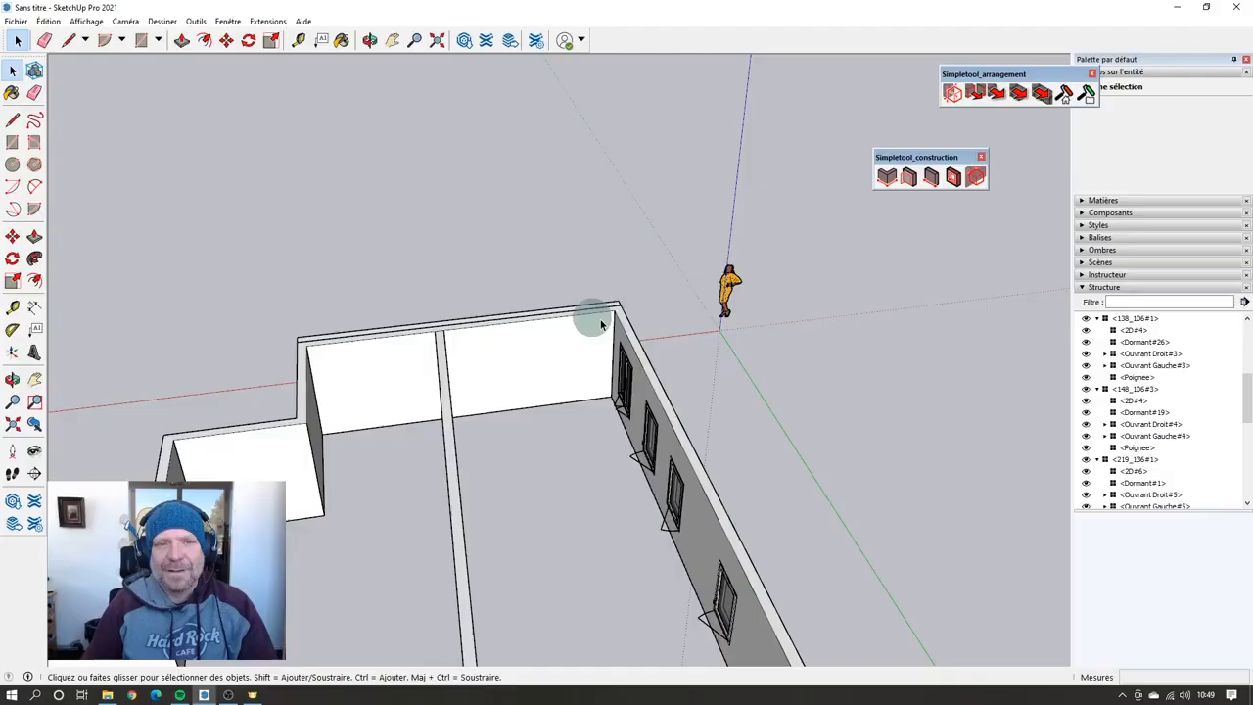
middle_drag(590, 316, 563, 298)
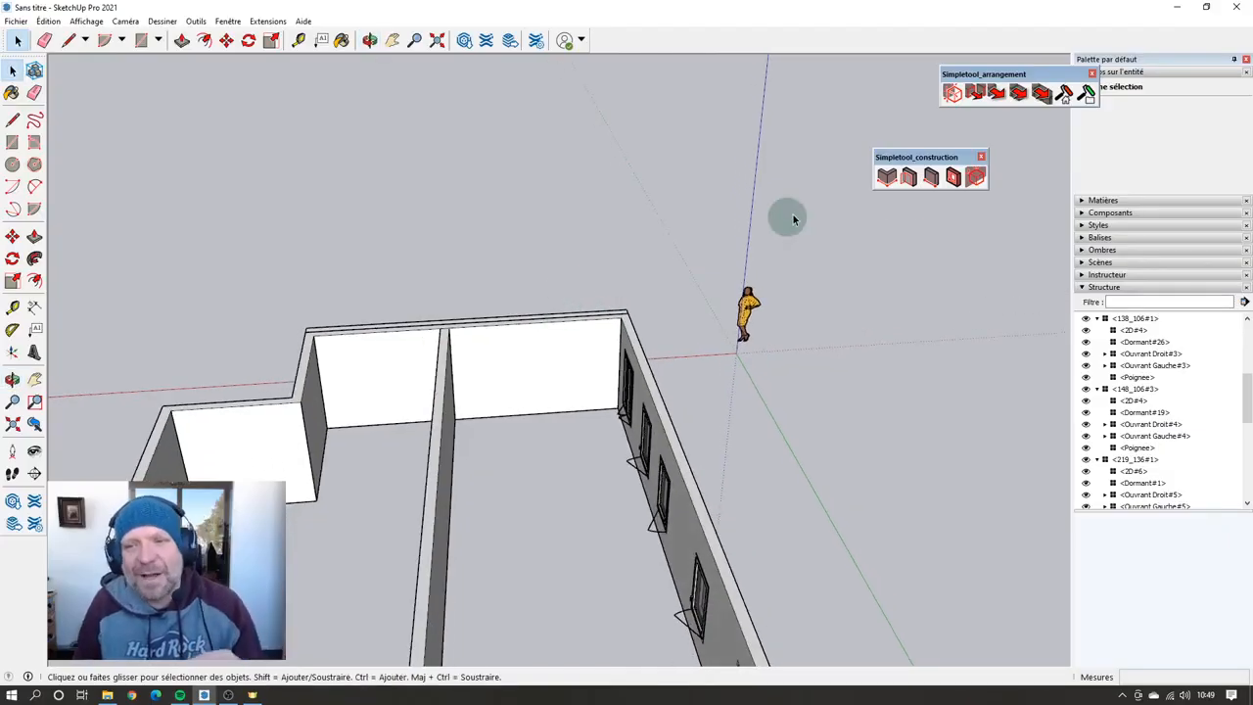
click(950, 180)
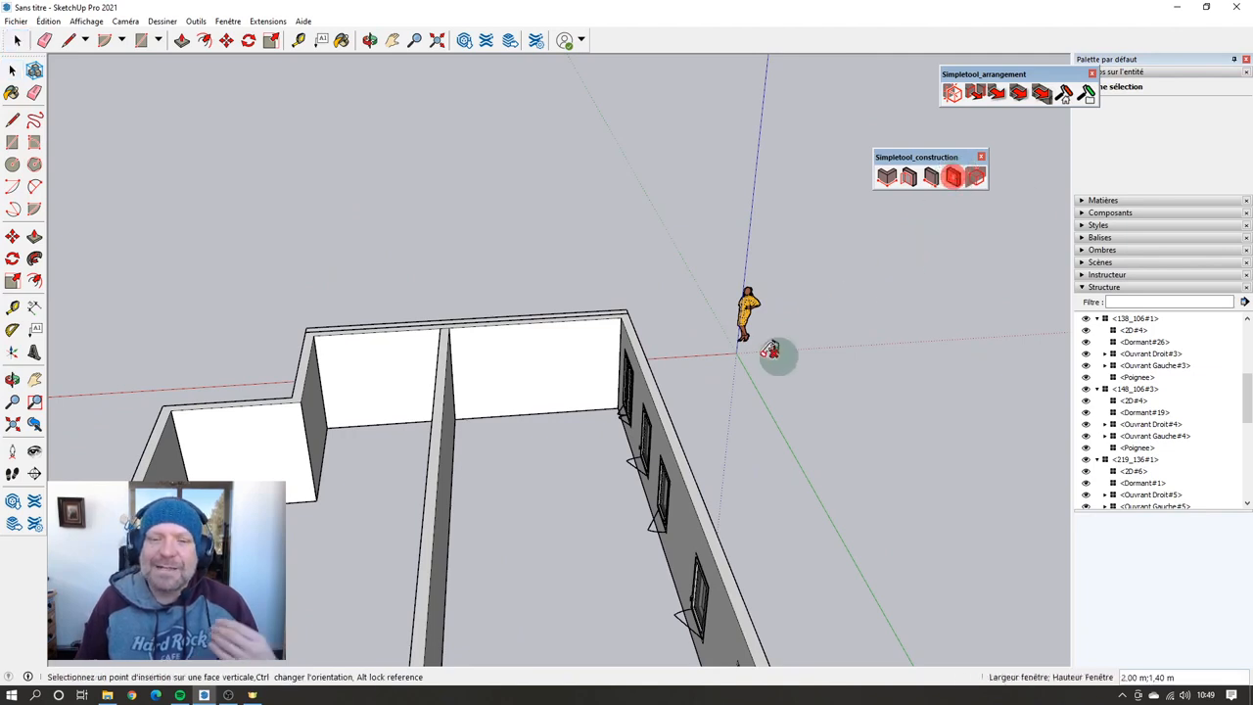
scroll(497, 407, up, 3)
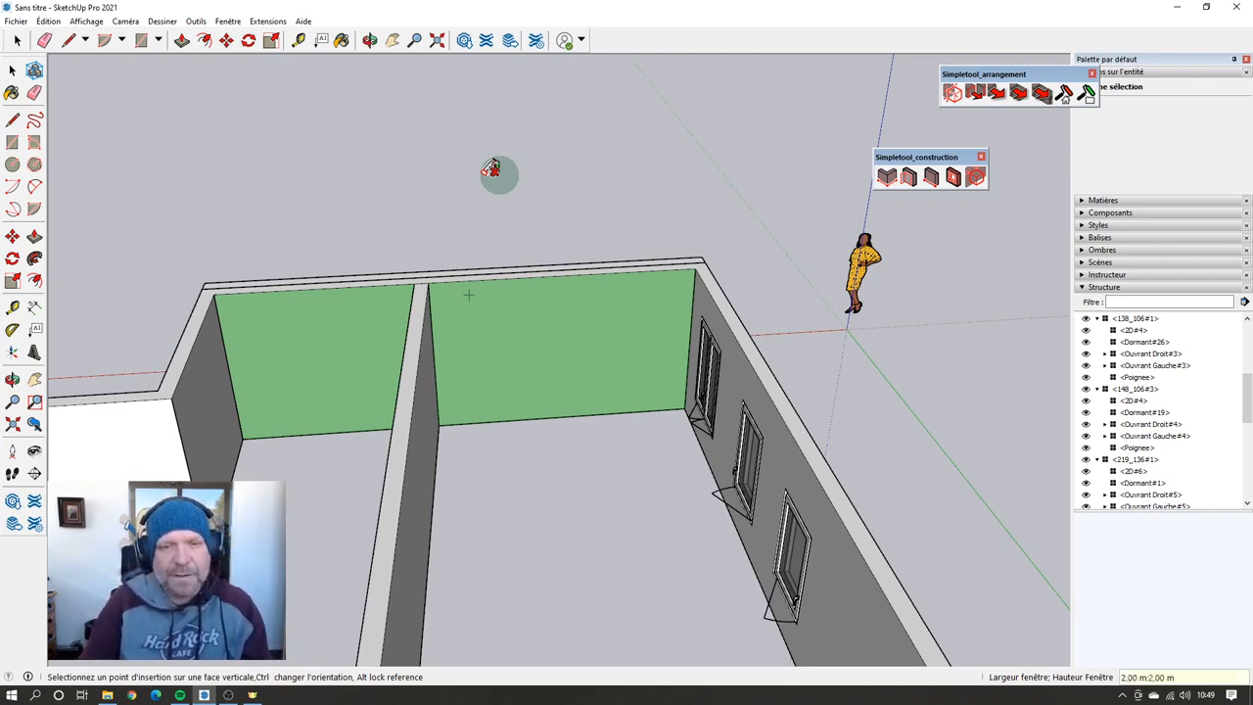
click(480, 406)
Step: Cut a second 2 m by 2 m opening in the long partition wall, near the end wall
mouse_move(489, 452)
middle_down()
mouse_move(574, 425)
mouse_move(503, 470)
middle_up()
scroll(552, 372, up, 6)
scroll(617, 386, down, 10)
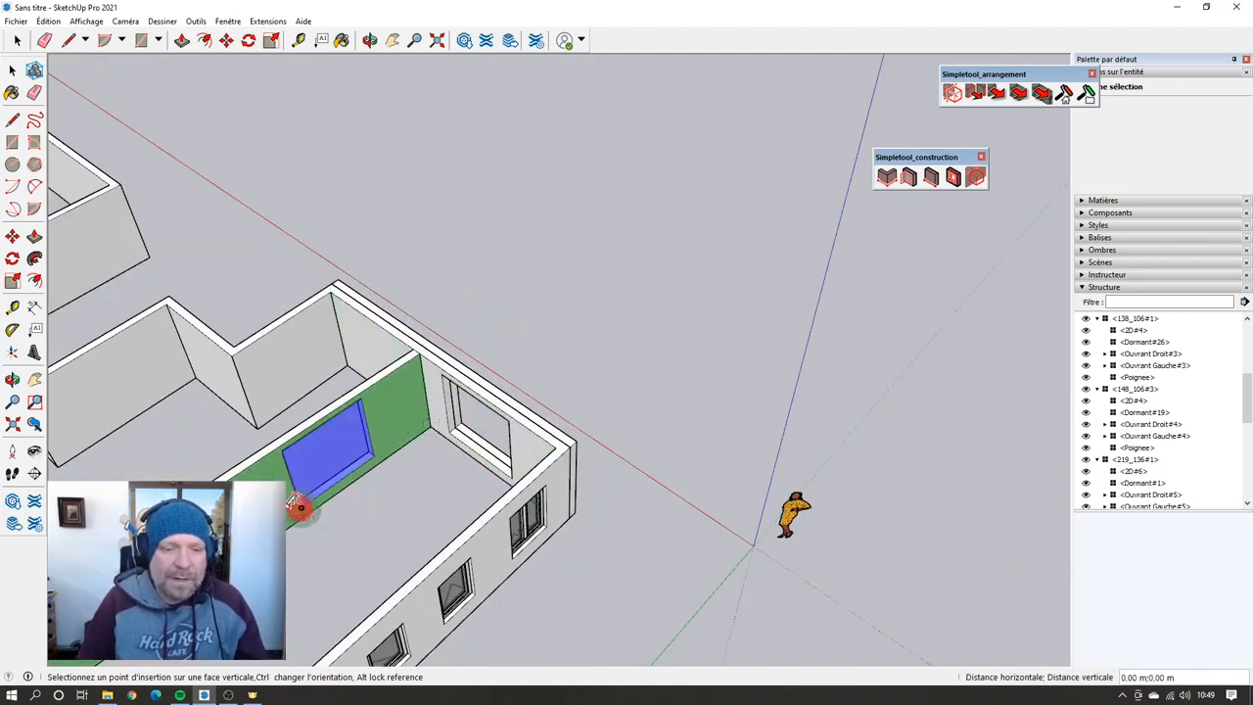
mouse_move(303, 503)
middle_down()
mouse_move(646, 490)
mouse_move(441, 509)
middle_up()
scroll(363, 461, down, 1)
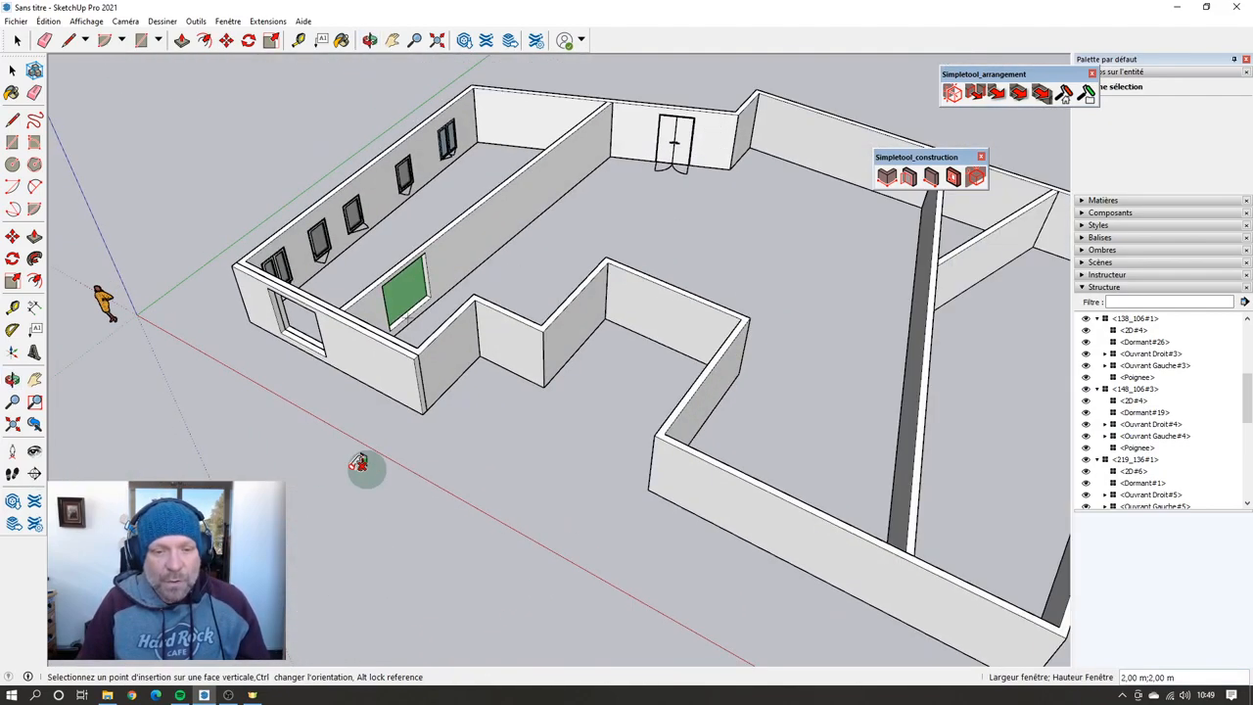
Step: Draw a rectangle about 4.44 m by 0.52 m on the ground in front of the house and widen one end into a taper
shift+middle_drag(363, 461, 525, 411)
key(r)
click(485, 451)
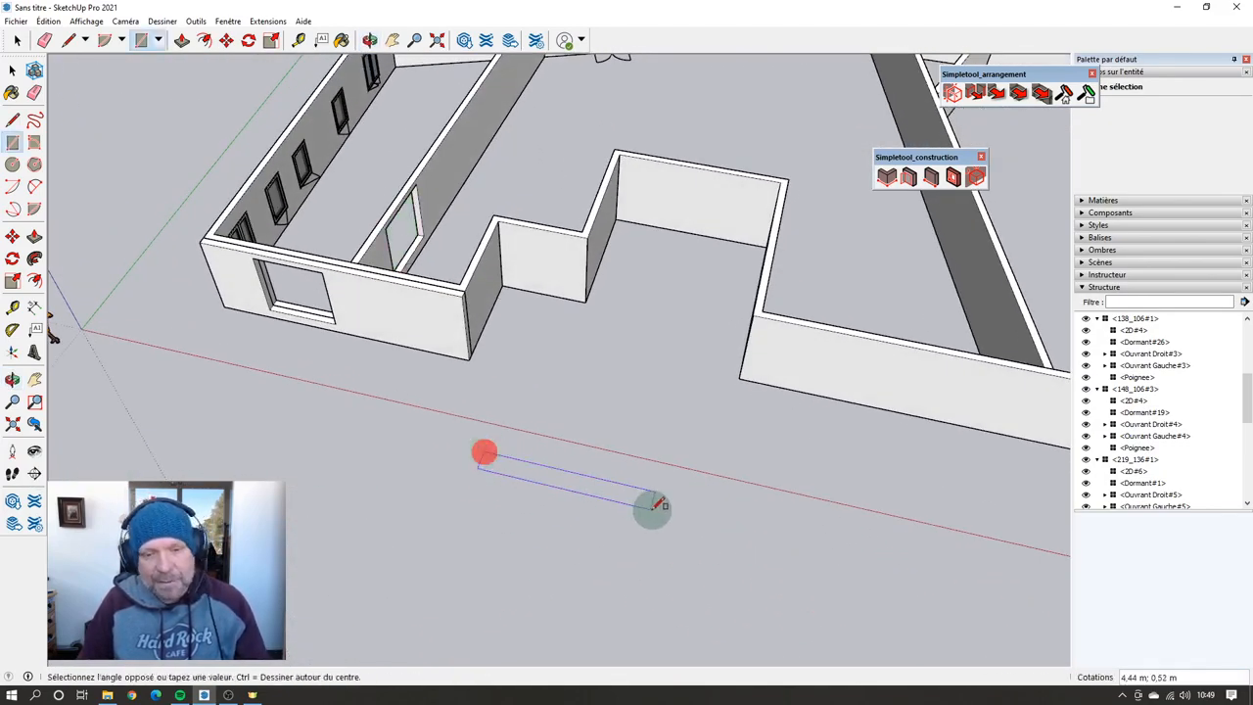
click(655, 508)
key(m)
click(655, 516)
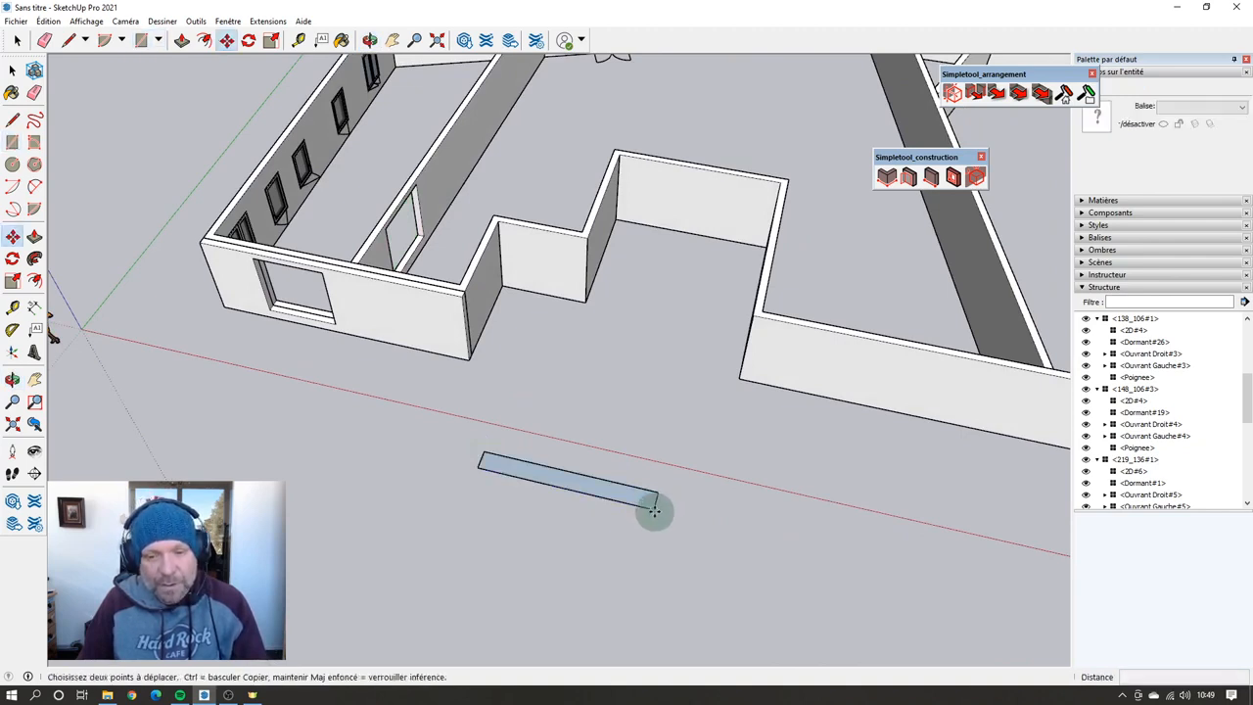
Step: Extrude the tapered face upward into a solid block and turn the whole block into a component
key(p)
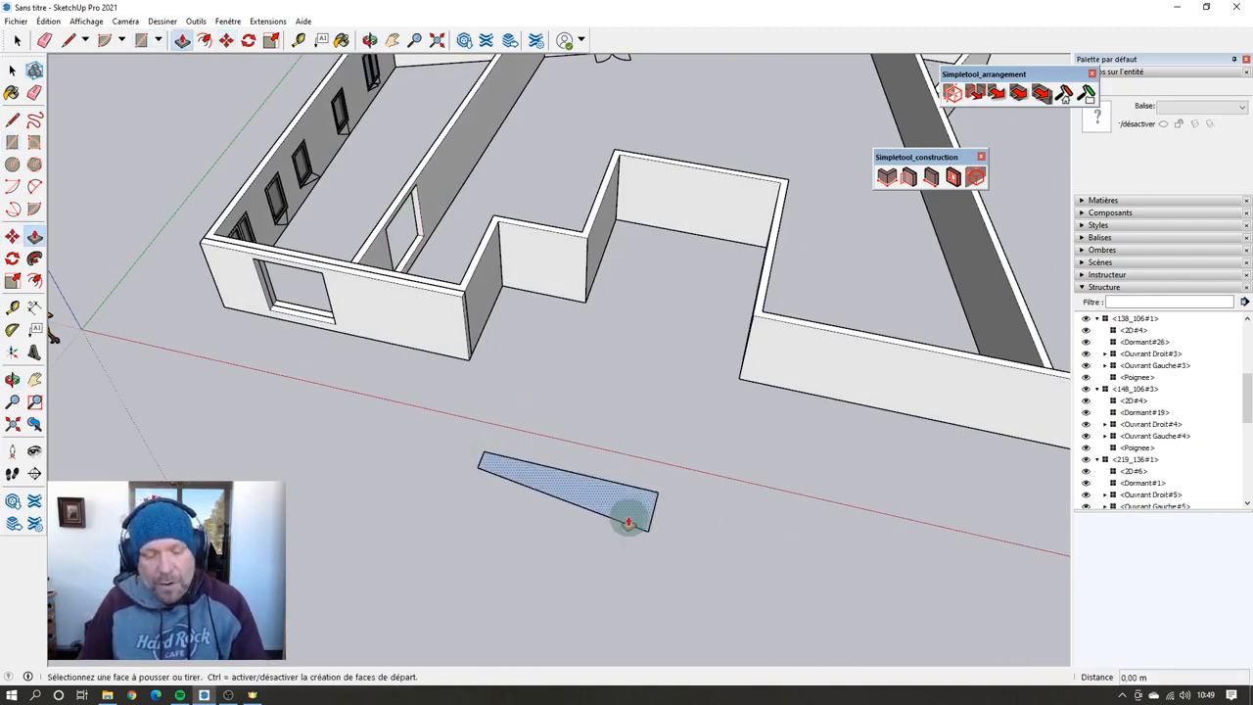
click(630, 515)
click(638, 464)
key(space)
click(601, 510)
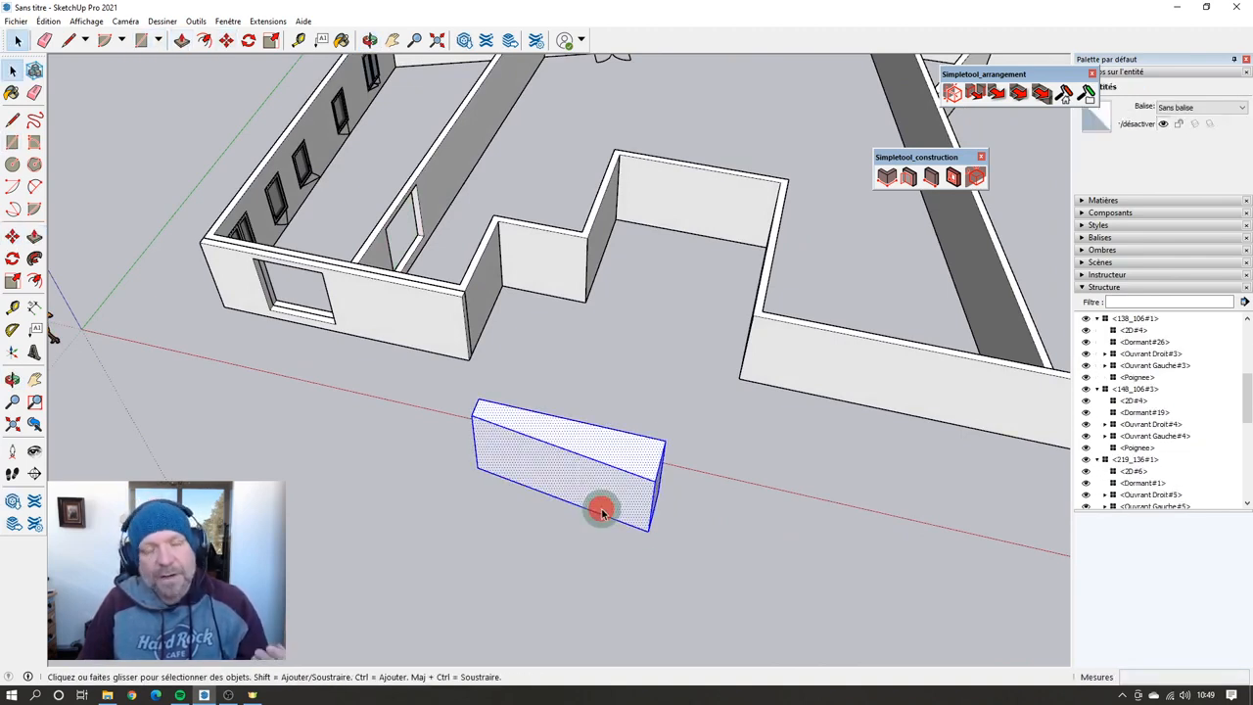
key(g)
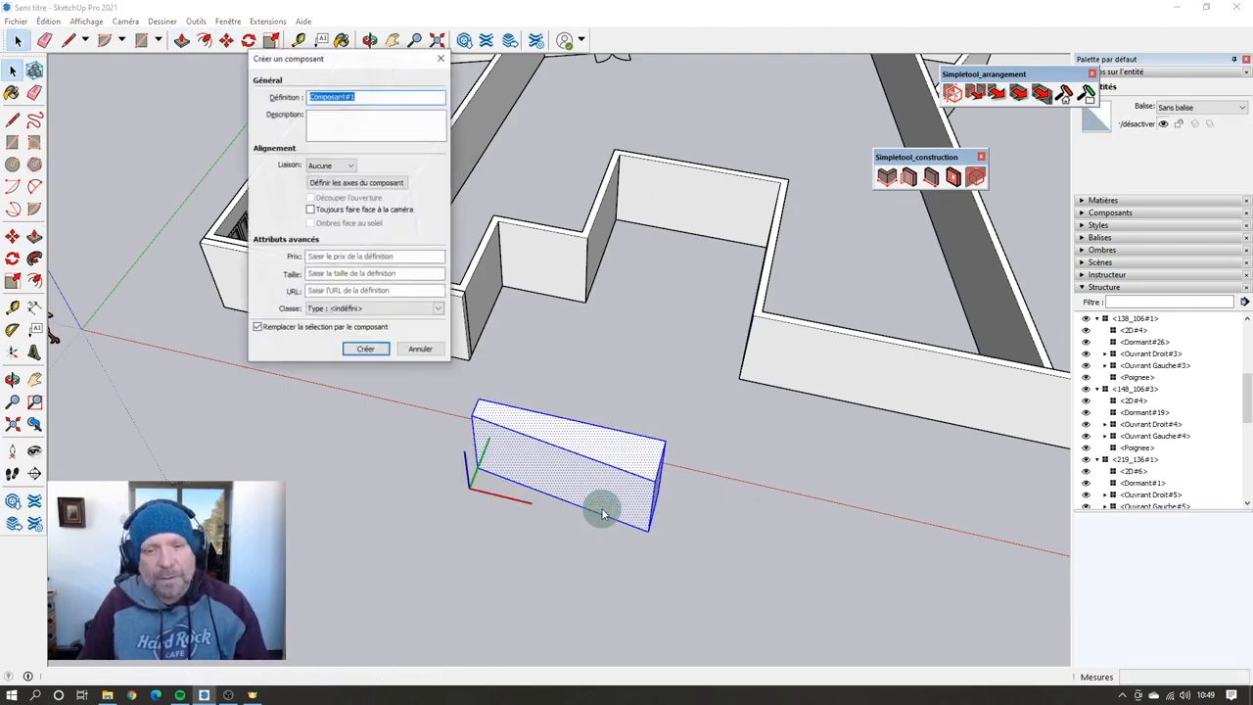
key(Return)
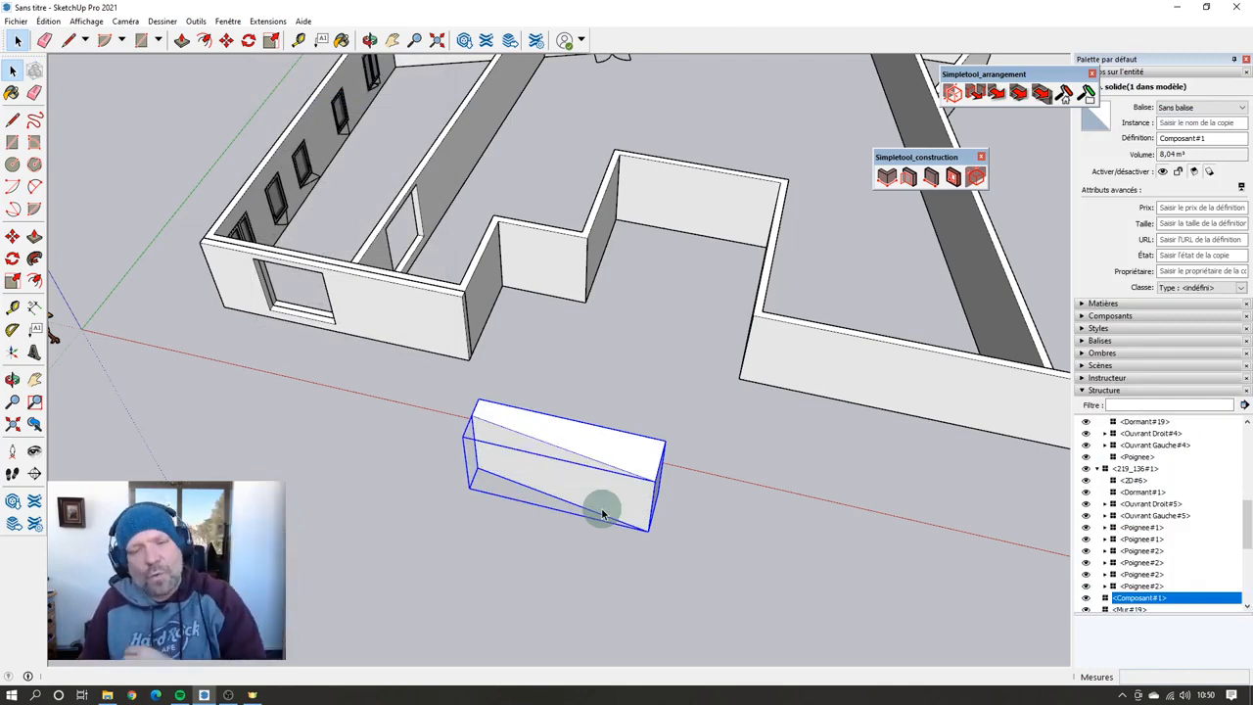
Step: Cut a window opening through the block component about 1.43 m from its corner and 0.23 m above its base
middle_drag(602, 512, 671, 637)
scroll(679, 545, up, 5)
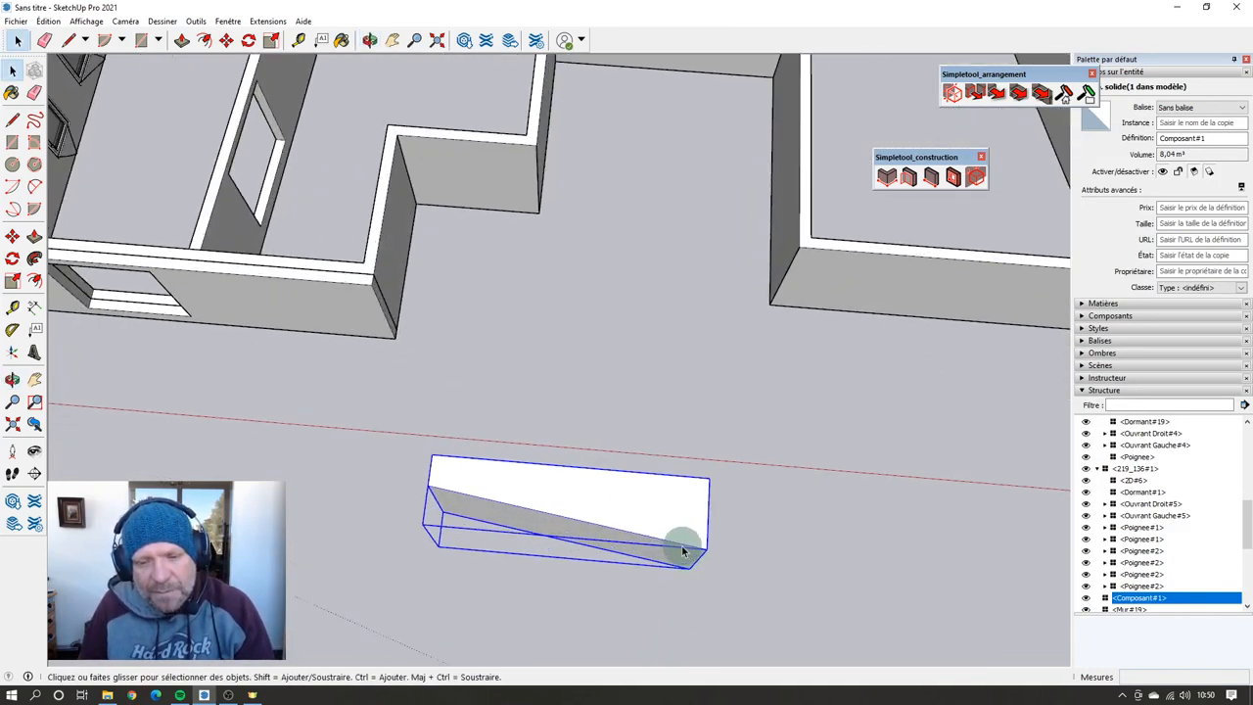
middle_drag(672, 520, 323, 480)
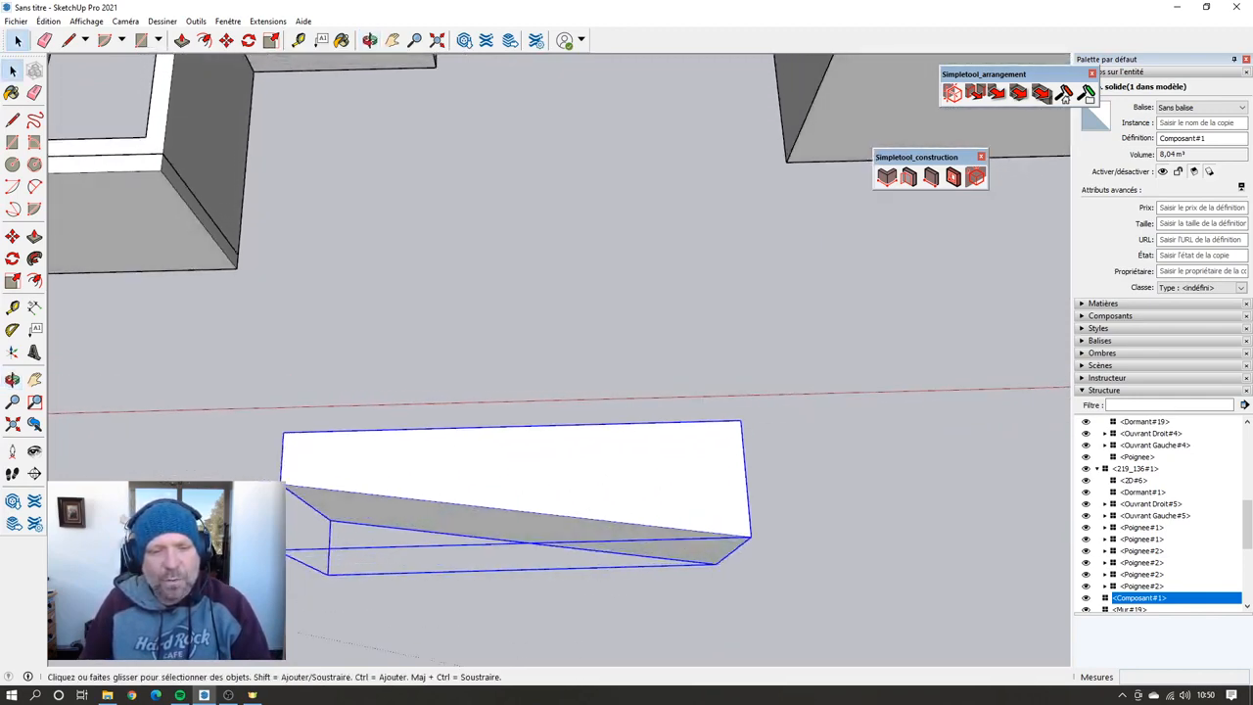
middle_drag(633, 539, 551, 267)
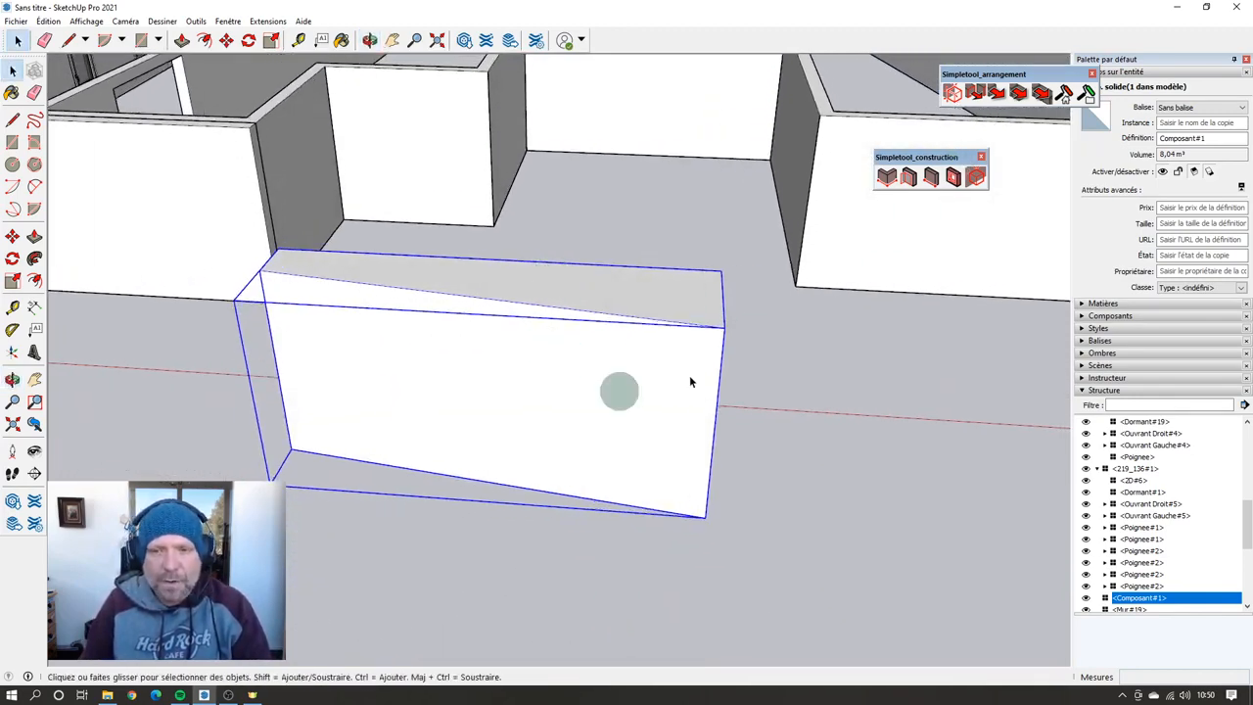
click(976, 177)
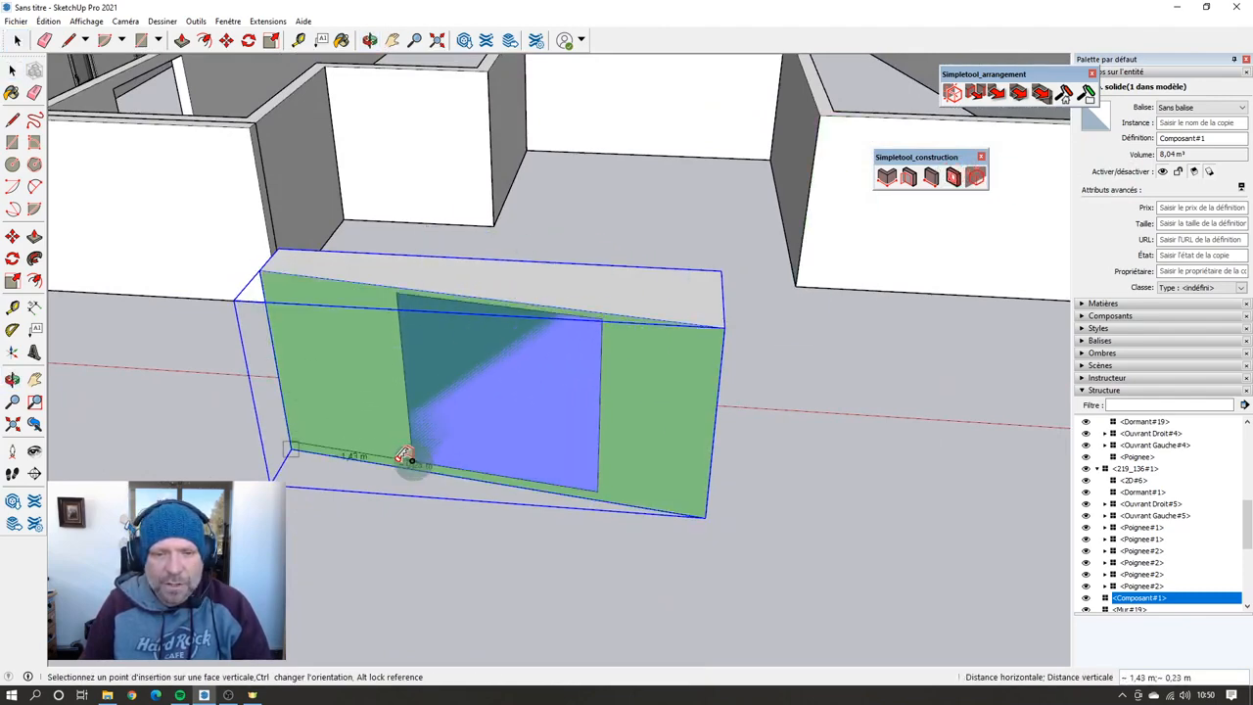
click(410, 460)
middle_drag(411, 460, 612, 436)
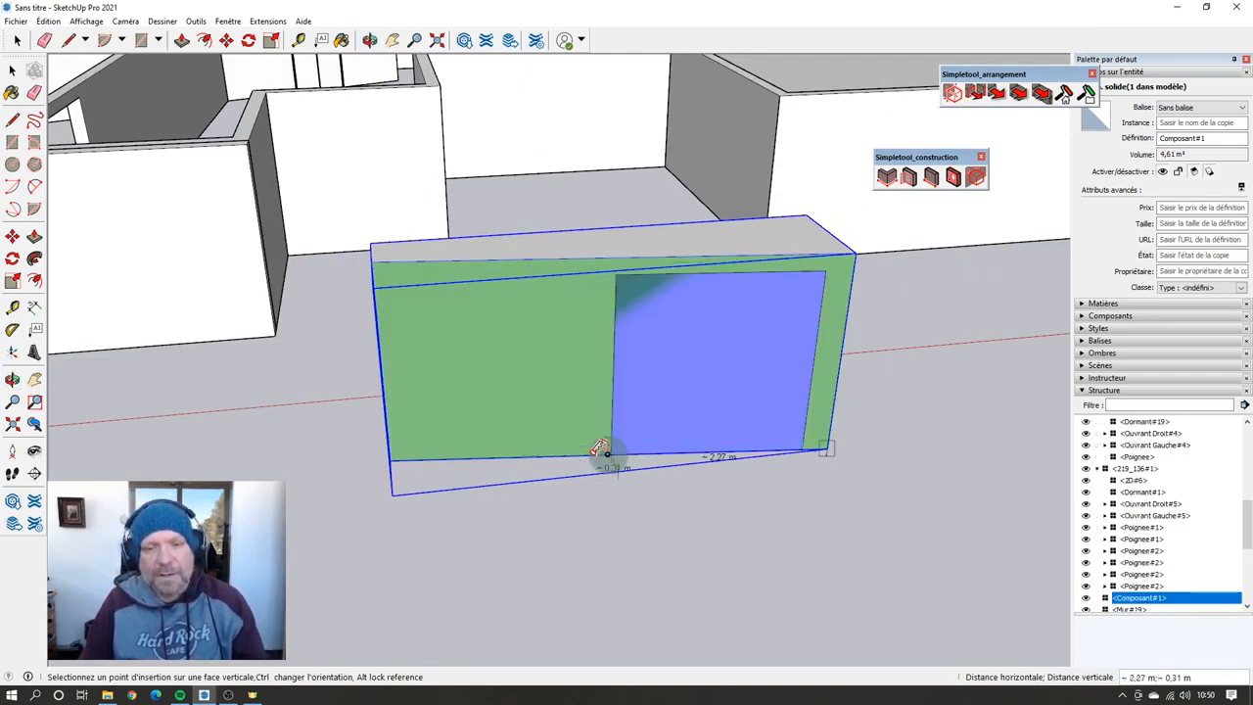
Step: Explode the tapered block component into loose geometry and select its front face
key(space)
middle_drag(520, 471, 535, 414)
right_click(548, 408)
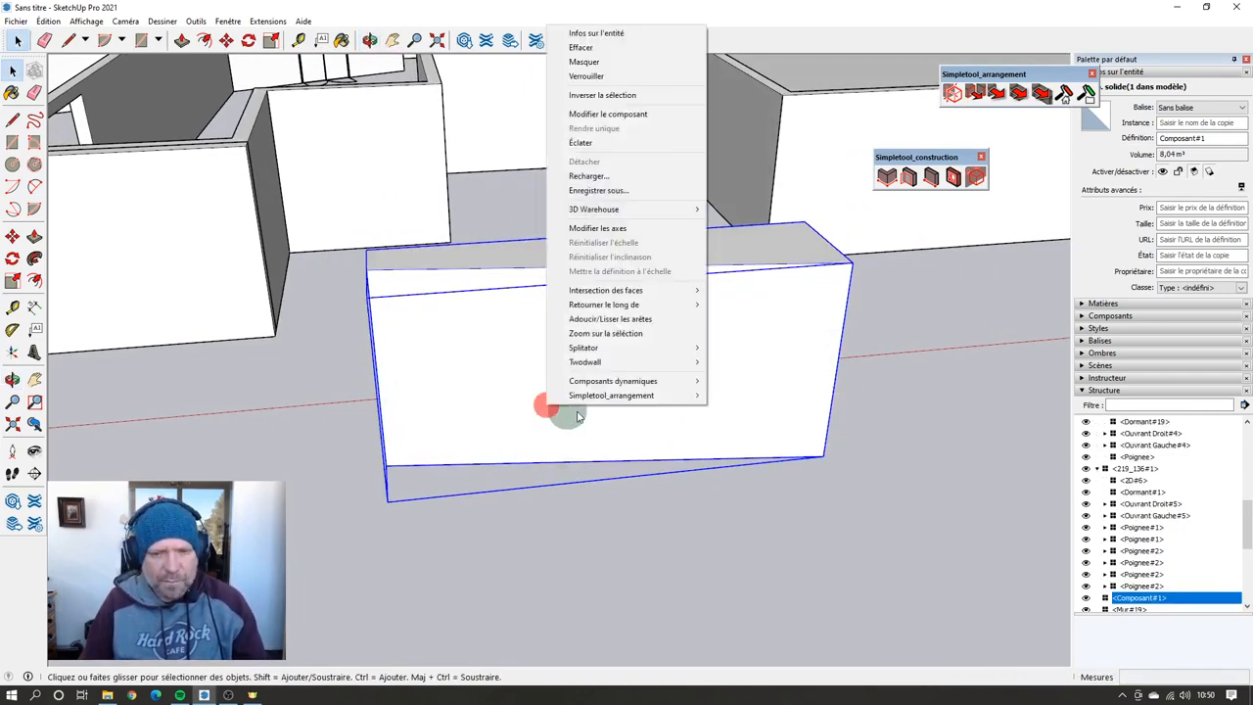
click(619, 142)
click(571, 395)
Step: Draw a rectangle in the middle of the block's front face and push it inward about 1.13 m
key(r)
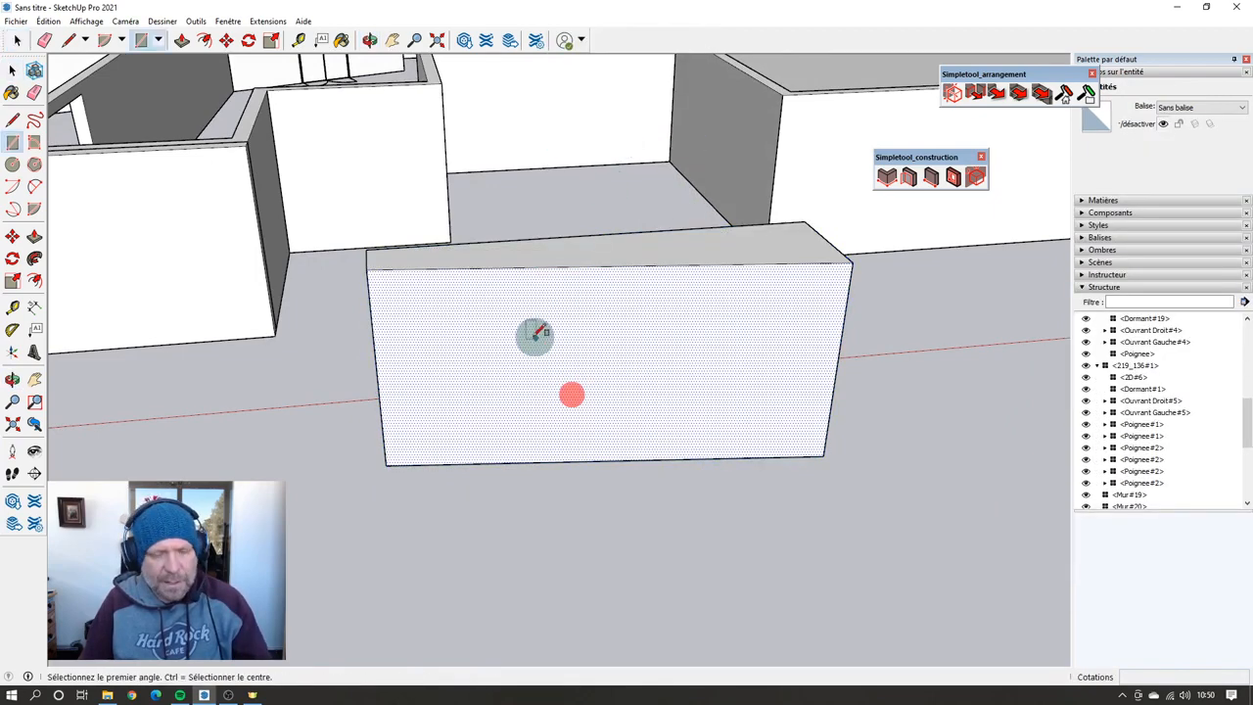
click(532, 336)
click(682, 412)
middle_drag(691, 411, 546, 462)
key(p)
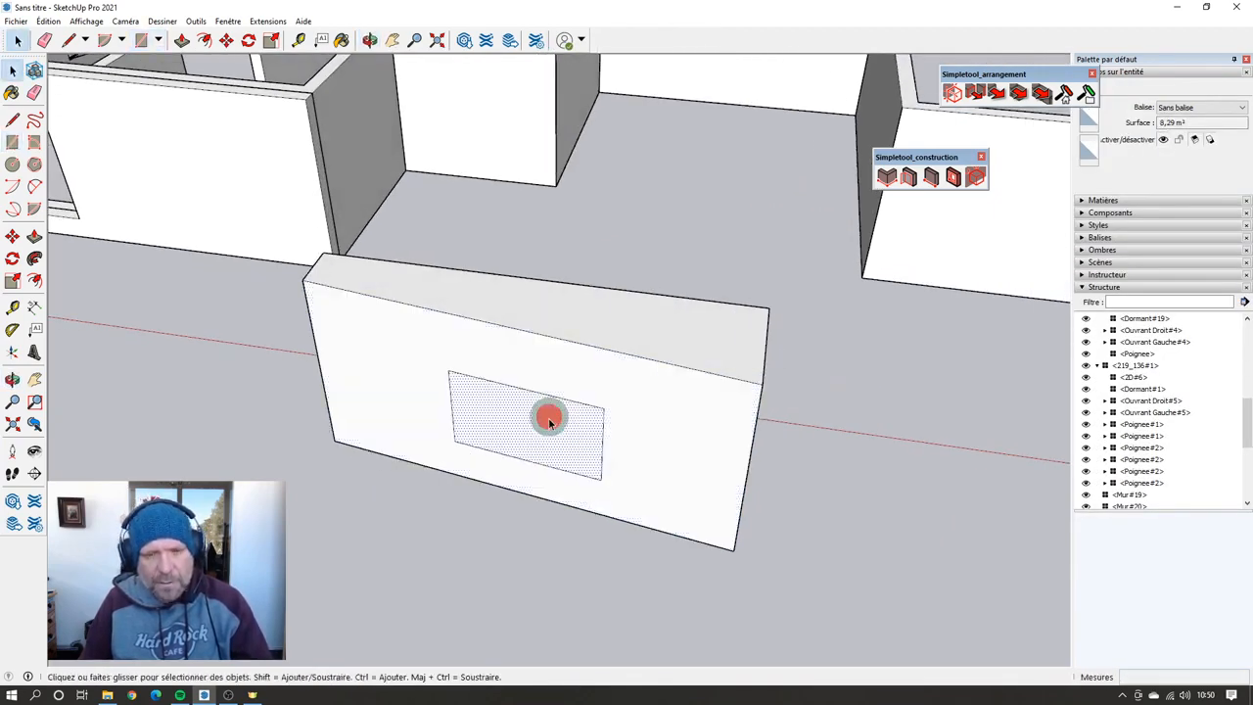
click(541, 431)
click(761, 305)
mouse_move(761, 304)
middle_down()
mouse_move(630, 534)
mouse_move(767, 288)
mouse_move(752, 305)
middle_up()
key(super)
text(cursor)
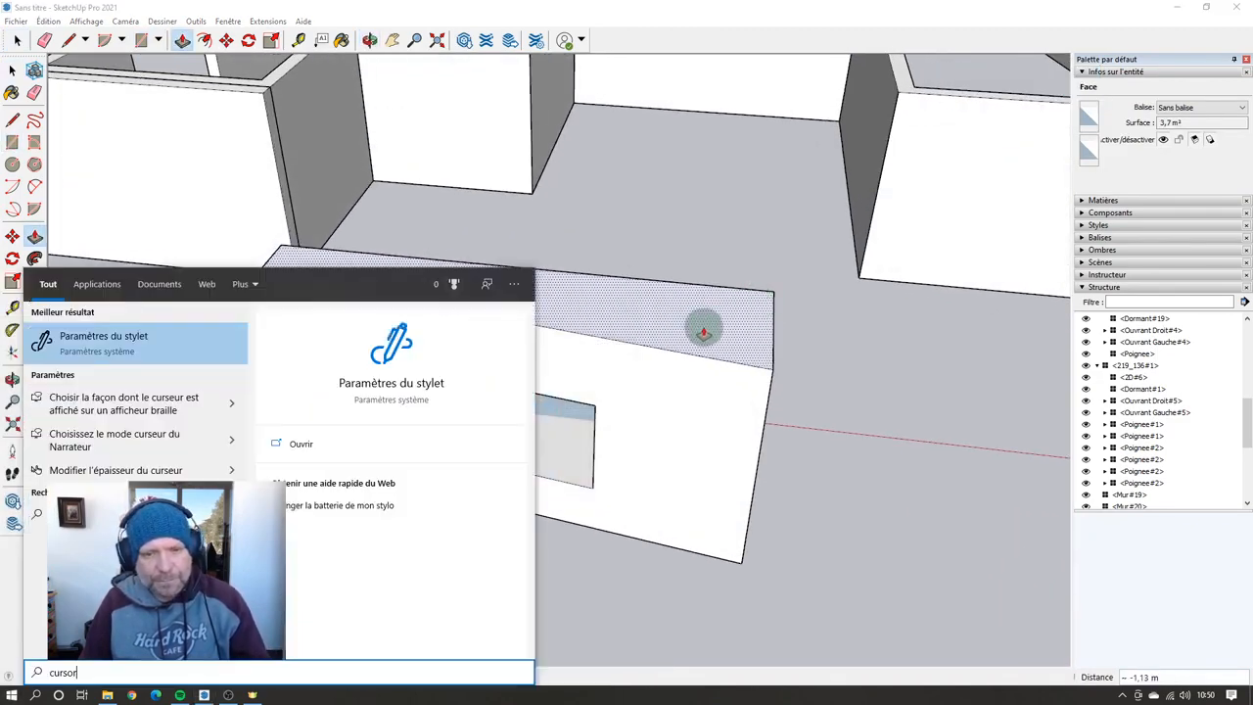
click(717, 183)
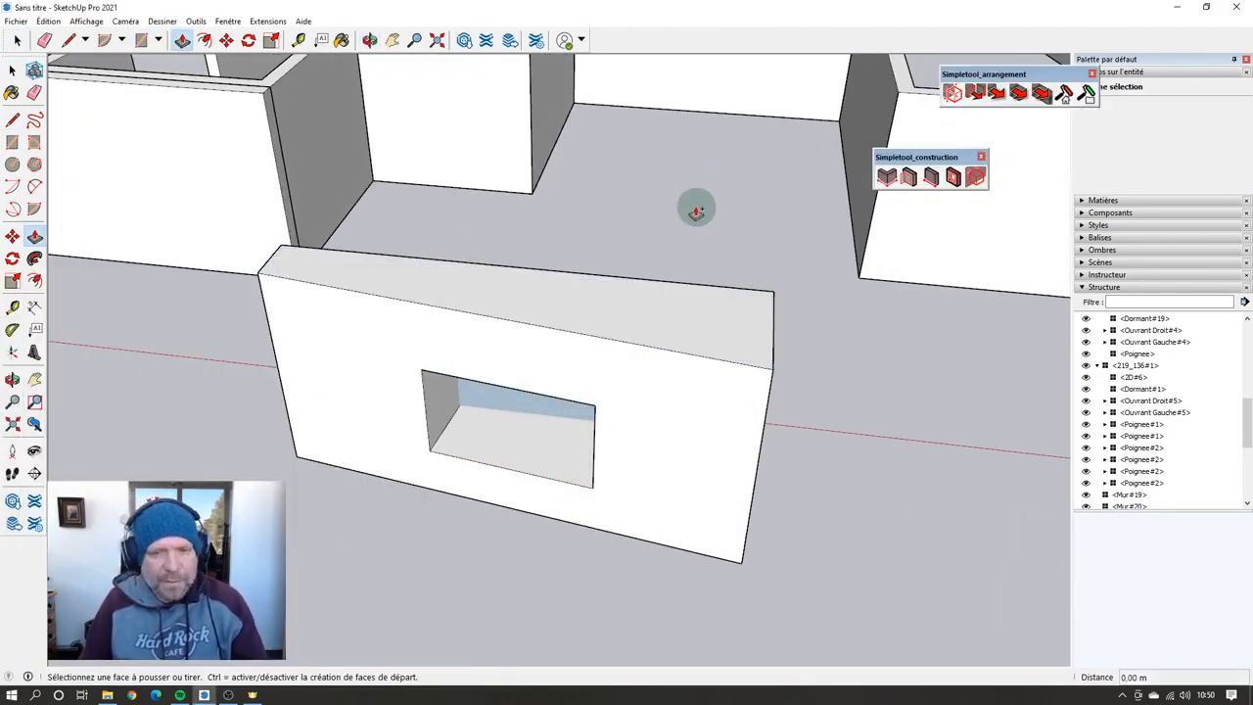
Step: Undo the manual recess, its rectangle and the exploding of the block component
key(ctrl+z)
key(ctrl+z)
middle_drag(638, 404, 801, 327)
key(space)
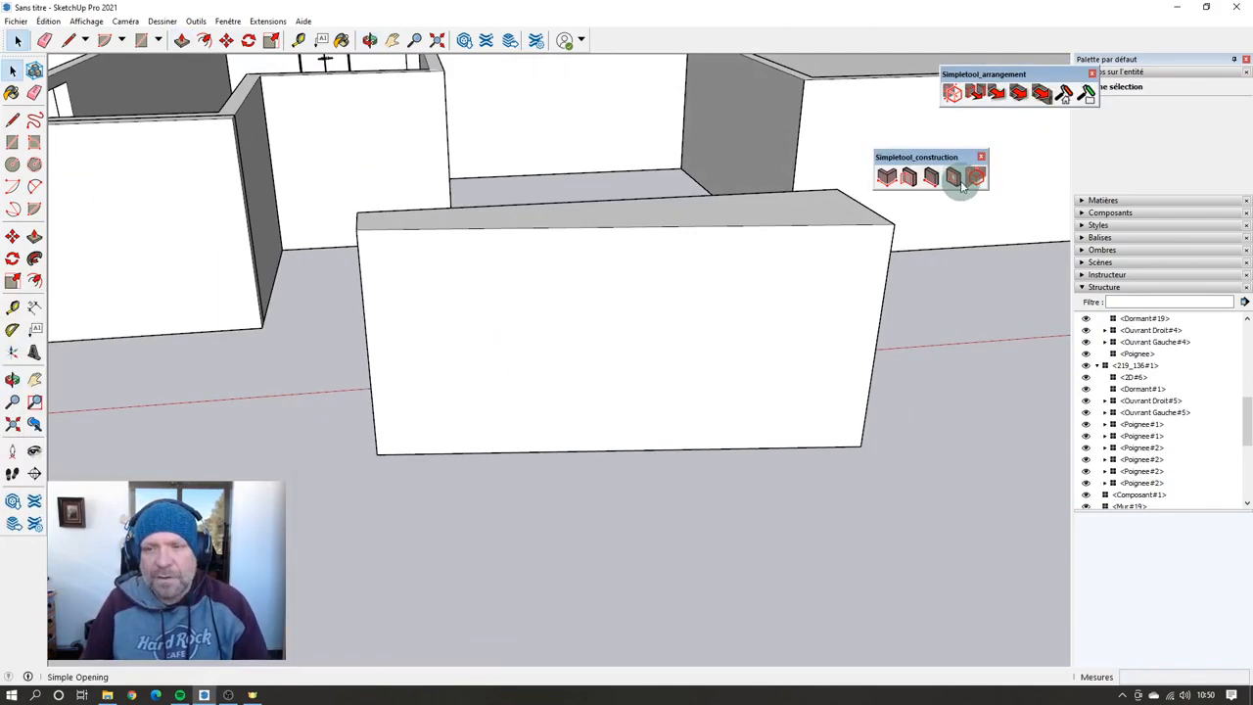
Step: Cut a 2 m by 2 m opening through the tapered block component with the Simple Opening tool
click(953, 177)
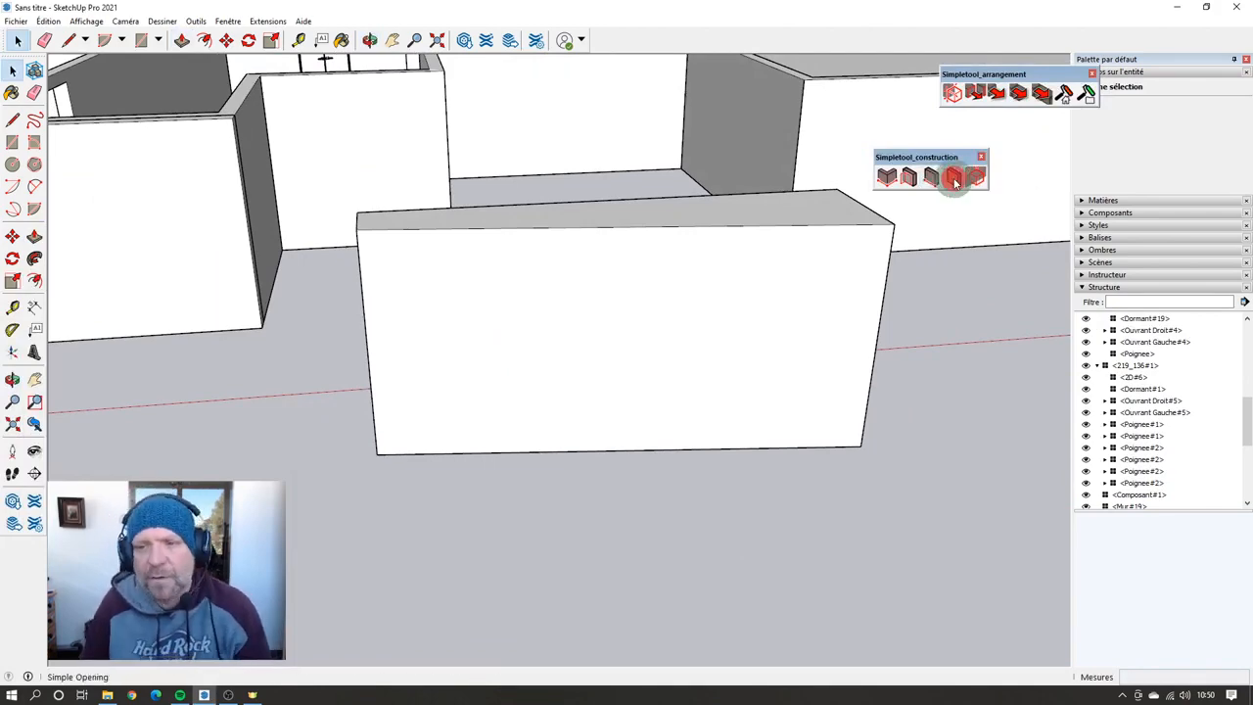
click(502, 439)
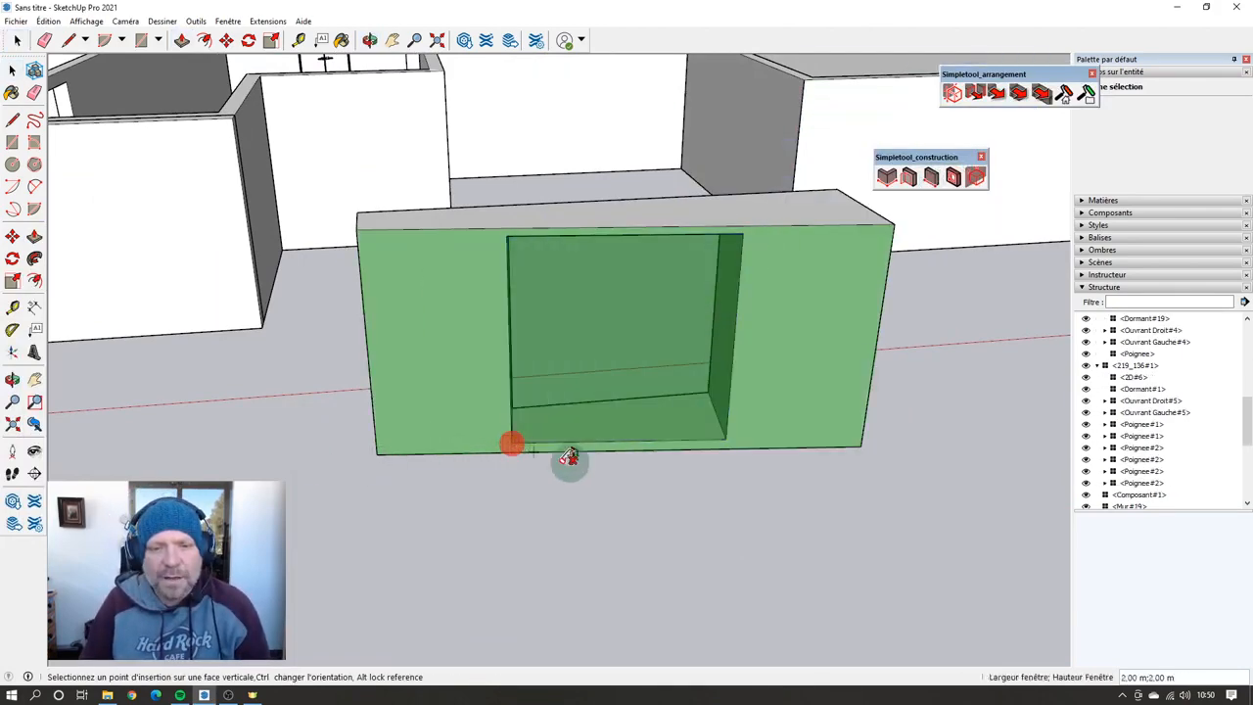
middle_drag(570, 464, 713, 544)
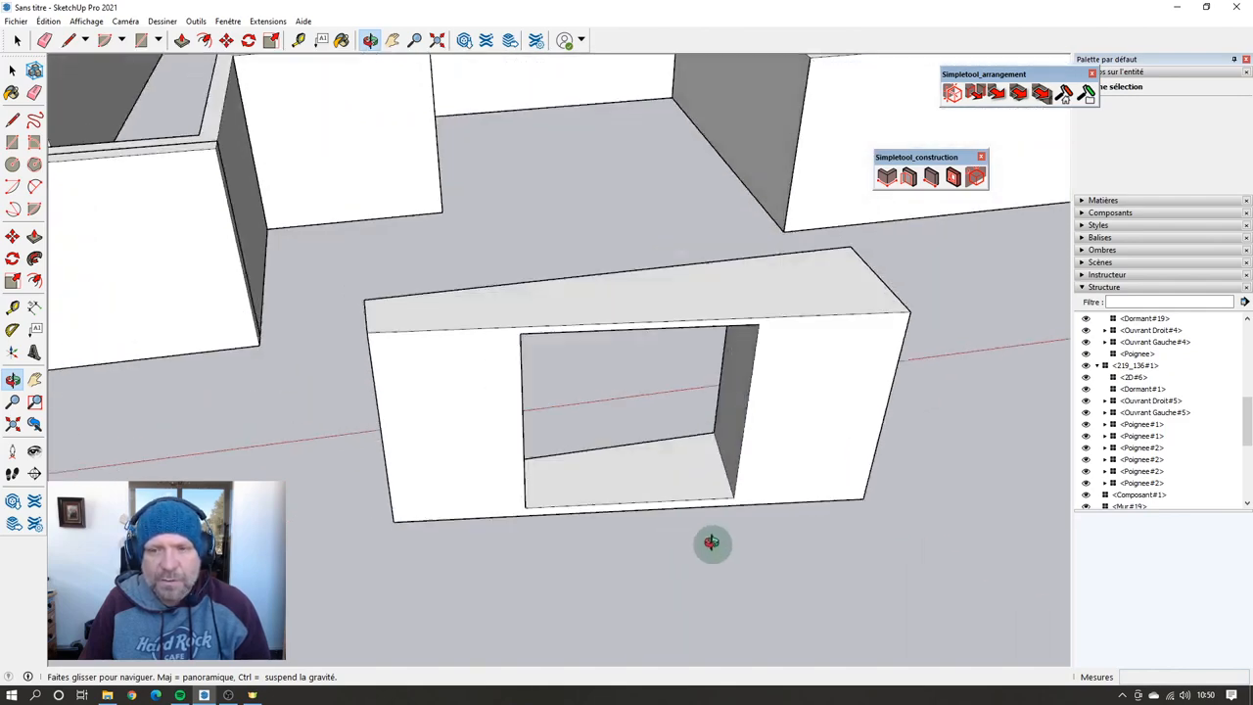
scroll(707, 545, down, 4)
key(space)
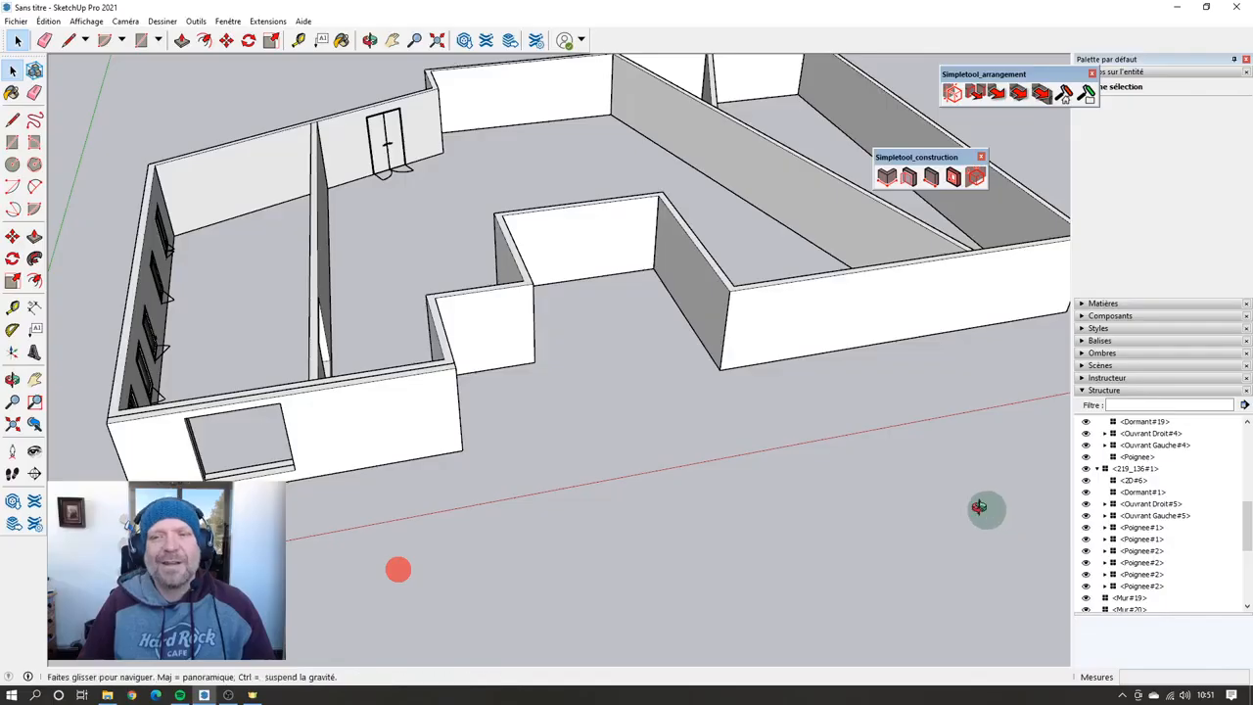
Step: Start the Simple Stick tool and choose the Composant#28 model from its component library
scroll(791, 520, down, 5)
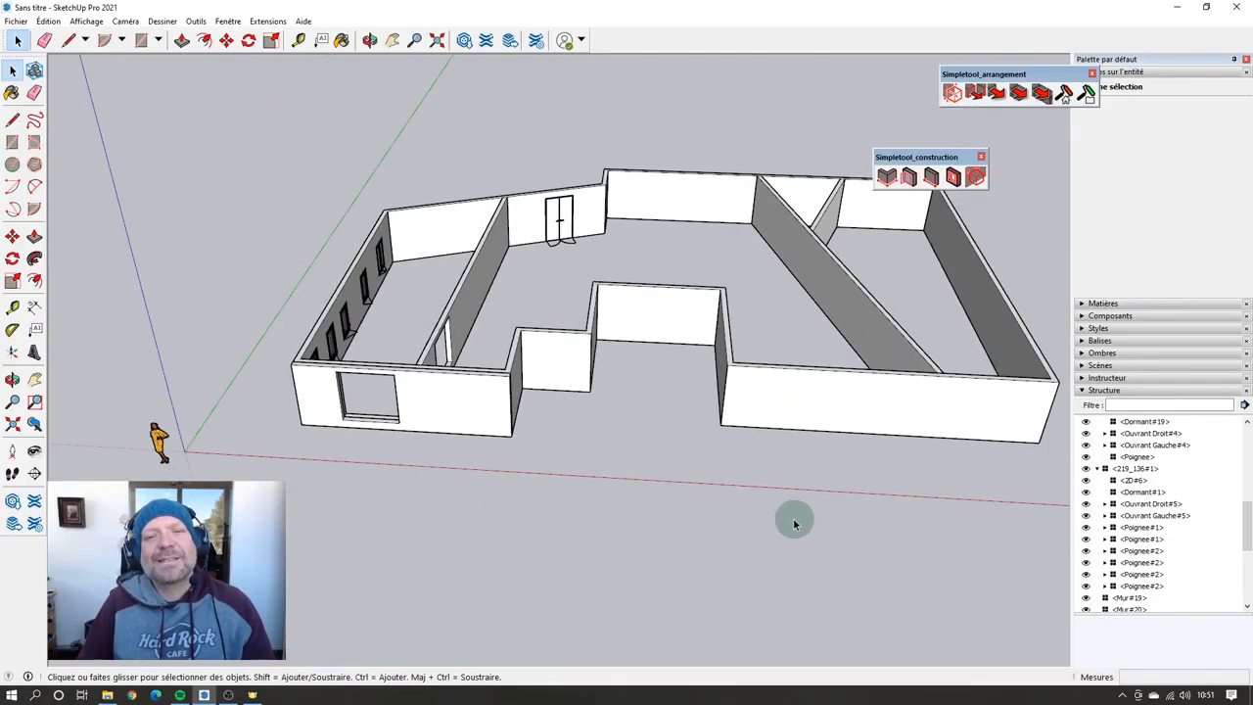
scroll(664, 379, up, 8)
scroll(665, 379, up, 1)
middle_drag(824, 406, 685, 396)
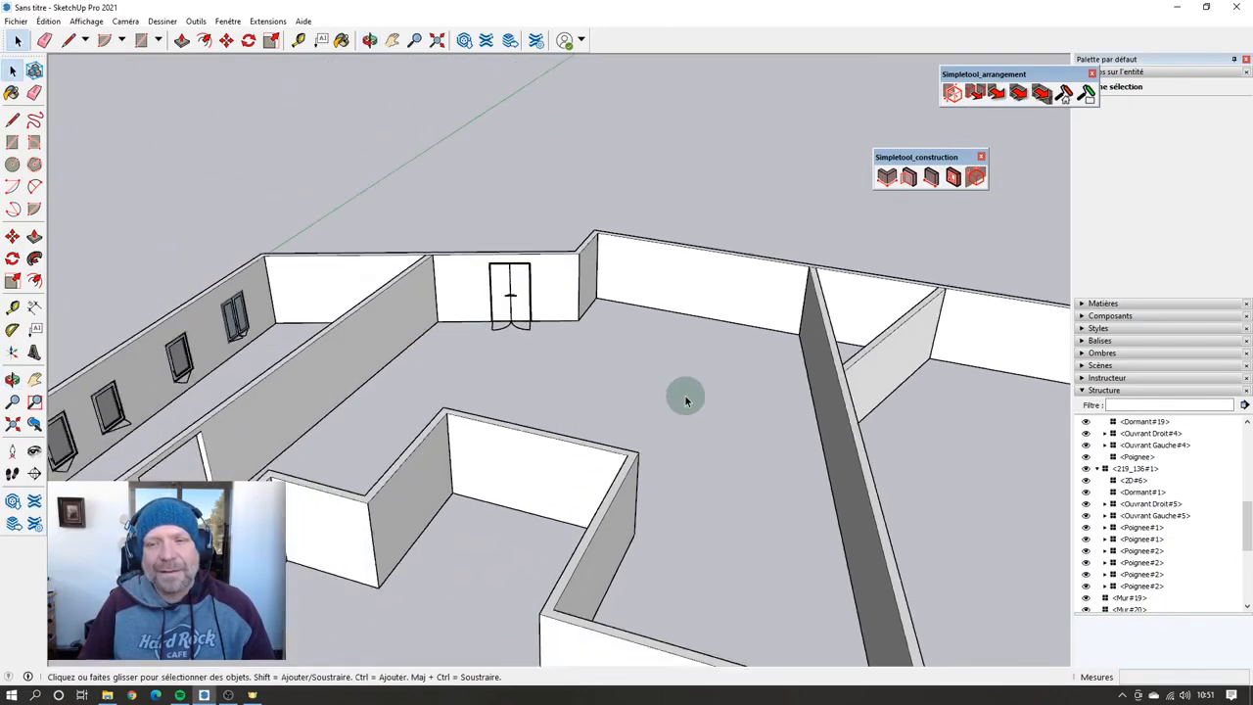
scroll(684, 396, down, 3)
scroll(686, 395, up, 4)
scroll(692, 390, down, 2)
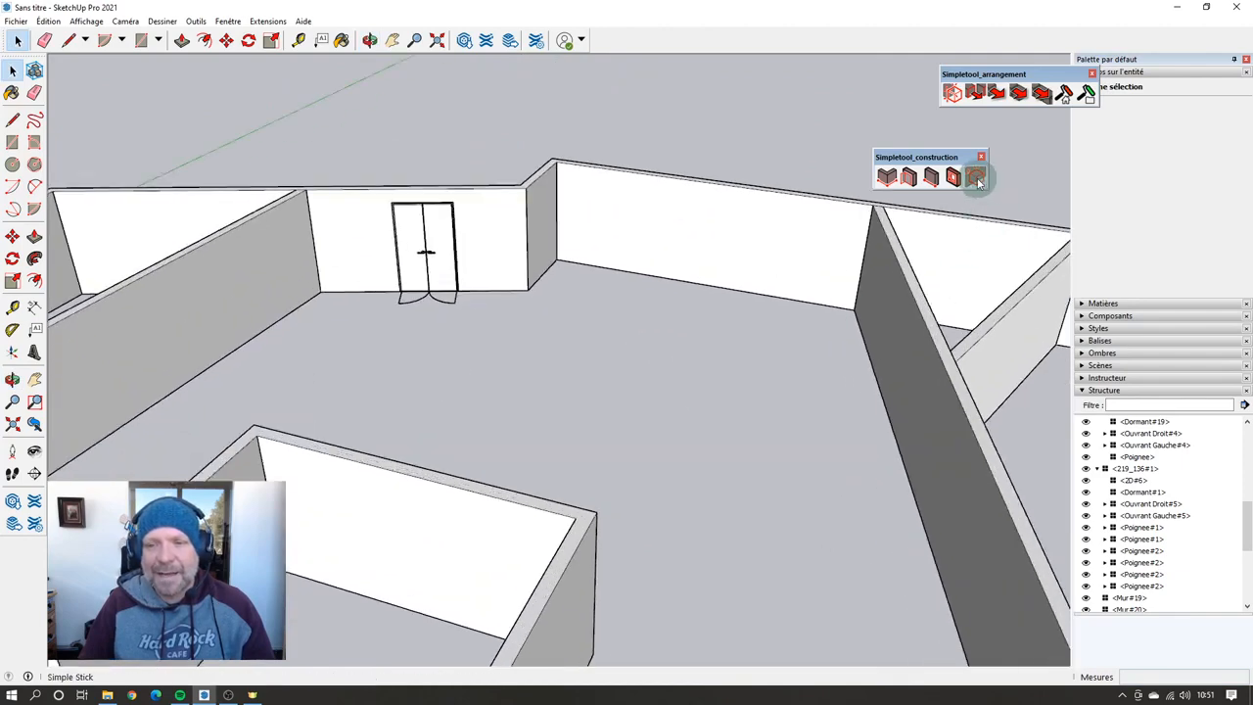
click(976, 177)
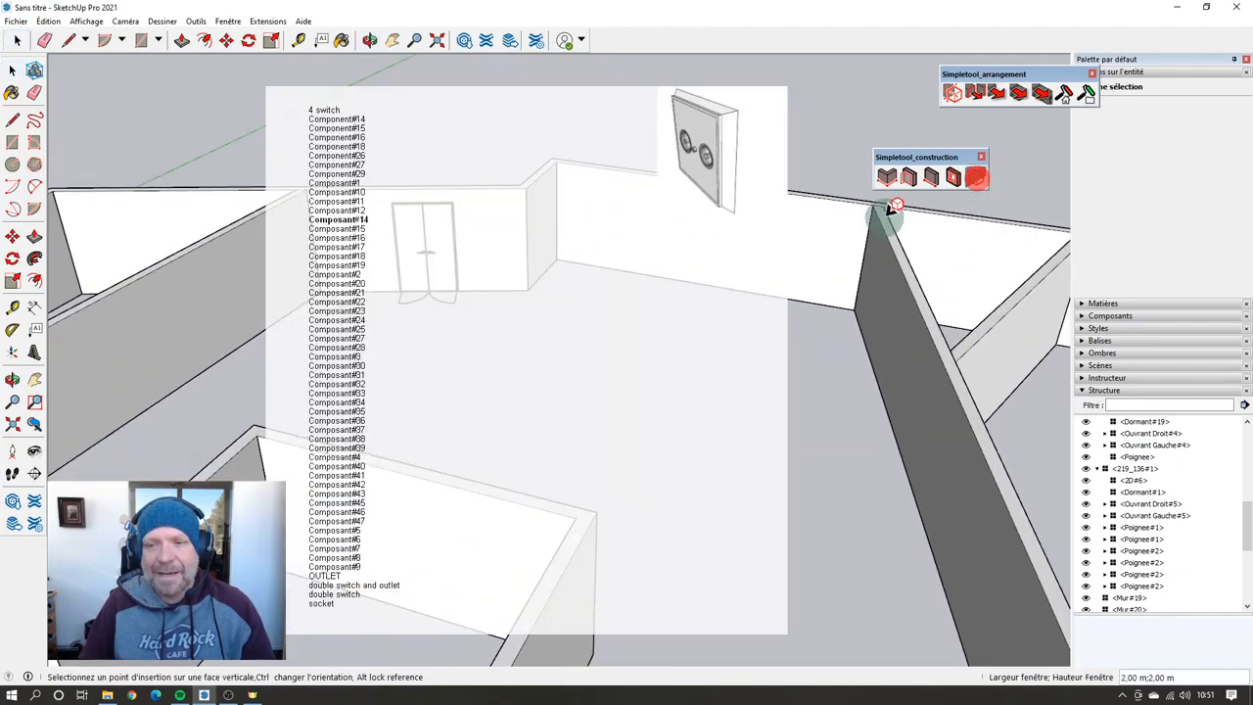
click(356, 343)
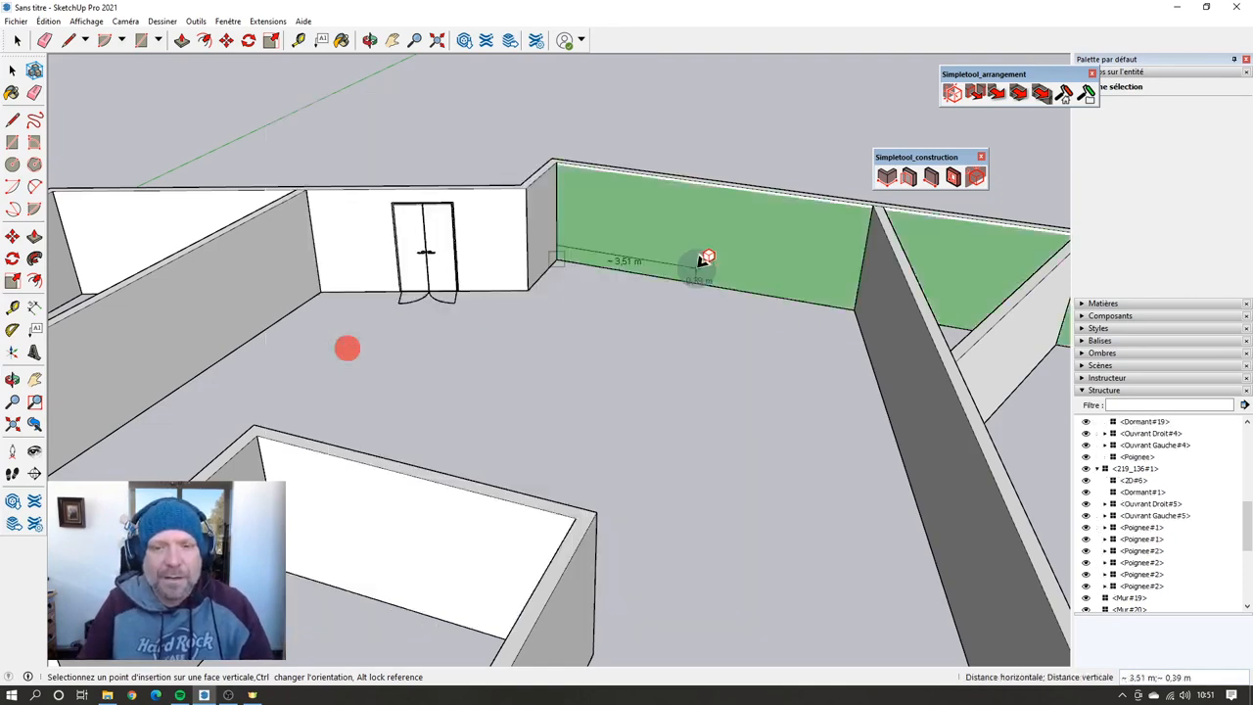
Step: Stick six copies of Composant#28 low on the long outer wall, starting near its corner beside the double door
scroll(699, 261, up, 5)
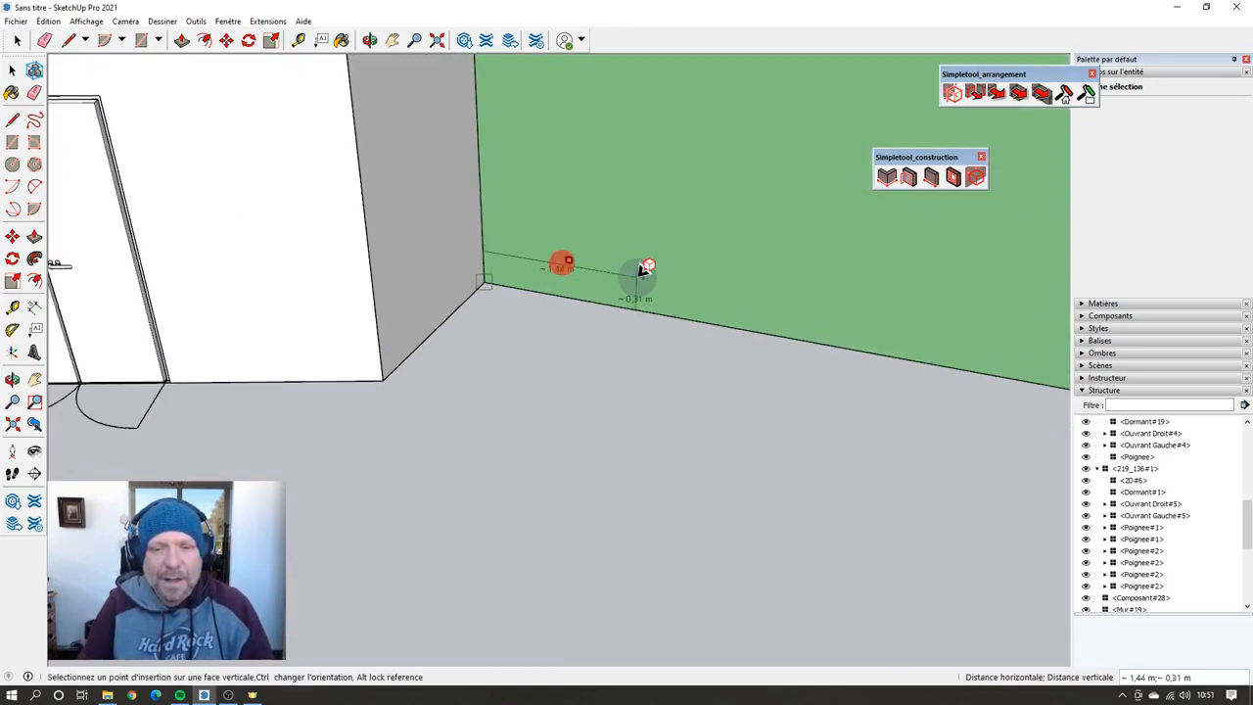
scroll(638, 268, up, 3)
scroll(549, 244, up, 3)
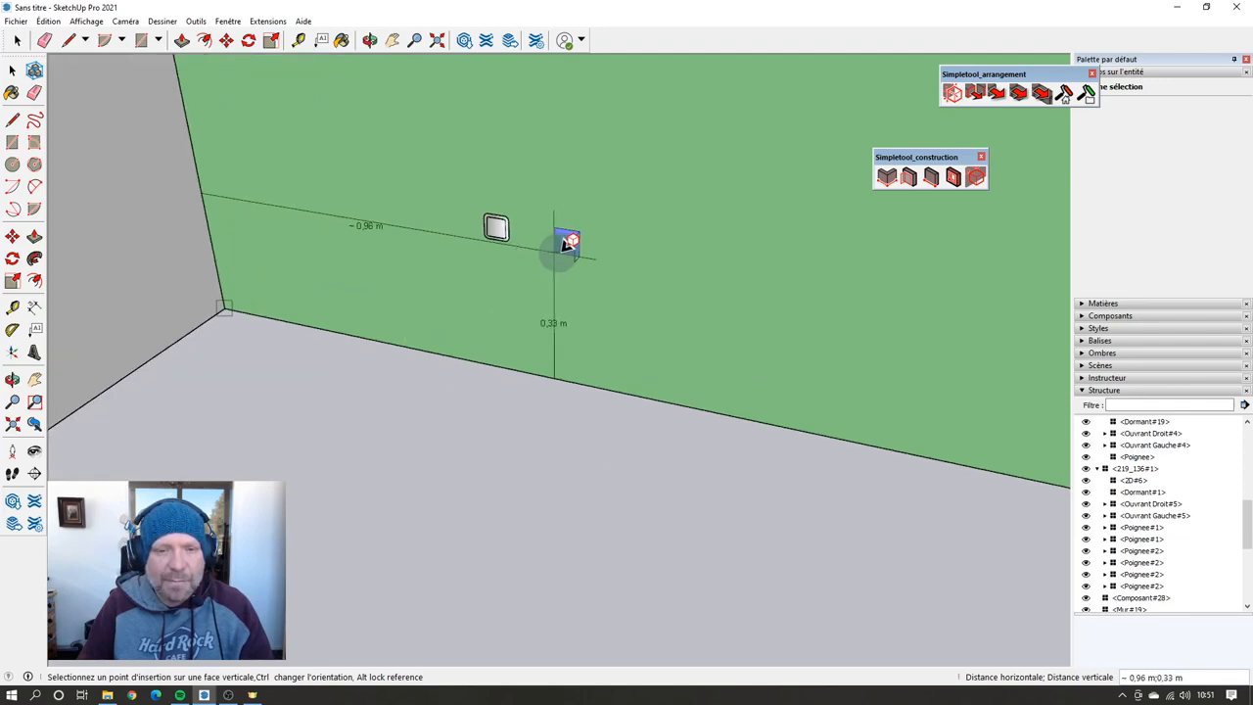
click(648, 249)
click(882, 284)
click(720, 159)
scroll(279, 288, down, 5)
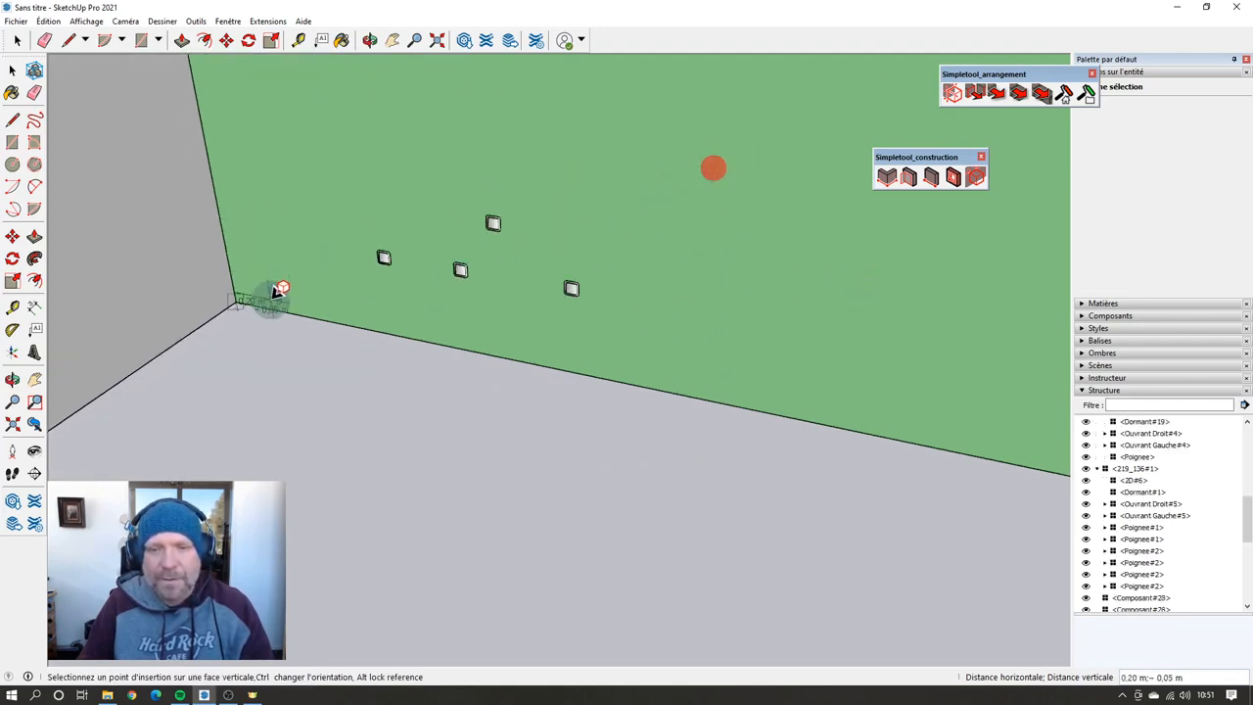
click(603, 277)
click(705, 340)
scroll(803, 315, down, 5)
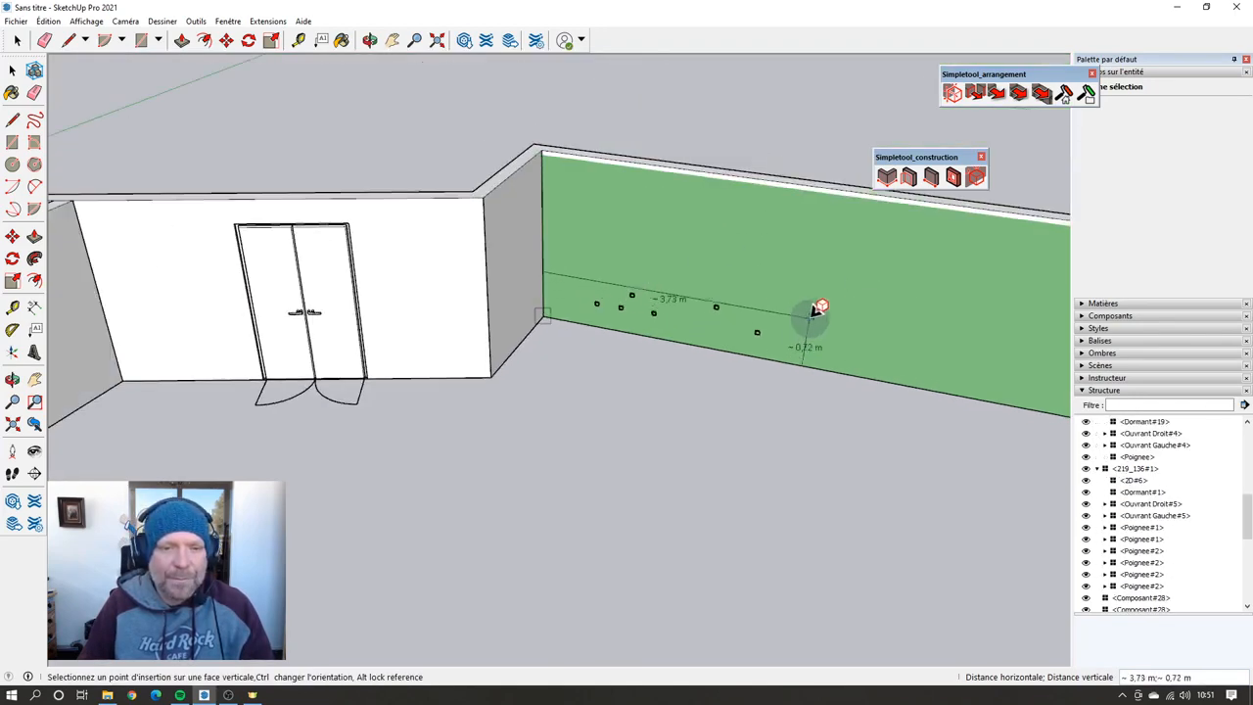
Step: Stick two copies of Composant#28 on the short return wall between the double door and the long outer wall
middle_drag(817, 311, 652, 288)
scroll(513, 288, up, 4)
click(508, 293)
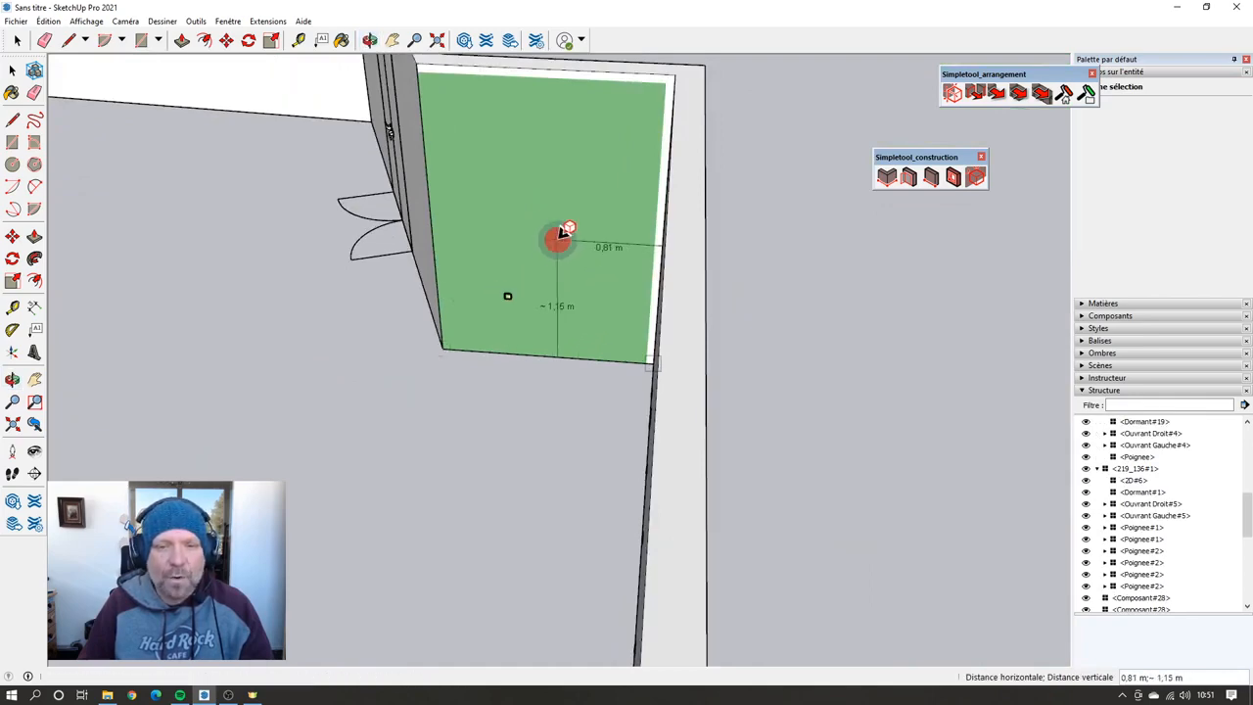
middle_drag(559, 232, 738, 323)
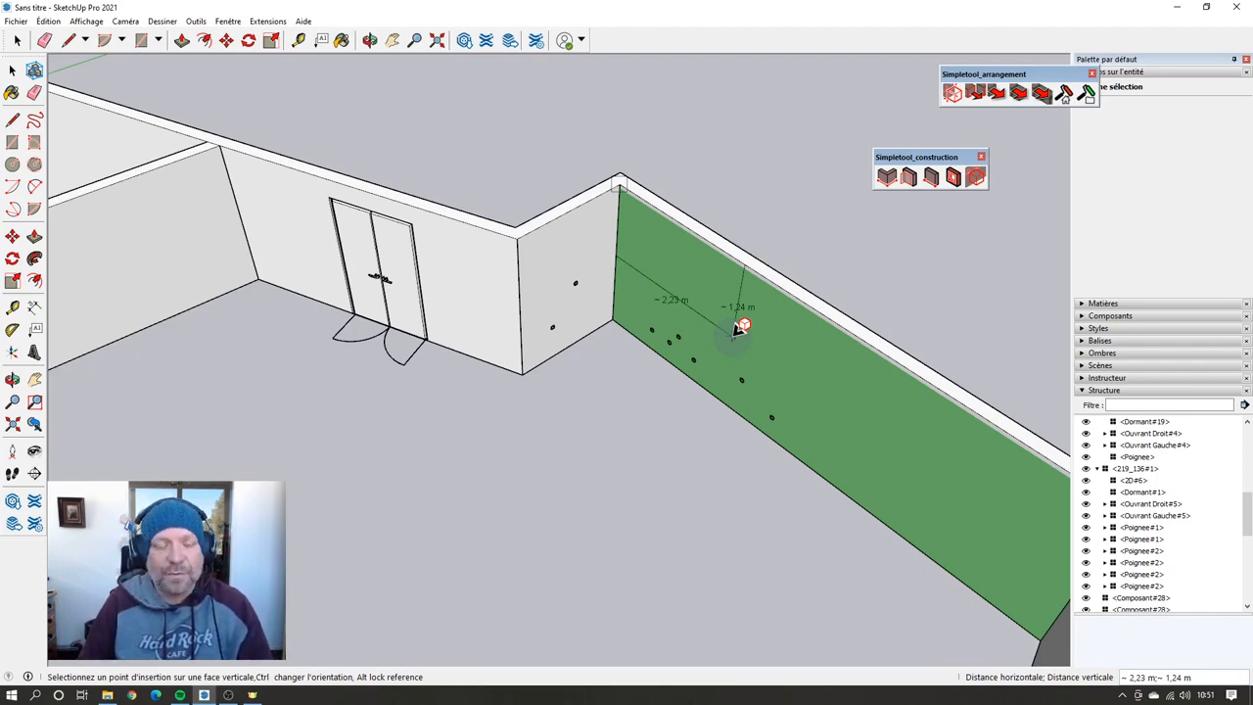
Step: Stick four copies of Composant#28 along the long partition wall beside its window opening
scroll(755, 366, down, 5)
middle_drag(862, 366, 965, 427)
scroll(920, 446, down, 3)
scroll(403, 345, up, 5)
scroll(441, 330, up, 3)
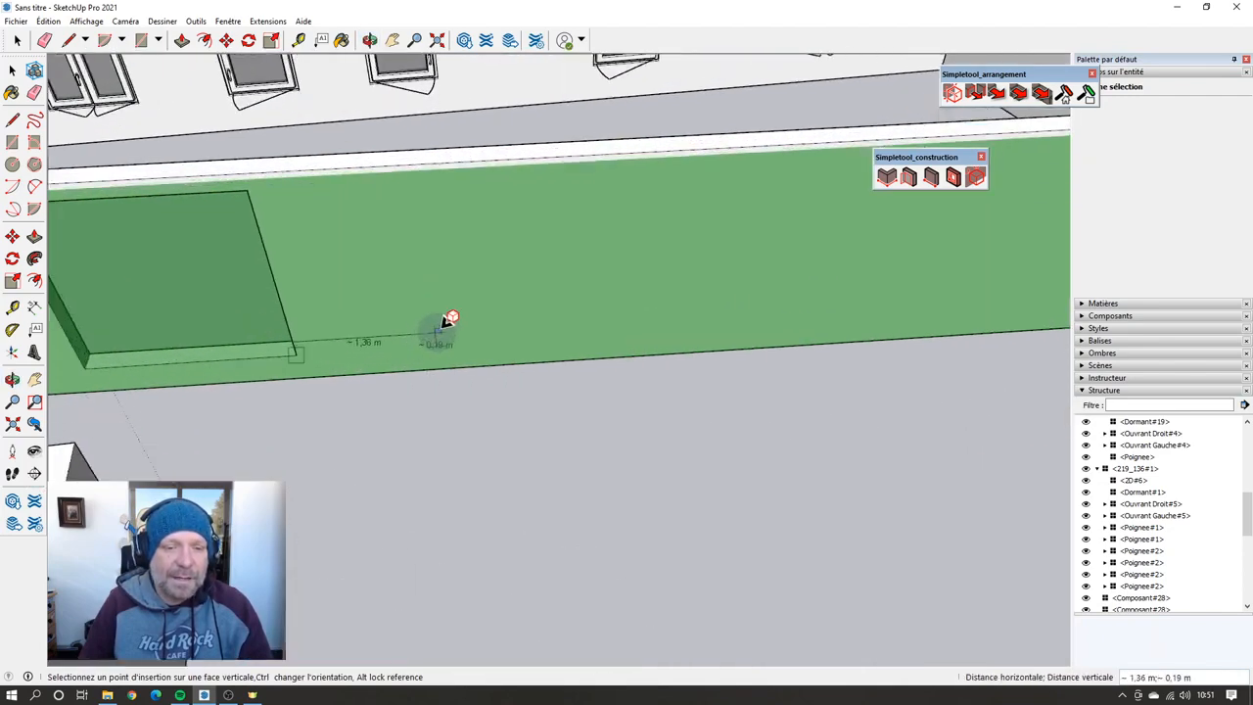
click(456, 315)
click(669, 304)
click(847, 270)
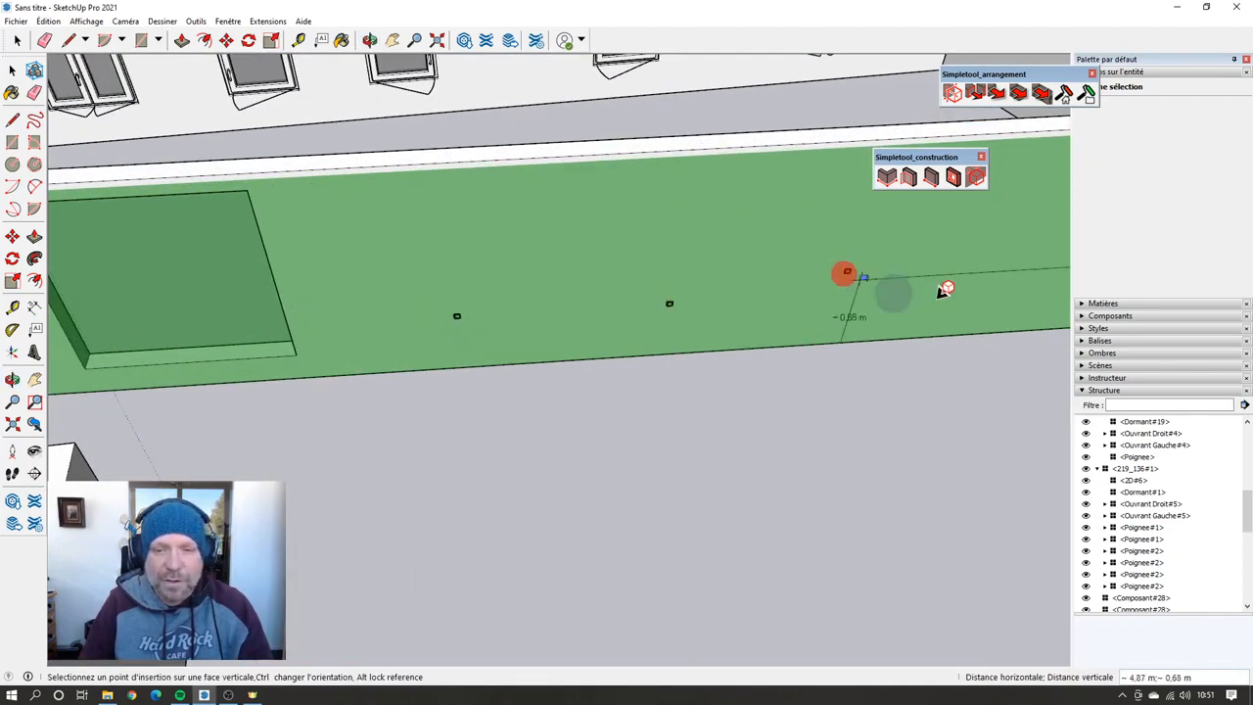
click(1022, 302)
scroll(548, 376, down, 2)
key(space)
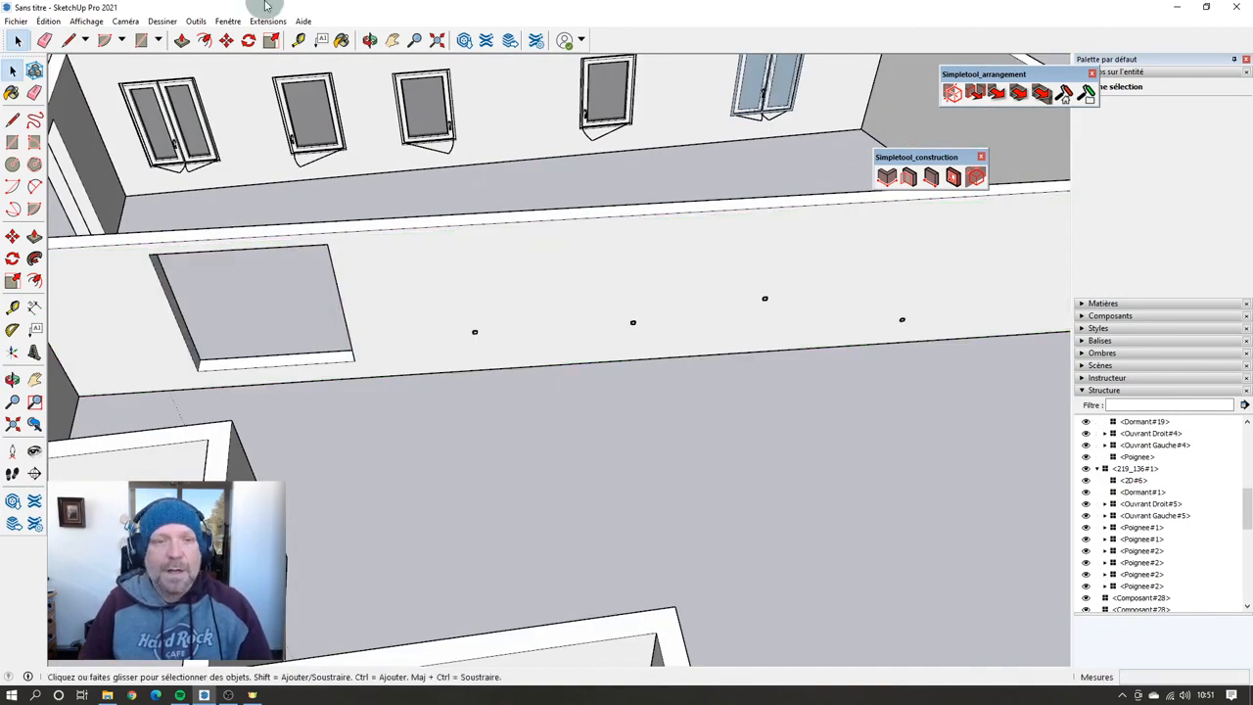
click(266, 21)
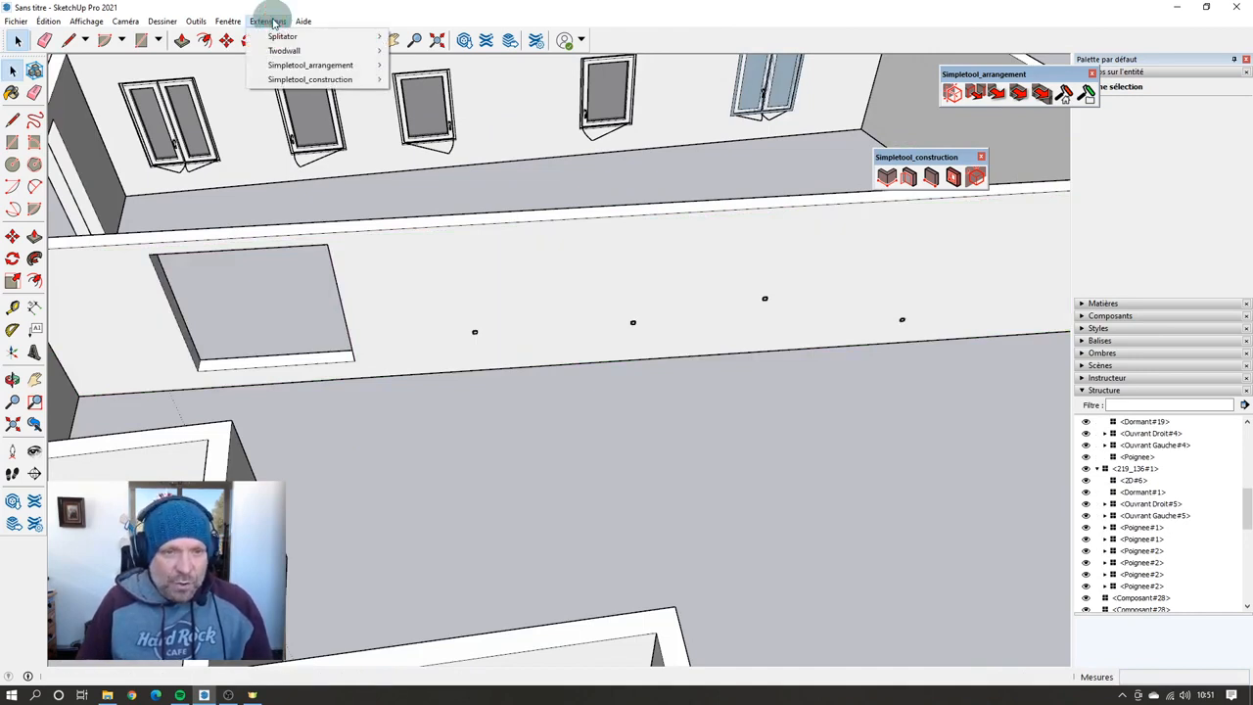
mouse_move(317, 82)
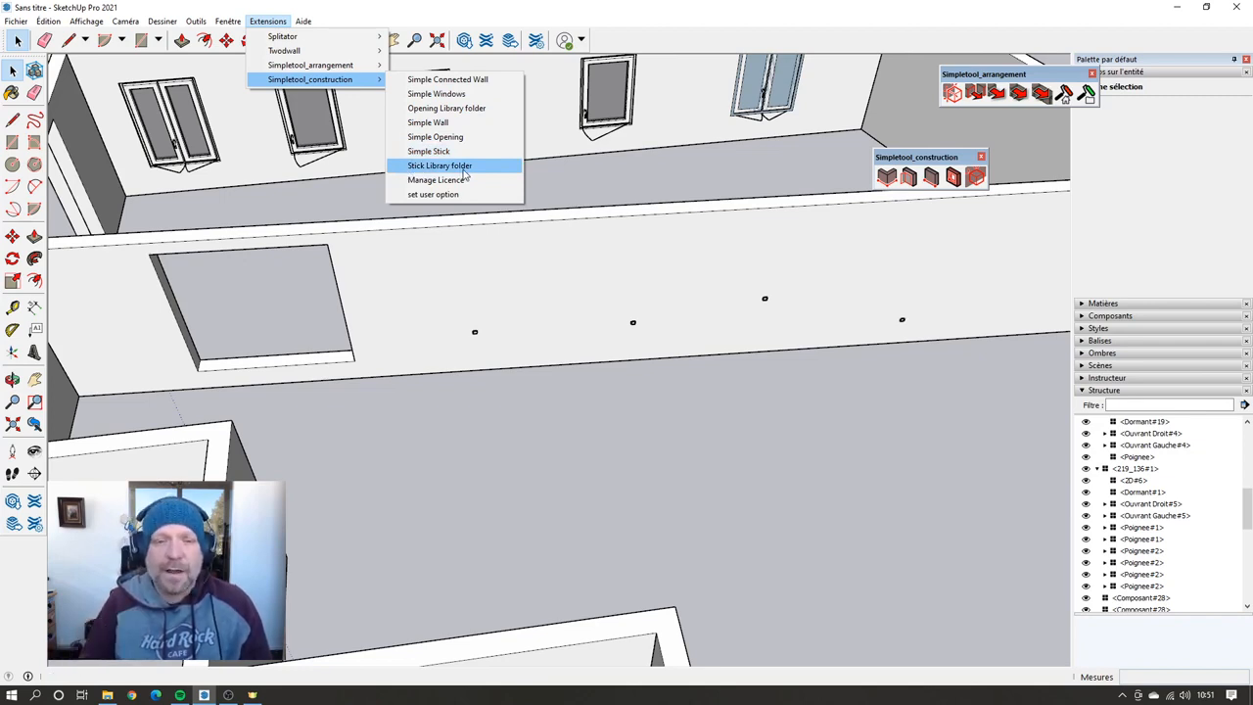
click(574, 405)
scroll(690, 416, down, 2)
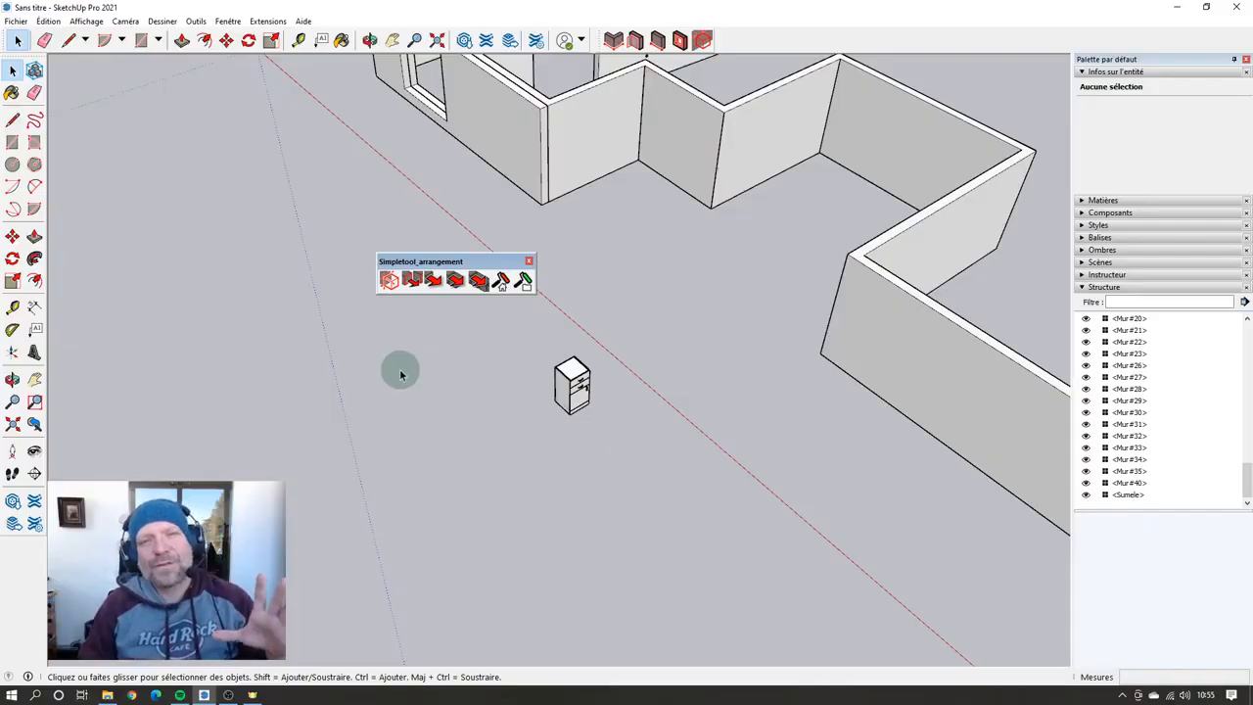
Step: Insert four Kitchen-450-4 drawer cabinets with Simple Insertion, in a row continuing from the free side of the standalone kitchen cabinet
click(389, 282)
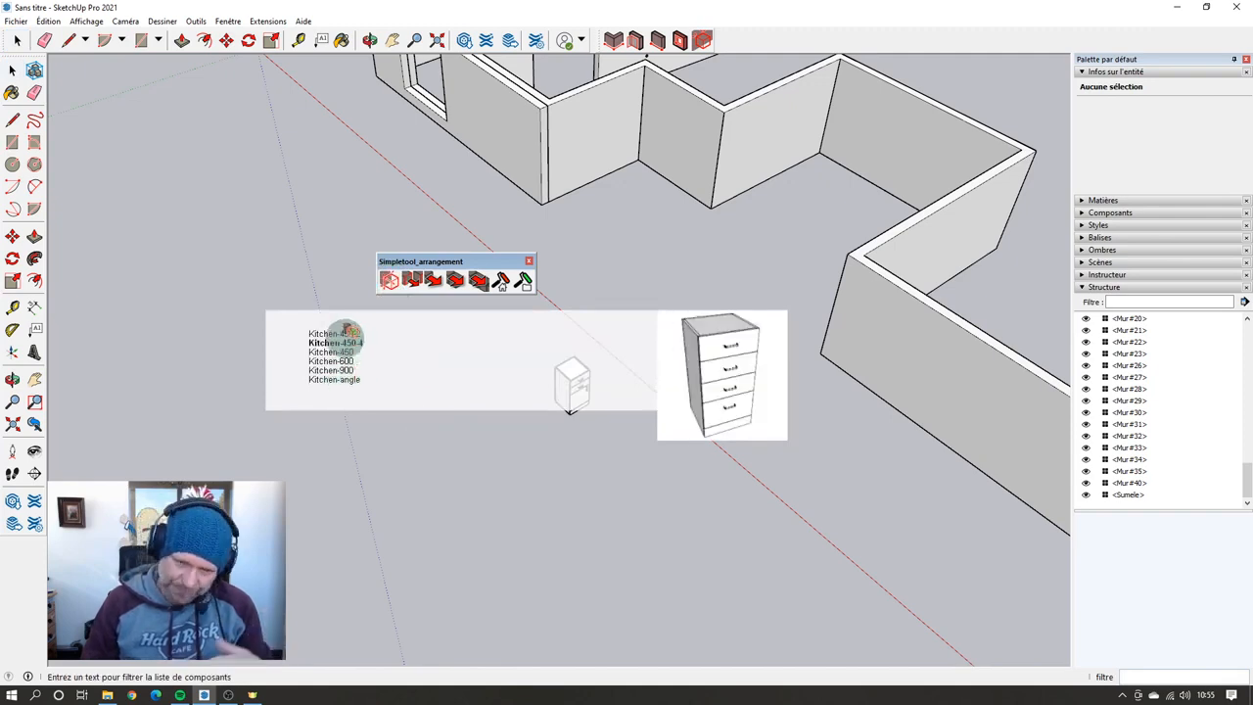
click(343, 338)
scroll(573, 412, up, 5)
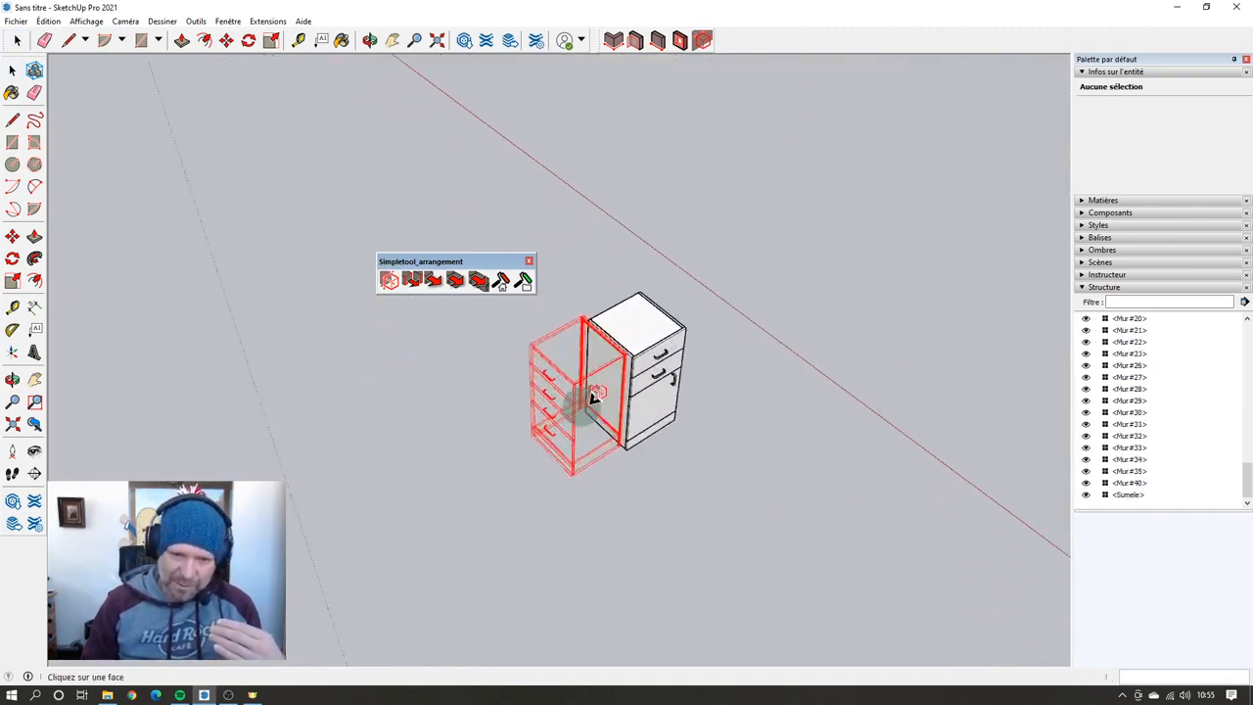
scroll(569, 421, down, 3)
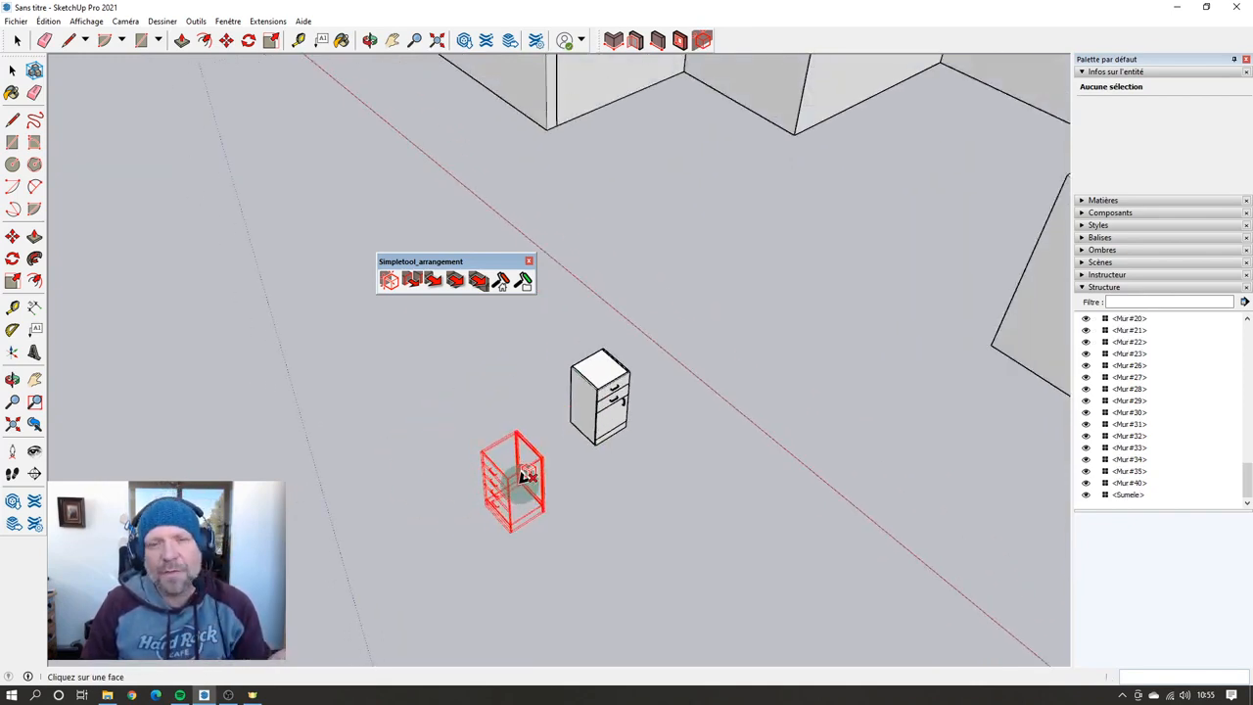
middle_drag(524, 476, 634, 439)
scroll(556, 443, down, 3)
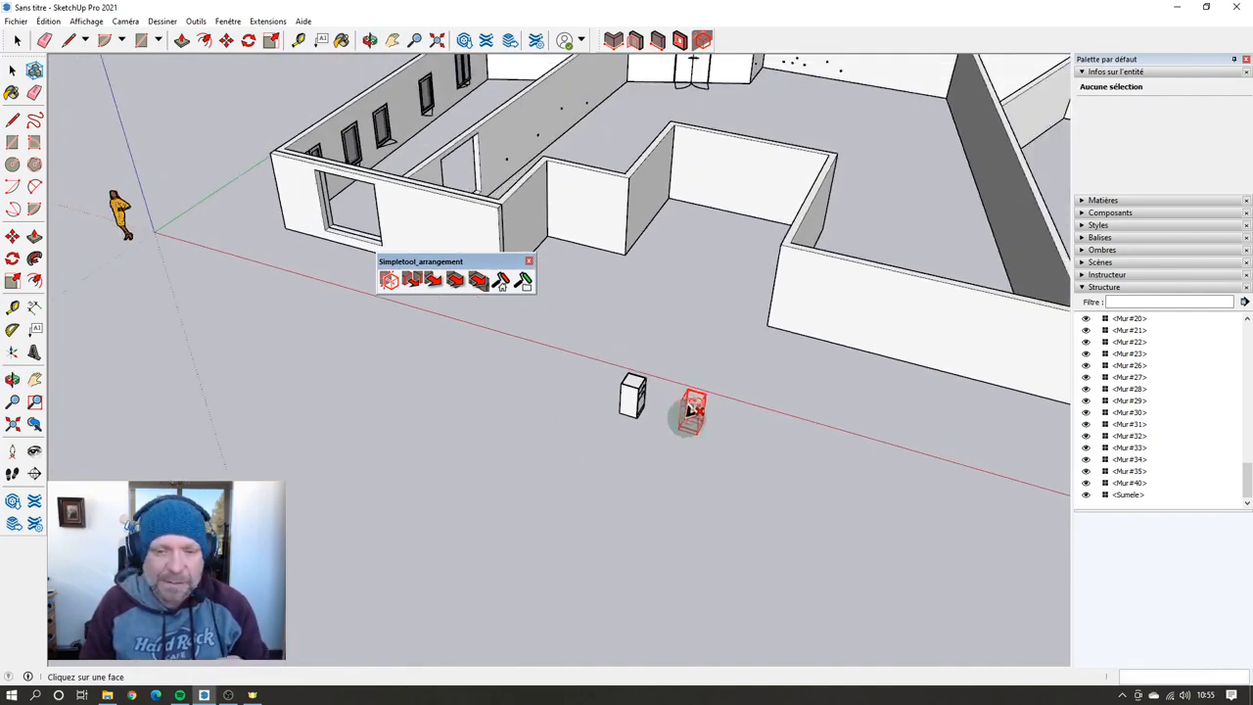
scroll(630, 442, up, 4)
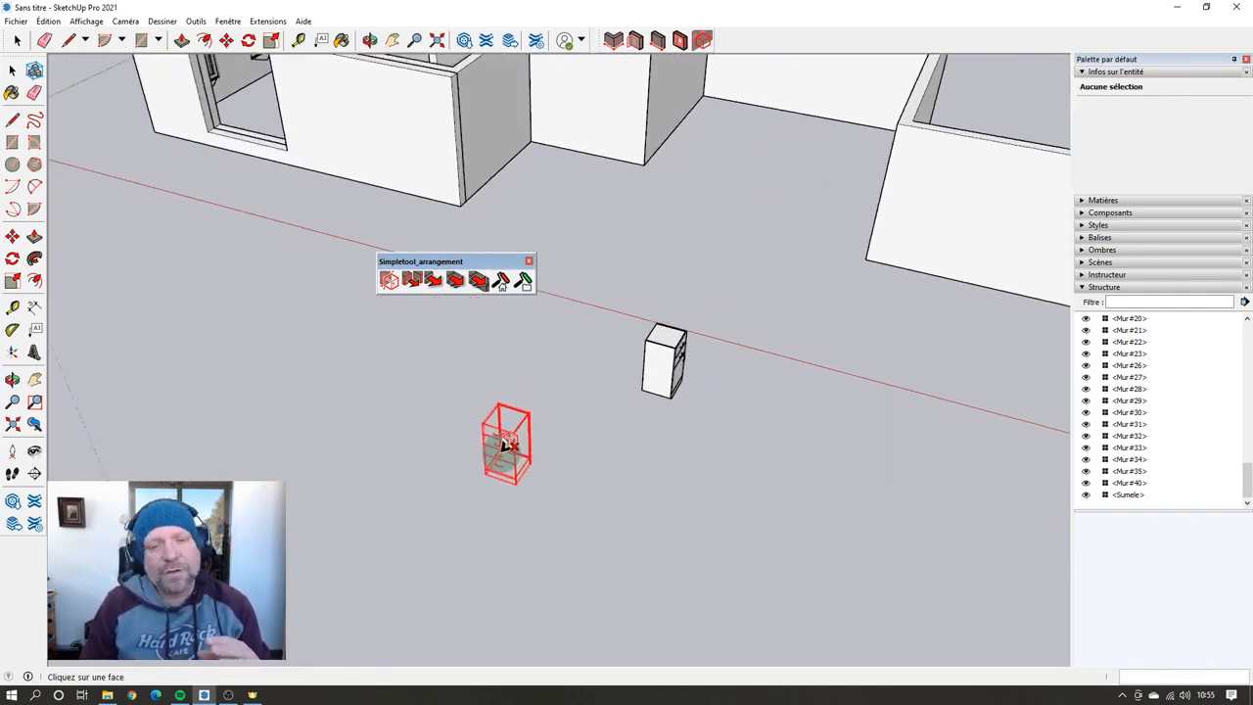
scroll(505, 446, down, 6)
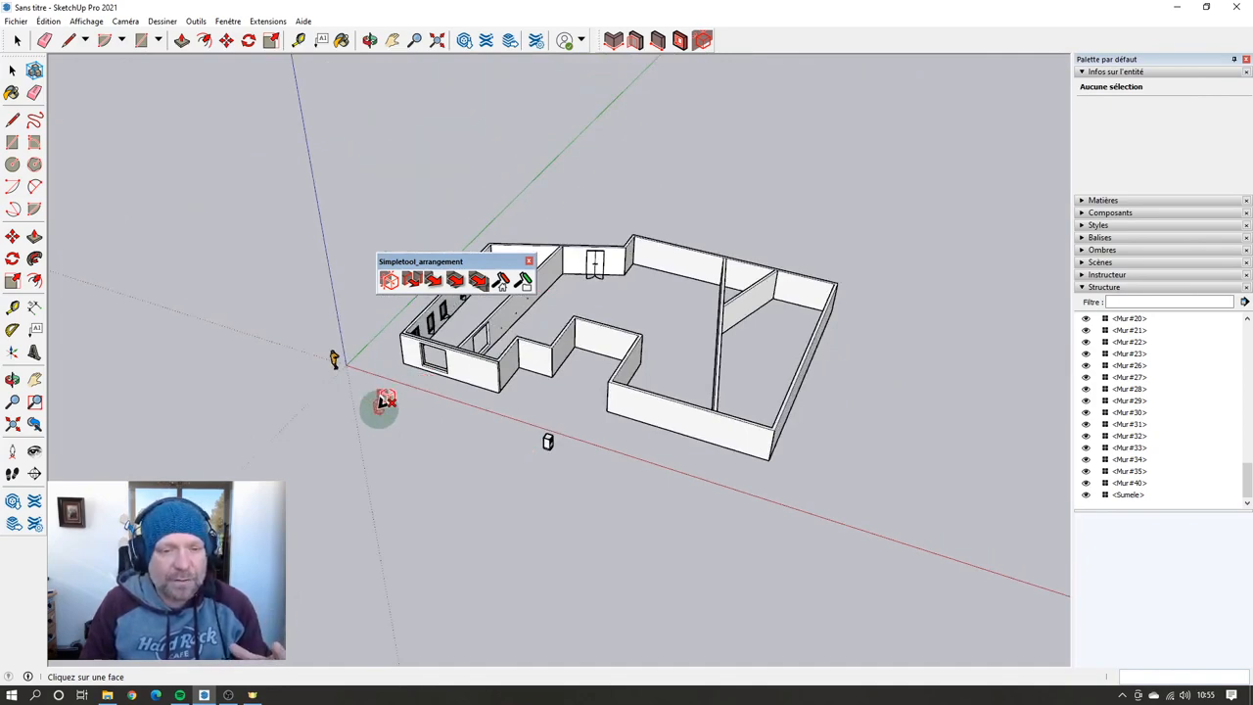
scroll(527, 451, up, 3)
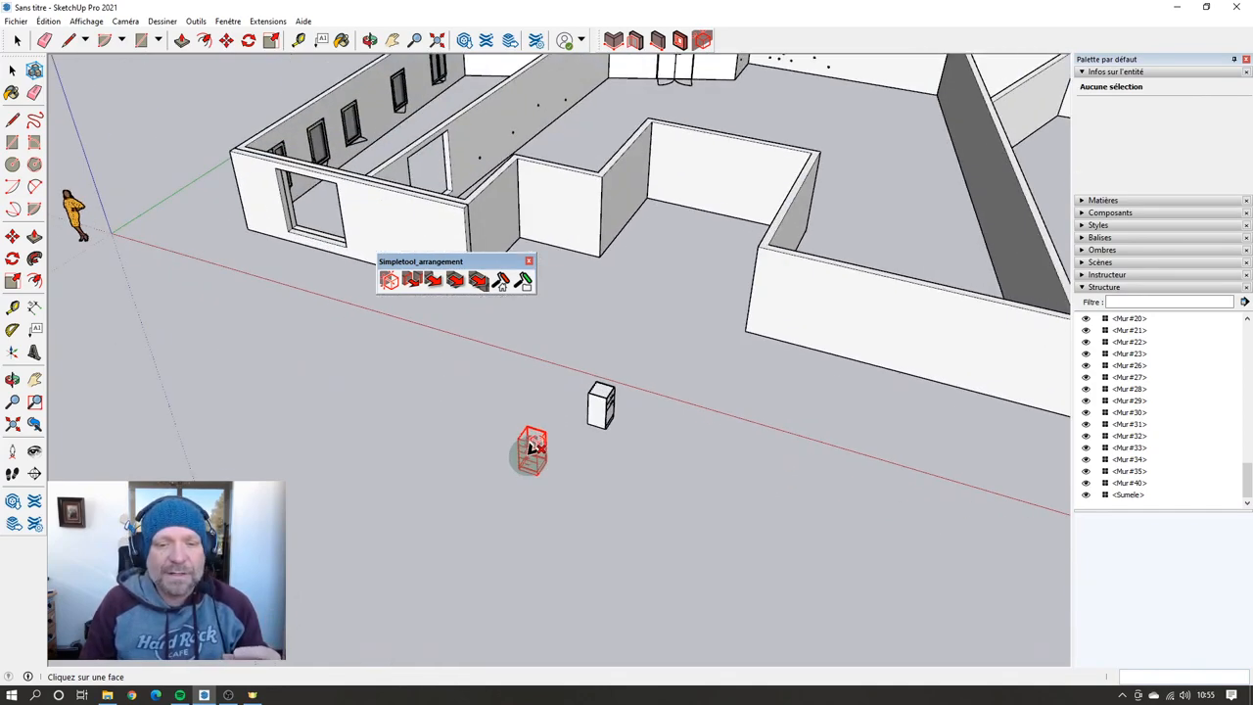
scroll(530, 445, up, 5)
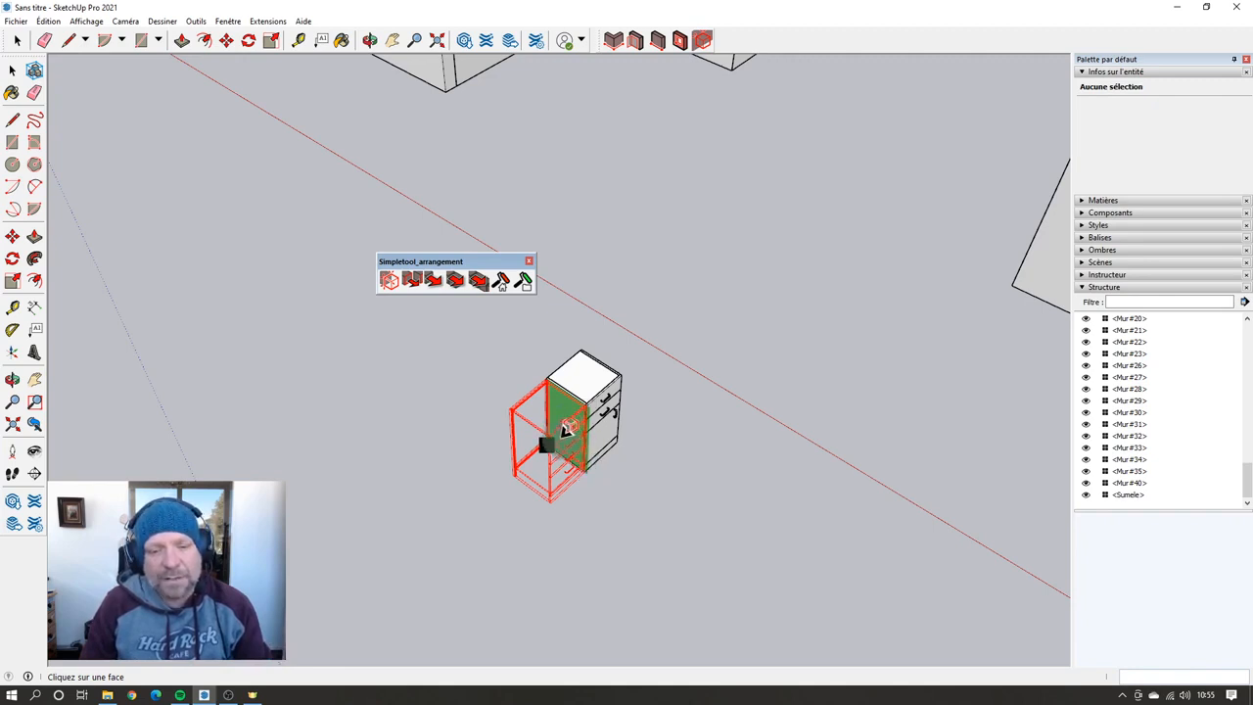
click(566, 431)
click(548, 501)
click(512, 538)
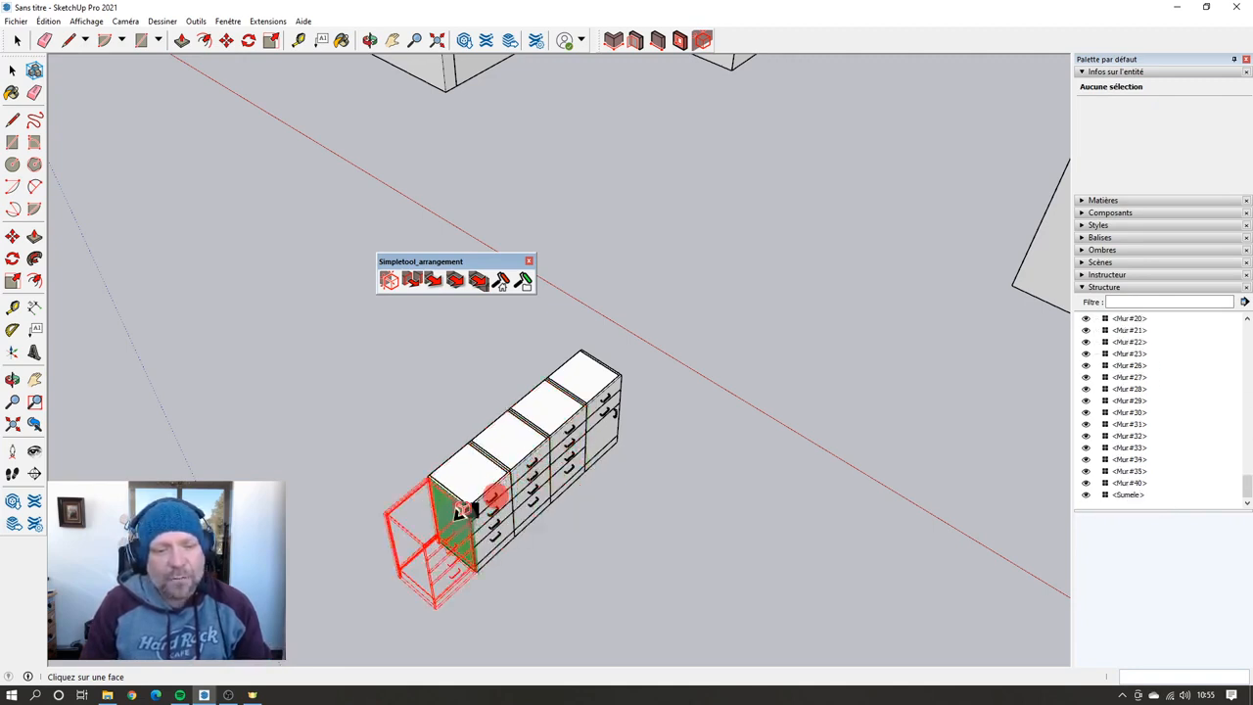
scroll(462, 509, down, 5)
scroll(523, 425, up, 5)
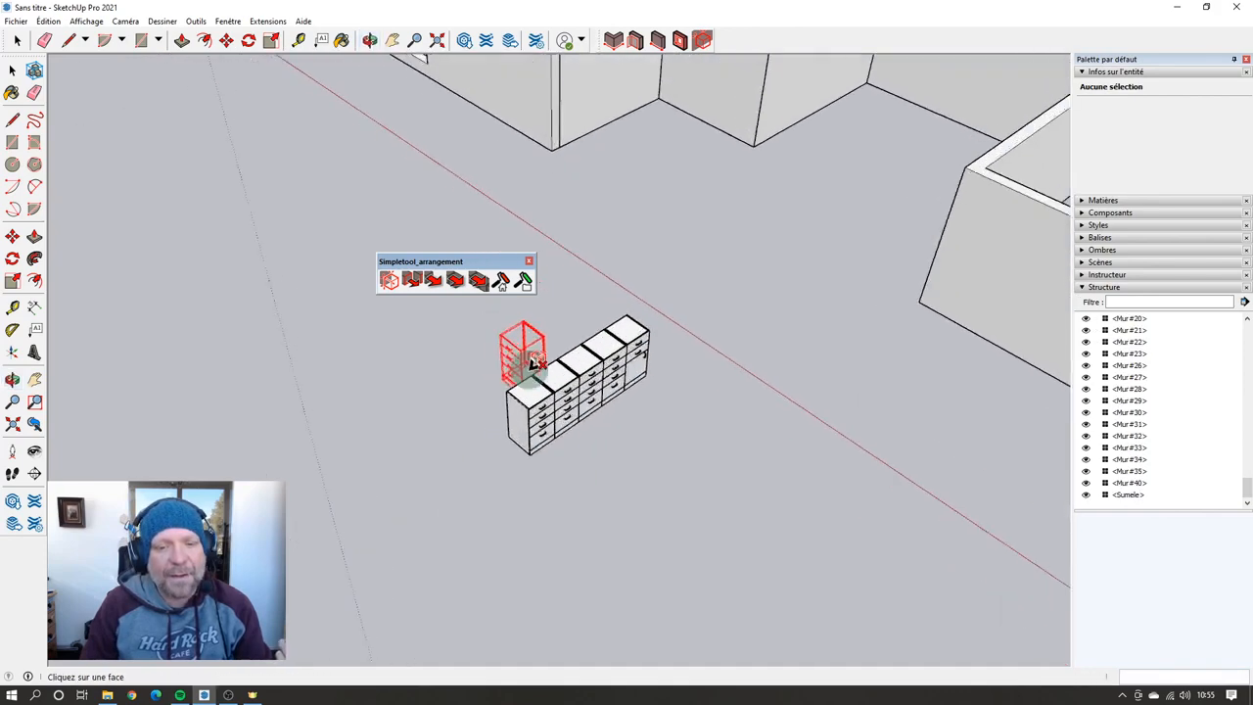
scroll(537, 362, up, 4)
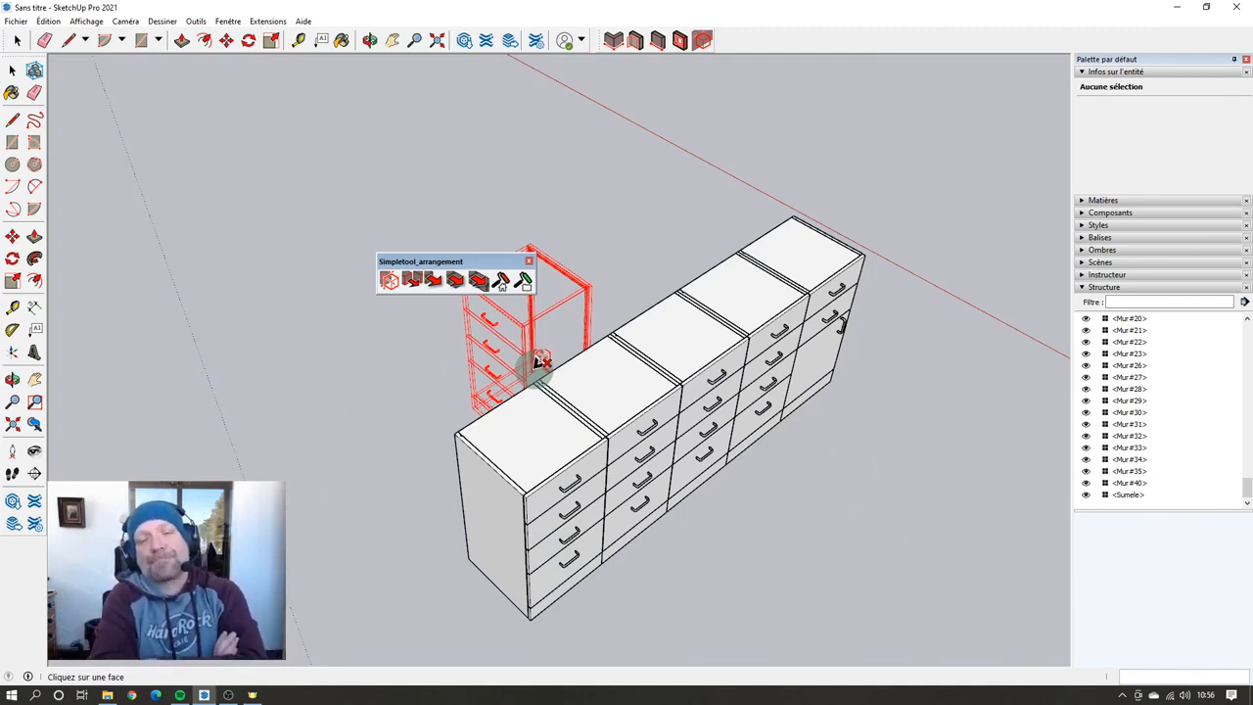
Step: Set the Simpletool arrangement insert library folder to the lib\insert directory of Adebeo_SimpleTool
click(389, 280)
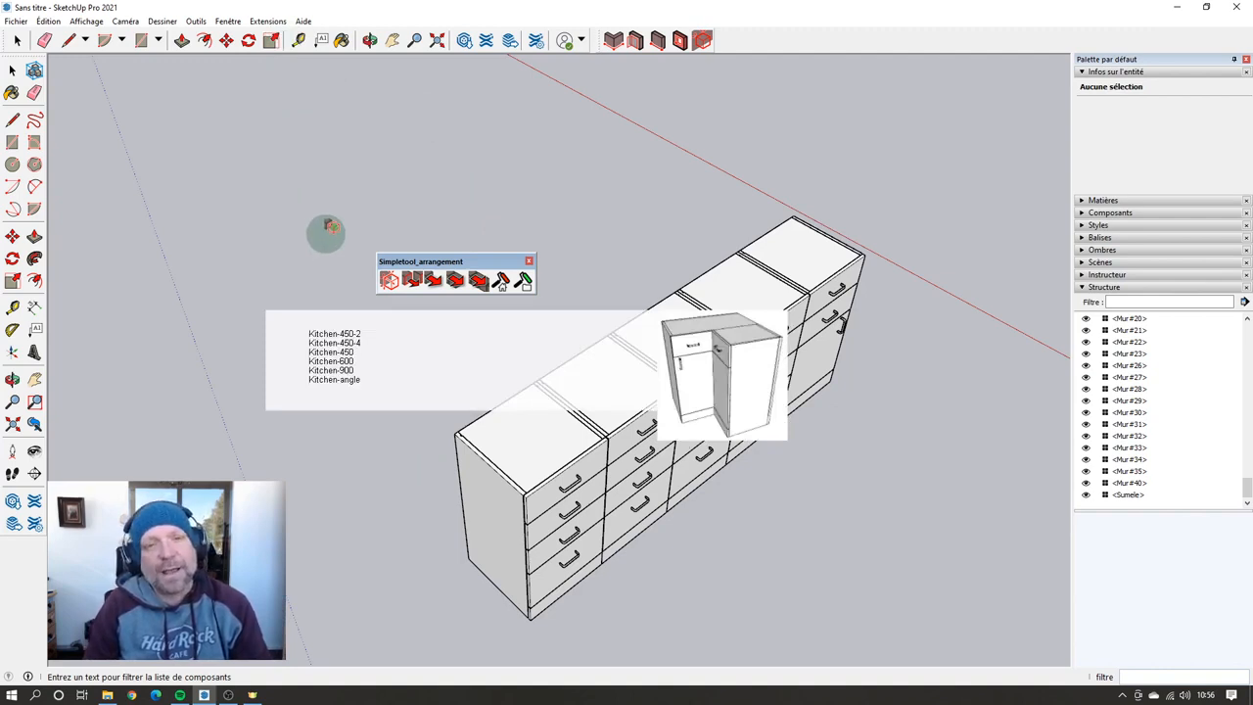
key(space)
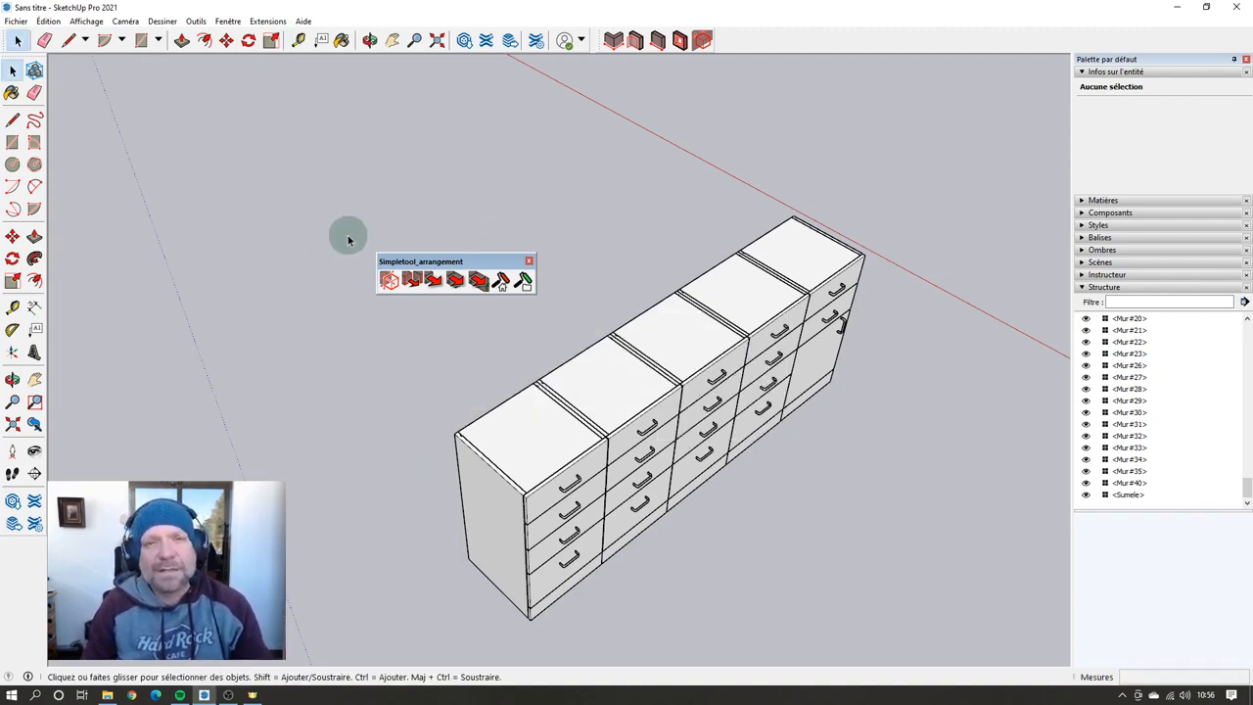
click(268, 21)
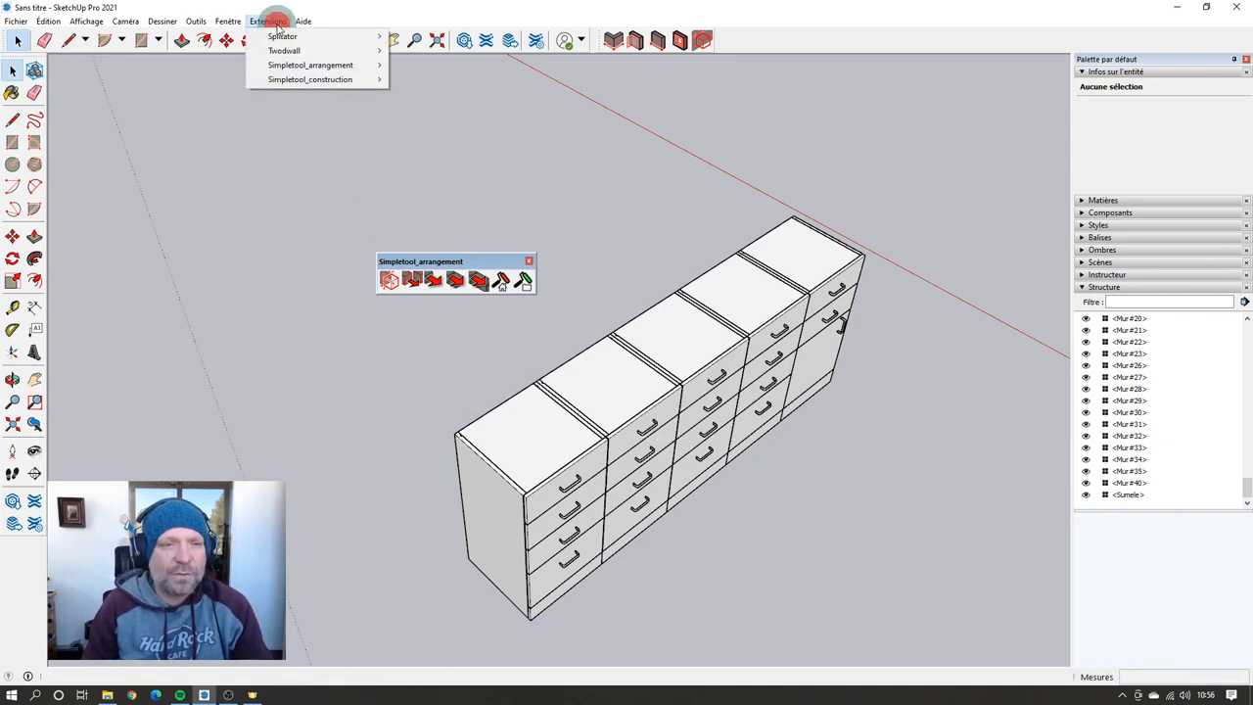
mouse_move(329, 69)
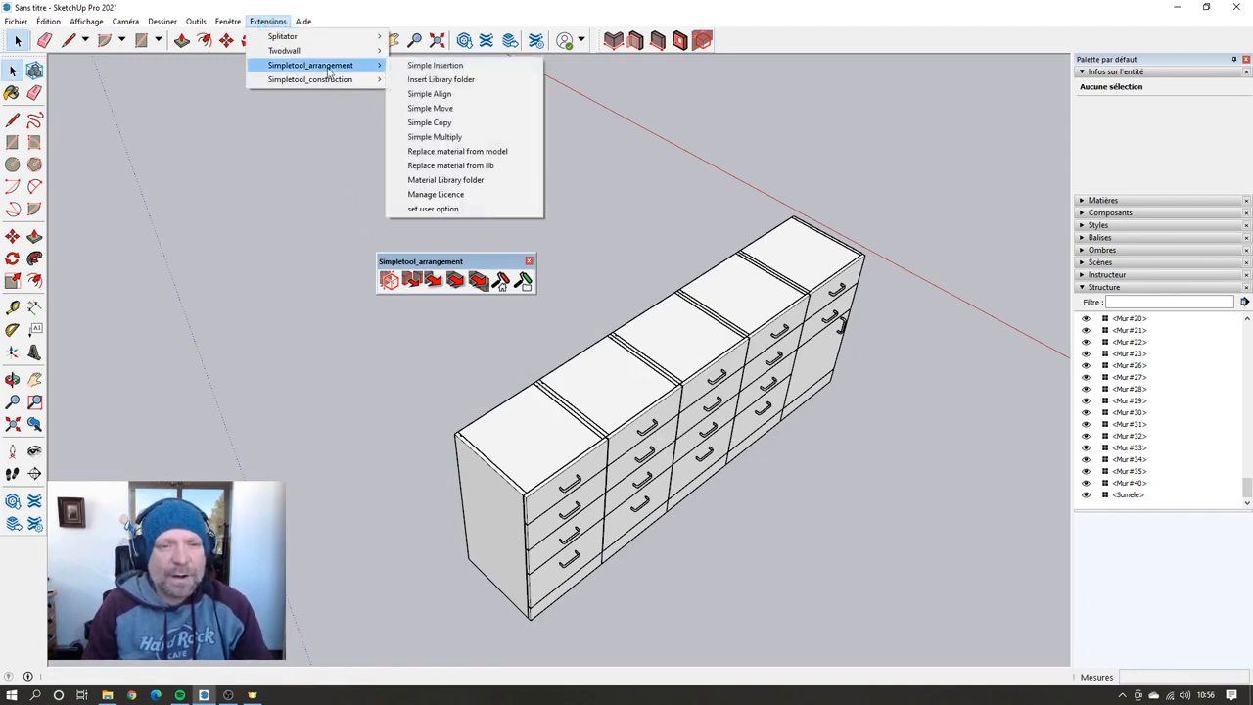
click(458, 80)
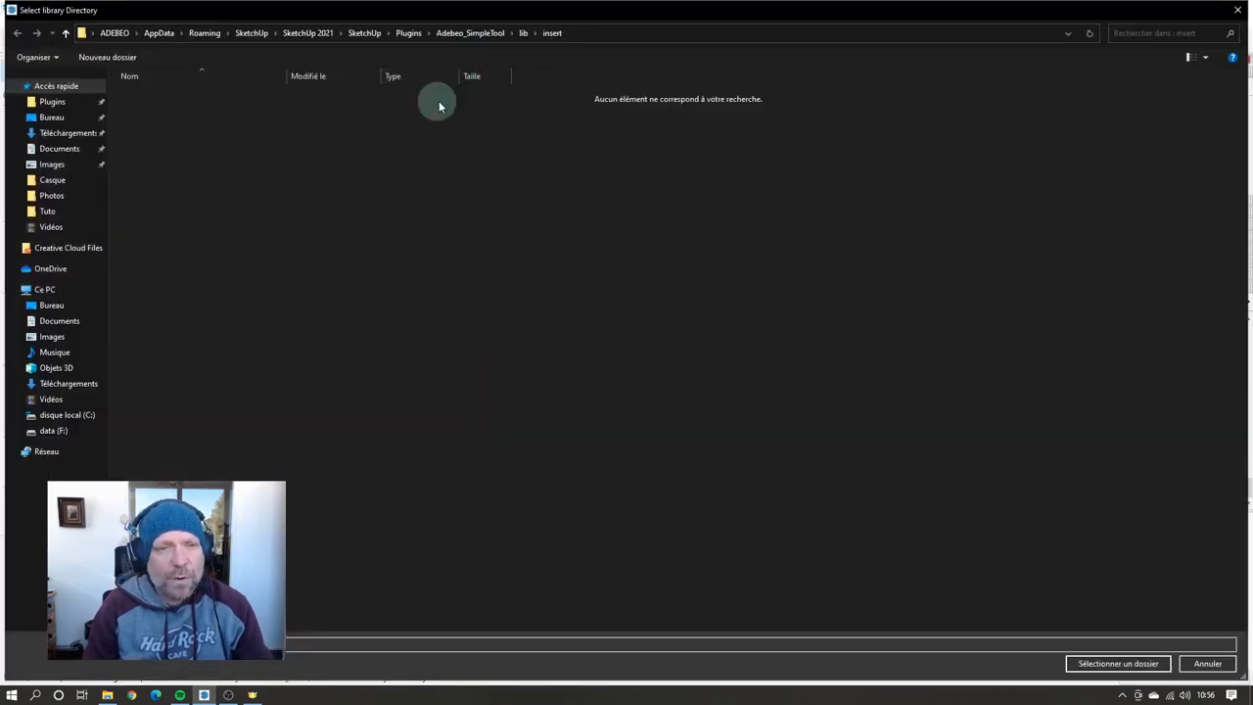
click(1144, 664)
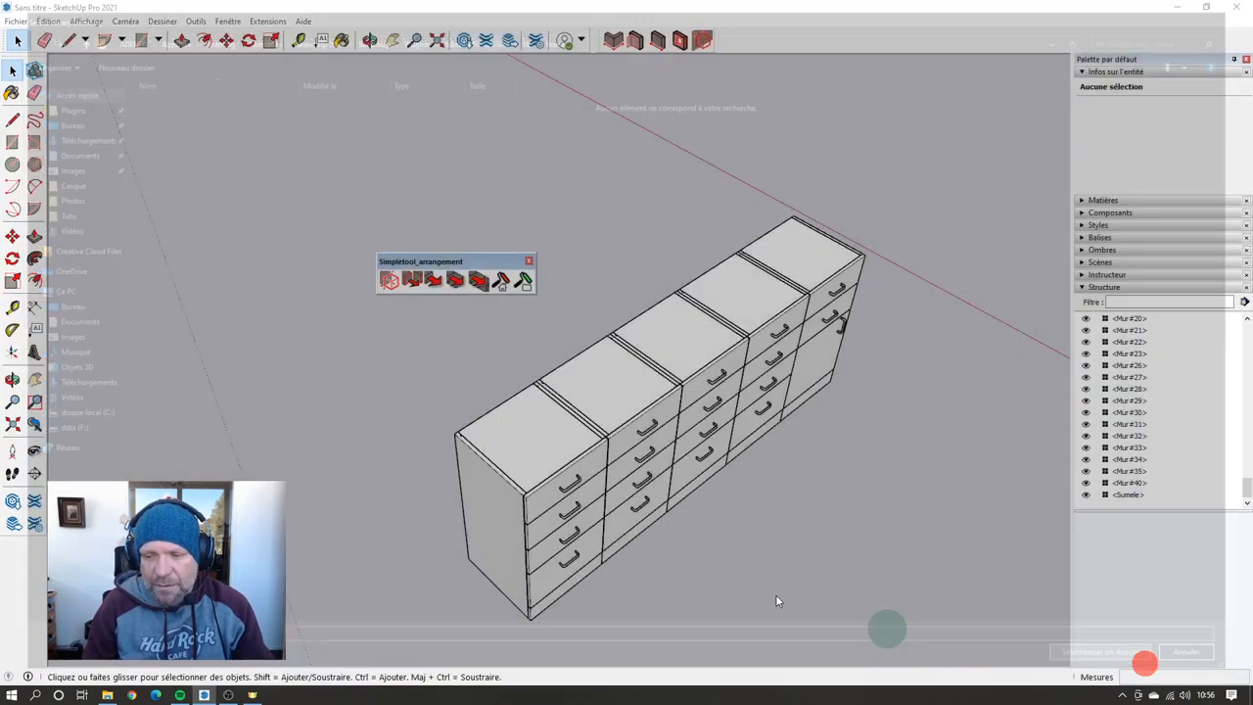
click(658, 377)
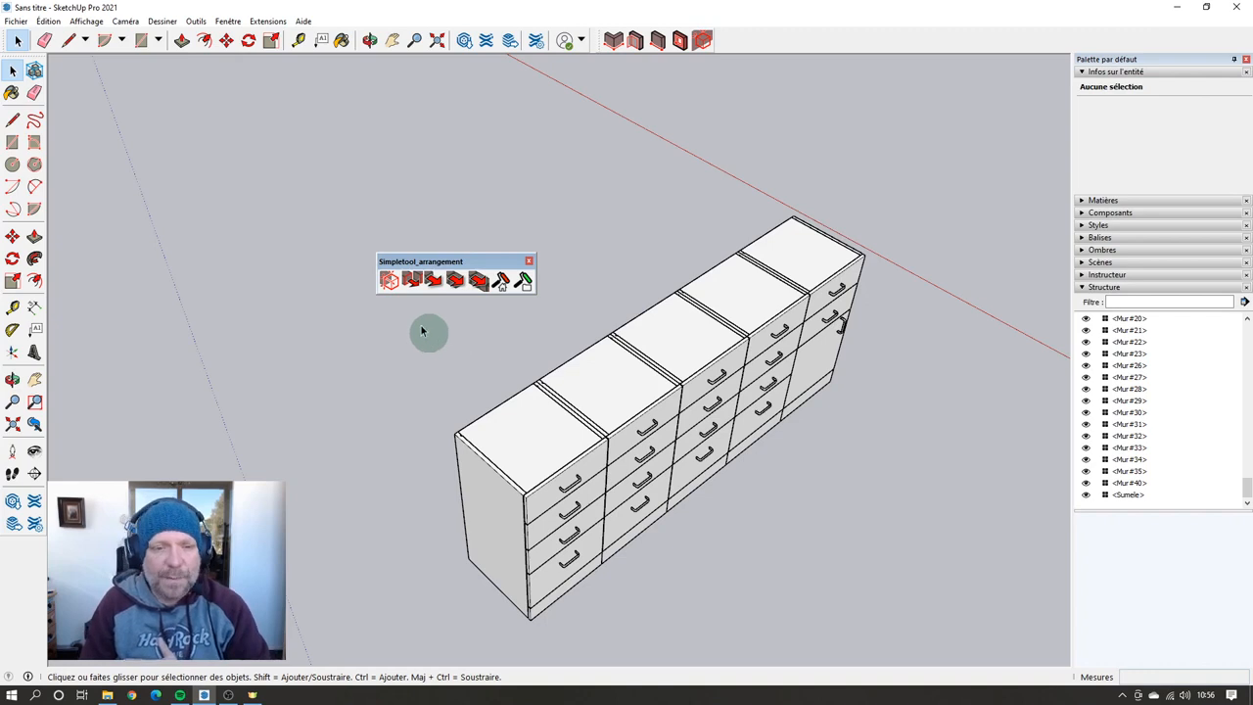
Step: Insert two Kitchen-angle corner cabinets at the original cabinet's end of the row, the second against the first one's return side
click(388, 280)
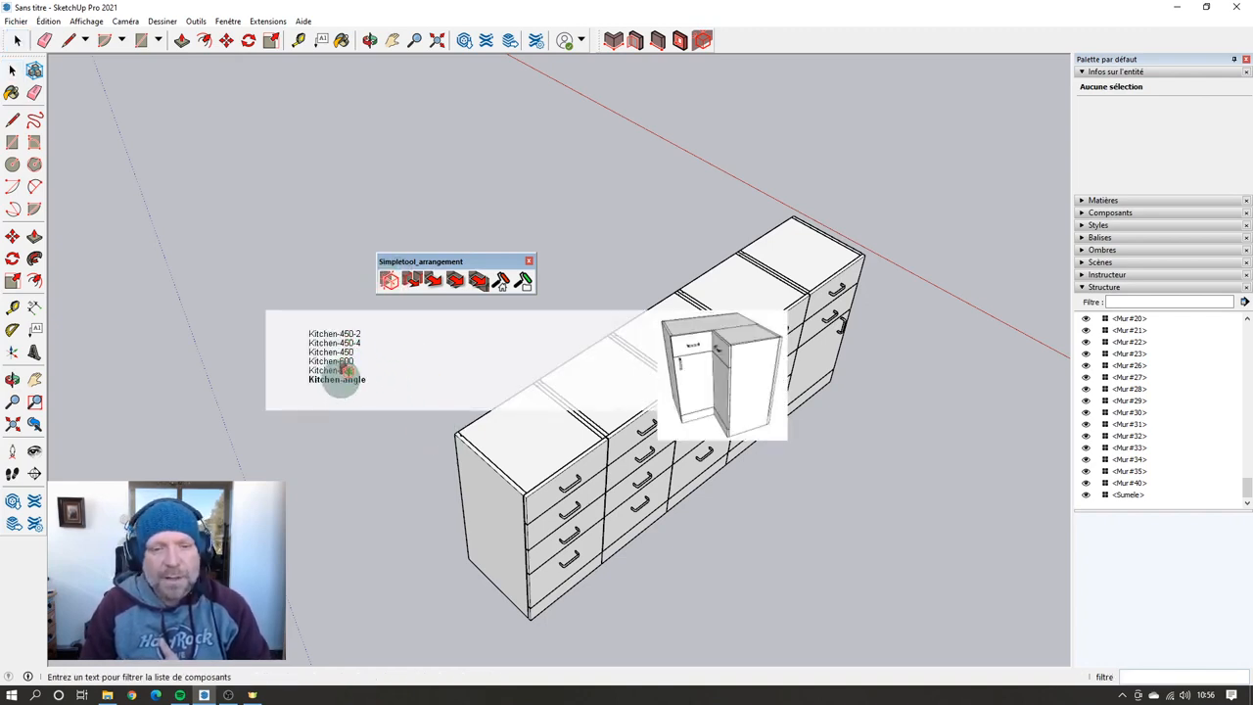
click(339, 379)
scroll(263, 343, down, 6)
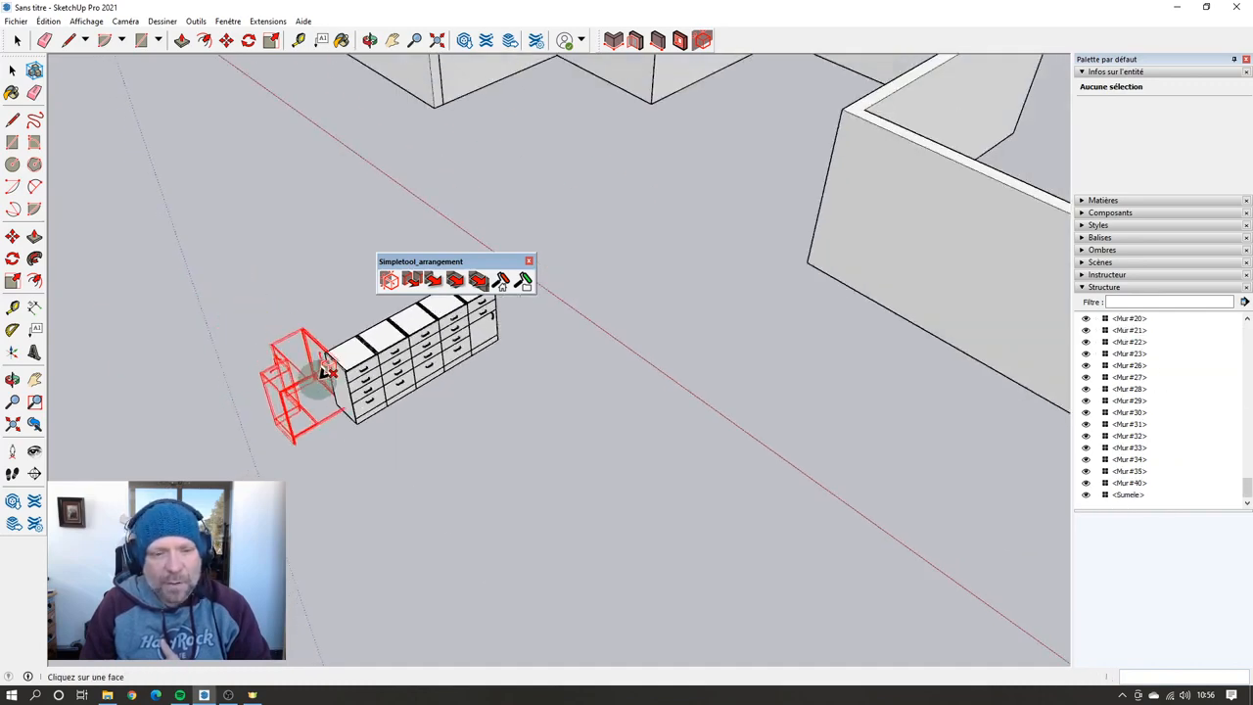
middle_drag(377, 392, 1155, 268)
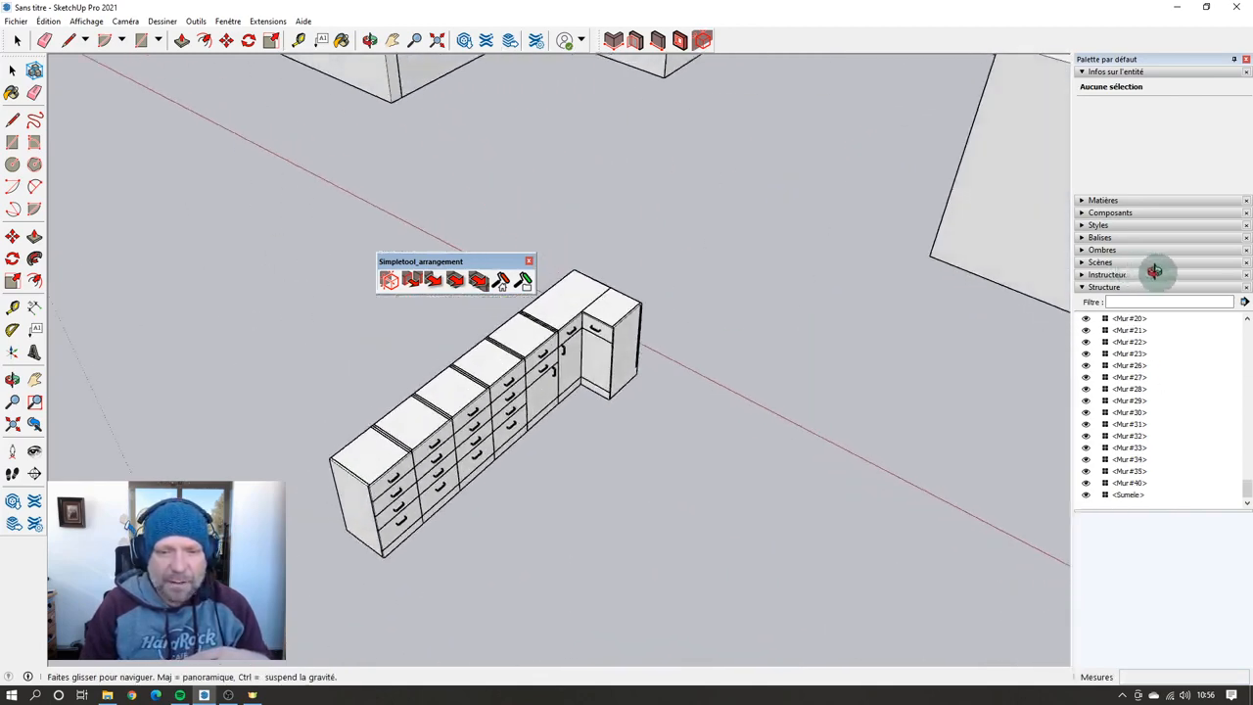
scroll(549, 372, up, 5)
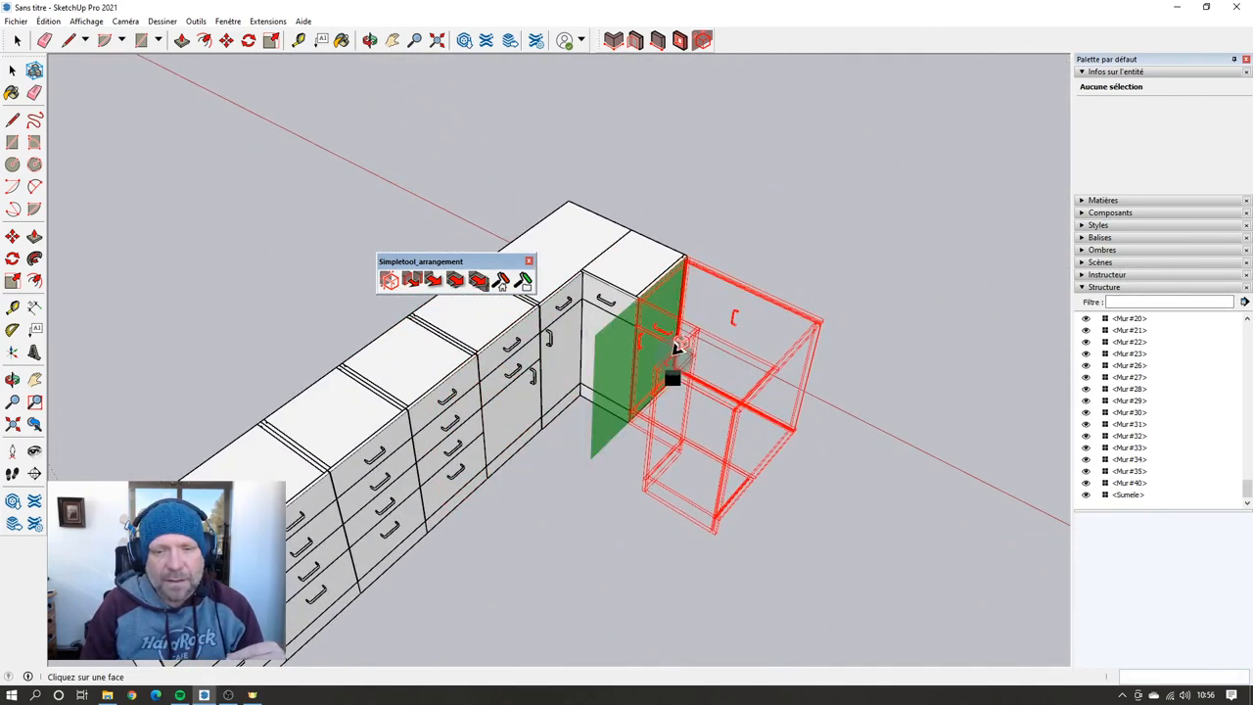
click(674, 344)
middle_drag(671, 374, 733, 392)
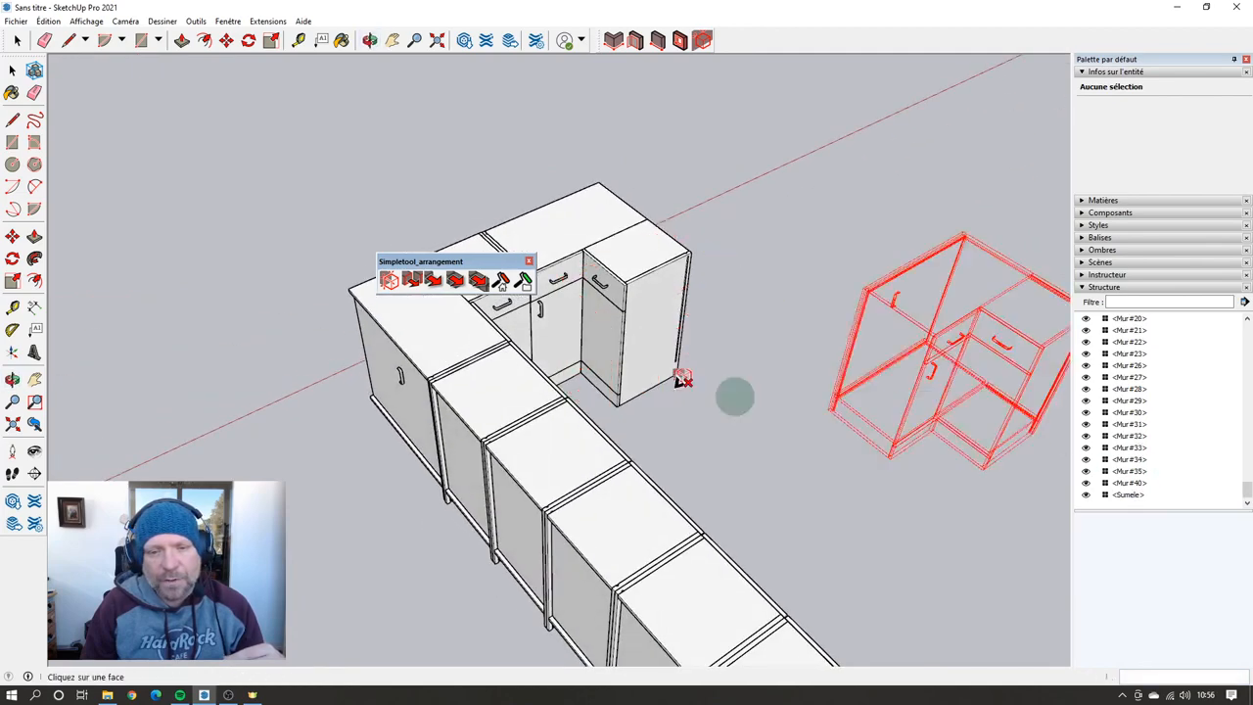
Step: Insert five Kitchen-450-4 drawer cabinets in a row from the second corner cabinet, facing the first row in a U shape
click(395, 286)
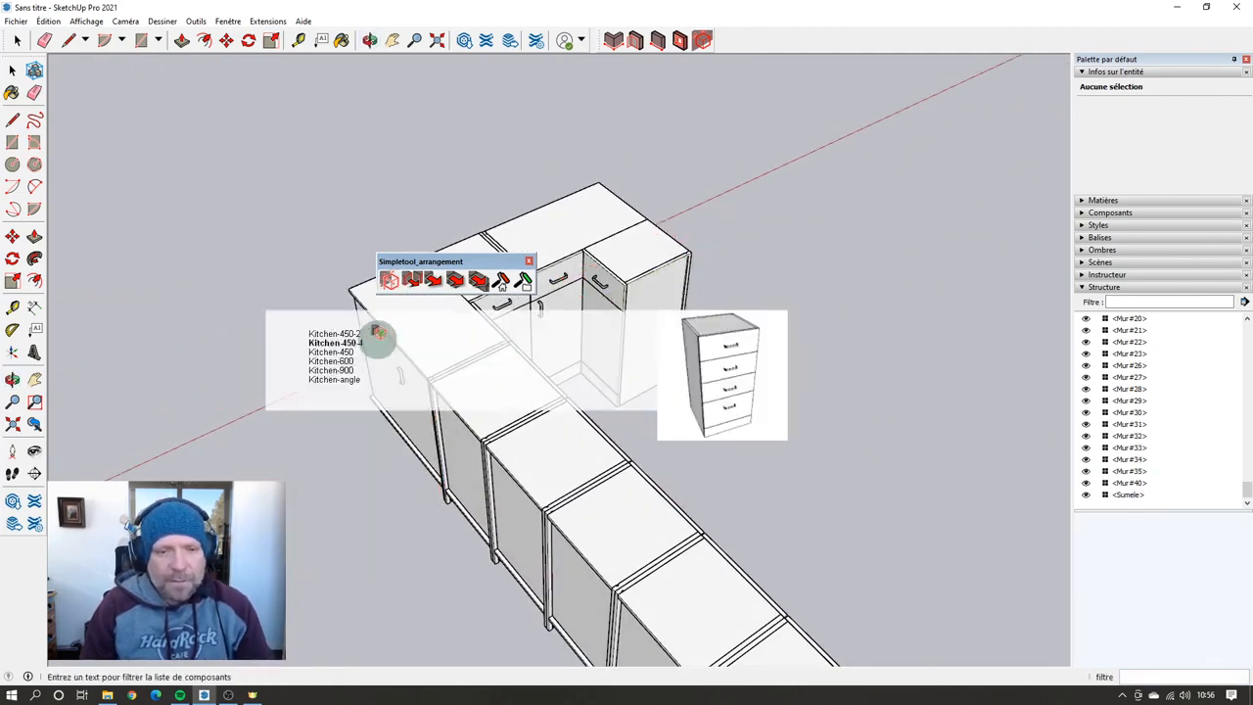
click(358, 342)
click(713, 370)
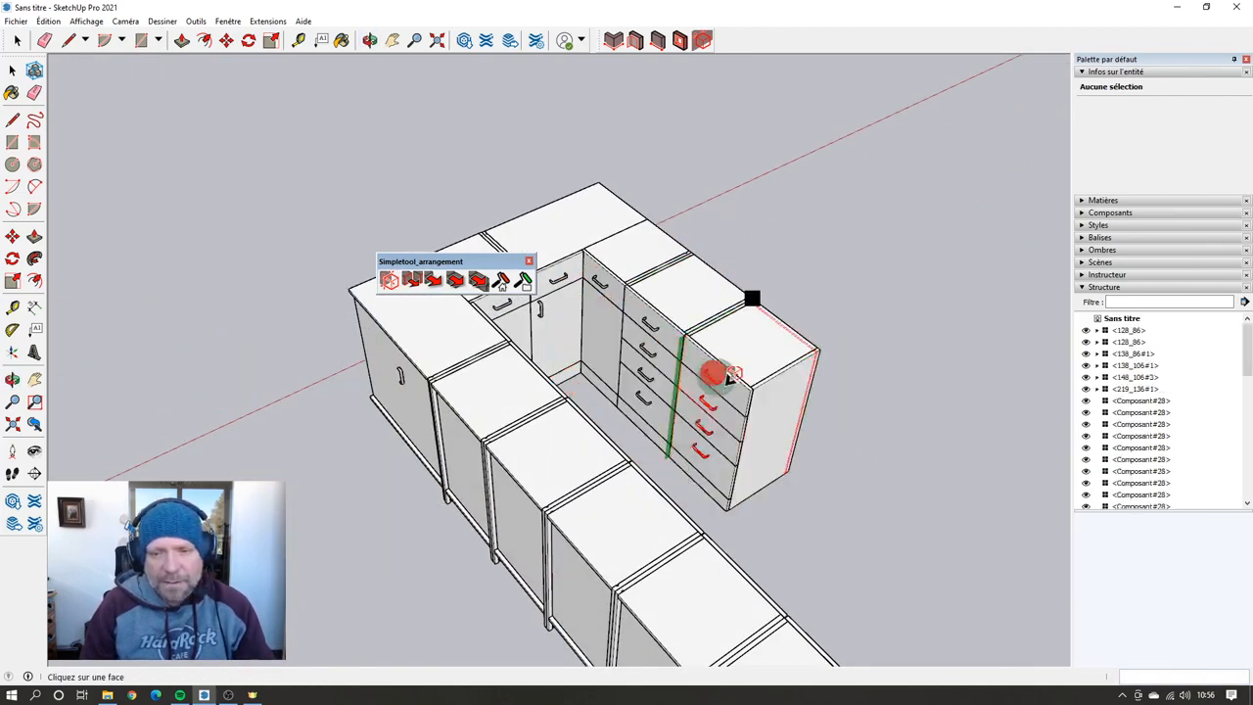
scroll(778, 431, down, 3)
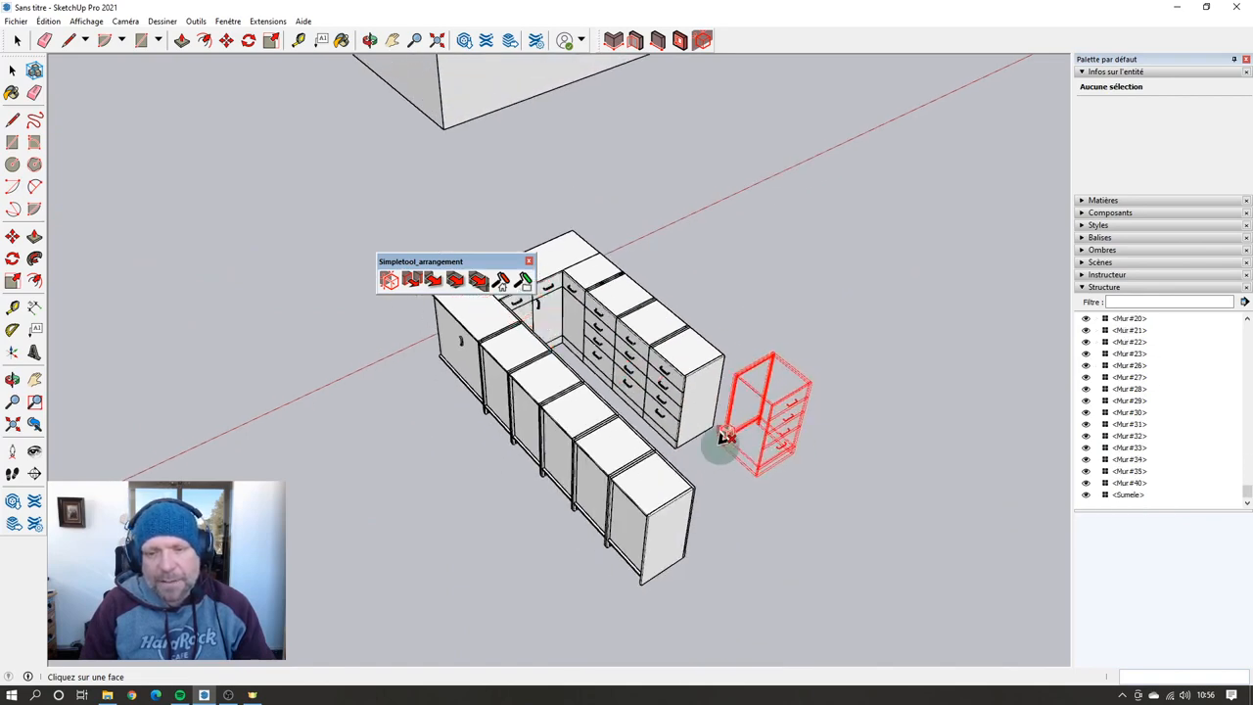
click(715, 425)
click(747, 450)
middle_drag(736, 436, 450, 427)
scroll(749, 426, down, 2)
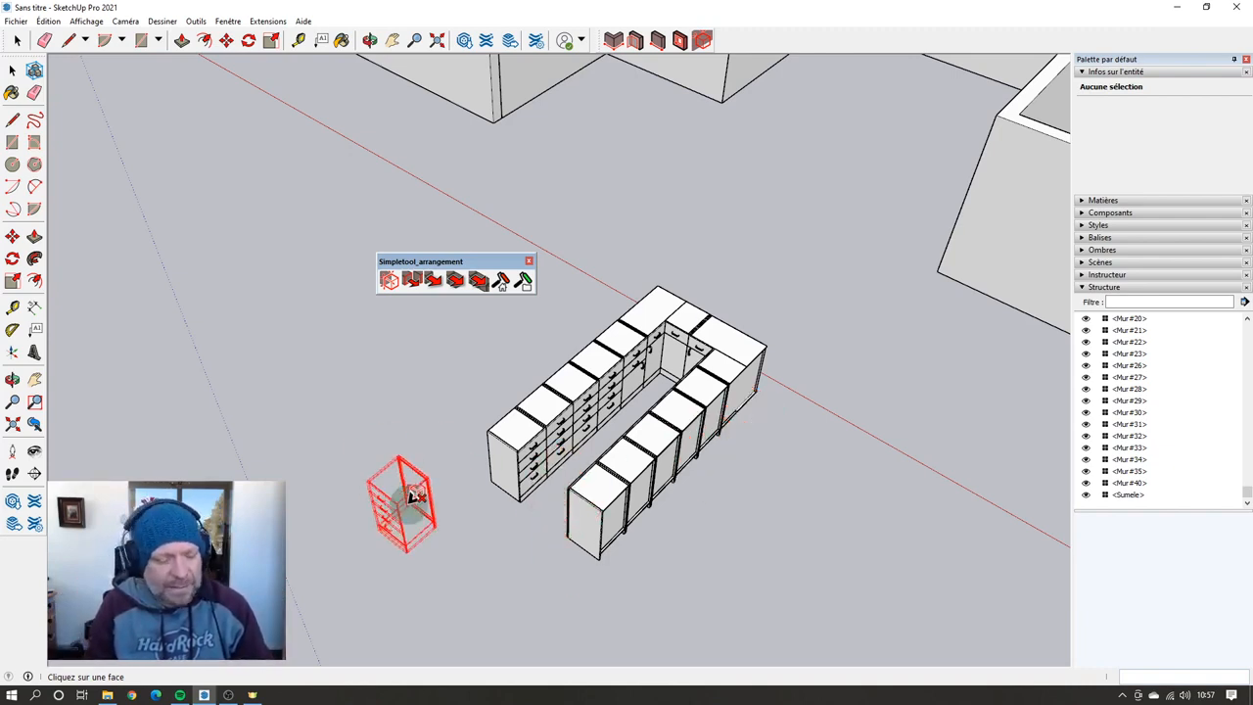
Step: Insert three Kitchen-900 cabinets side by side in a separate row beside the open end of the U-shaped cabinet run
click(431, 366)
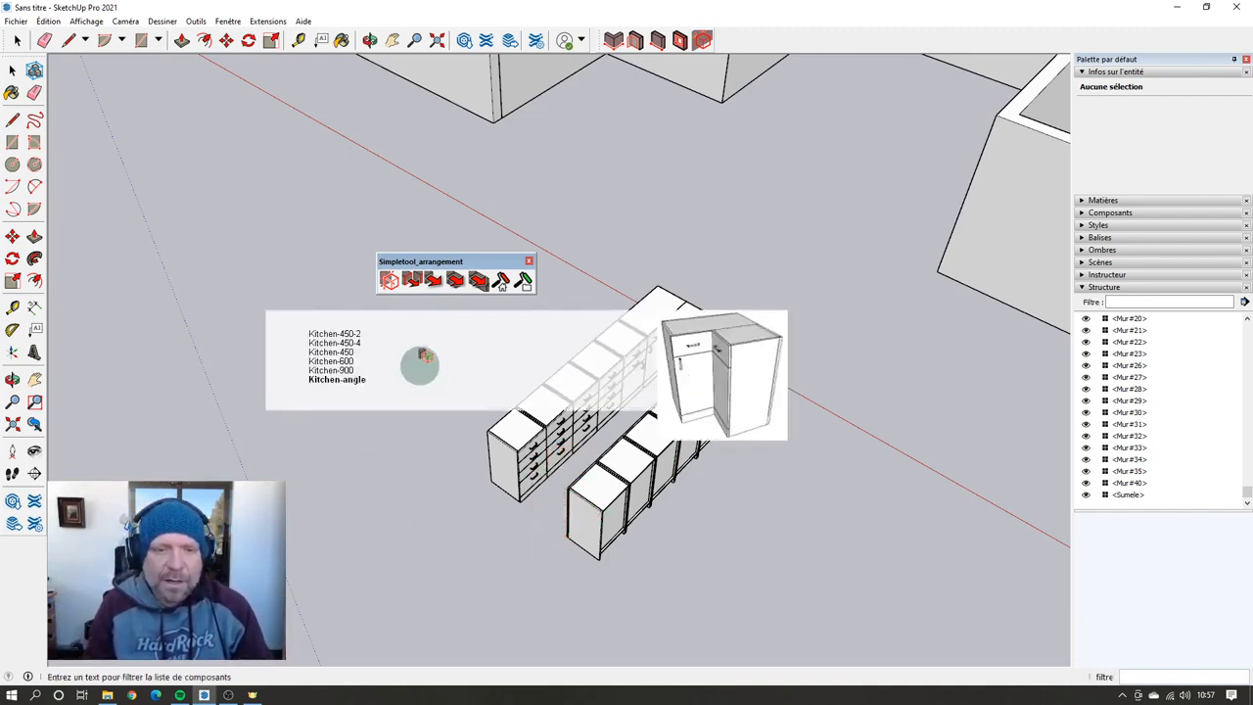
click(350, 369)
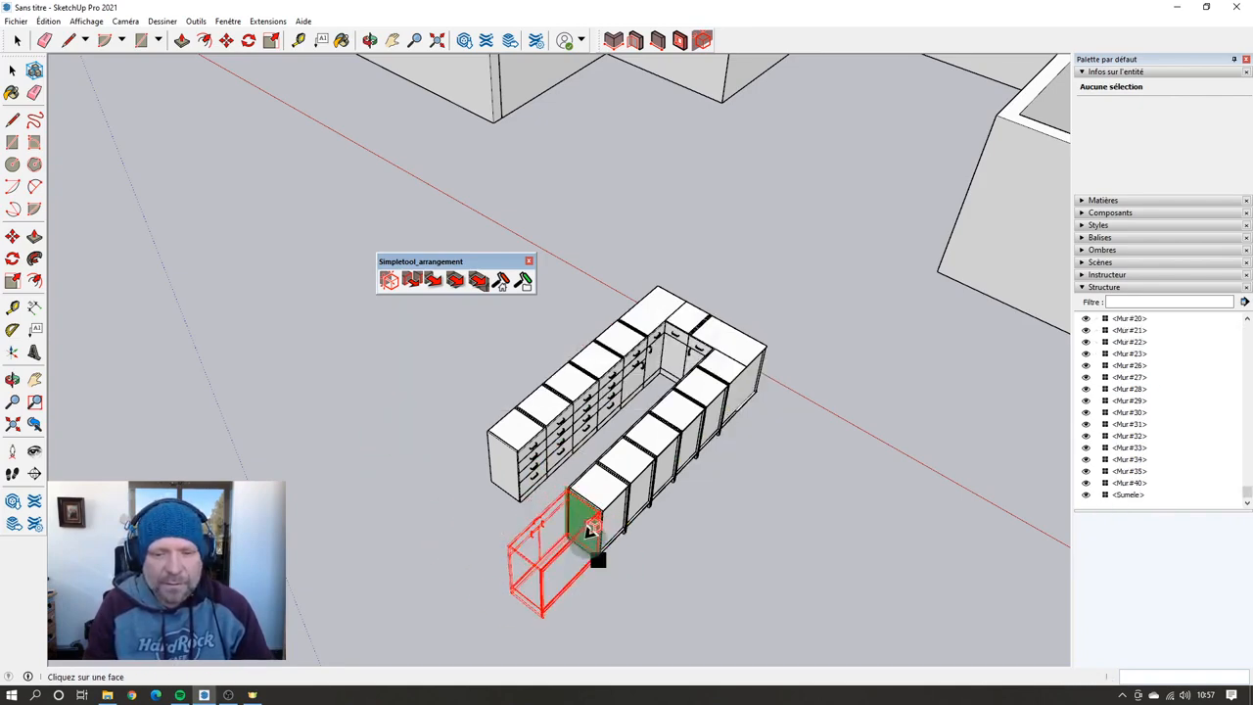
click(704, 526)
scroll(705, 548, down, 2)
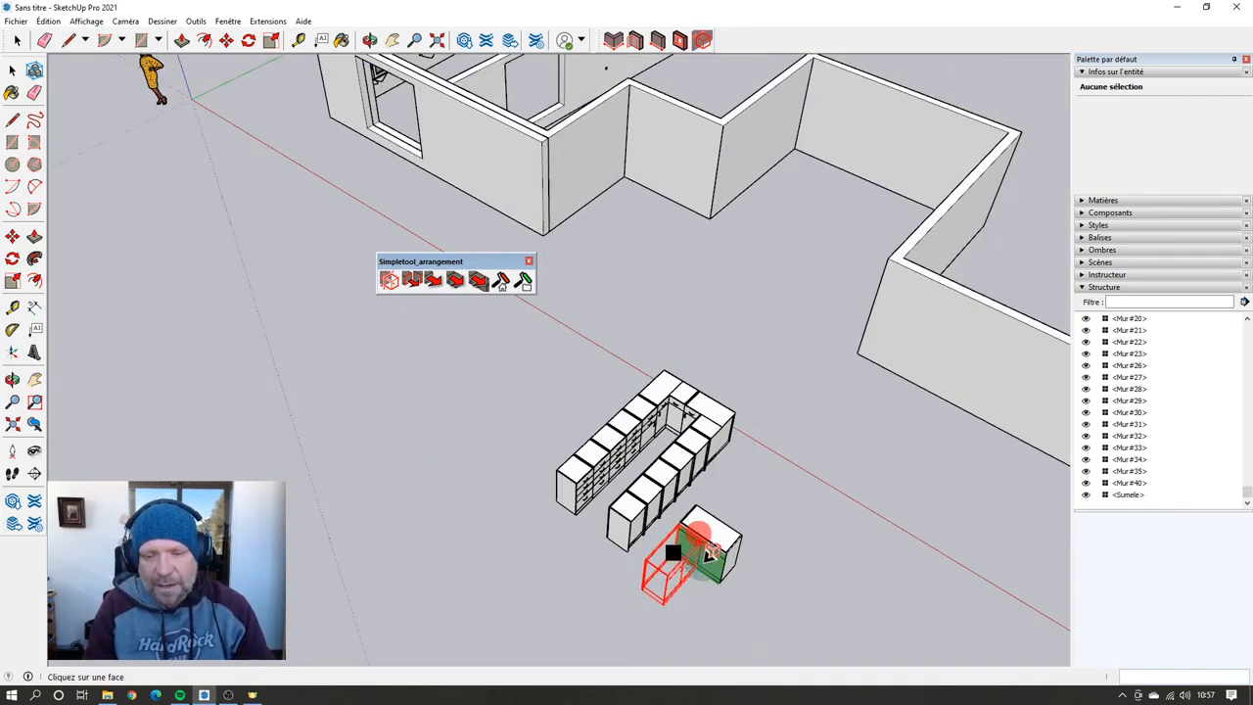
scroll(737, 572, up, 3)
scroll(736, 572, up, 2)
click(711, 519)
scroll(789, 601, down, 2)
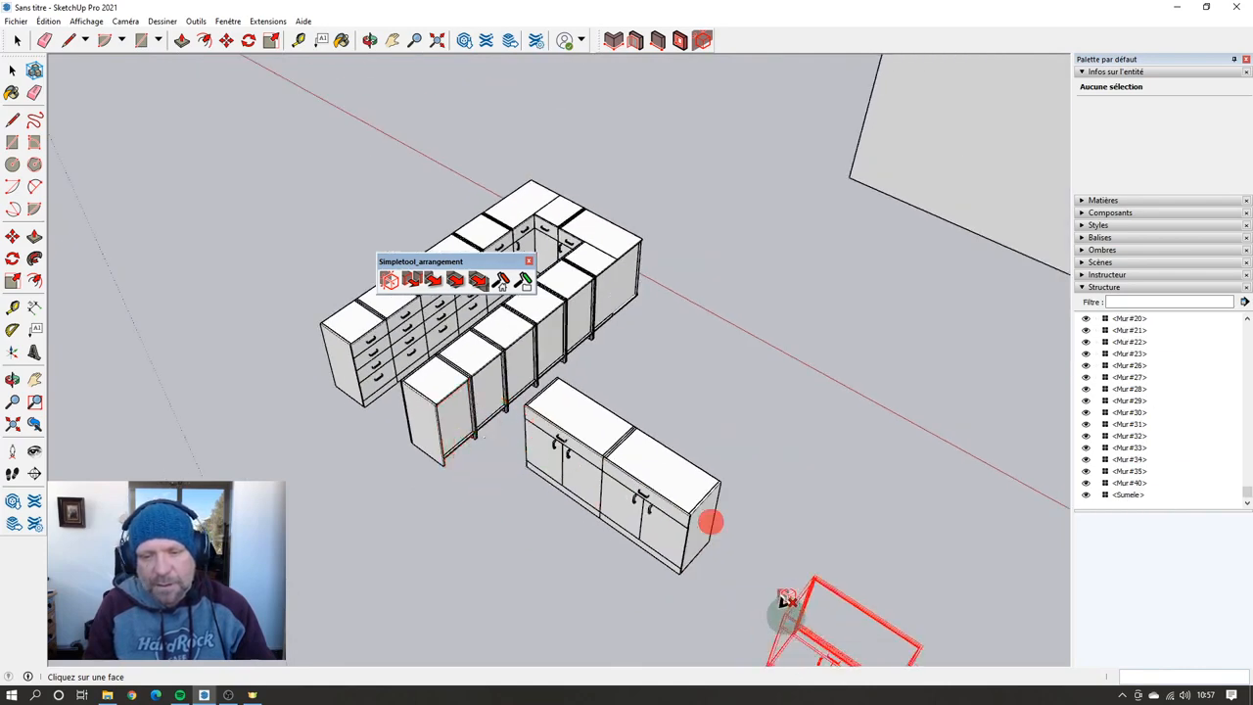
scroll(701, 526, up, 3)
scroll(701, 527, up, 1)
click(699, 490)
scroll(509, 499, down, 3)
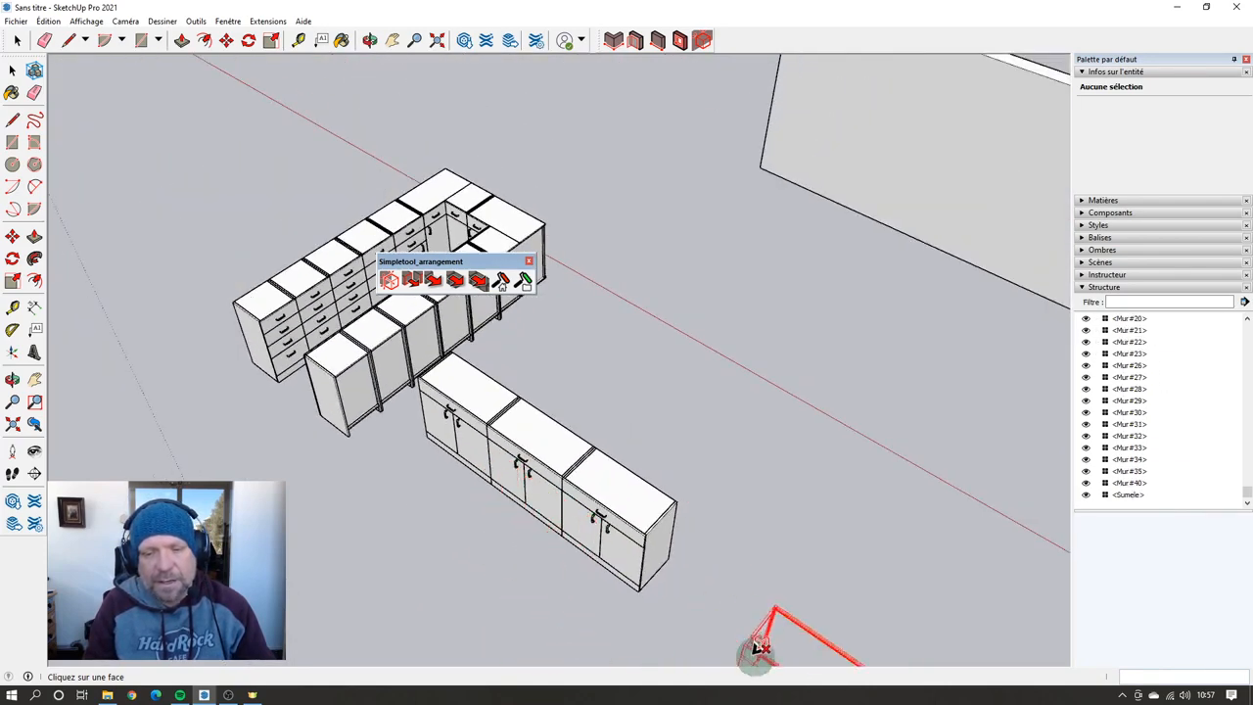
Step: Insert a fourth Kitchen-900 cabinet at the end of the separate row and leave the insertion tool
scroll(602, 470, up, 4)
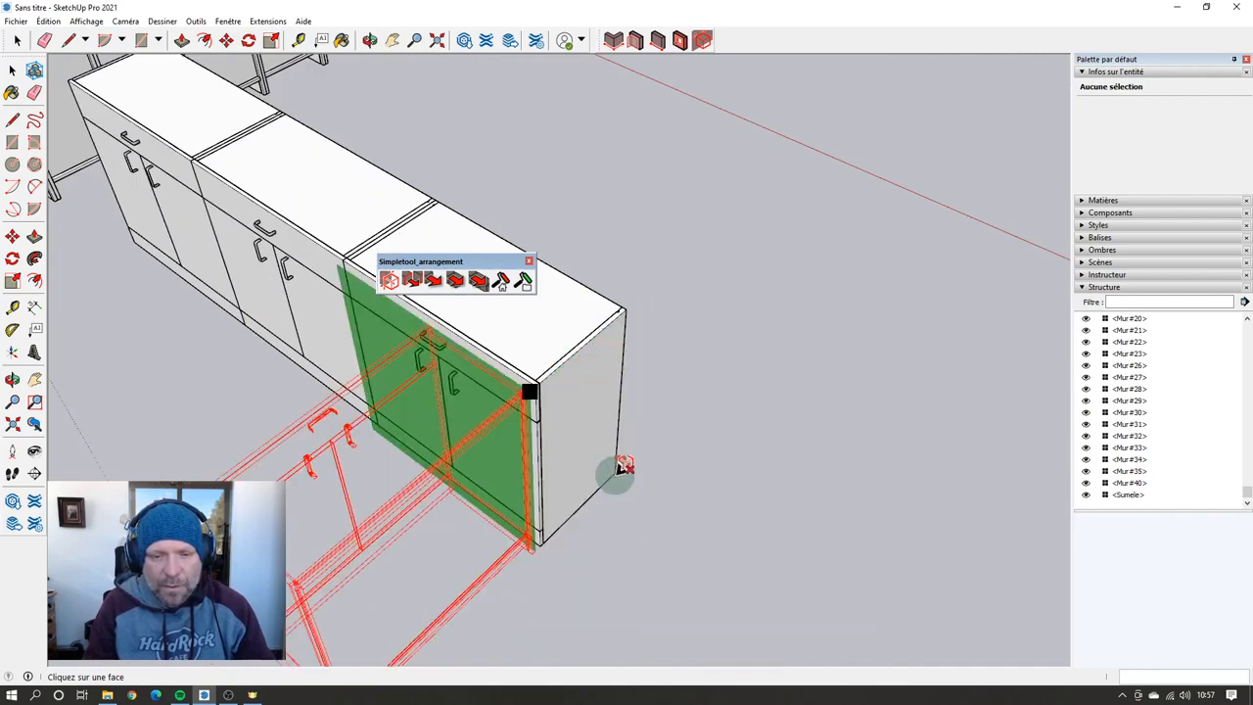
scroll(489, 431, down, 5)
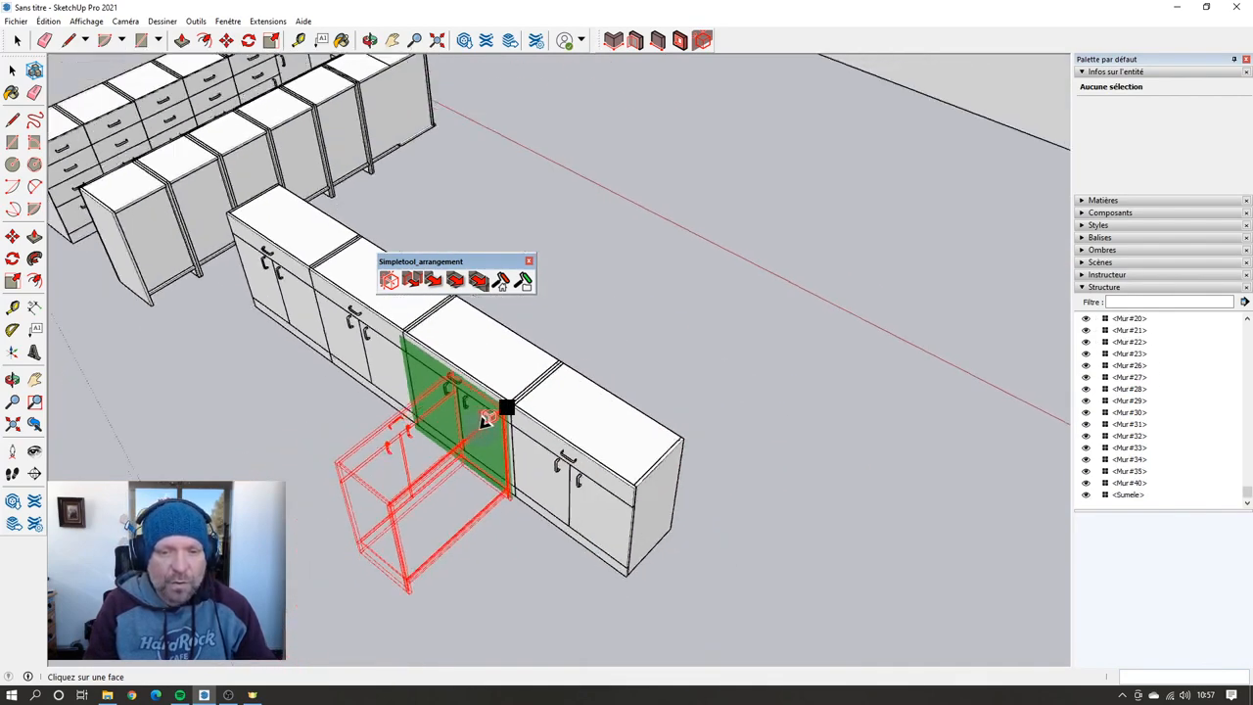
key(space)
middle_drag(490, 459, 648, 472)
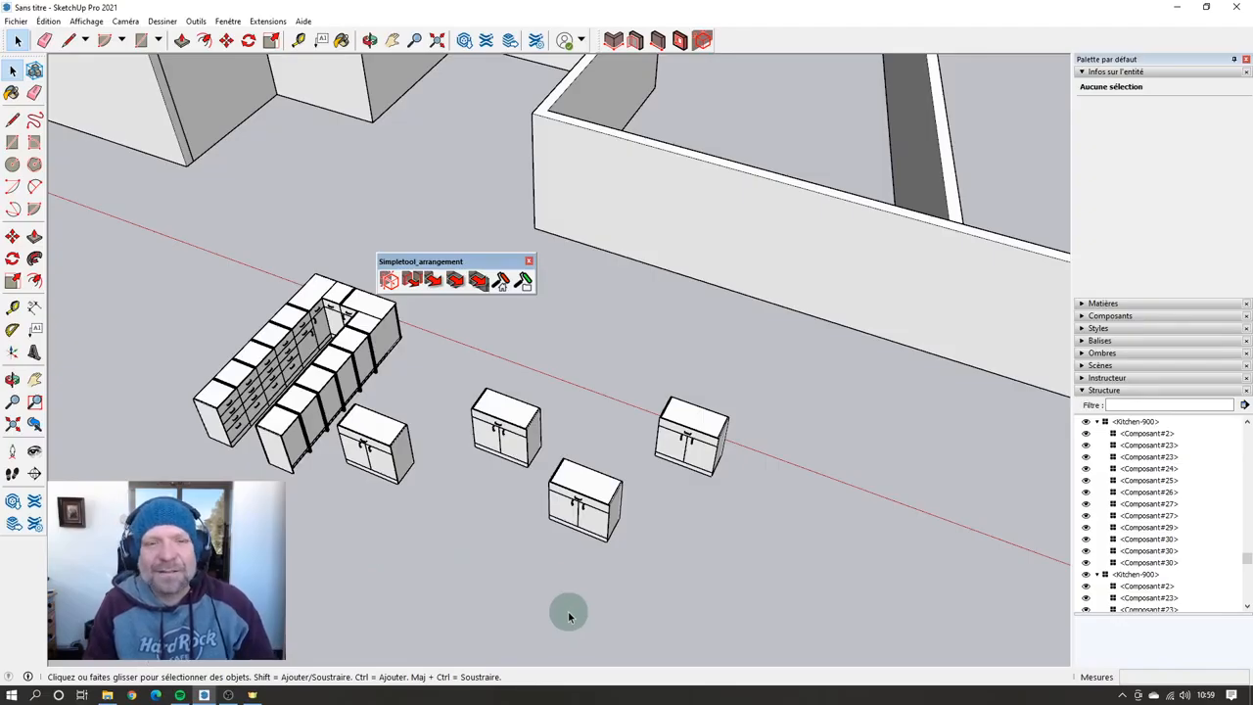
Step: With the Simpletool face alignment tool, align the second separated Kitchen-900 cabinet's front with the first one's and butt their sides together
click(413, 281)
scroll(489, 436, up, 5)
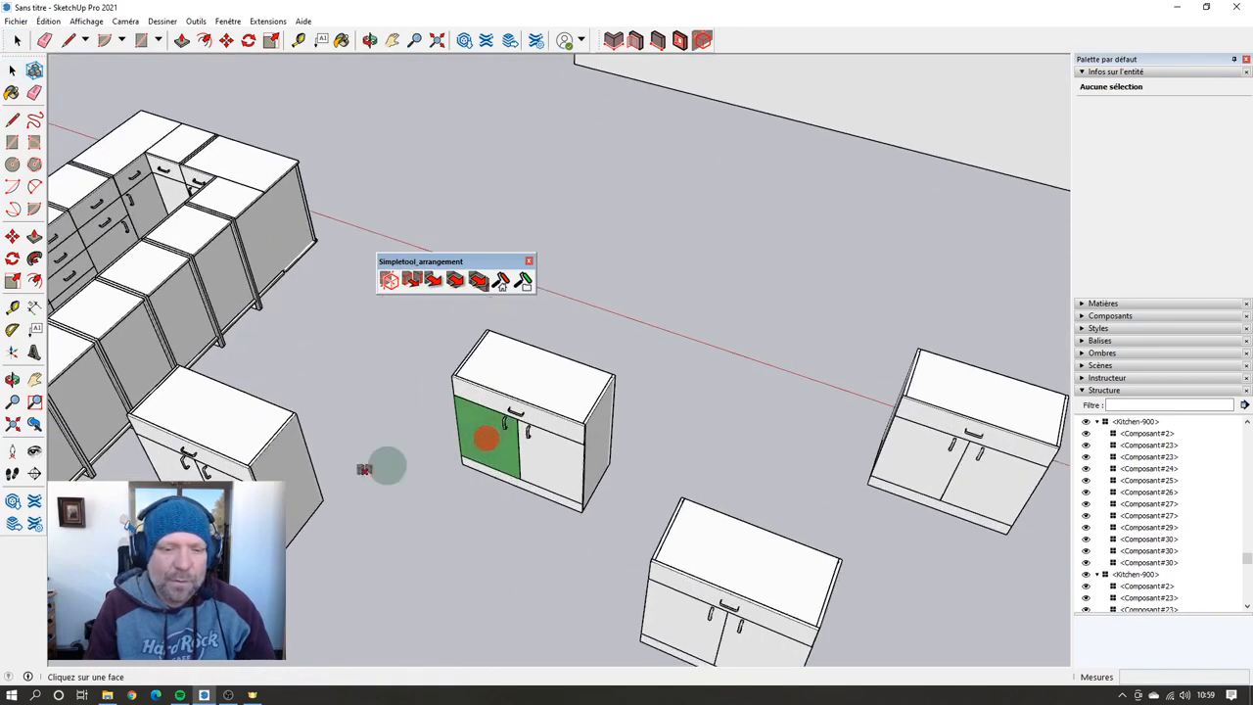
click(203, 472)
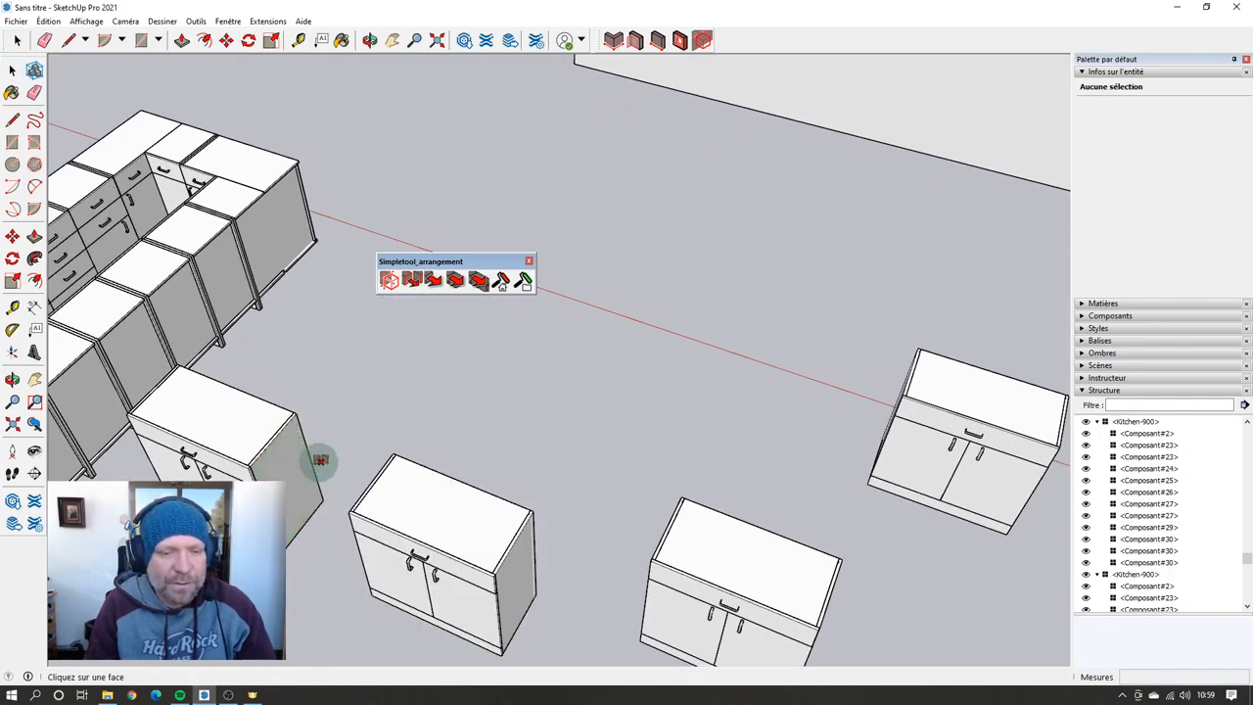
middle_drag(316, 461, 812, 440)
mouse_move(740, 483)
middle_down()
mouse_move(551, 479)
mouse_move(355, 513)
middle_up()
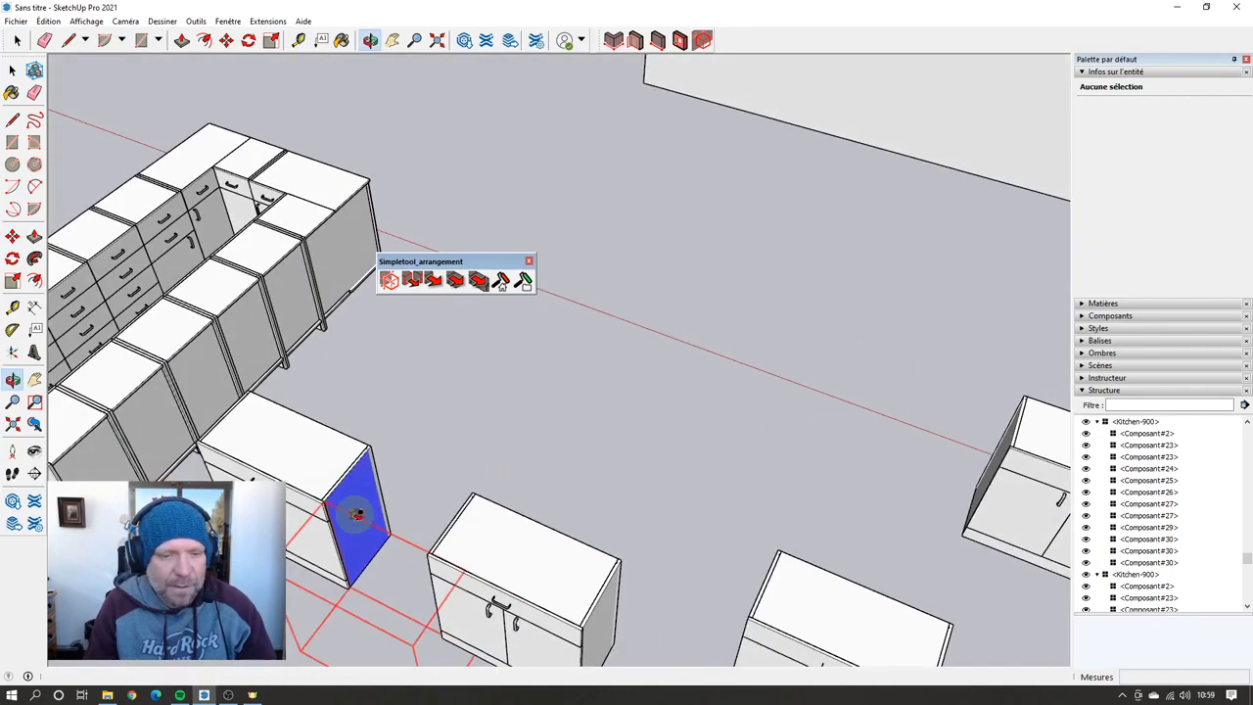
mouse_move(554, 377)
middle_down()
mouse_move(563, 369)
mouse_move(584, 389)
mouse_move(578, 342)
middle_up()
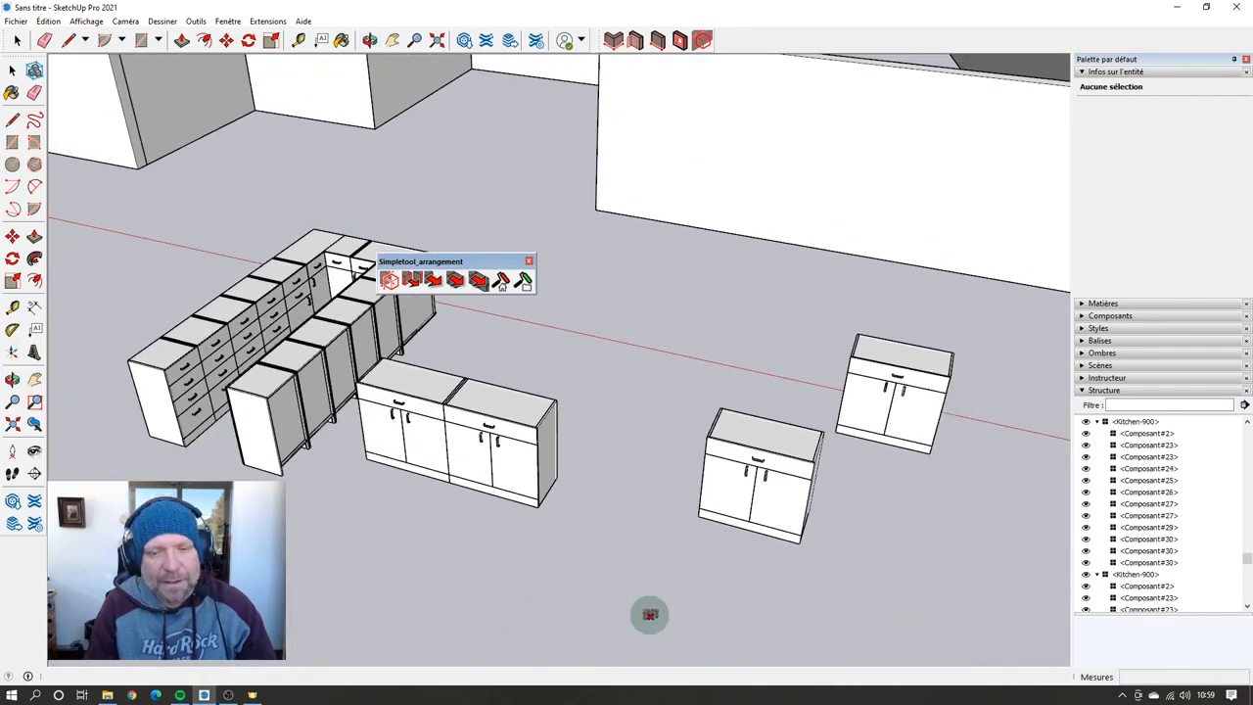
mouse_move(649, 613)
middle_down()
mouse_move(660, 503)
mouse_move(657, 525)
mouse_move(587, 522)
middle_up()
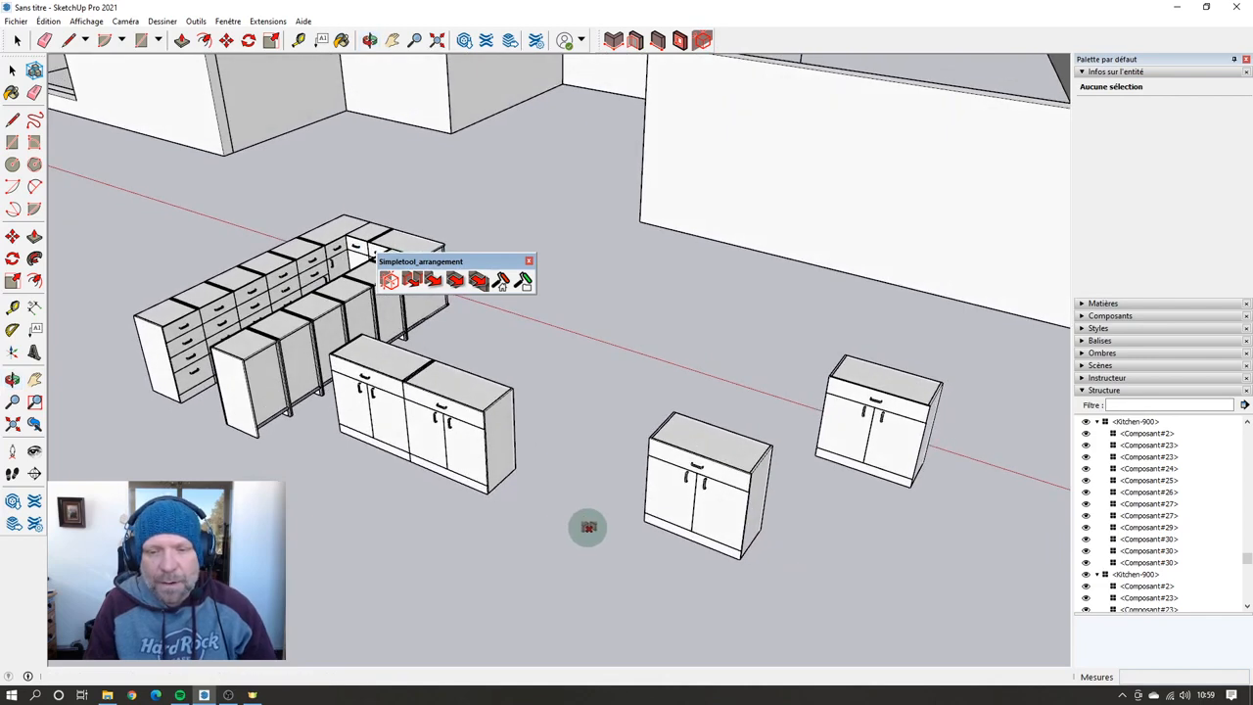
Step: Select the two remaining separated cabinets and align them together so the nearer one's front is flush with the joined pair's front
drag(926, 593, 738, 457)
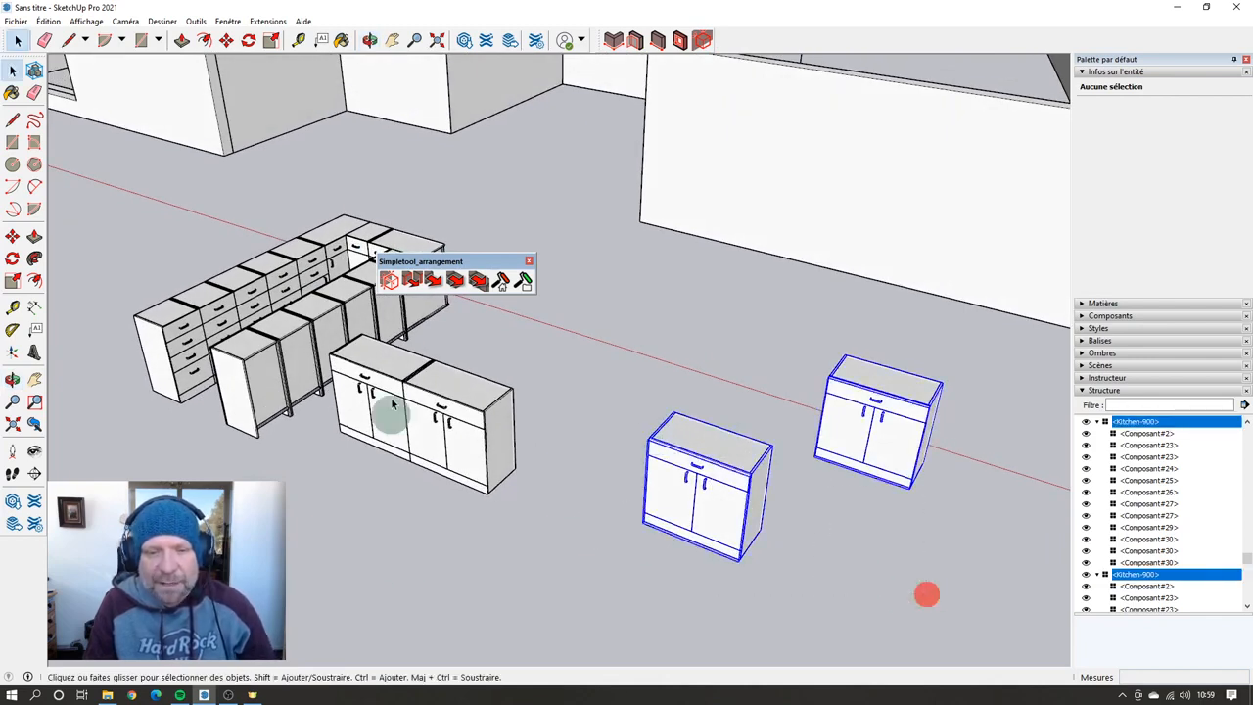
click(413, 282)
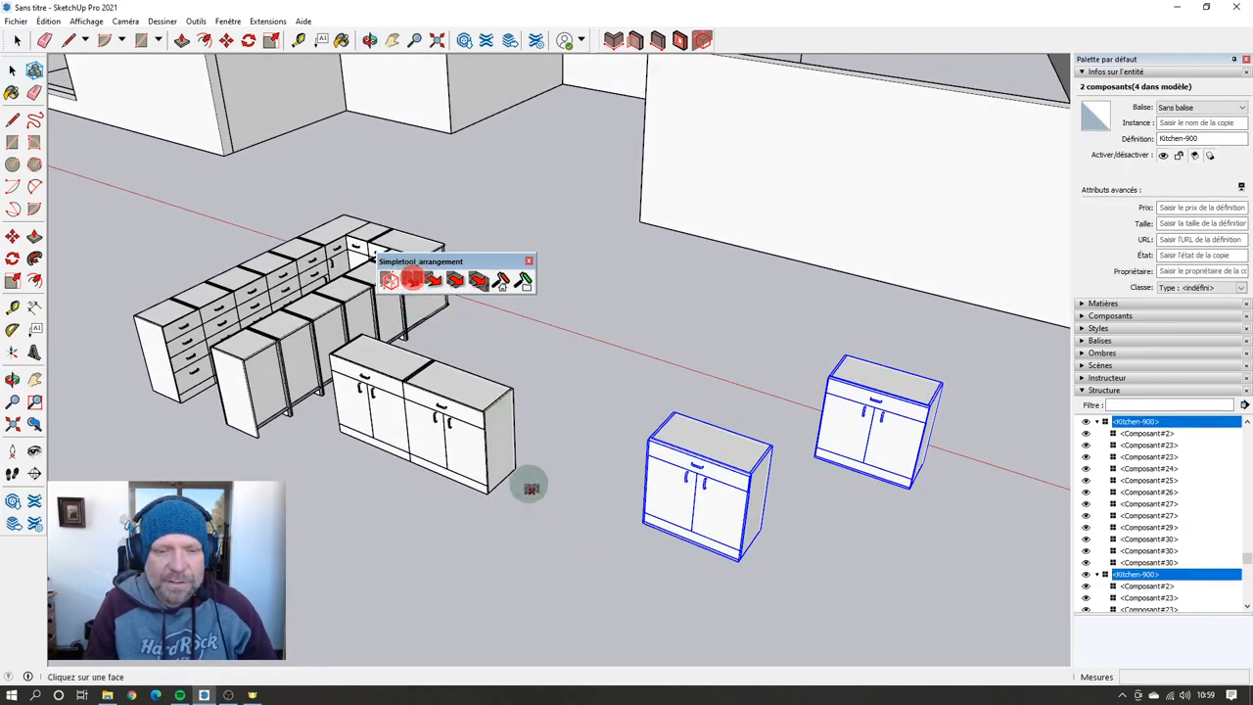
click(677, 493)
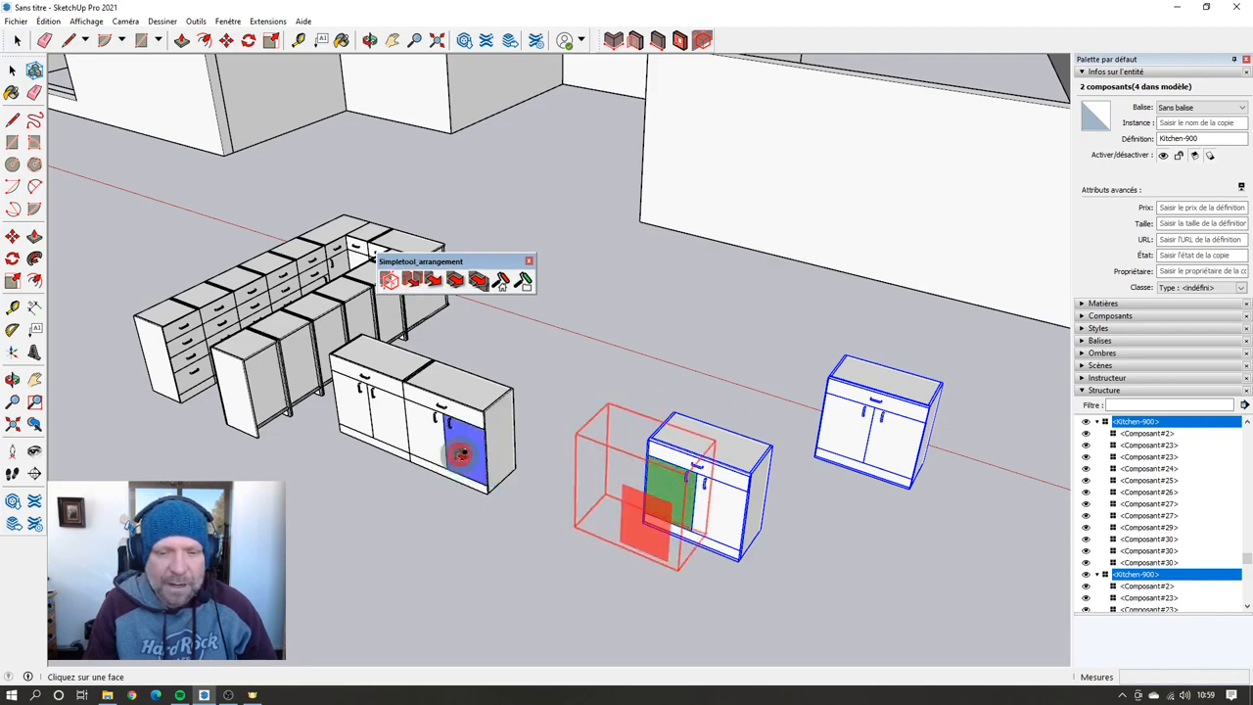
click(462, 448)
middle_drag(602, 587, 761, 422)
click(848, 500)
Step: Align the last cabinet's front with its detached neighbour's front and butt their facing sides together to form a second pair
click(392, 282)
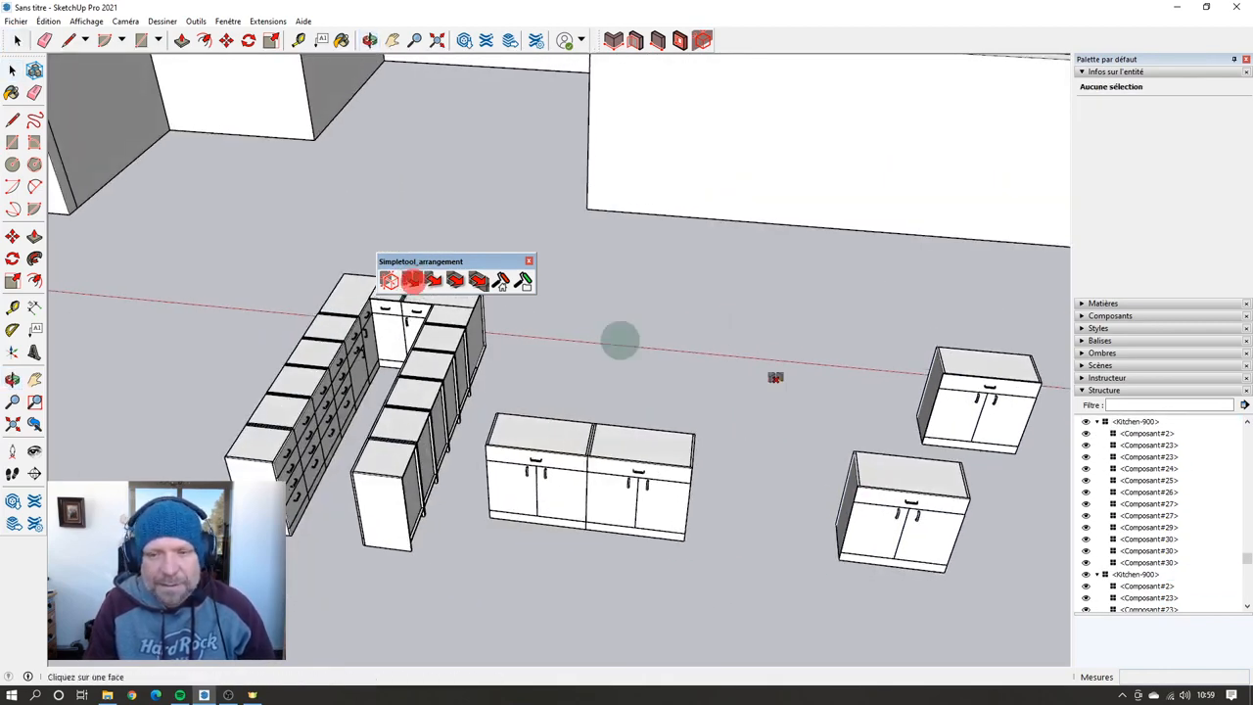
click(964, 423)
click(933, 536)
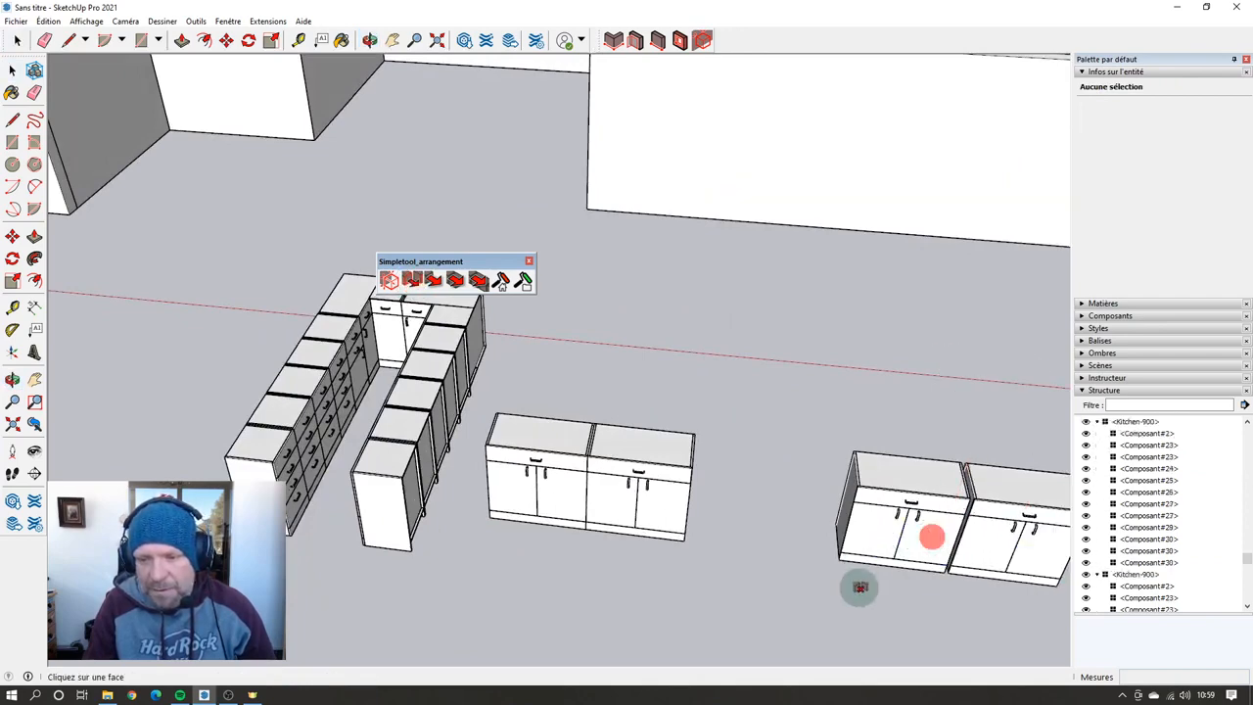
scroll(989, 541, up, 8)
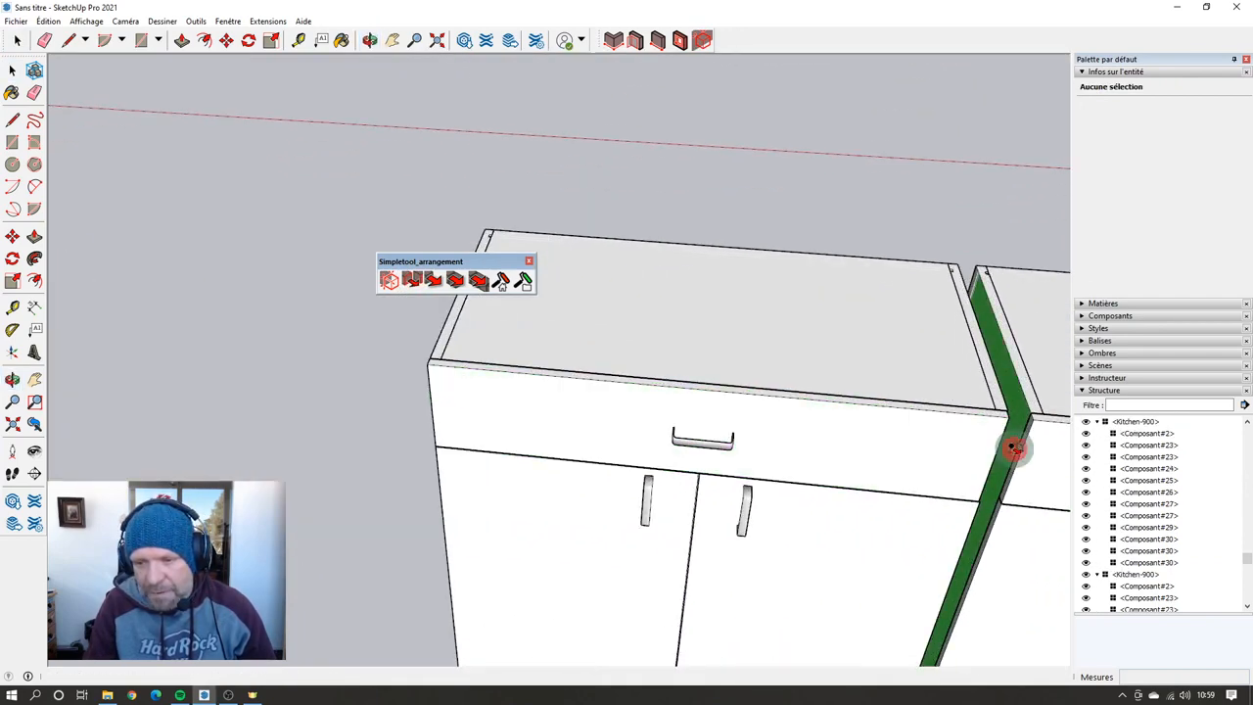
click(1014, 448)
middle_drag(1015, 448, 646, 377)
click(759, 430)
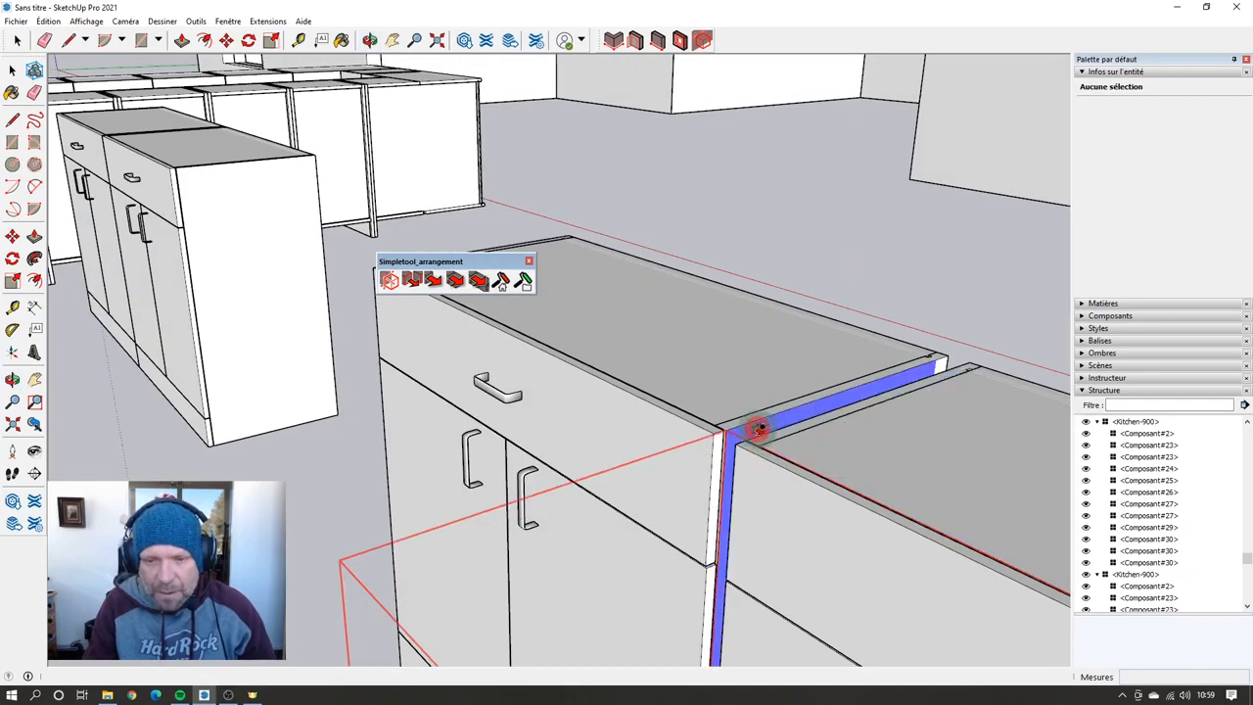
scroll(667, 429, down, 6)
middle_drag(386, 451, 621, 481)
scroll(620, 481, down, 4)
key(space)
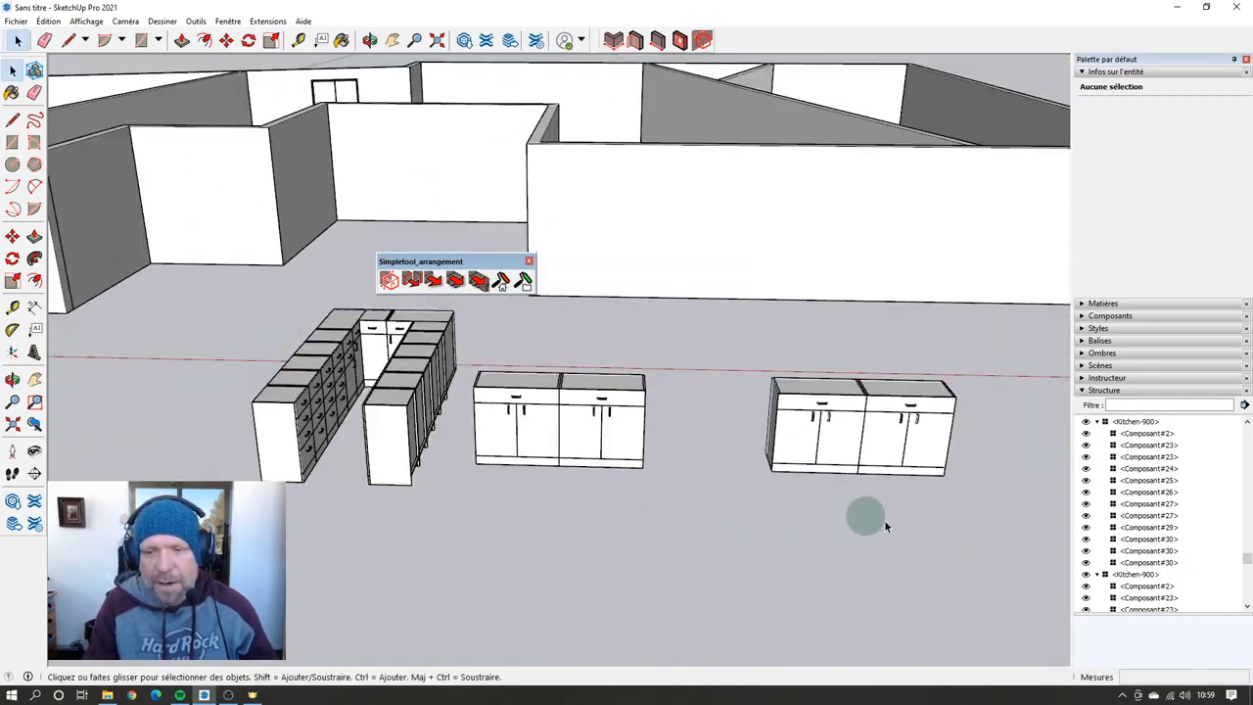
Step: Select the second cabinet pair and attach its end face to the first pair's end side, forming one continuous row of four
drag(931, 531, 774, 460)
middle_drag(513, 447, 611, 355)
click(411, 282)
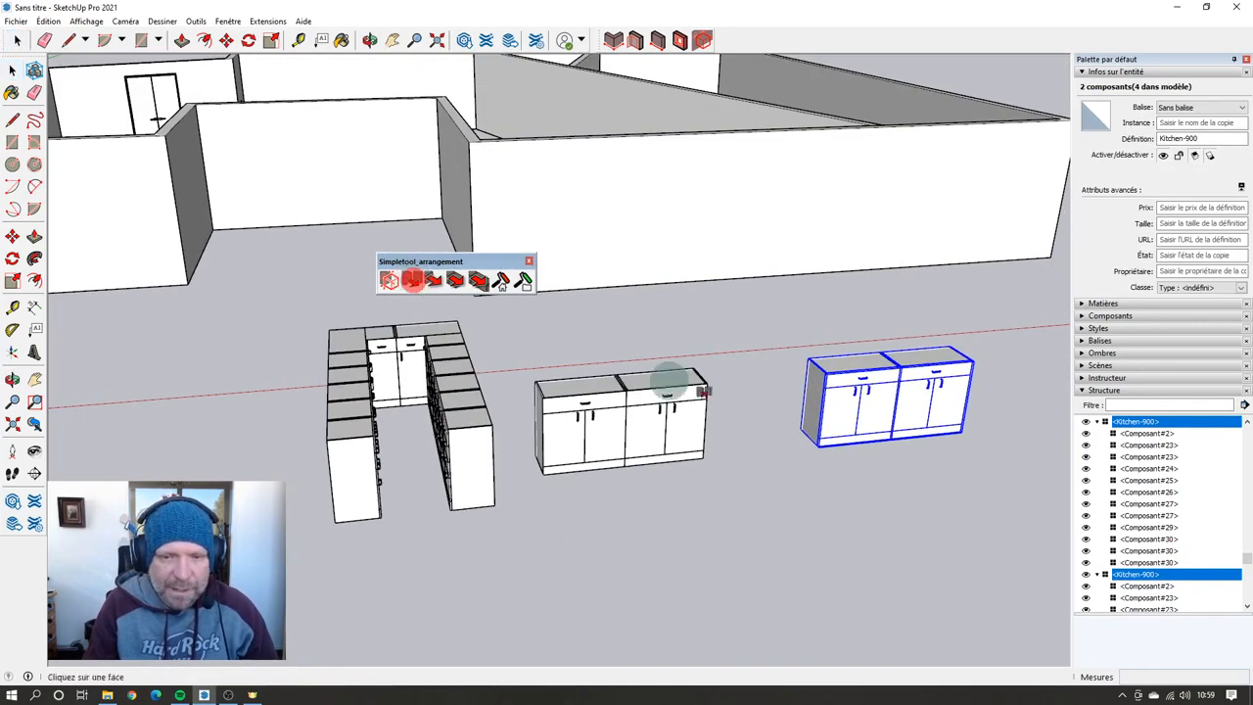
click(813, 400)
middle_drag(813, 399, 438, 448)
scroll(444, 447, up, 3)
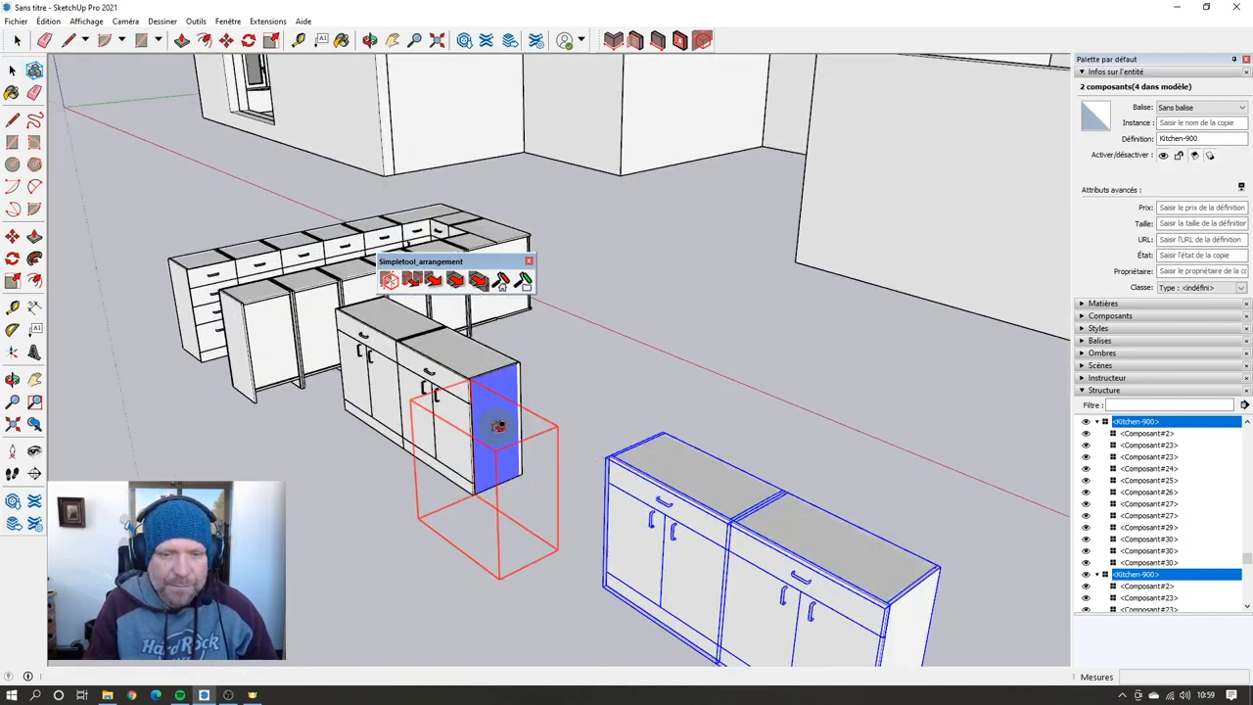
click(497, 427)
middle_drag(411, 511, 542, 542)
key(space)
click(595, 543)
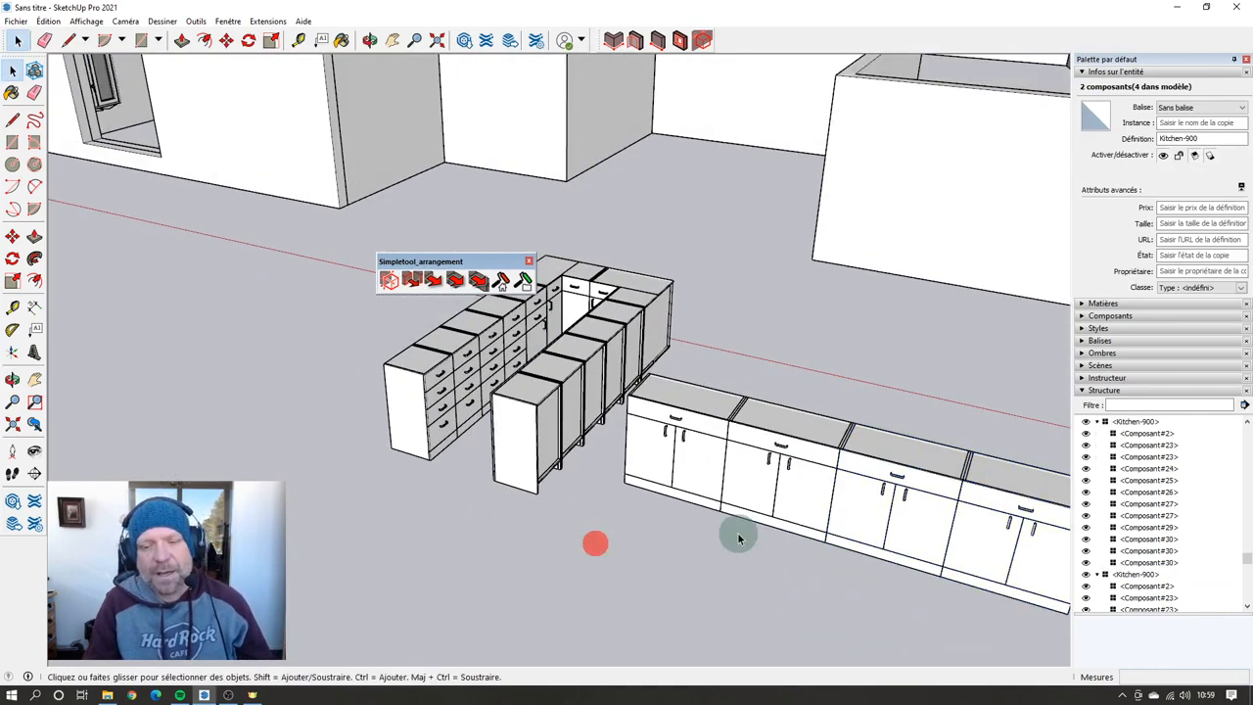
shift+middle_drag(738, 535, 523, 503)
scroll(522, 507, down, 4)
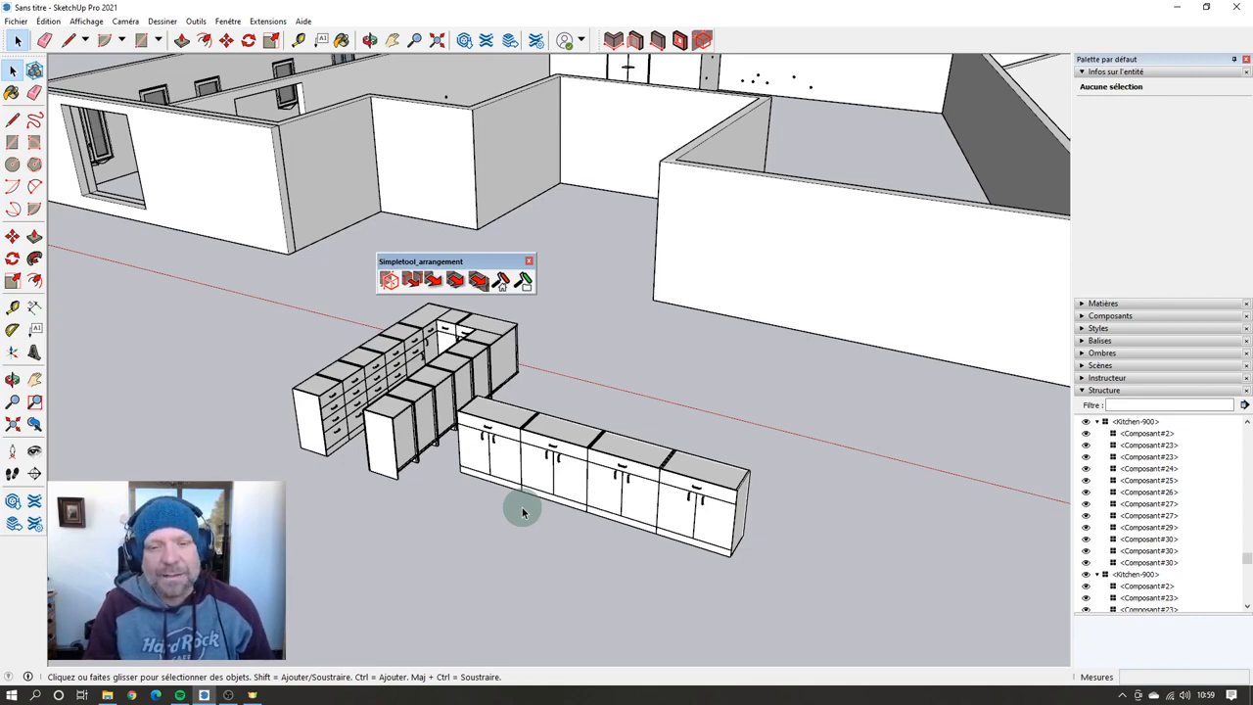
scroll(514, 499, up, 10)
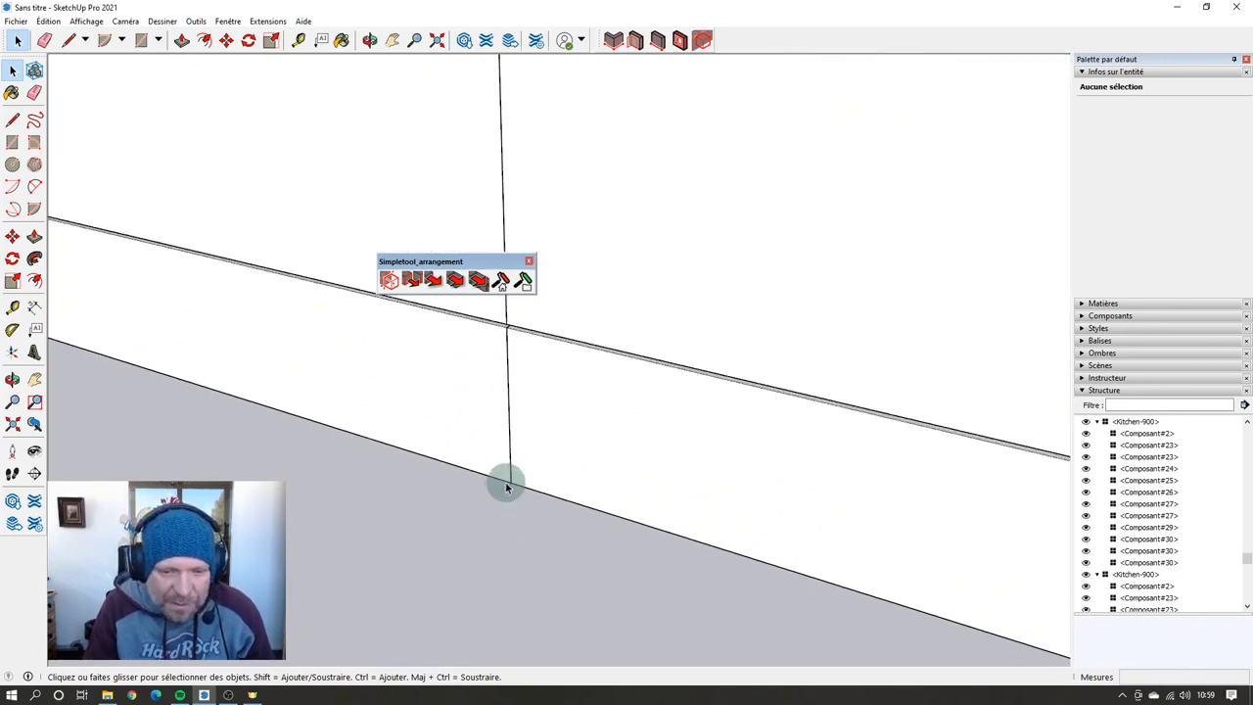
scroll(506, 487, down, 10)
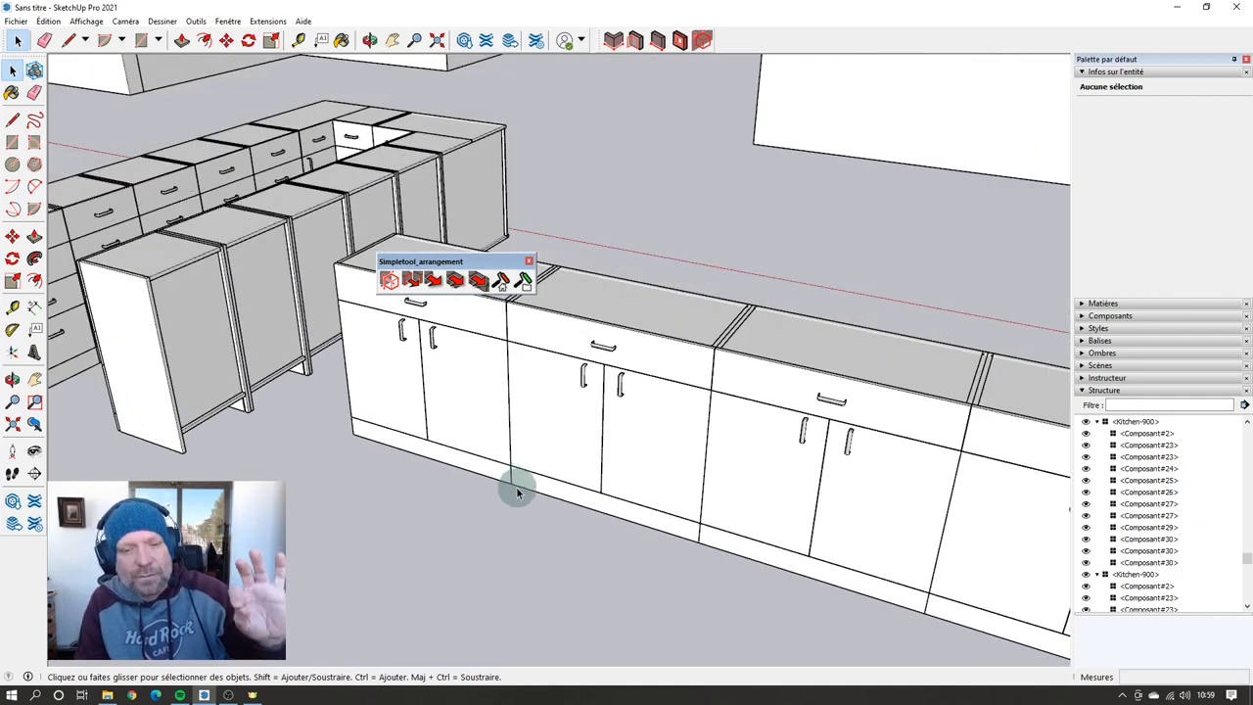
scroll(517, 492, down, 5)
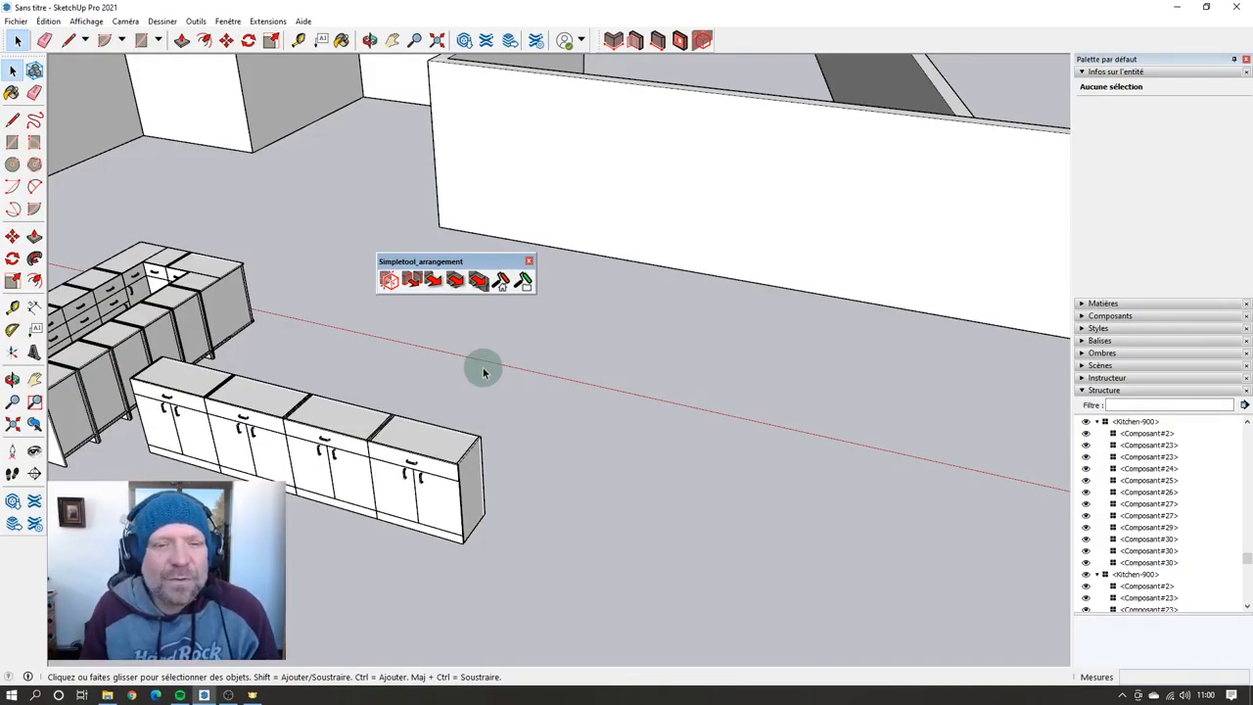
scroll(467, 381, down, 4)
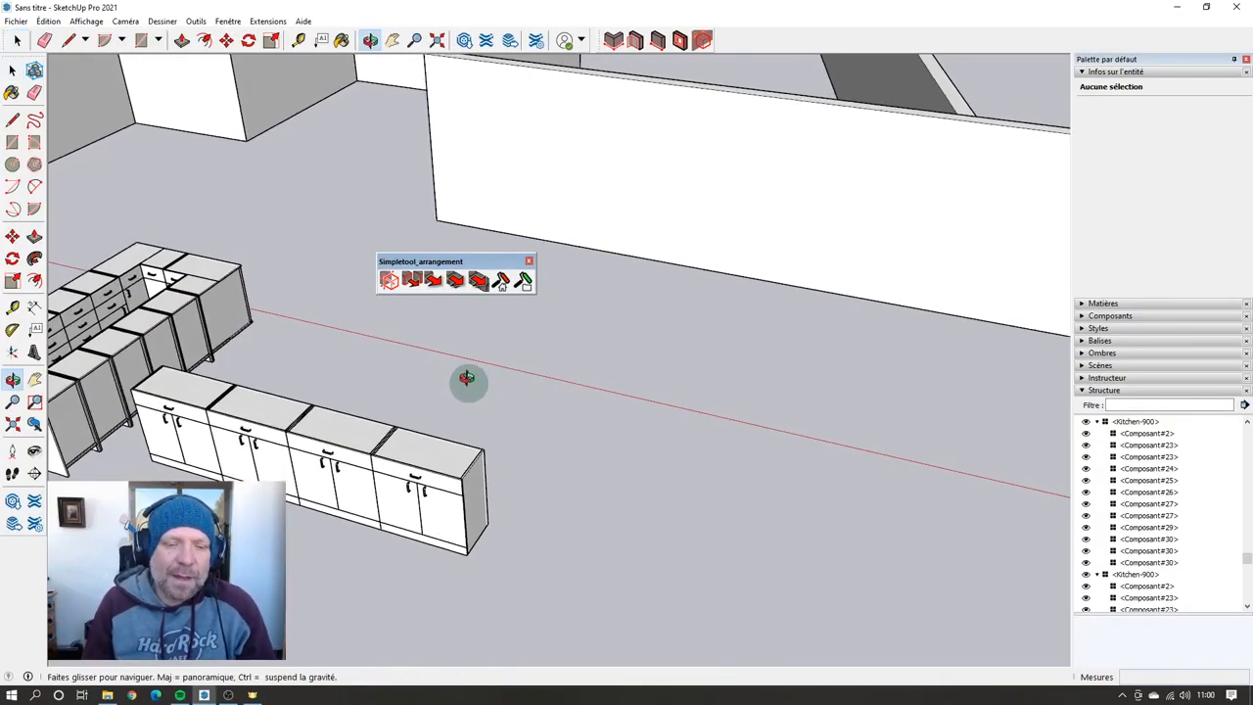
Step: Try to move the end Kitchen-900 cabinet away from the row by its lower front corner with the standard Move tool
scroll(484, 470, up, 5)
click(477, 490)
scroll(477, 489, up, 6)
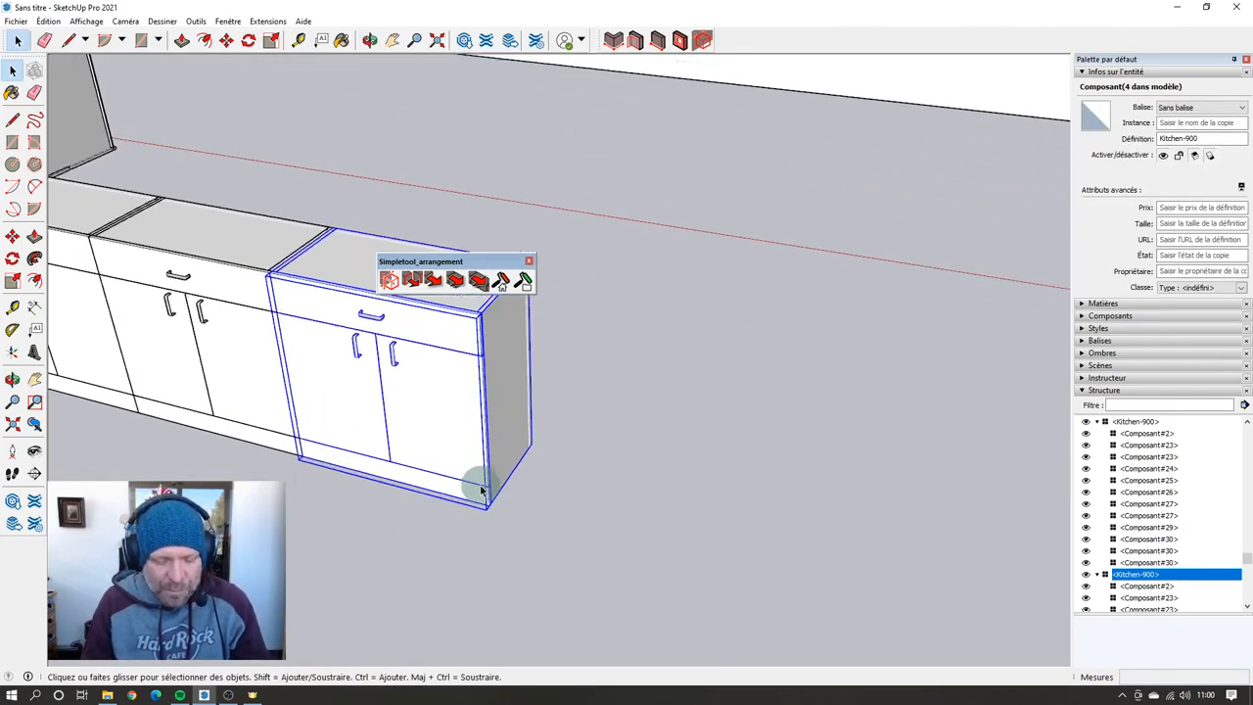
scroll(518, 457, down, 1)
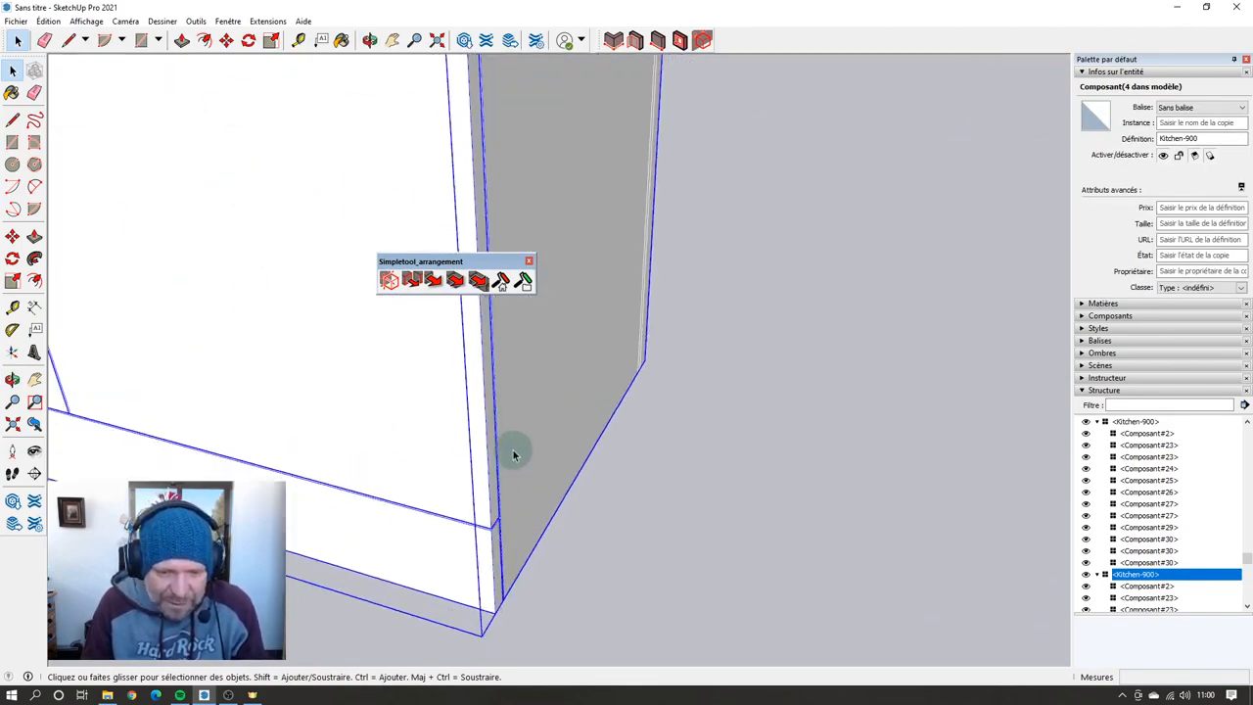
key(m)
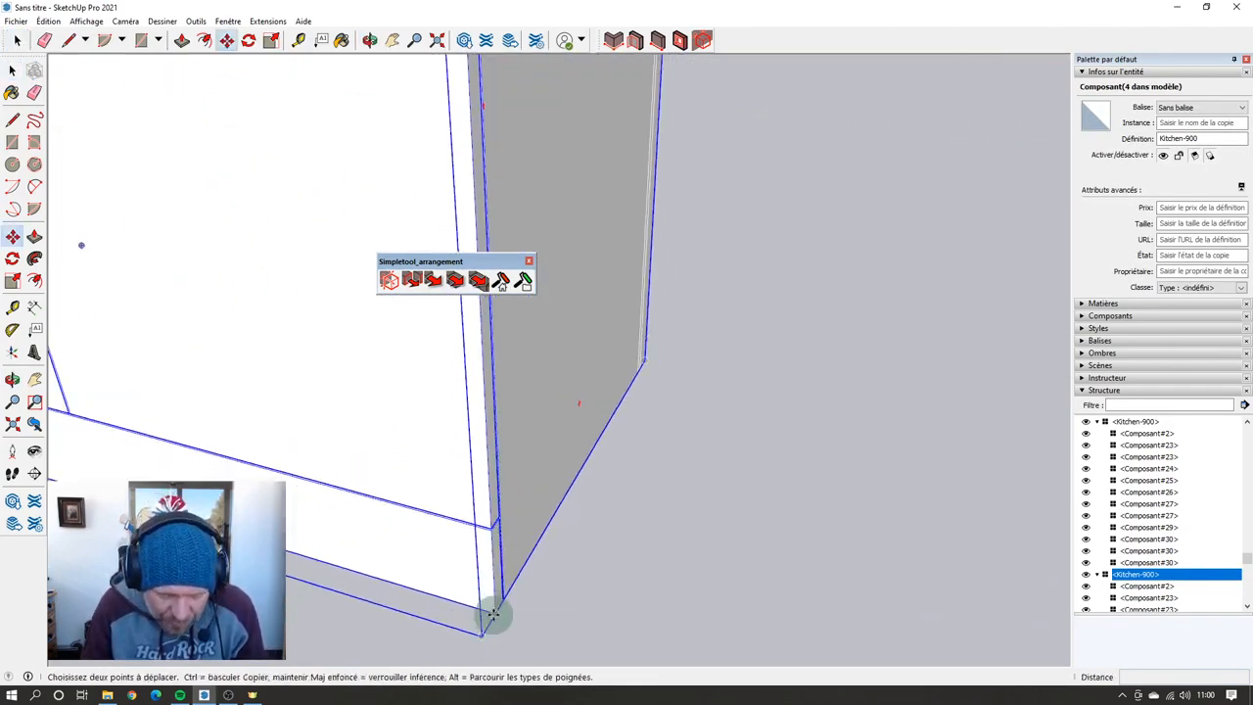
click(493, 614)
scroll(481, 568, down, 6)
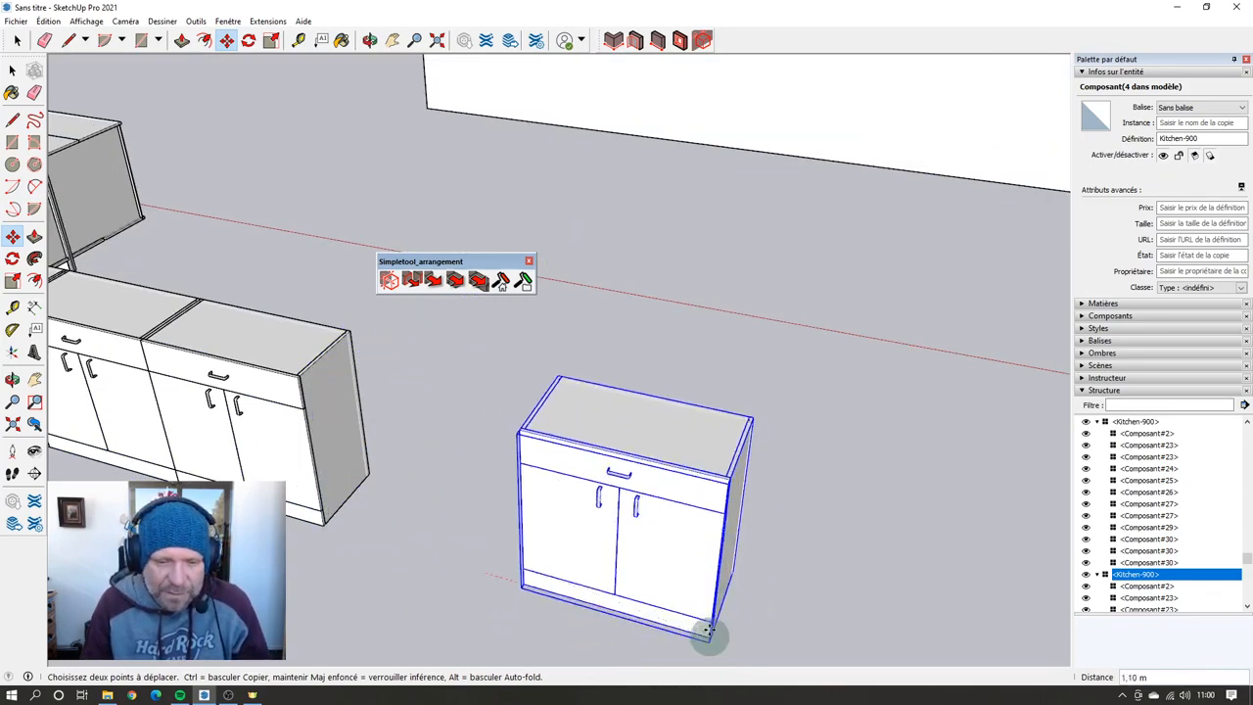
scroll(701, 625, down, 5)
middle_drag(656, 593, 441, 591)
click(440, 545)
key(space)
click(428, 588)
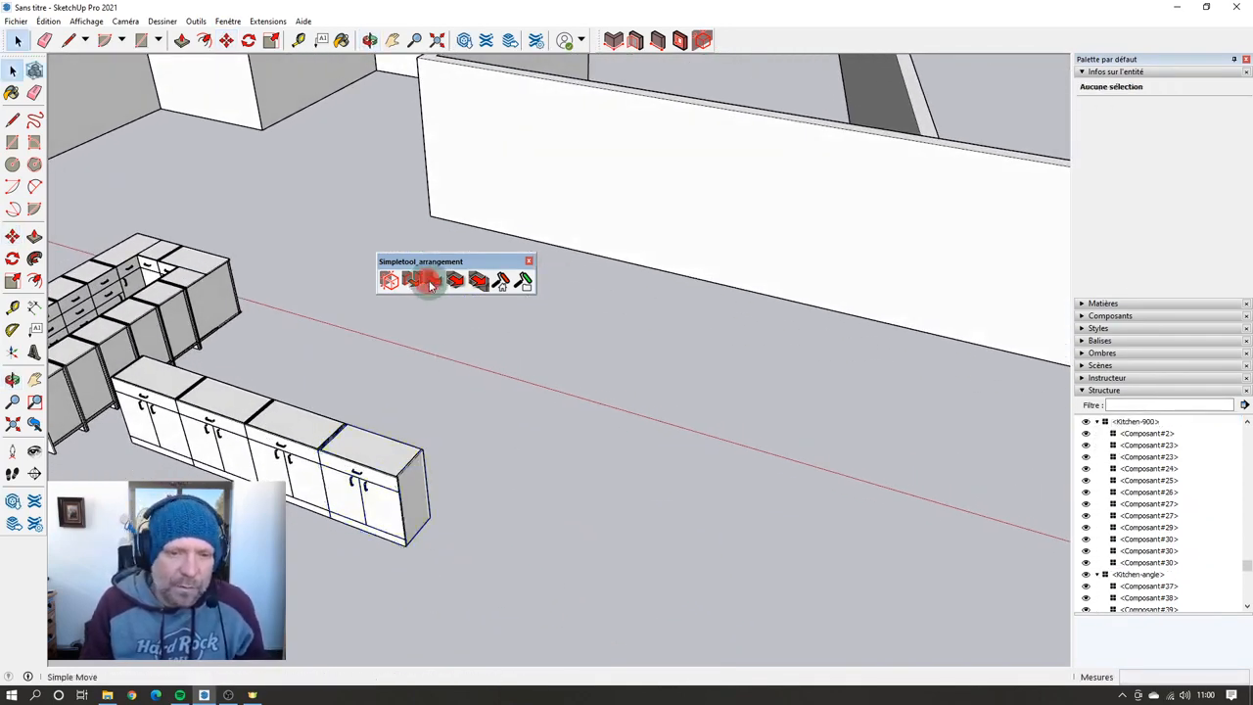
Step: Use Simple Move to shift the end Kitchen-900 cabinet 2 m outward from the row, perpendicular to its exposed side face
click(431, 283)
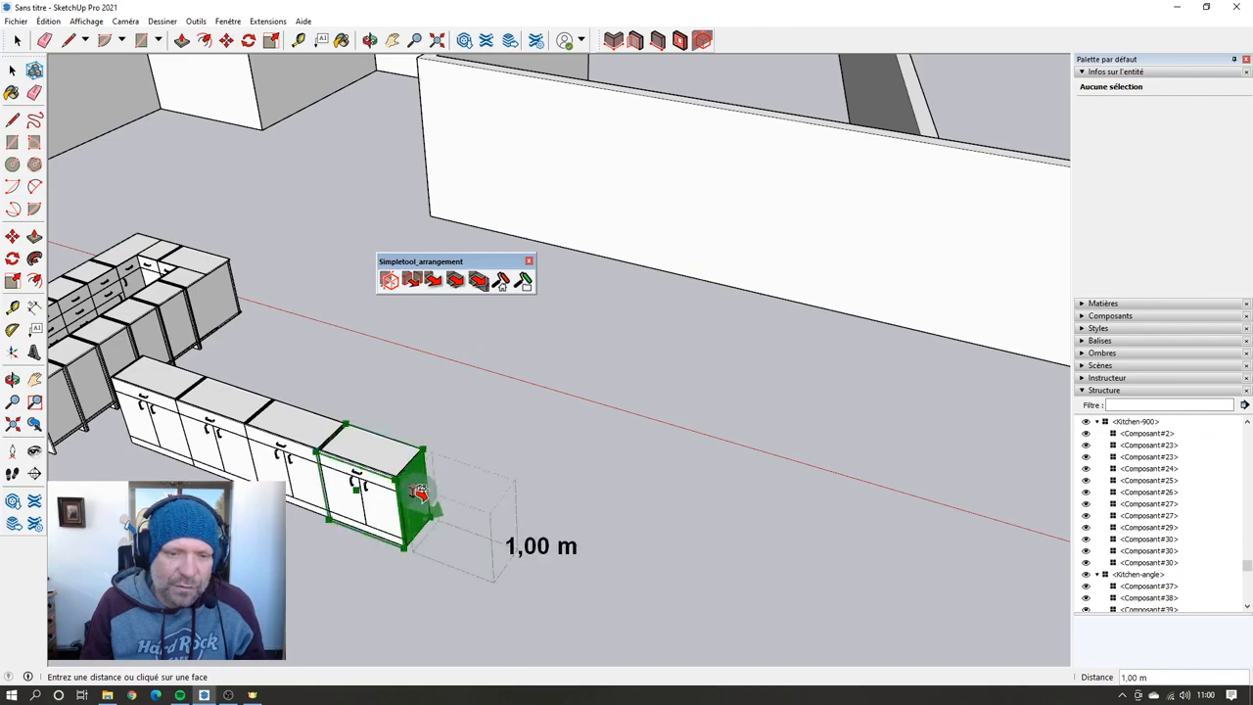
scroll(416, 509, up, 2)
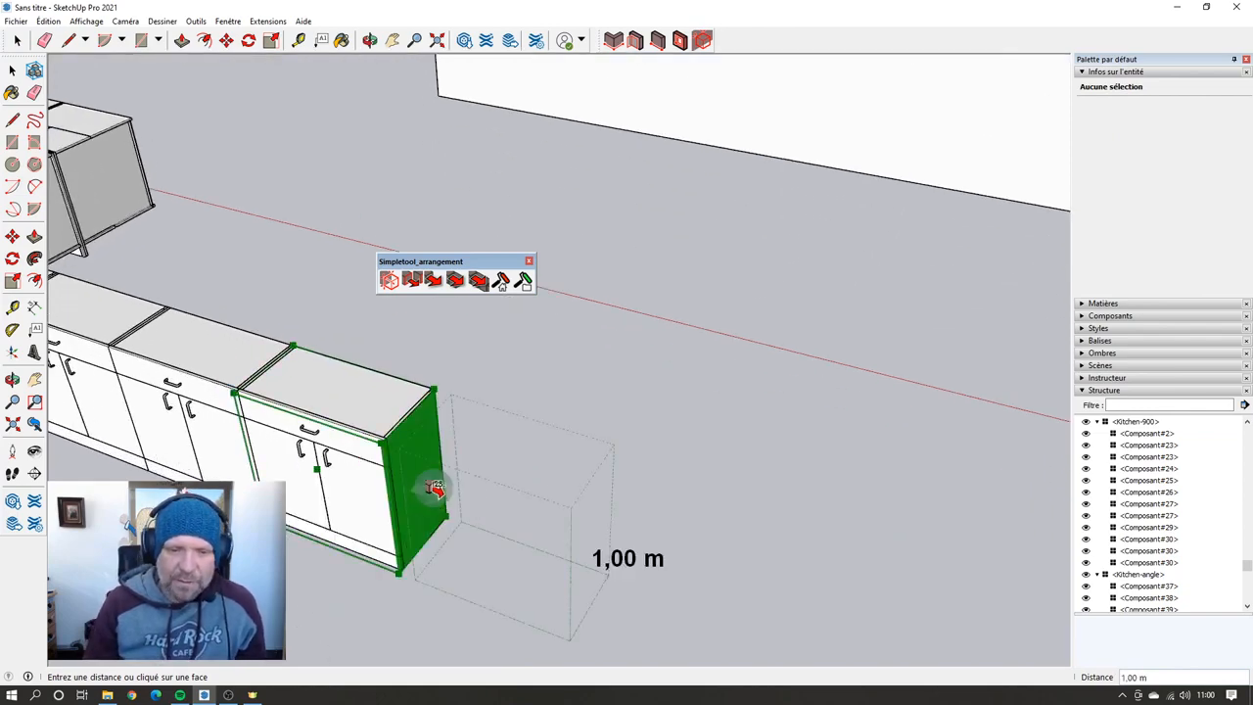
mouse_move(436, 489)
middle_down()
mouse_move(457, 466)
mouse_move(453, 475)
middle_up()
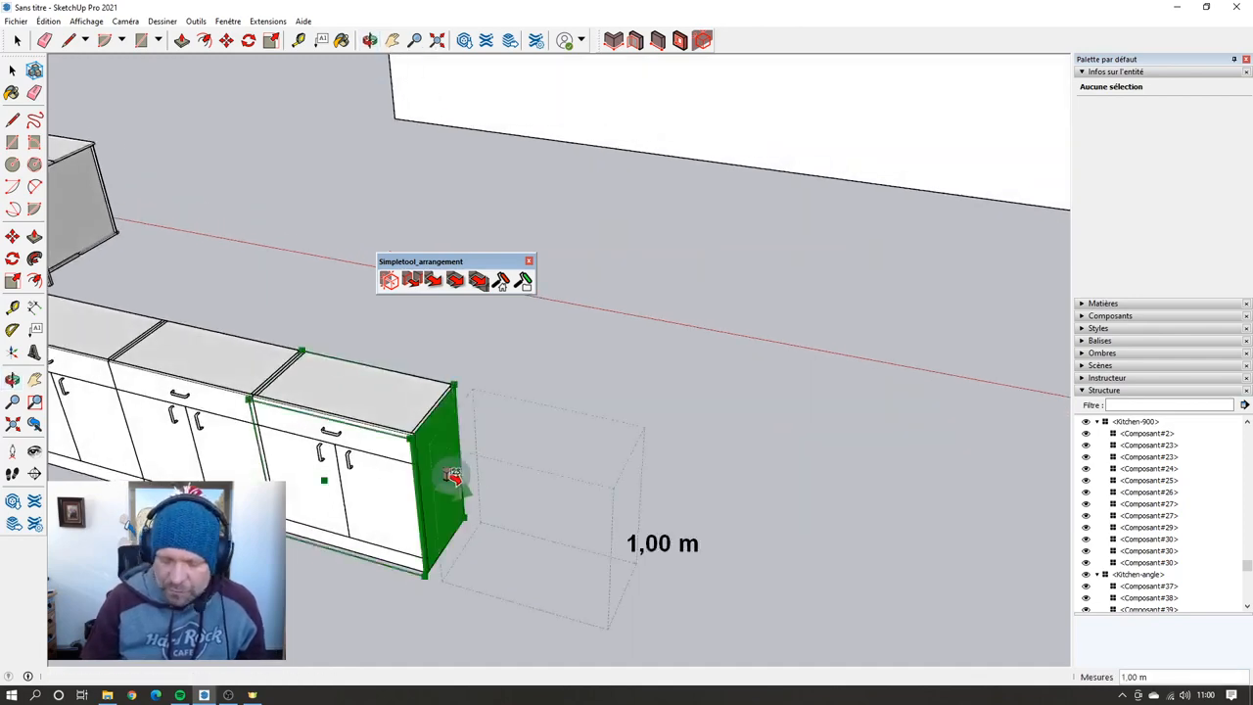
key(Return)
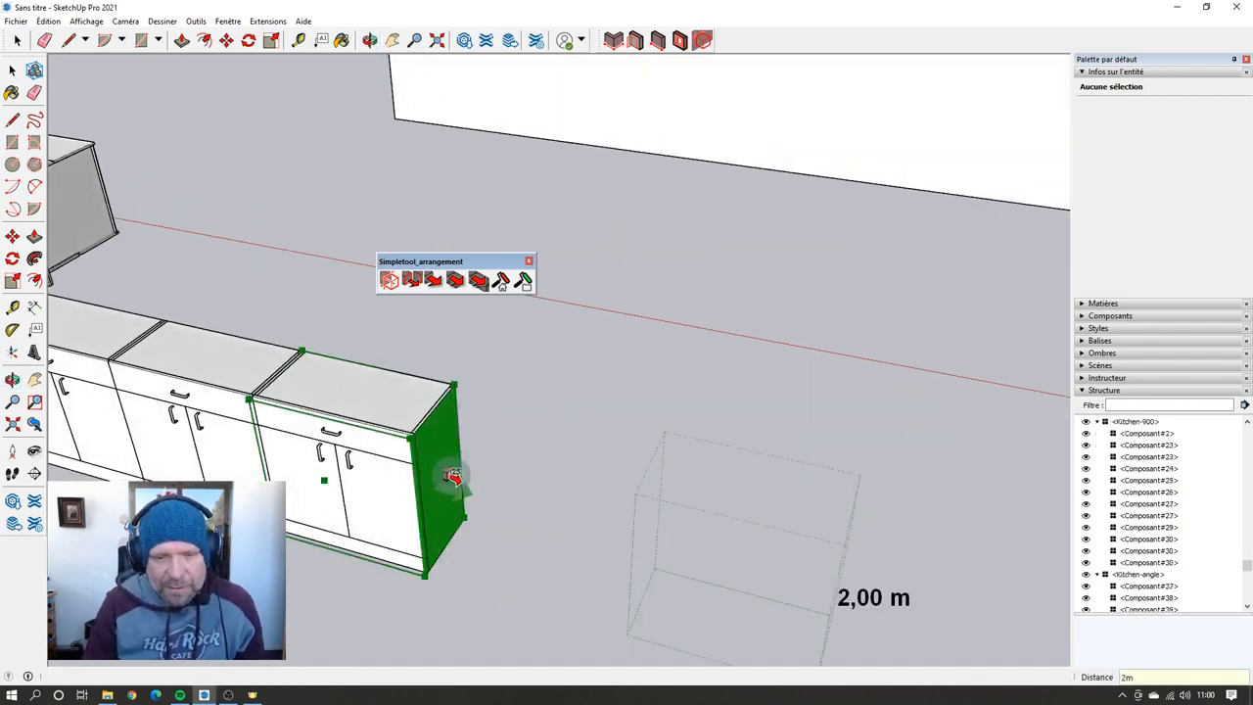
click(453, 475)
Step: Move the detached cabinet 2 m back to the row with Simple Move, and out again by the same distance
scroll(503, 411, down, 5)
middle_drag(697, 468, 998, 490)
scroll(775, 391, up, 3)
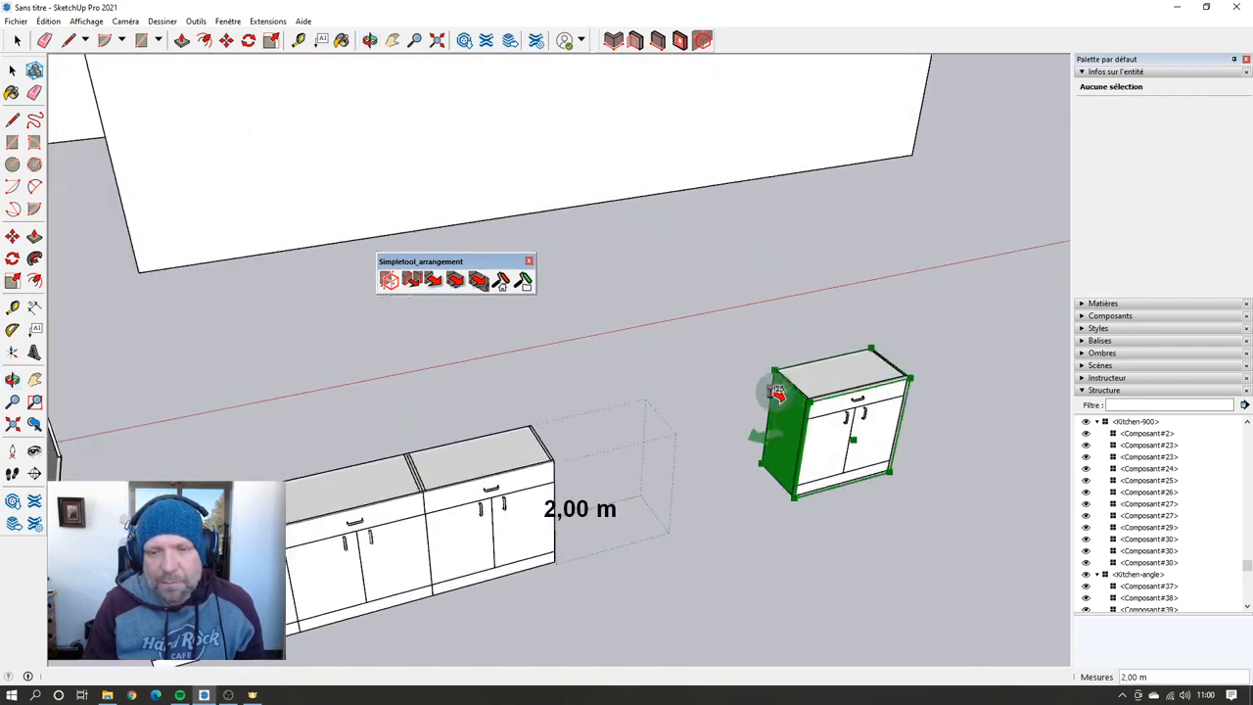
click(794, 425)
middle_drag(794, 424, 423, 439)
click(424, 439)
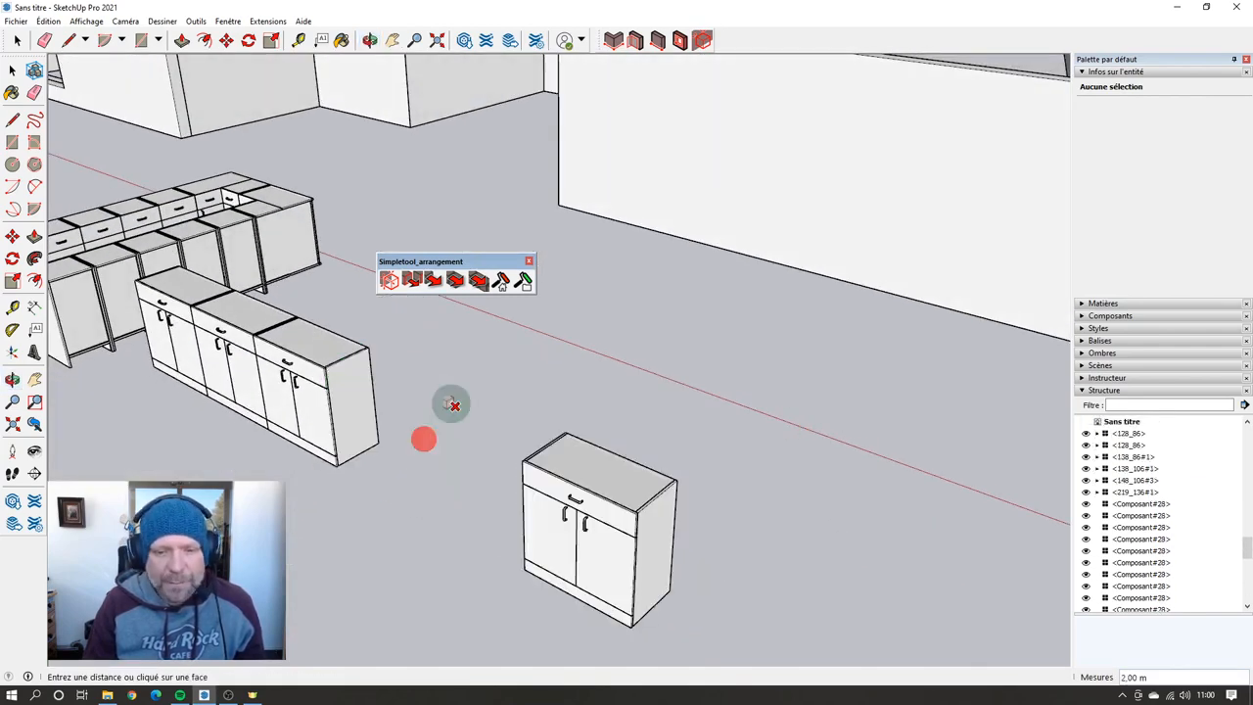
Step: Move the detached cabinet a further 2 m outward with Simple Move, and bring it back against the row in 2 m moves
click(621, 551)
scroll(646, 451, down, 5)
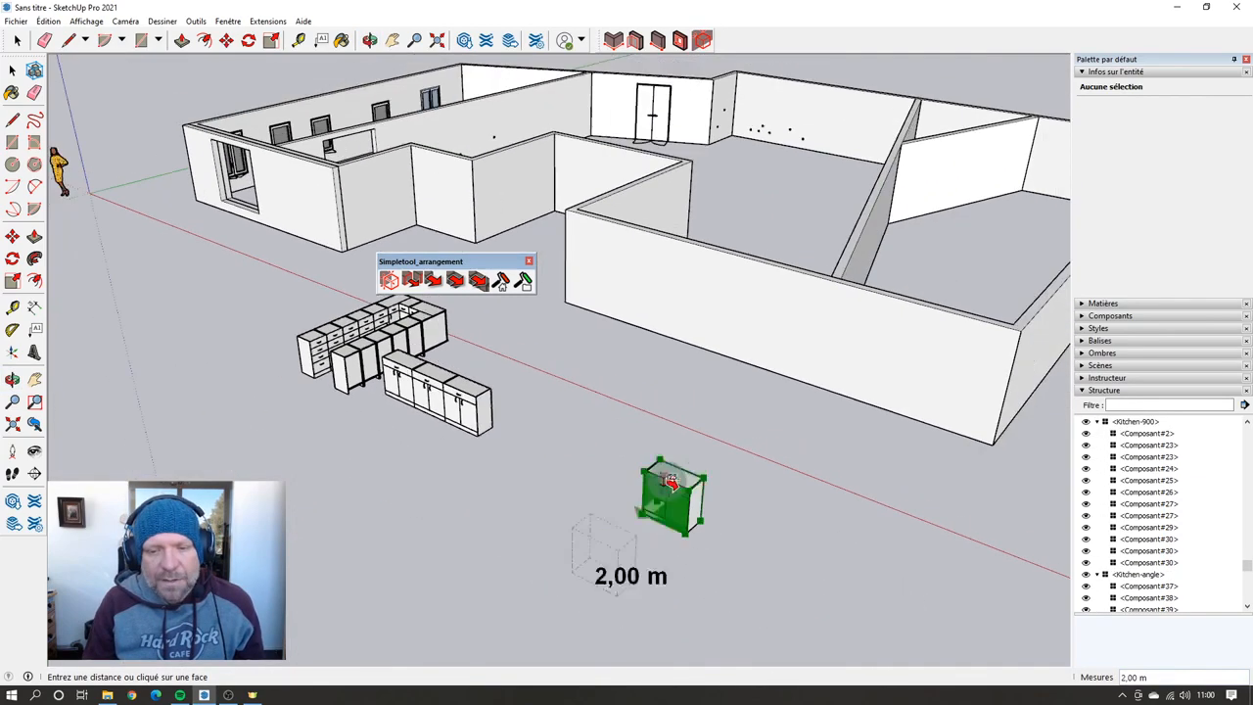
middle_drag(673, 485, 1026, 519)
scroll(842, 385, up, 4)
click(974, 365)
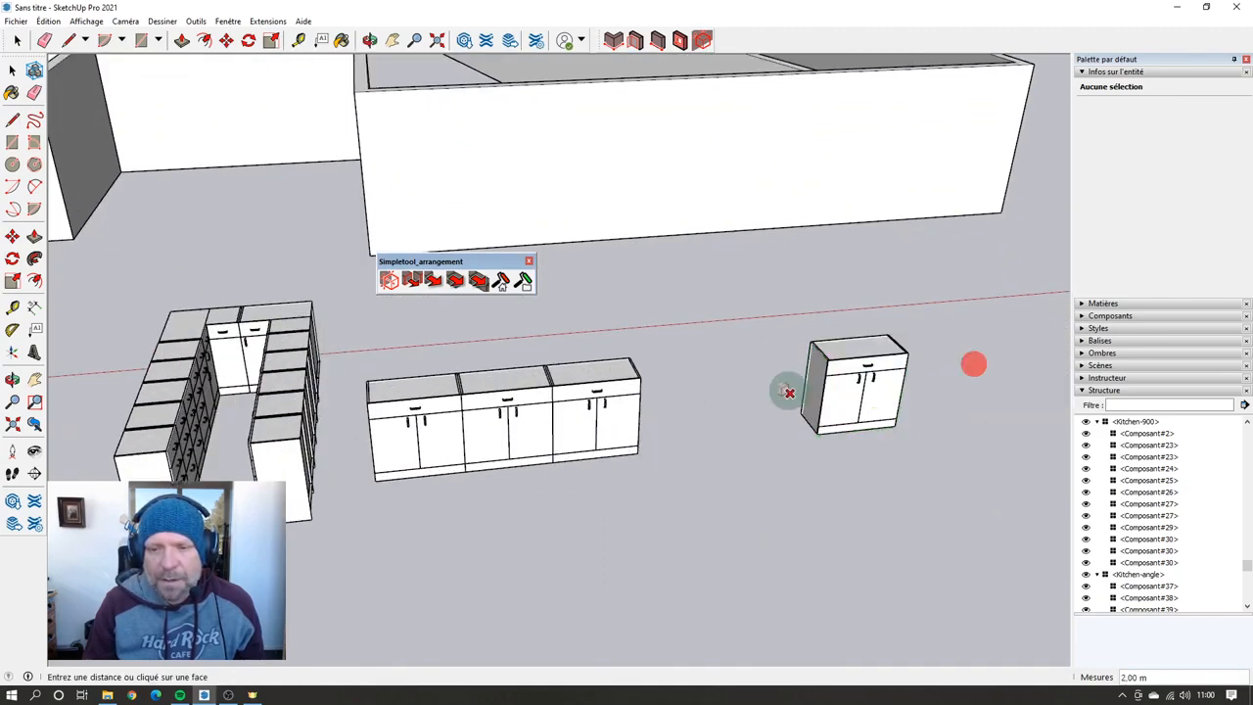
click(817, 391)
middle_drag(755, 428, 440, 414)
scroll(461, 431, up, 4)
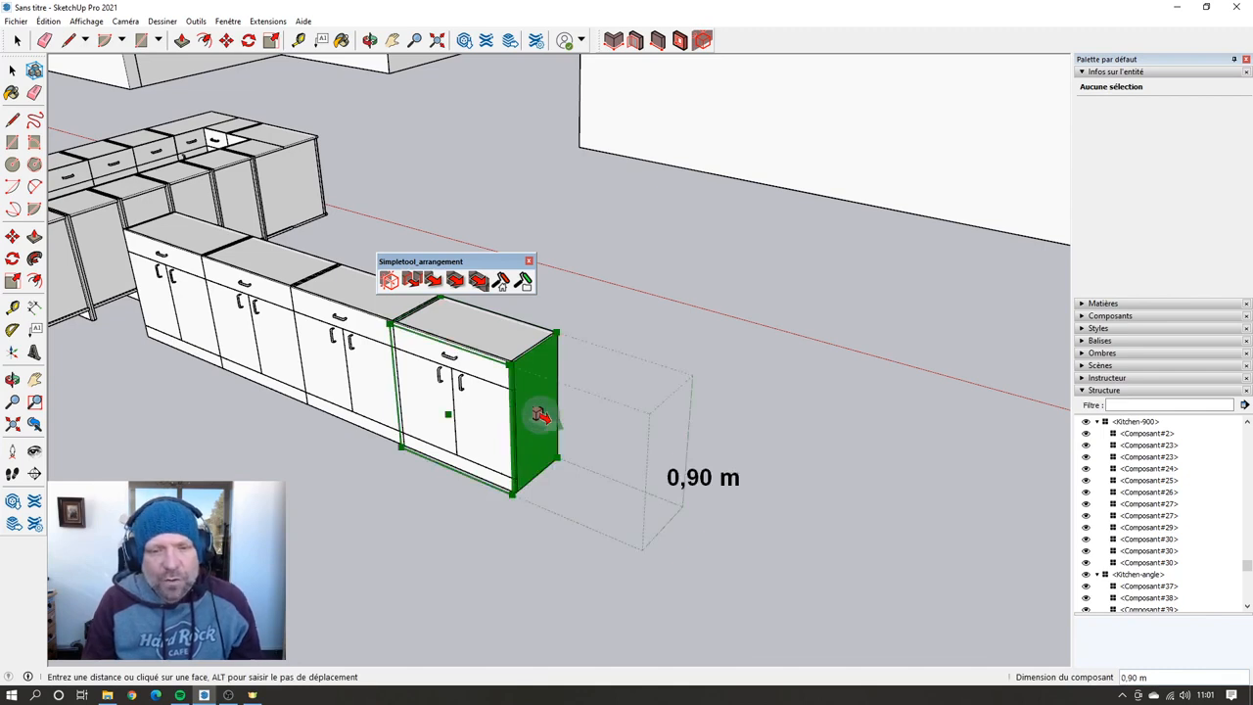
Step: Switch Simple Move to the component's own dimension and shift the end cabinet outward in 0.90 m increments, and forward by its depth
key(alt)
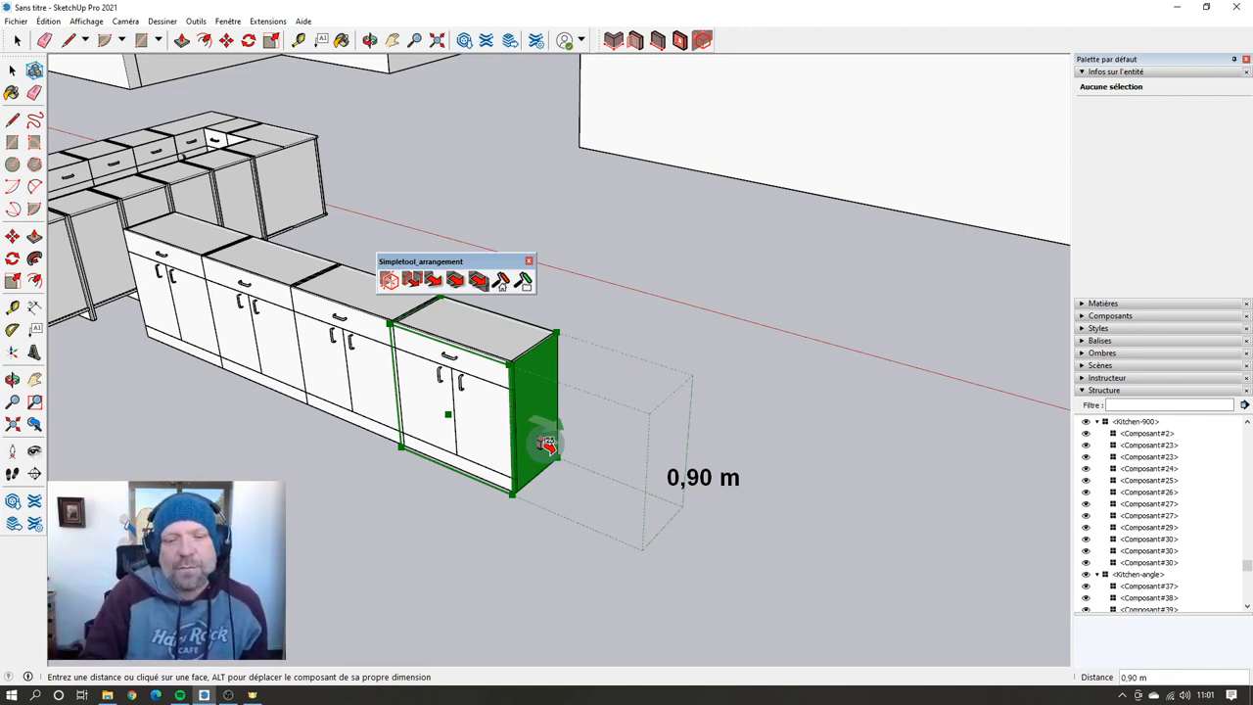
key(alt)
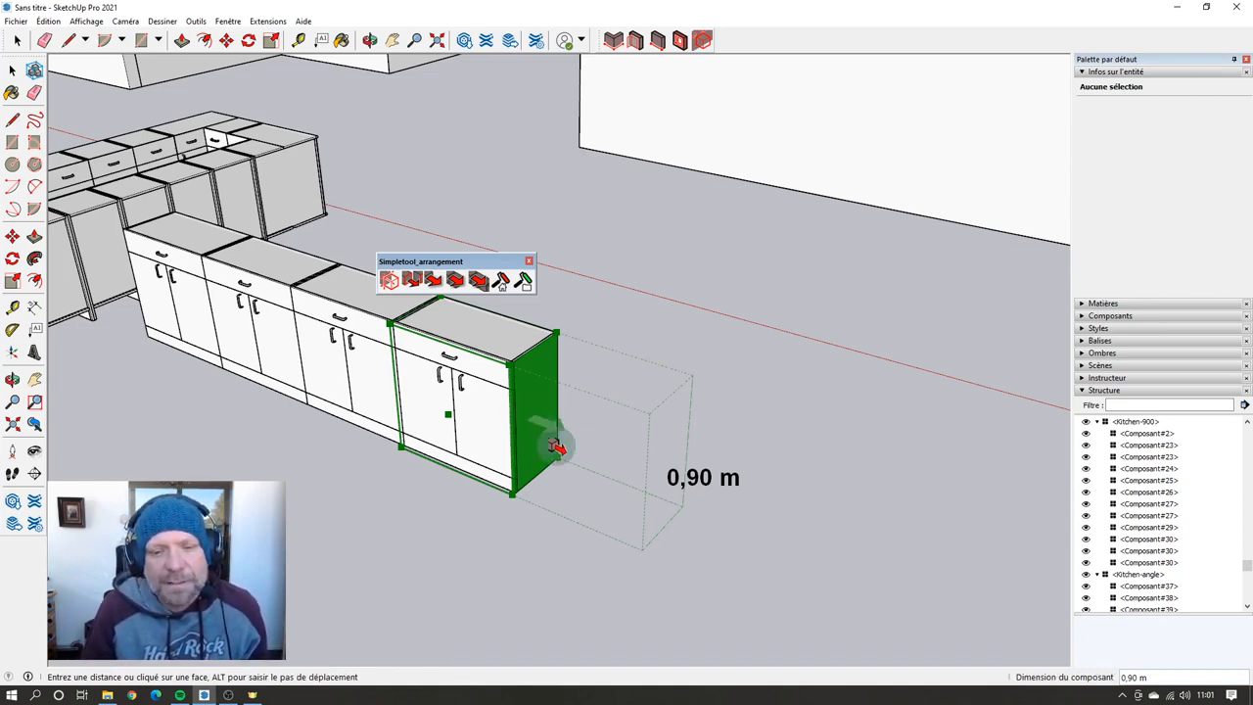
click(534, 430)
scroll(530, 436, down, 3)
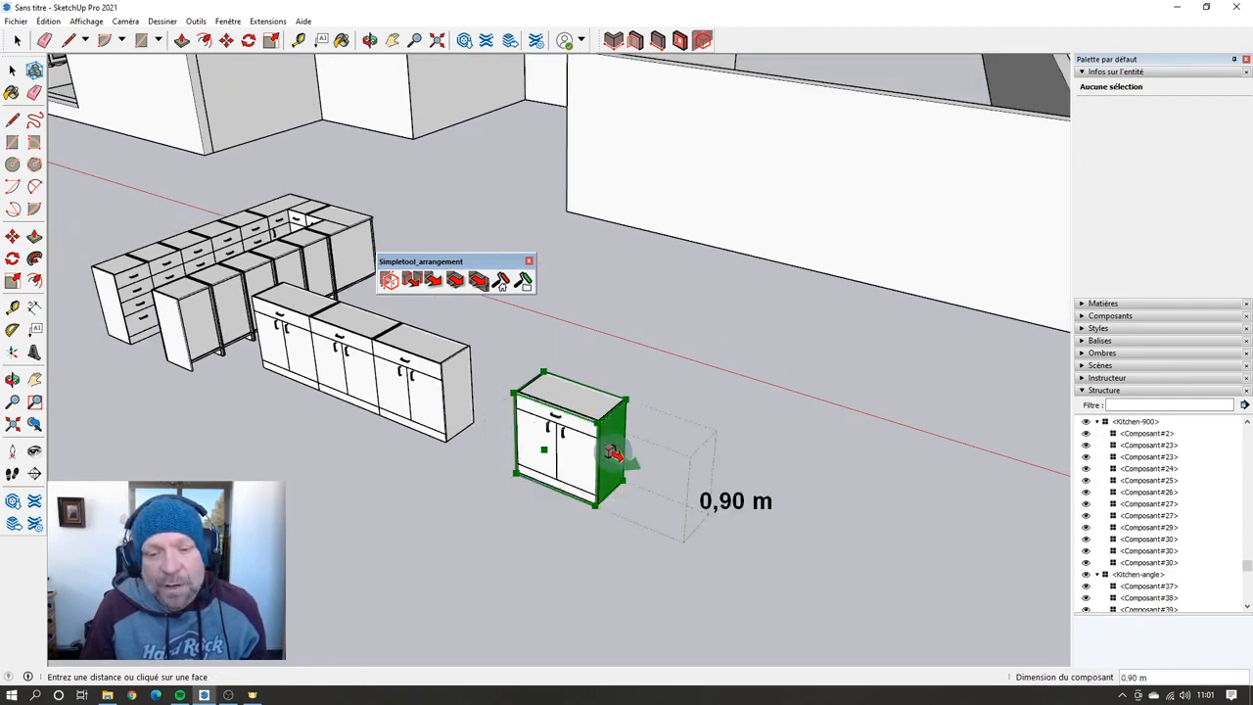
click(612, 453)
click(638, 476)
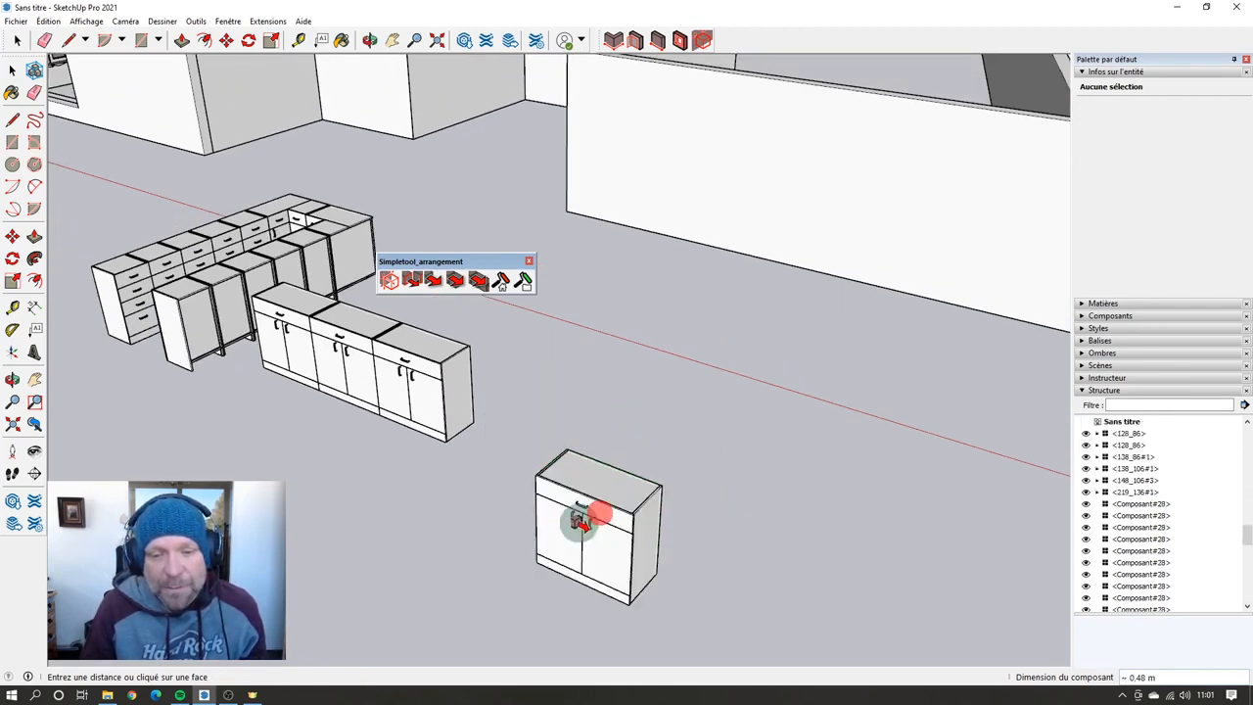
click(598, 524)
Step: Return the detached cabinet to the row with Simple Move, using 0.90 m increments sideways and its own depth from behind
middle_drag(616, 532, 1037, 550)
scroll(1054, 288, up, 3)
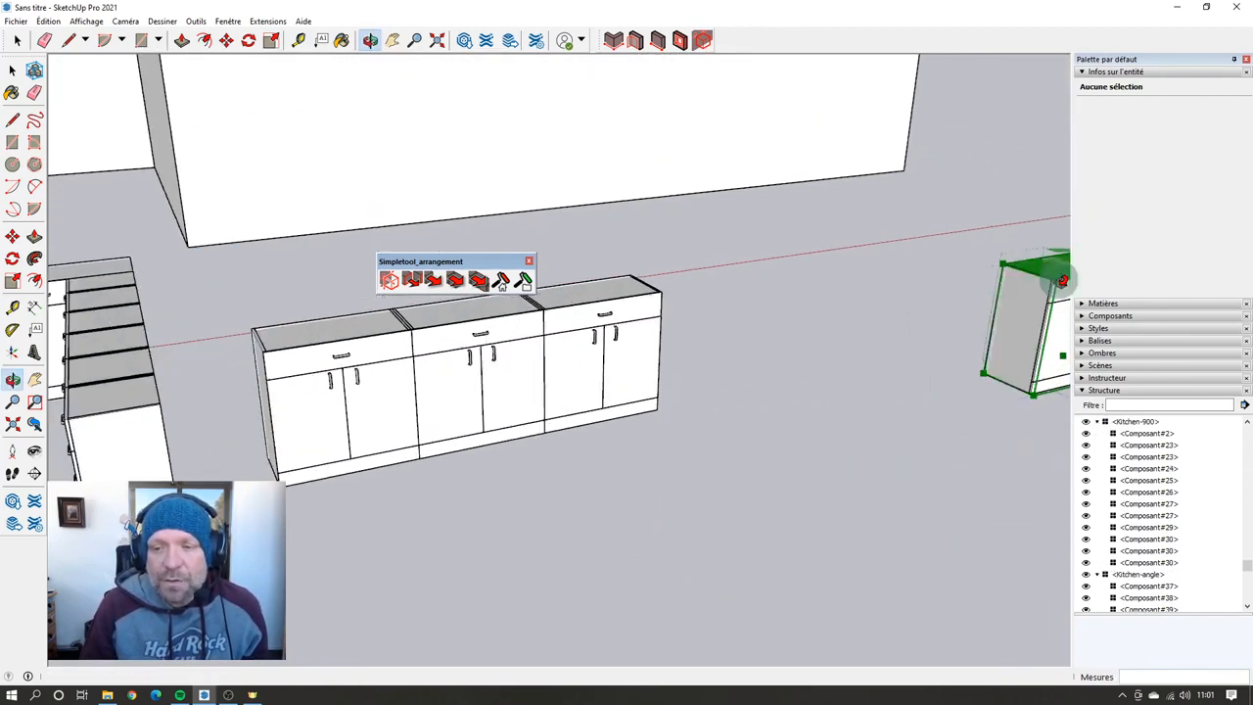
click(1015, 312)
click(928, 350)
click(830, 372)
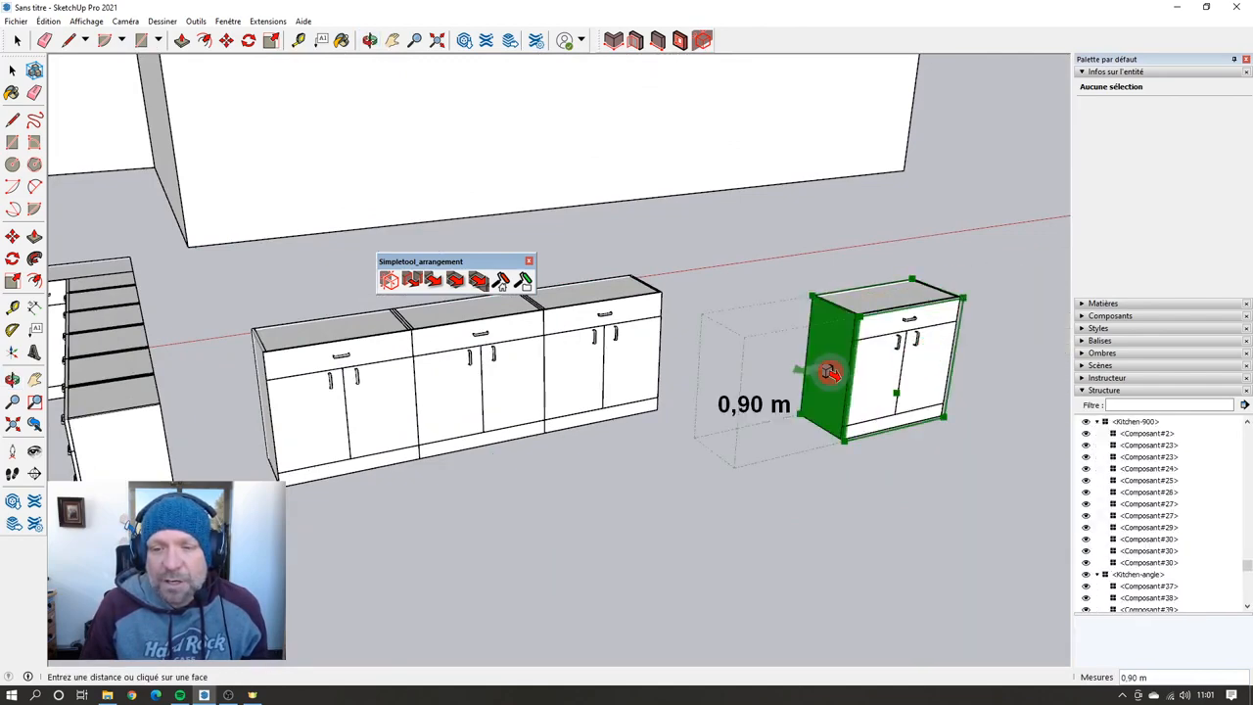
middle_drag(991, 388, 55, 465)
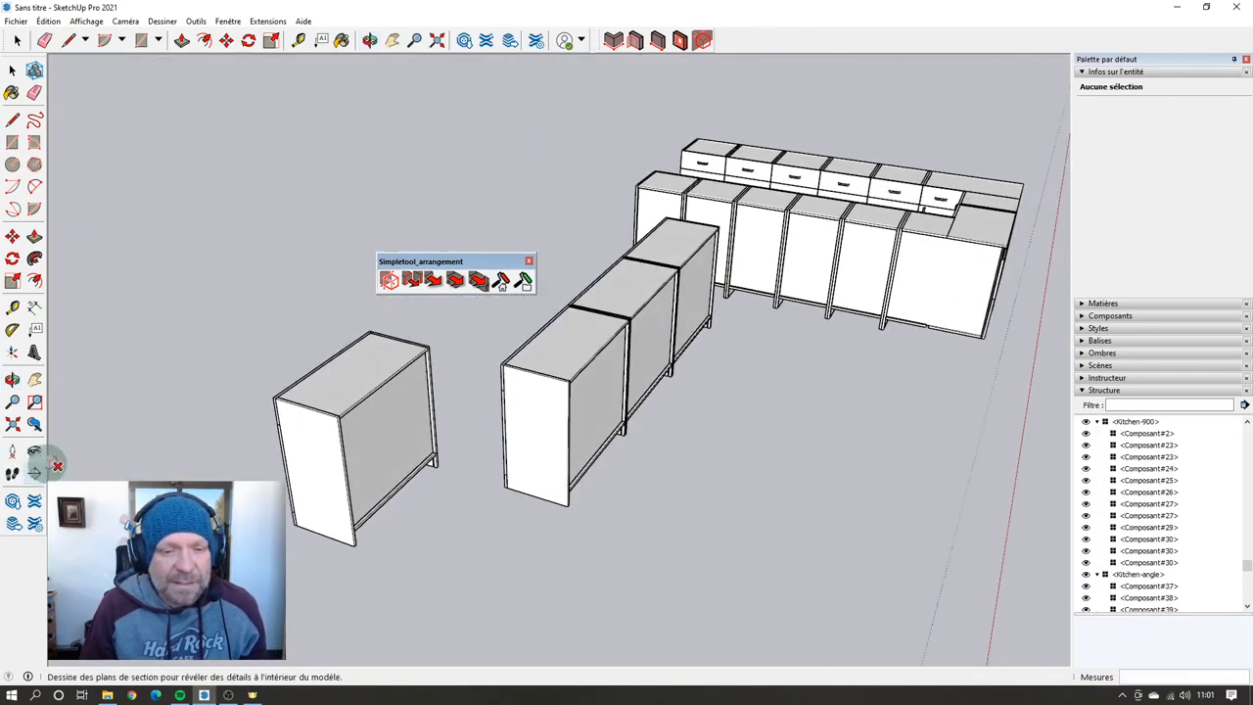
click(390, 439)
click(468, 455)
middle_drag(468, 456, 797, 590)
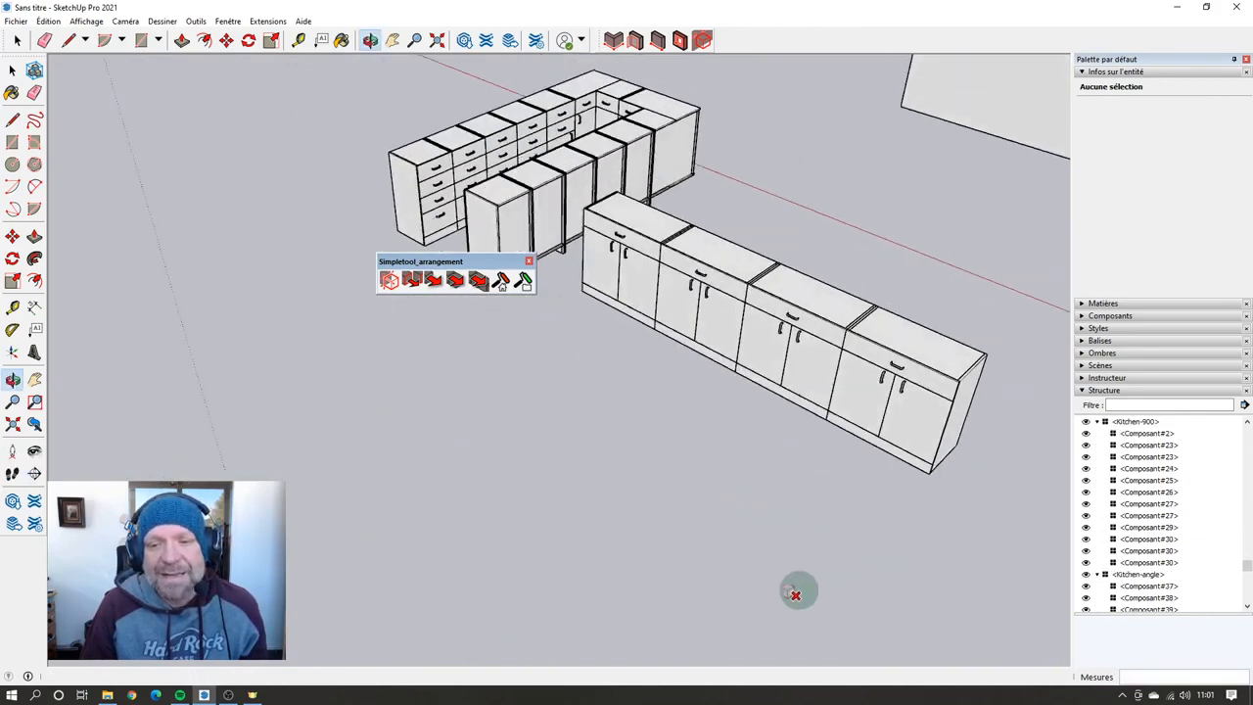
Step: Extend the row with Simple Copy by repeatedly copying the end cabinet outward at its own 0.90 m width
scroll(460, 497, down, 4)
scroll(797, 461, up, 3)
scroll(798, 462, up, 2)
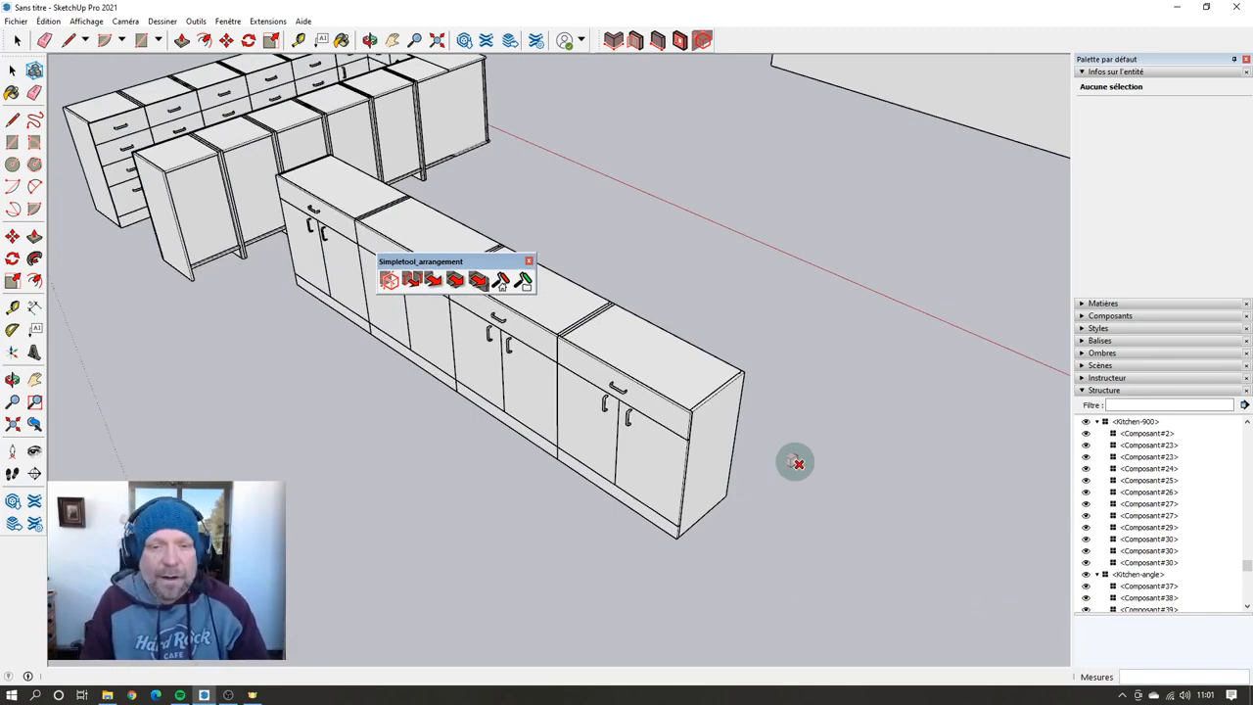
scroll(323, 445, down, 3)
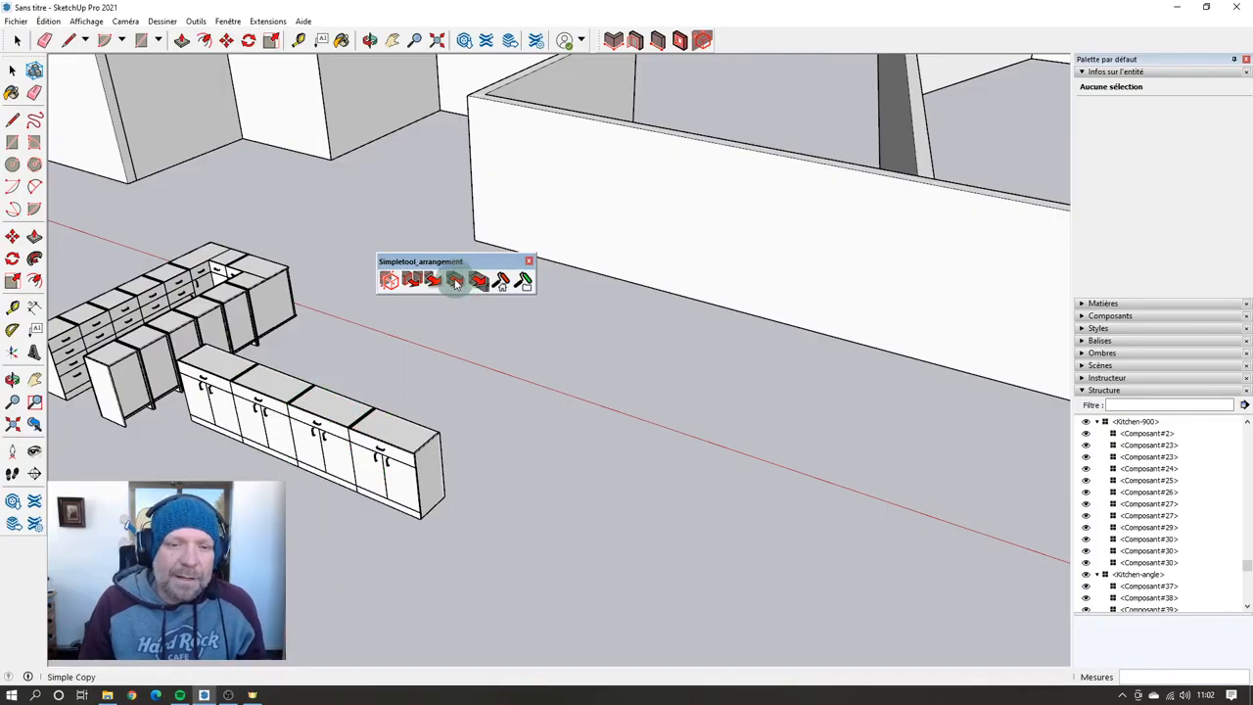
click(455, 282)
click(439, 478)
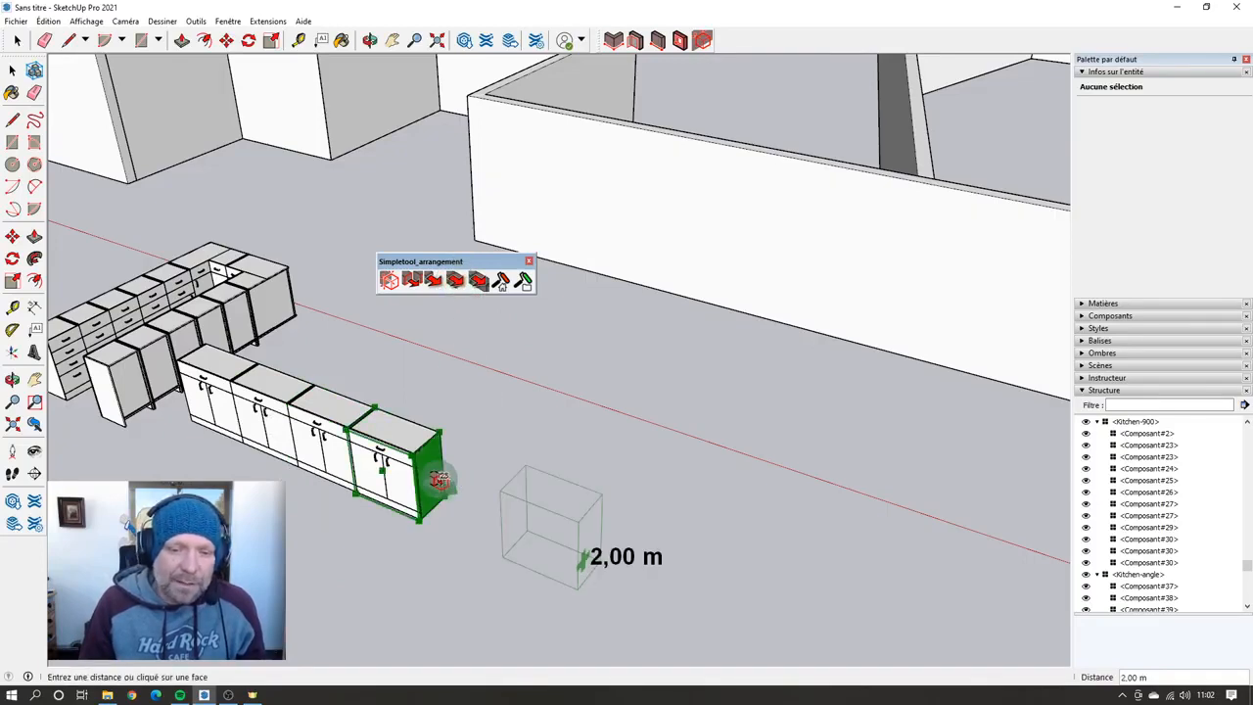
key(alt)
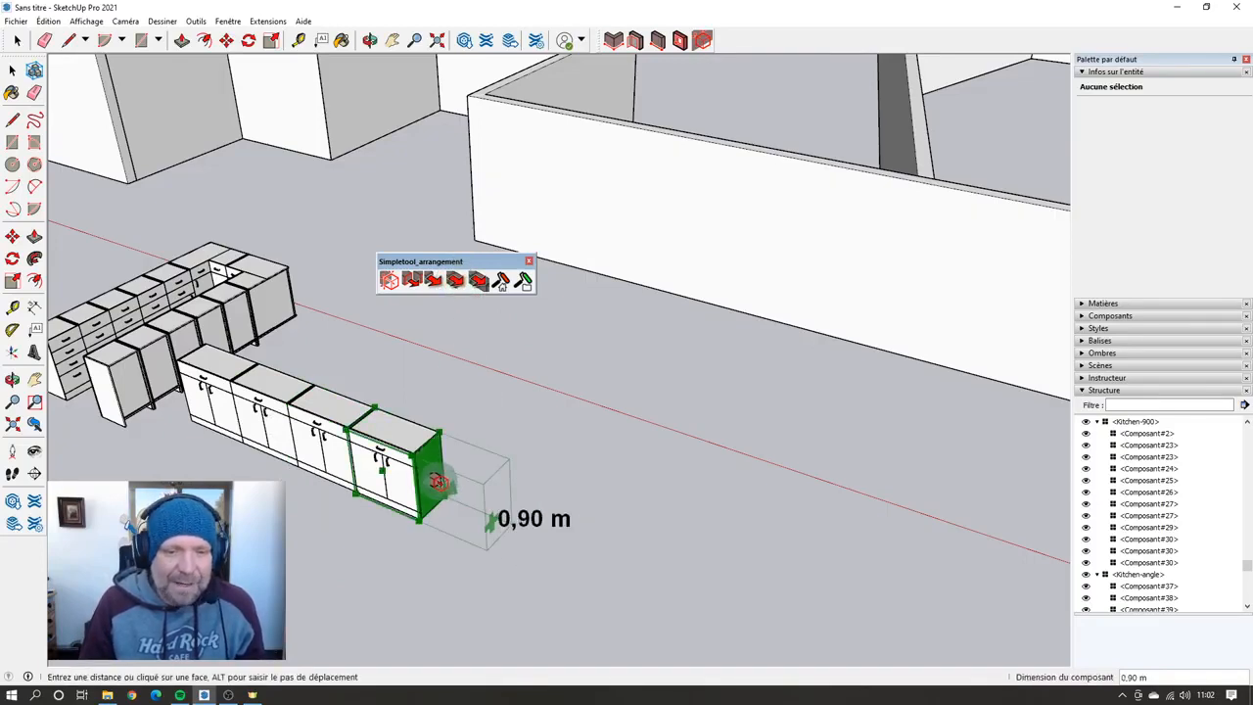
click(440, 481)
click(507, 521)
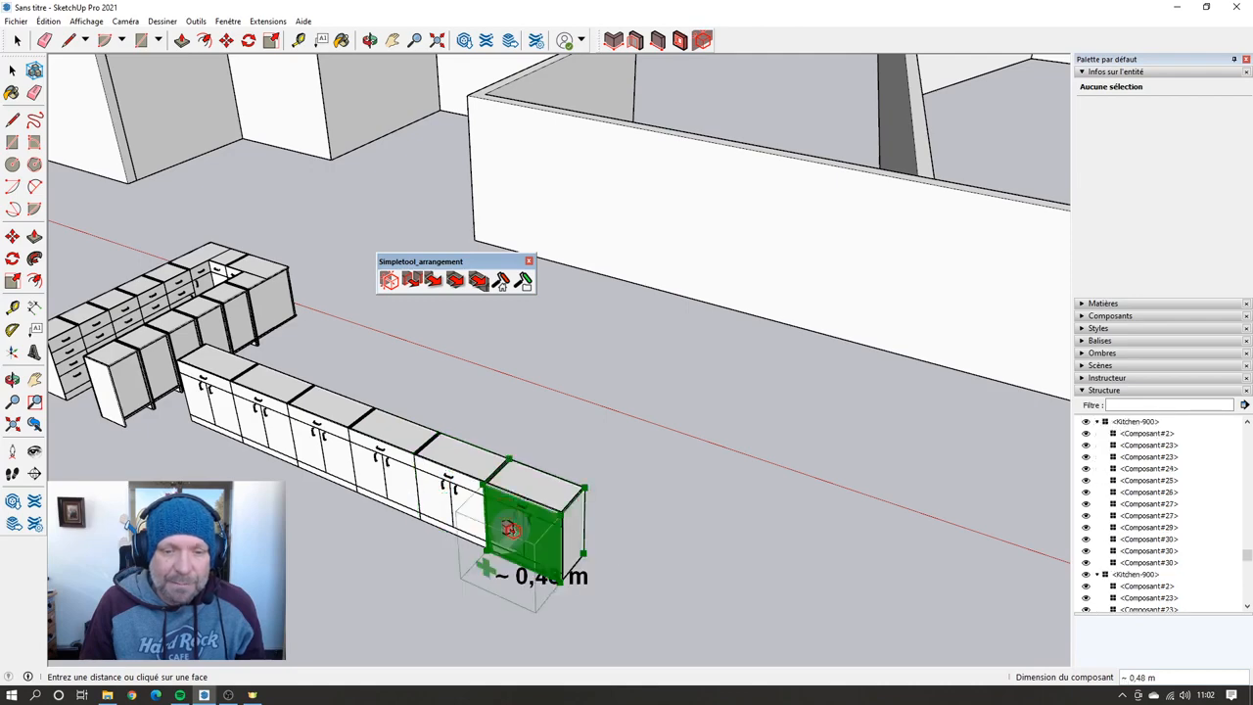
click(585, 535)
scroll(316, 444, down, 3)
scroll(599, 595, up, 4)
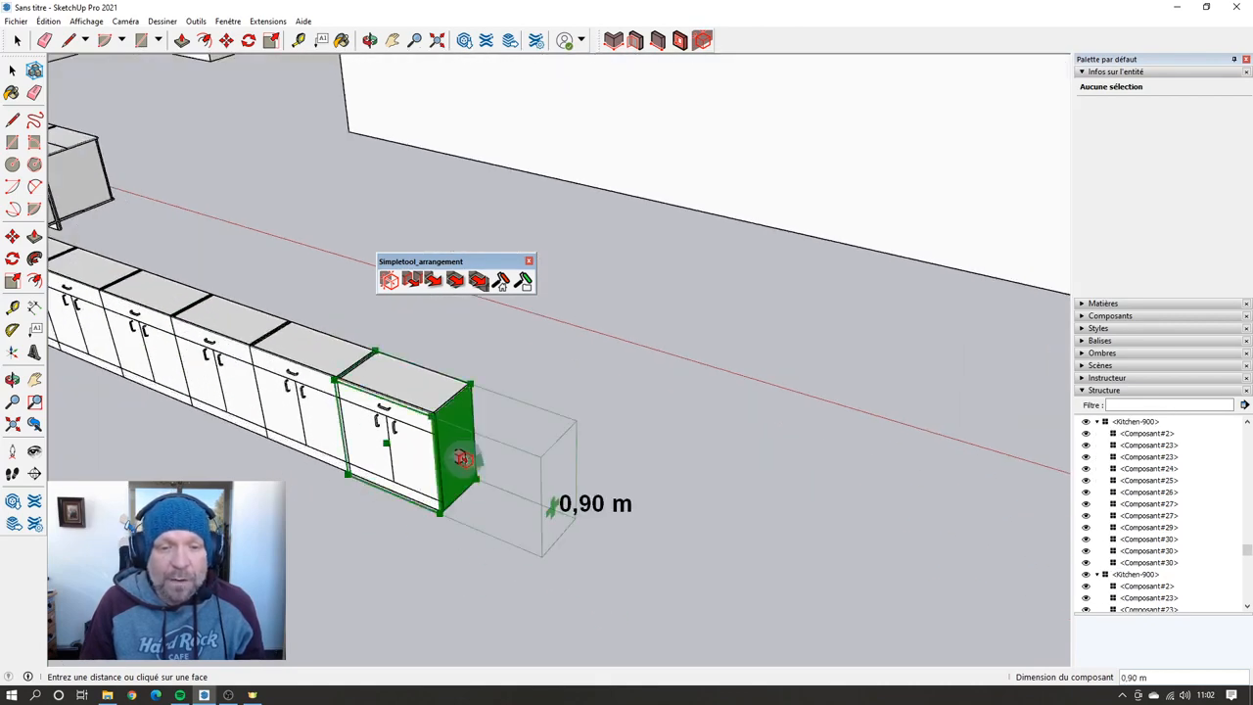
click(463, 458)
scroll(375, 448, down, 2)
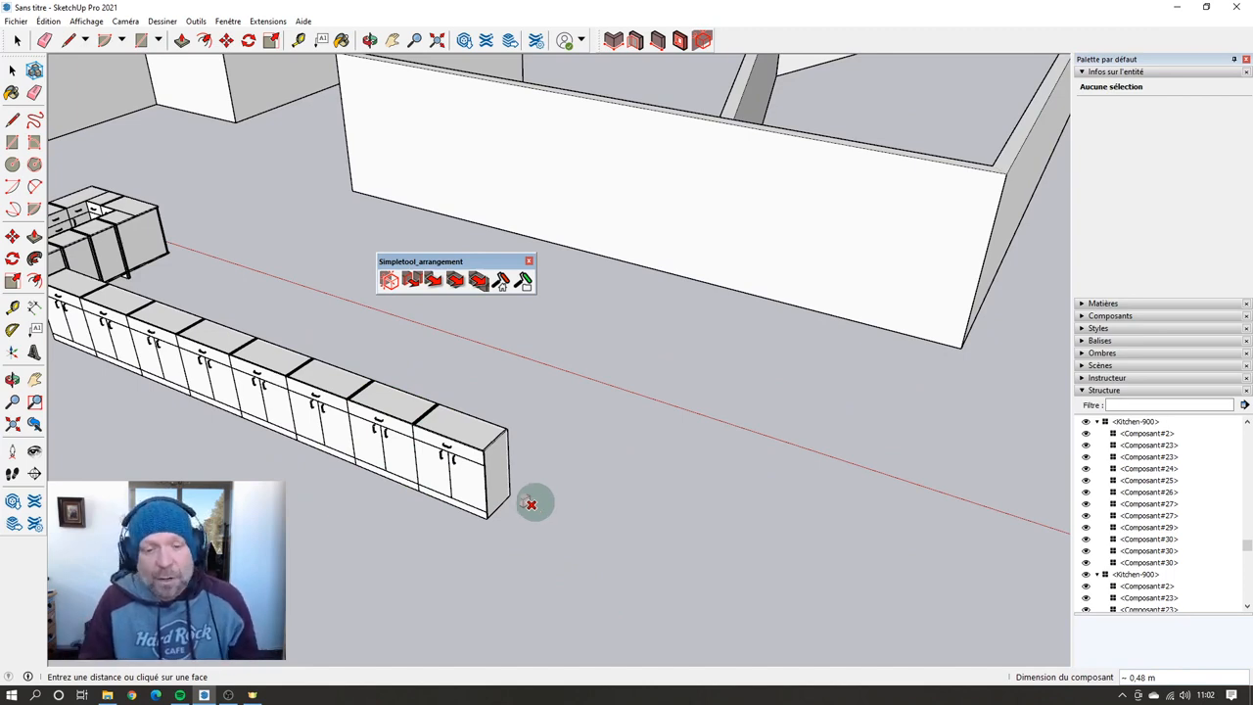
Step: Set the Simple Copy distance to 2 m and add three spaced cabinet copies outward from the end of the row
key(alt)
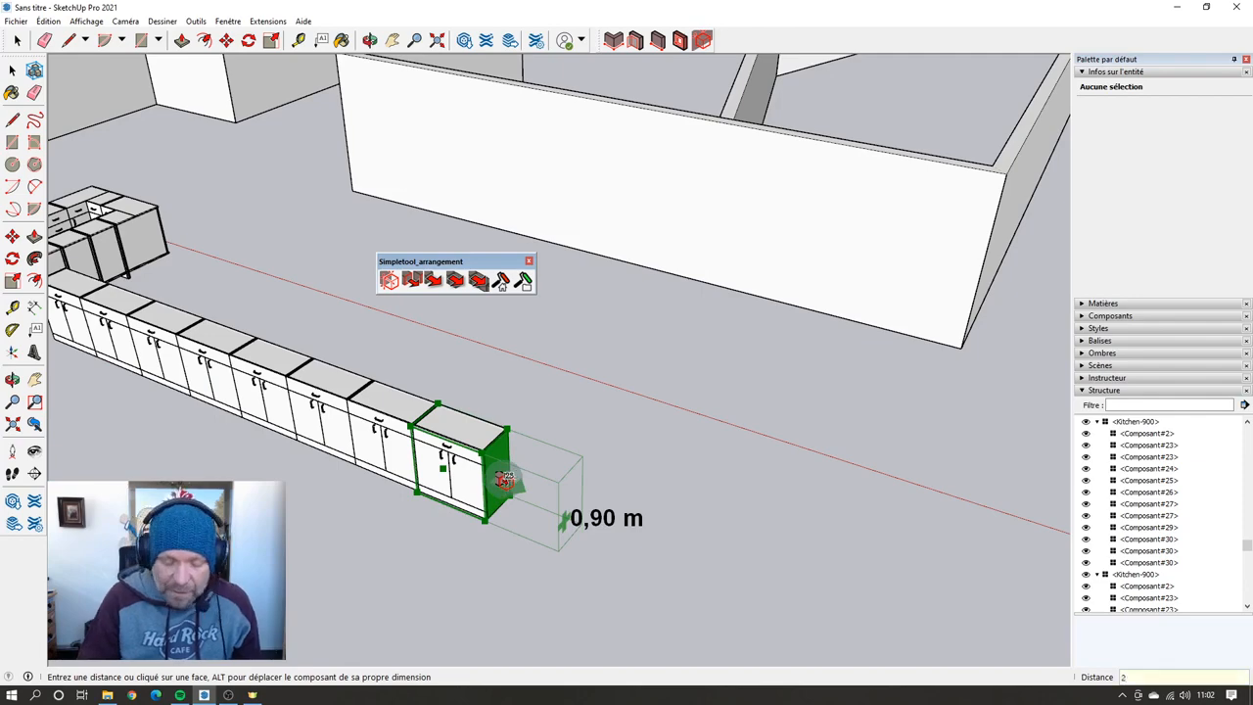
key(Return)
click(504, 480)
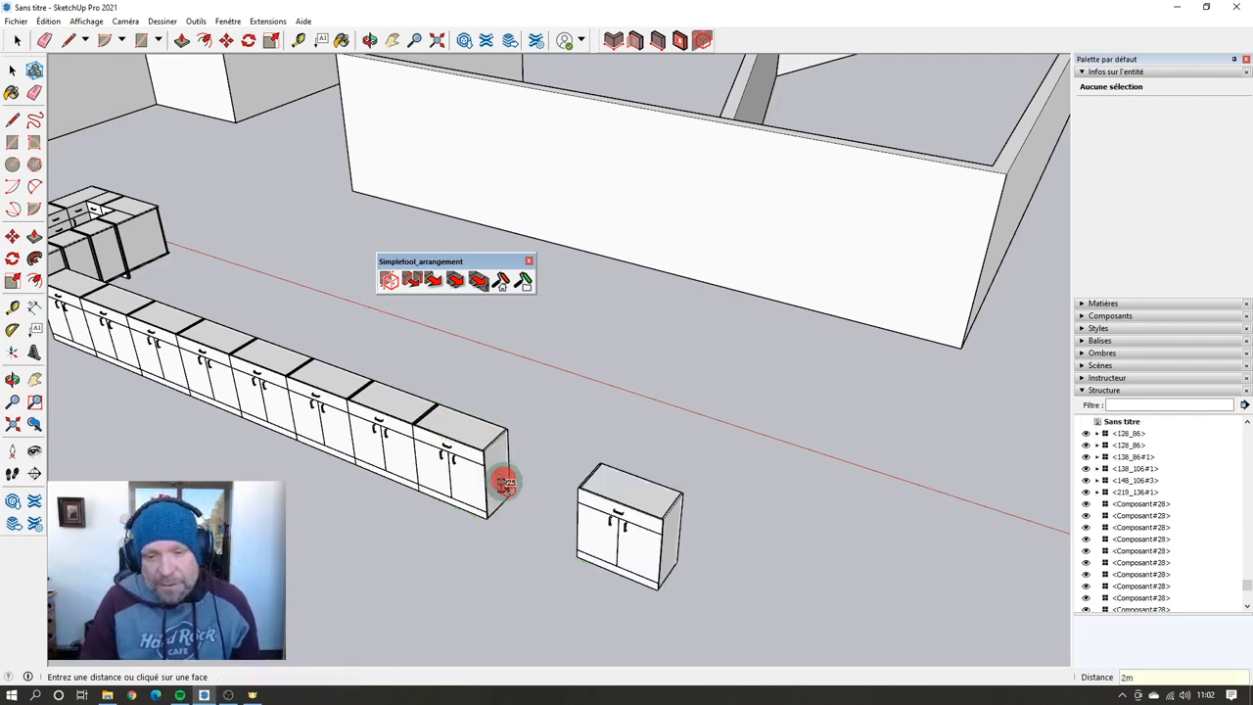
click(672, 533)
scroll(235, 397, down, 2)
scroll(235, 397, down, 2)
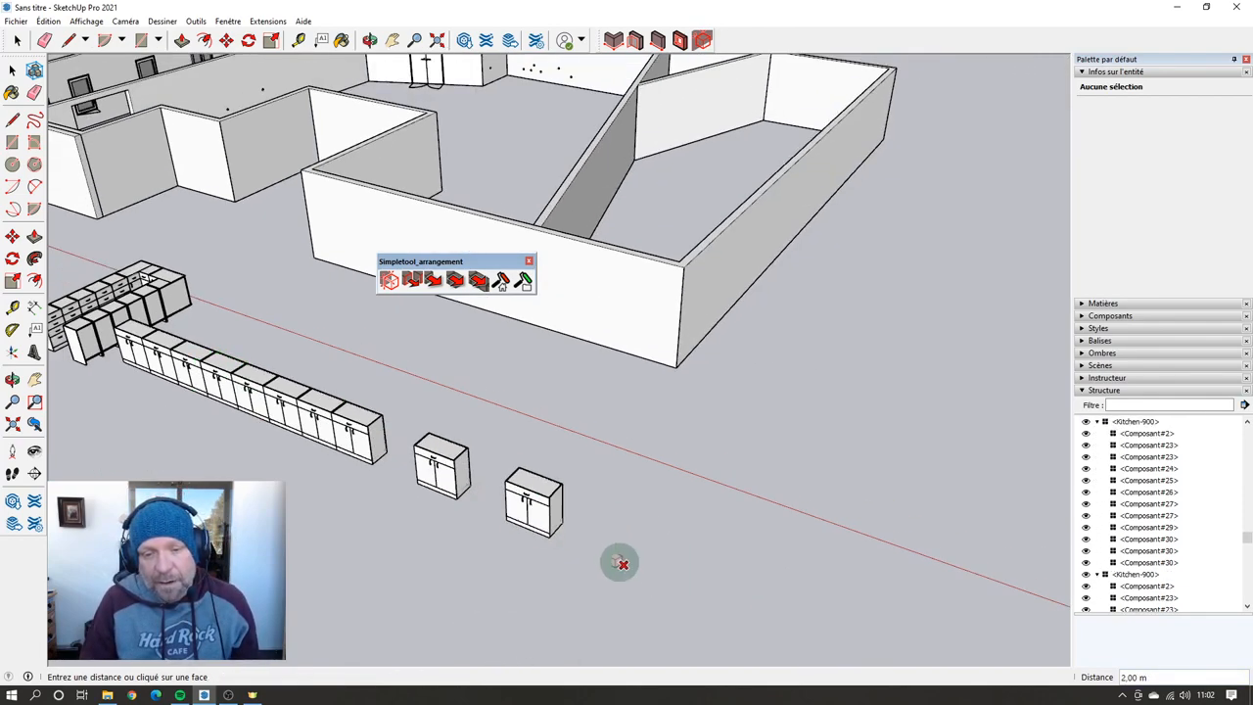
scroll(620, 559, up, 2)
click(532, 476)
key(space)
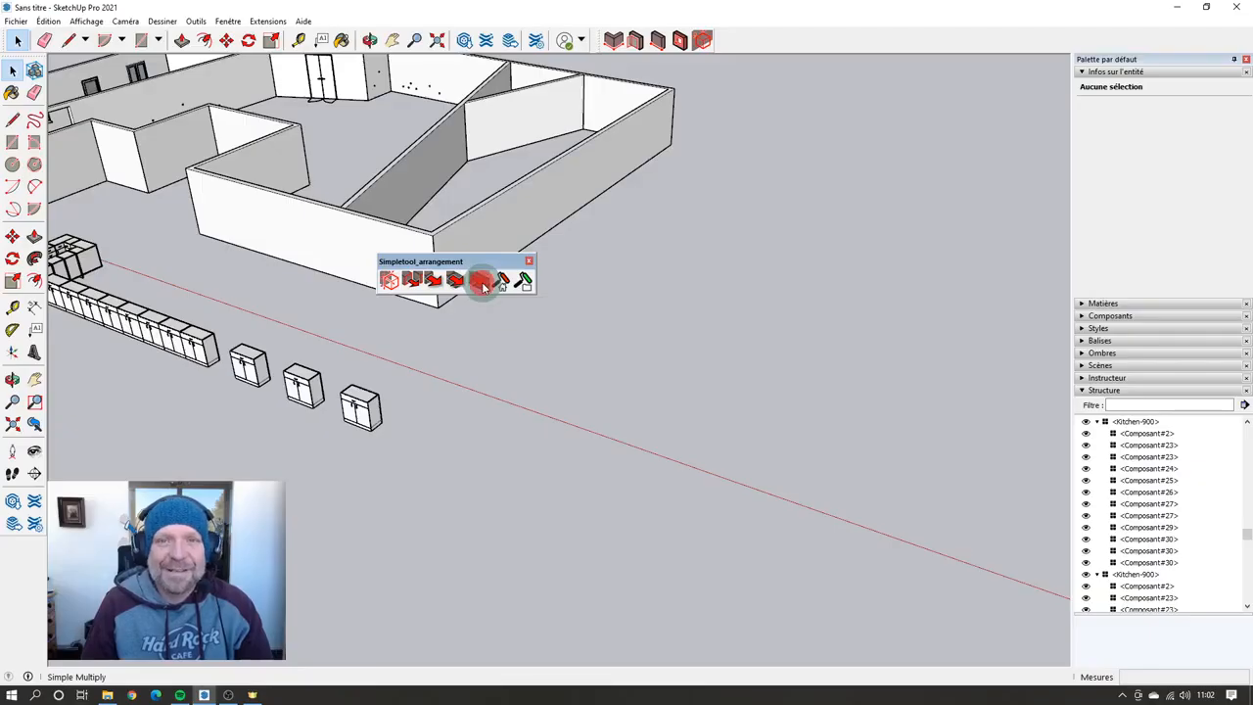
Step: With Simple Multiply, add four copies of the end cabinet along the row and three in front of the third detached cabinet, all 2 m apart
click(480, 280)
scroll(395, 426, up, 3)
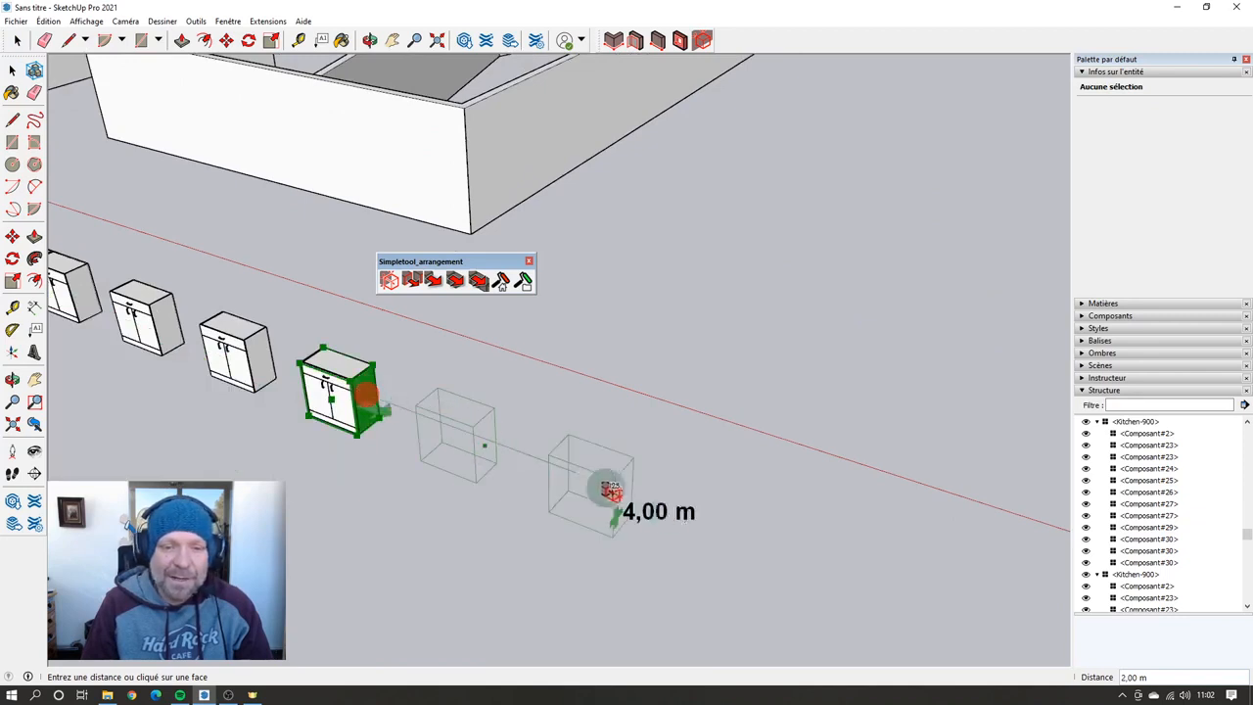
click(989, 593)
scroll(453, 350, down, 3)
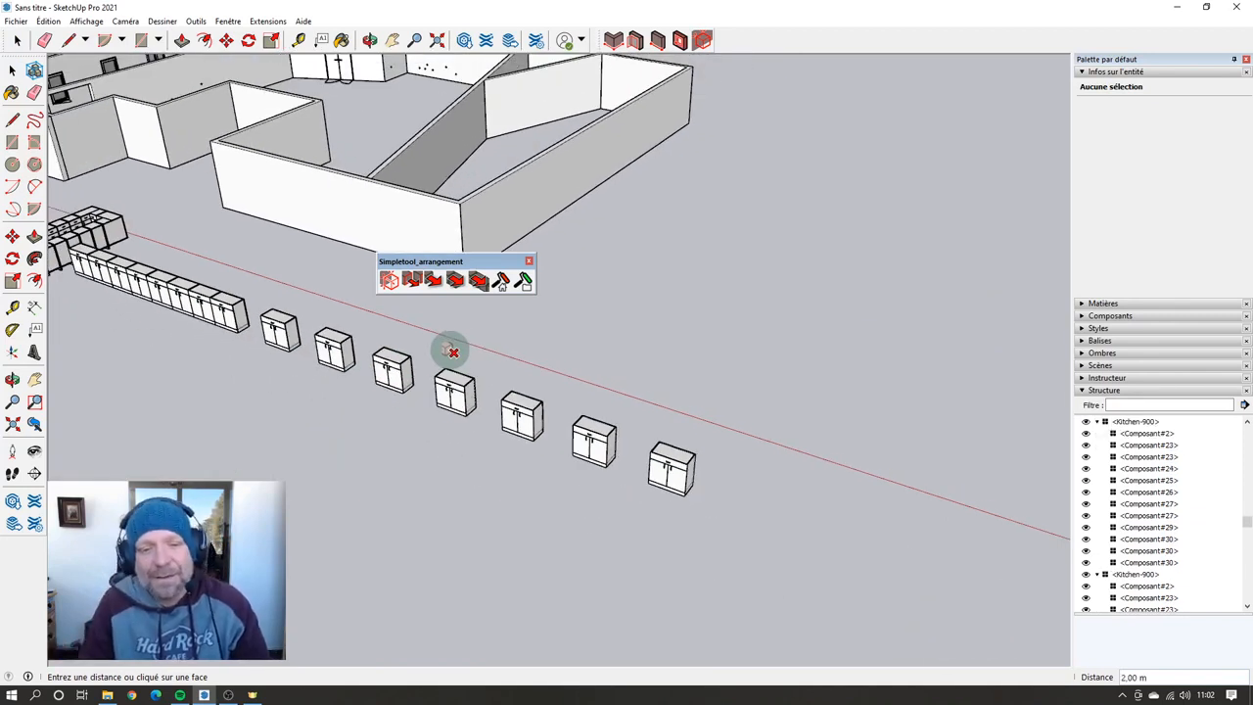
click(387, 378)
click(211, 502)
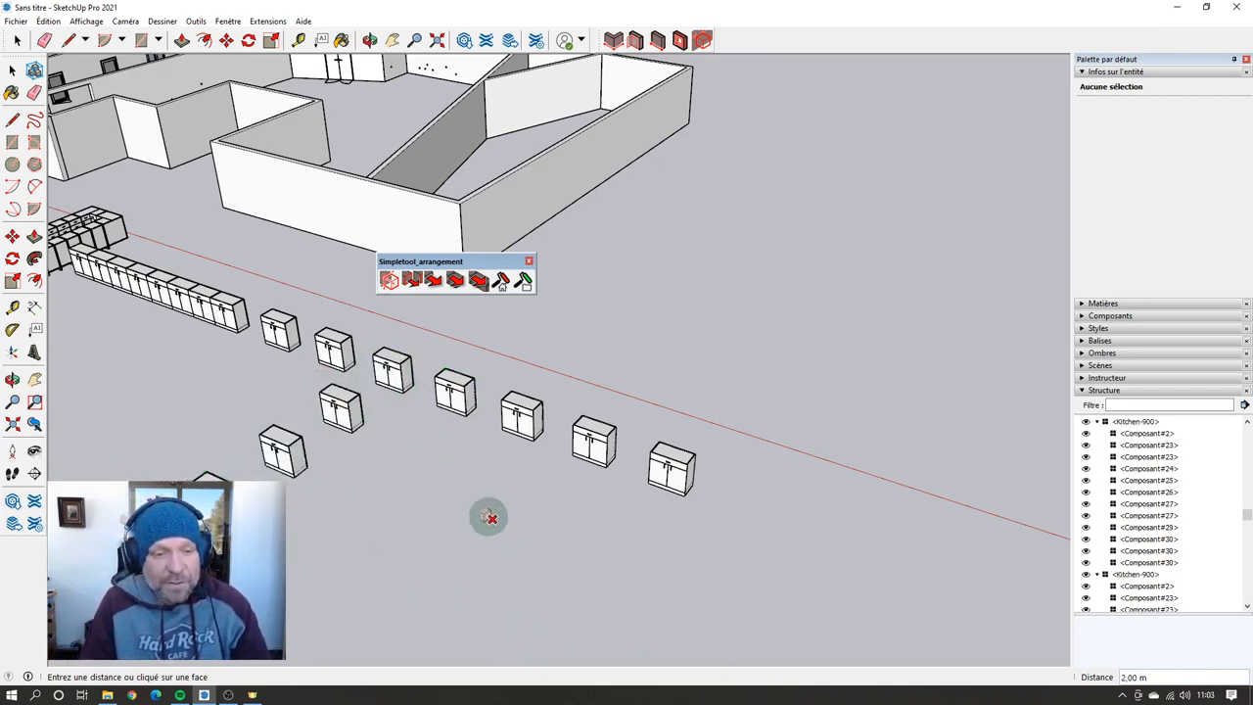
Step: Multiply the frontmost cabinet sideways with Simple Multiply at its own 0.90 m width, adding eight adjoining copies
scroll(375, 613, down, 3)
scroll(518, 581, up, 6)
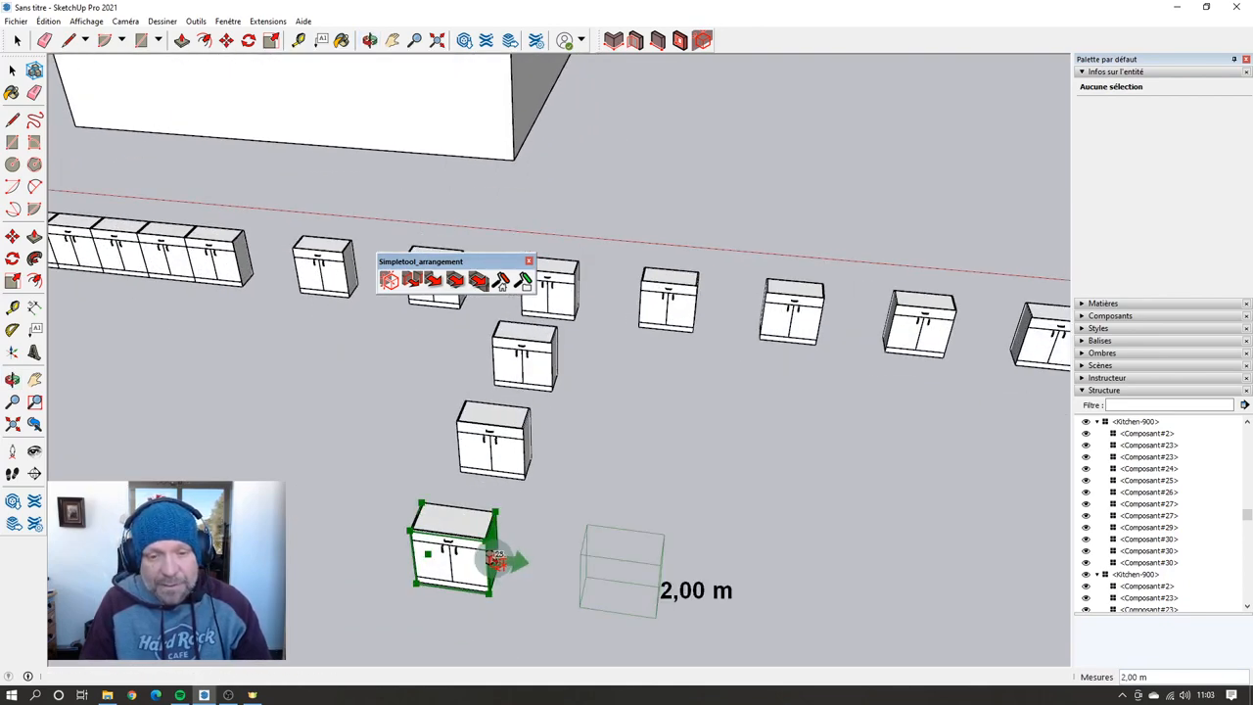
middle_drag(735, 601, 503, 587)
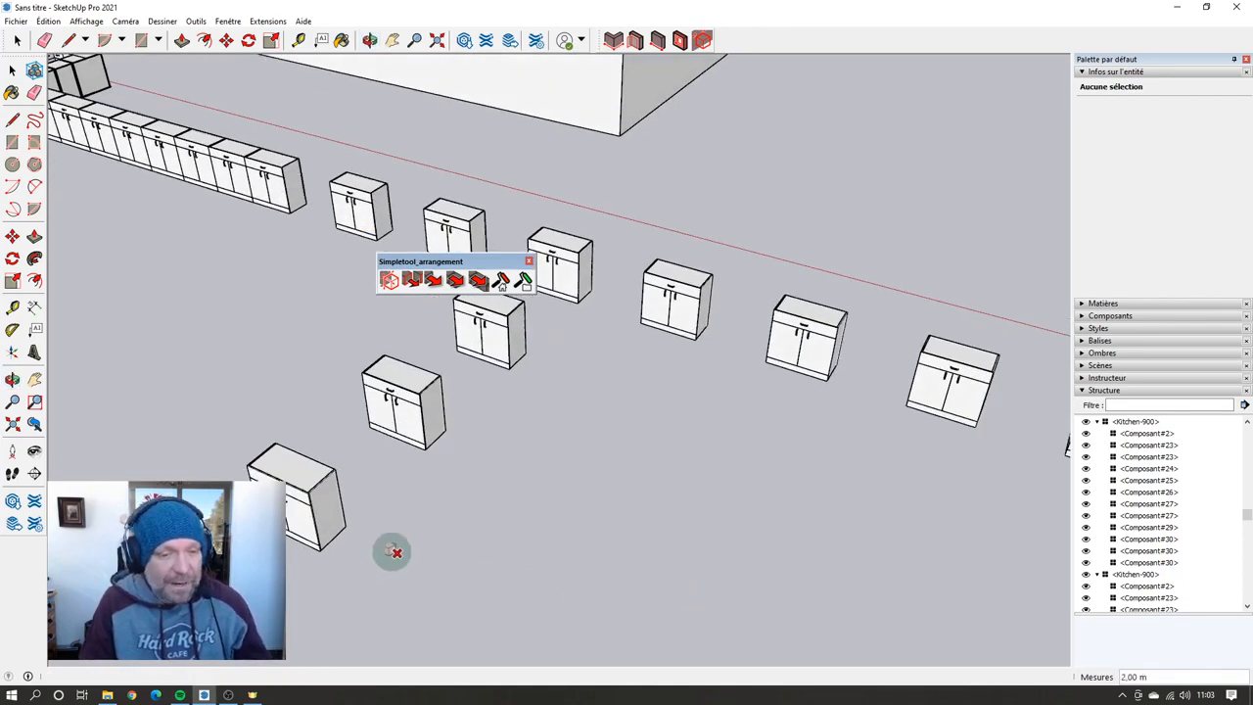
shift+middle_drag(392, 552, 476, 452)
scroll(443, 421, up, 3)
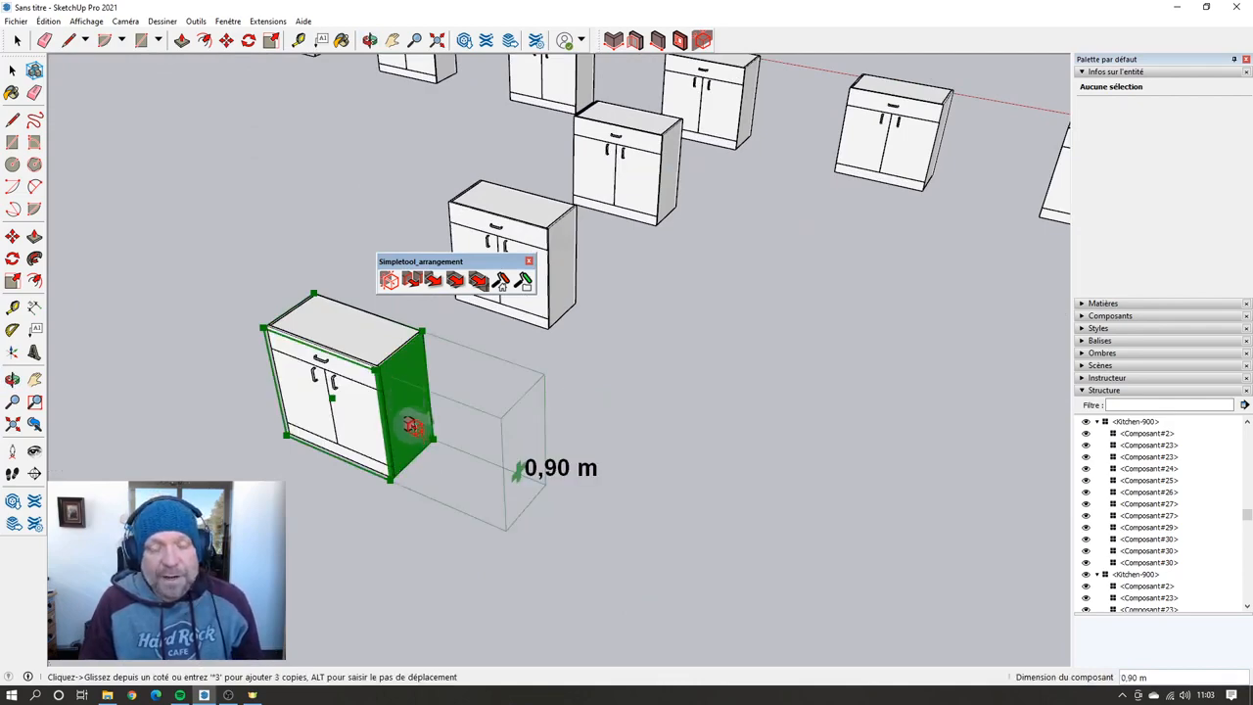
scroll(414, 425, down, 5)
drag(520, 448, 861, 588)
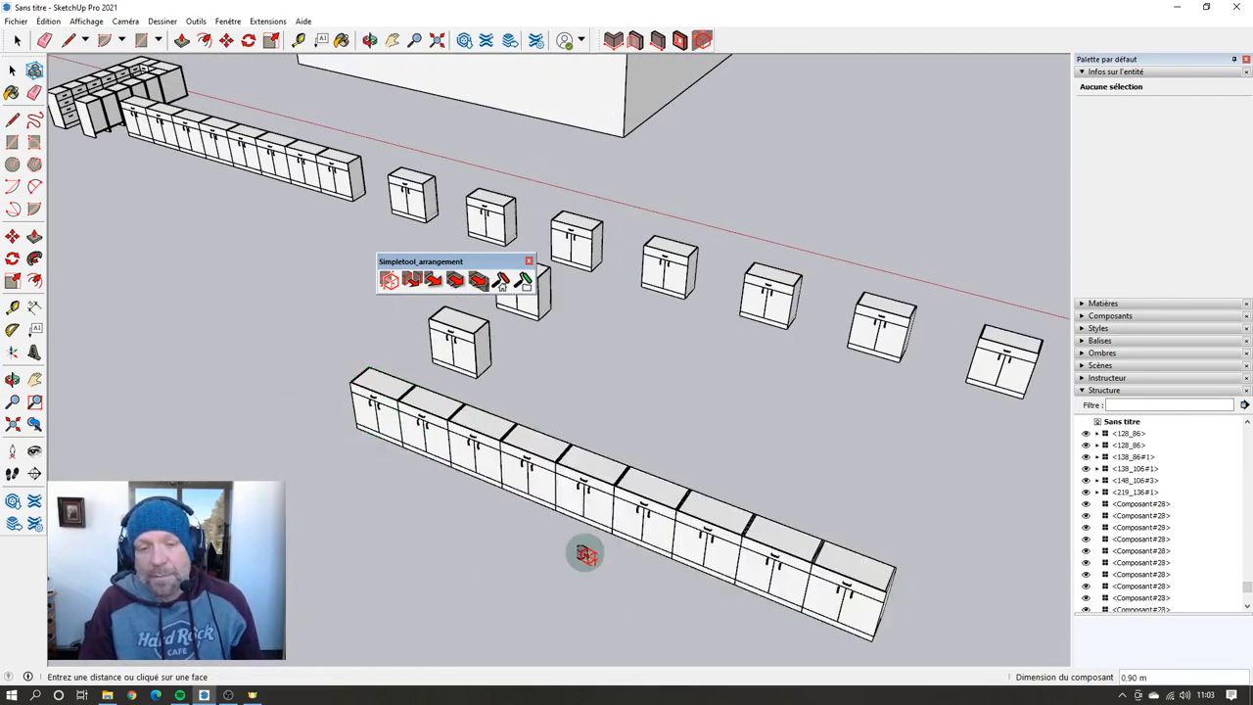
key(space)
middle_drag(616, 520, 645, 537)
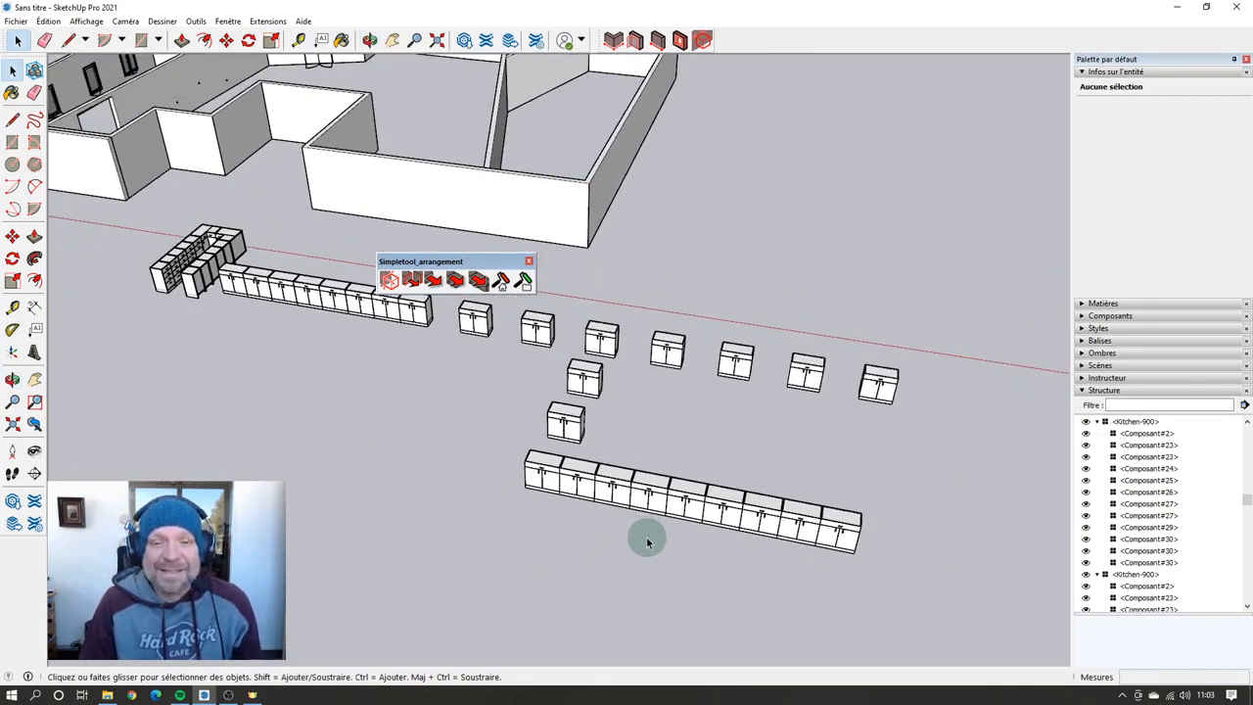
click(228, 695)
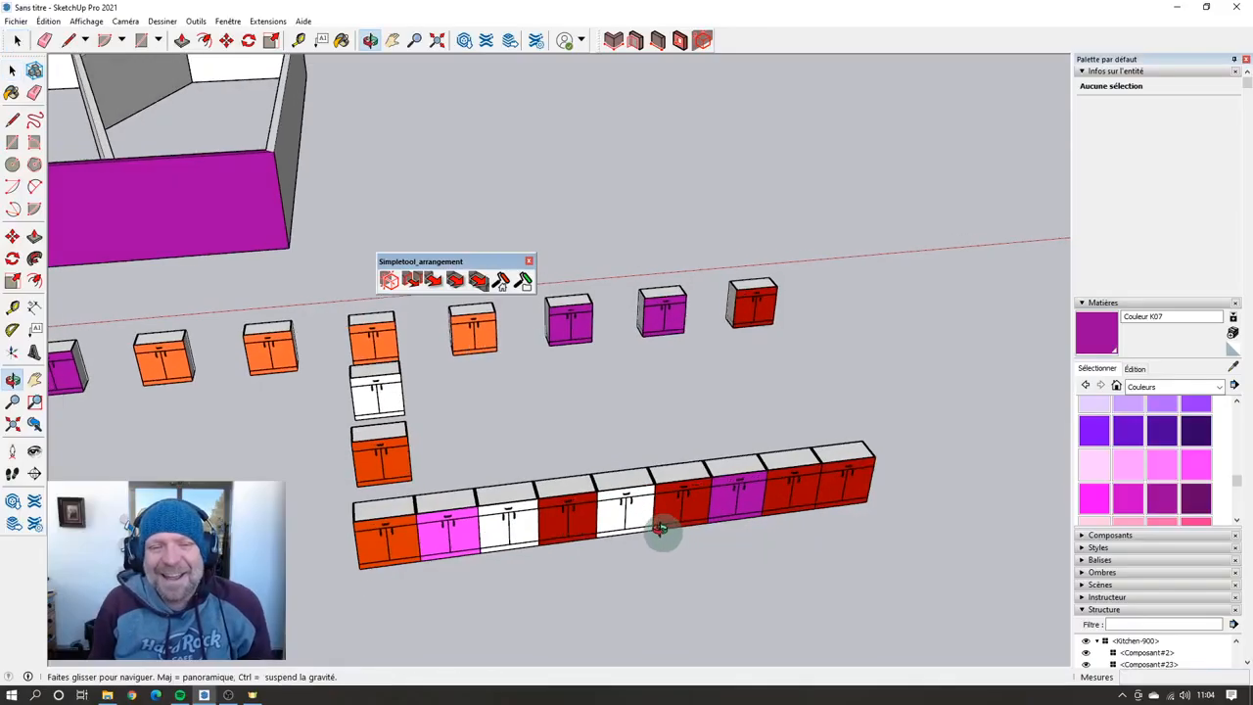
Step: Move the Simpletool_arrangement toolbar away from the house plan into the empty area beside it, keeping the coloured cabinets in view
middle_drag(663, 529, 694, 568)
scroll(680, 568, down, 2)
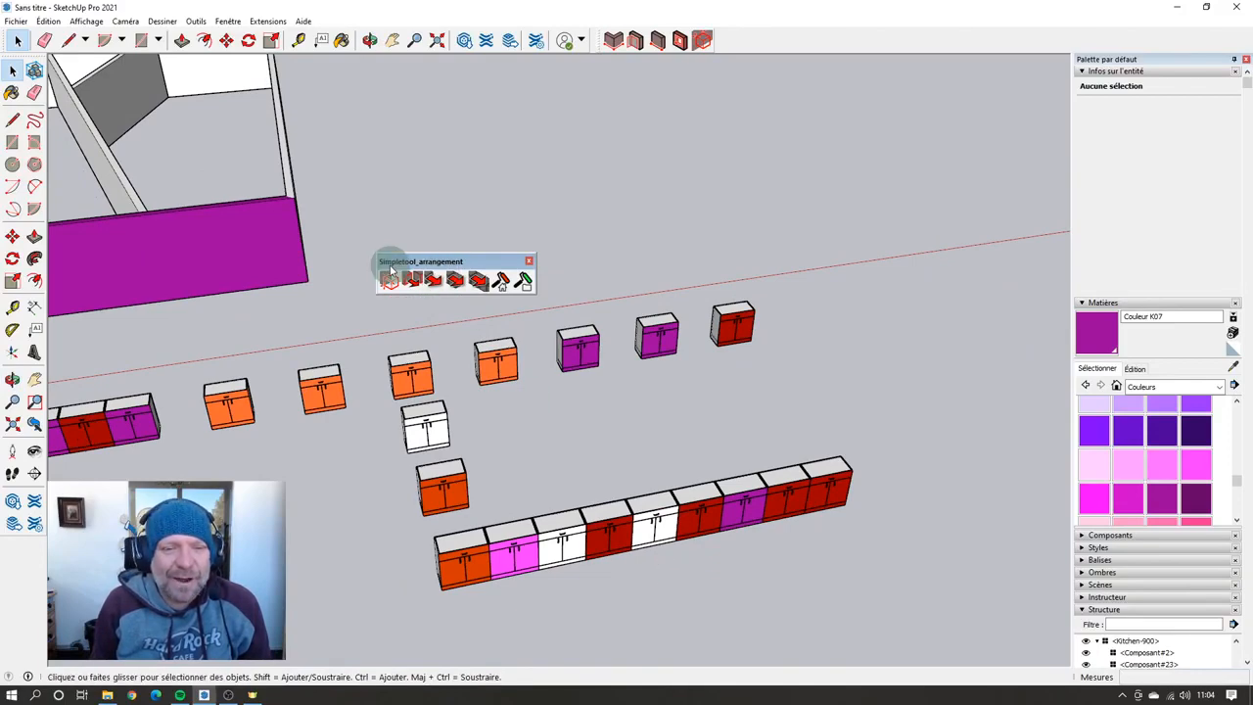
middle_drag(705, 355, 705, 406)
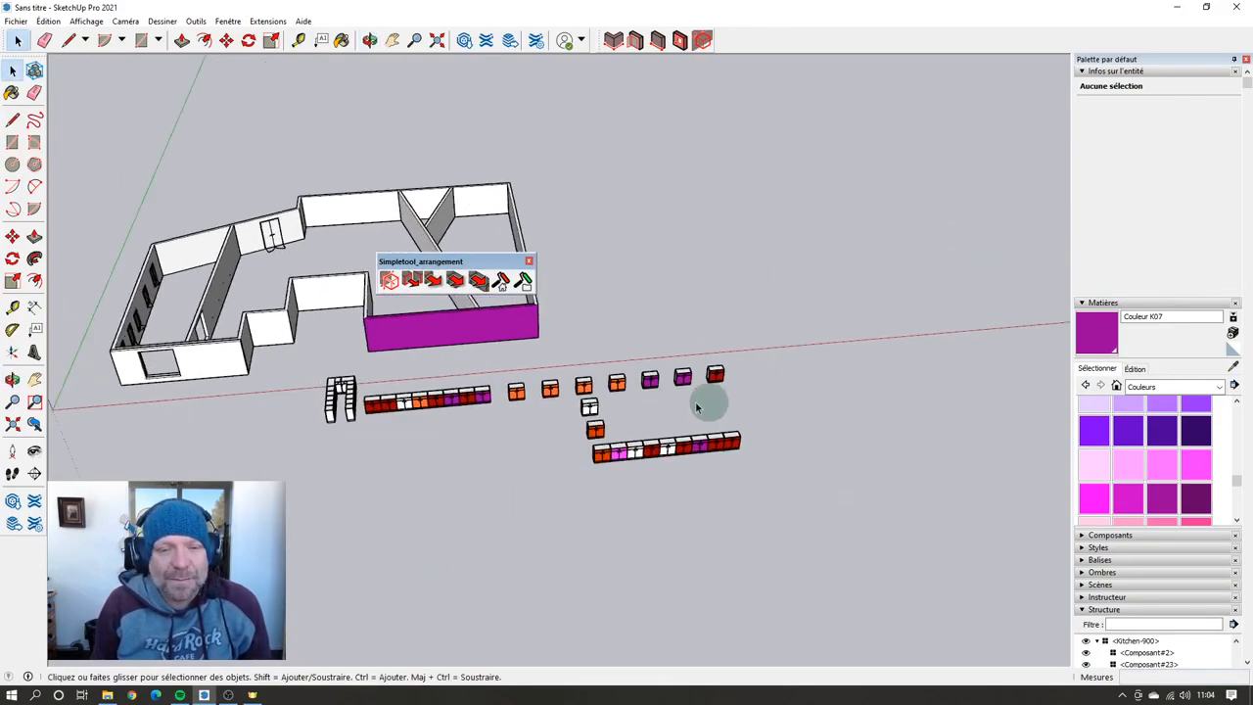
drag(476, 263, 774, 261)
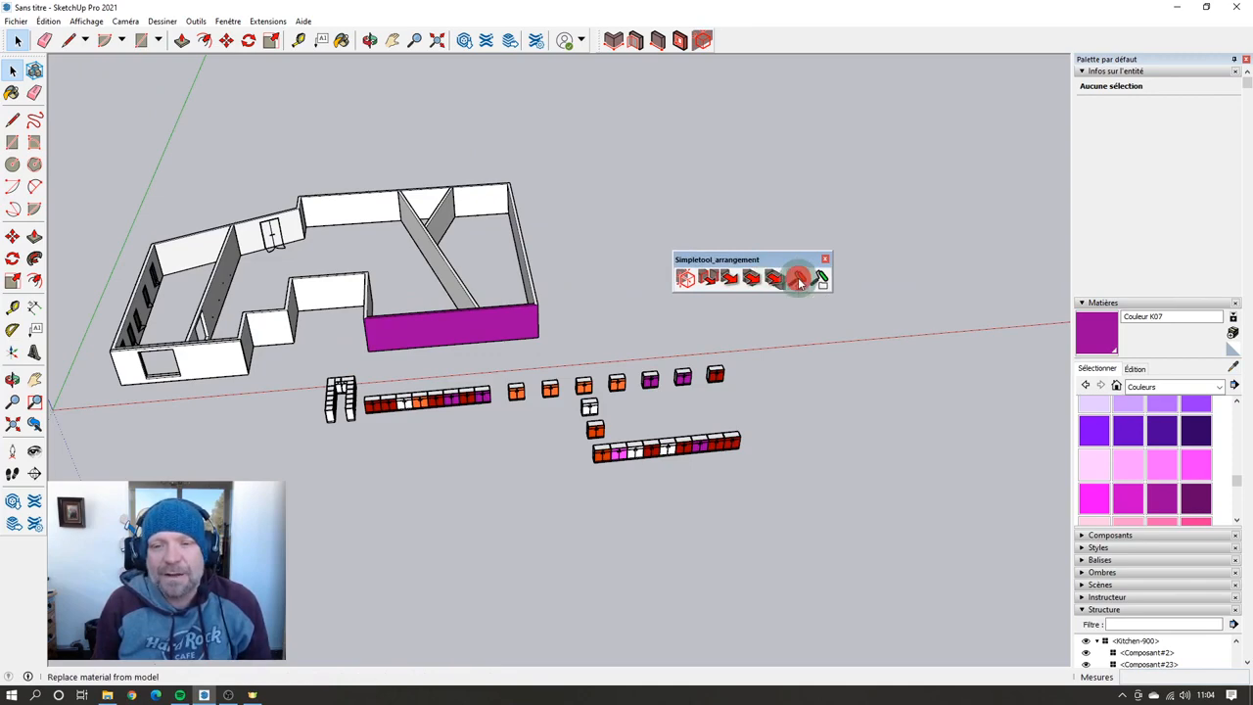
scroll(724, 446, up, 5)
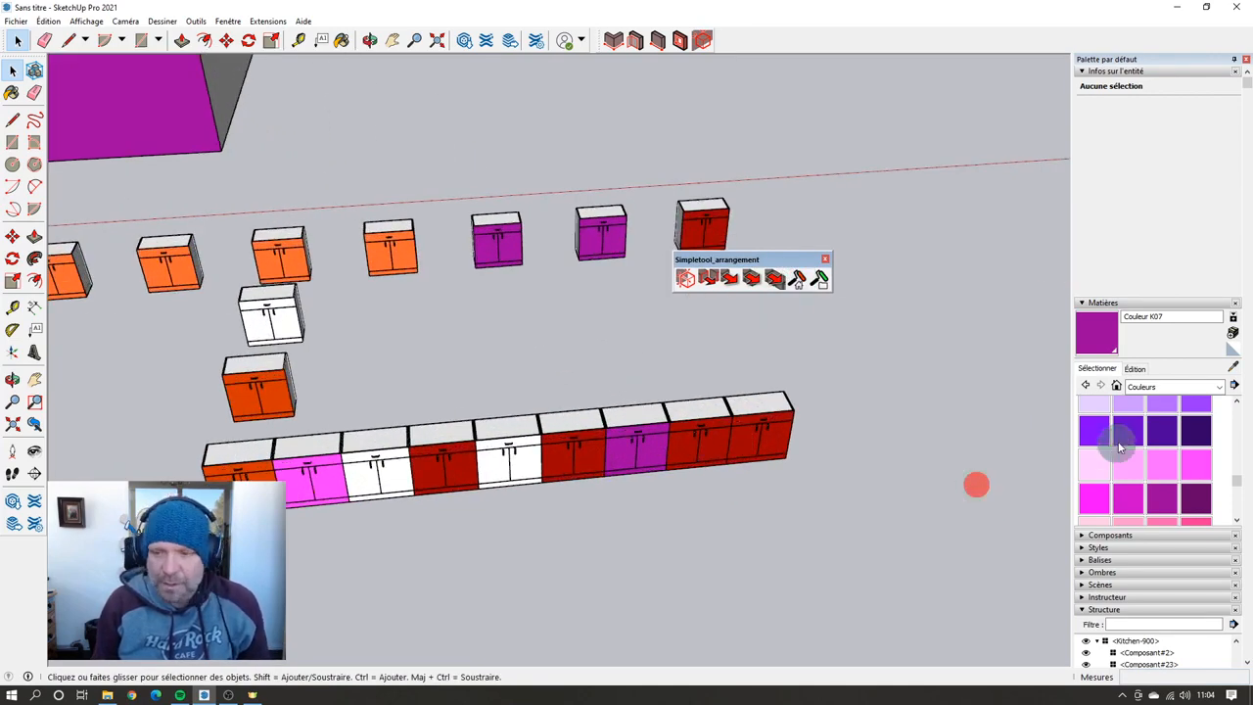
Step: Display the materials used in the model and sample the dark red Color A07 material from a cabinet in the front row
click(1116, 386)
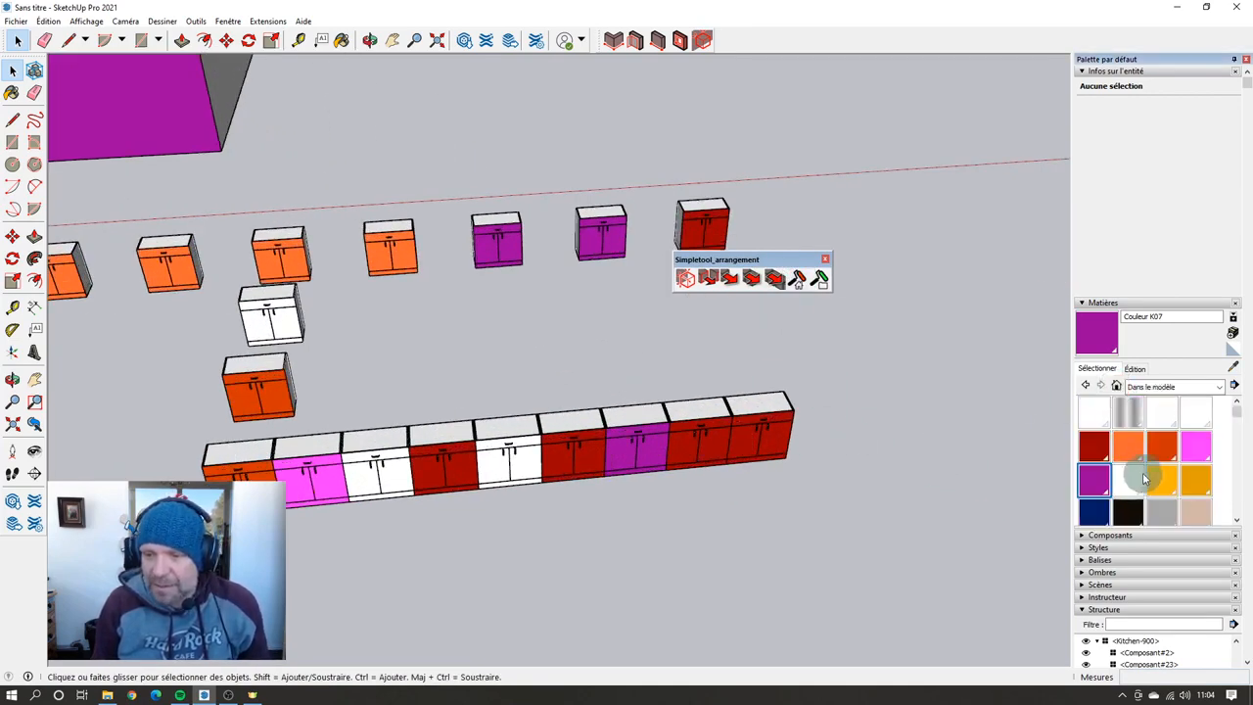
middle_drag(780, 476, 964, 480)
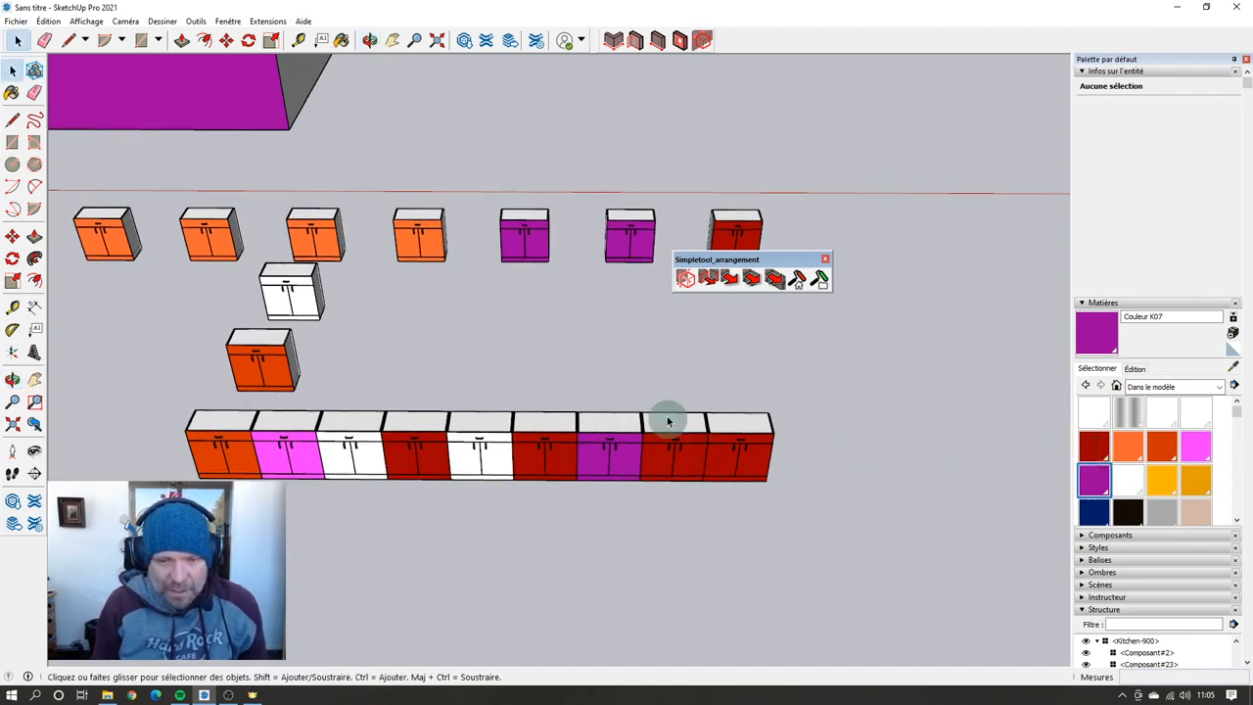
key(b)
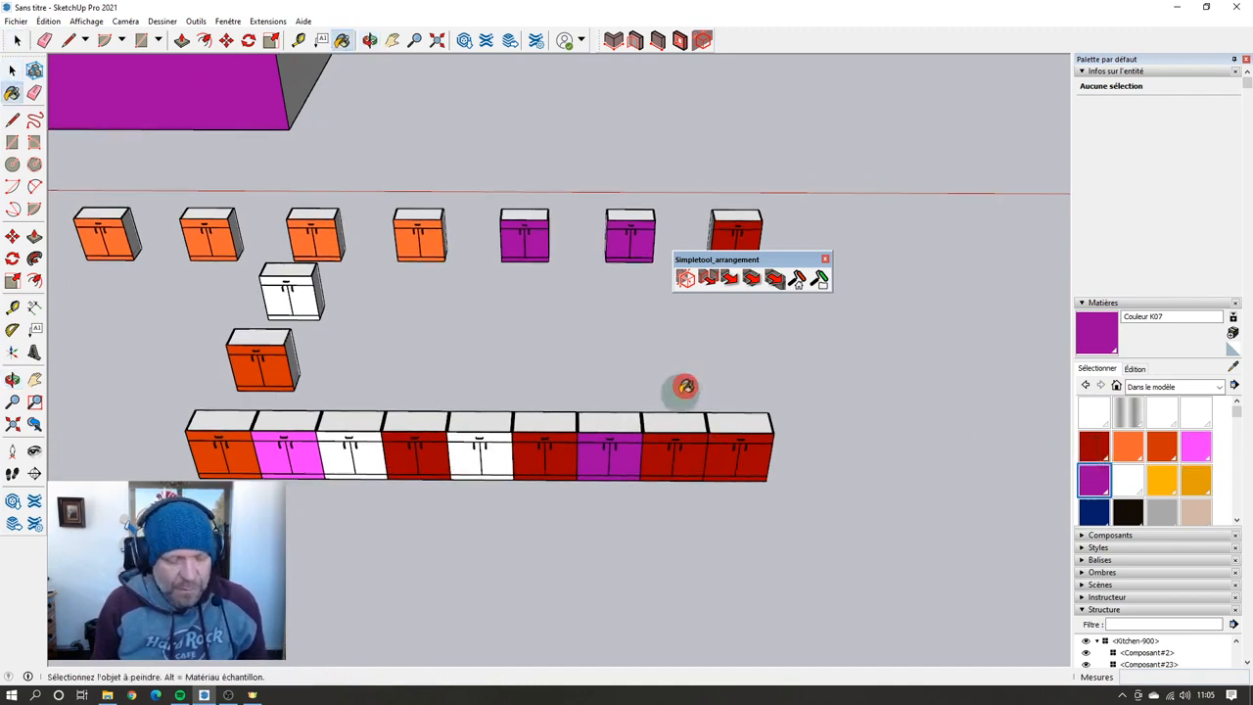
alt+click(697, 449)
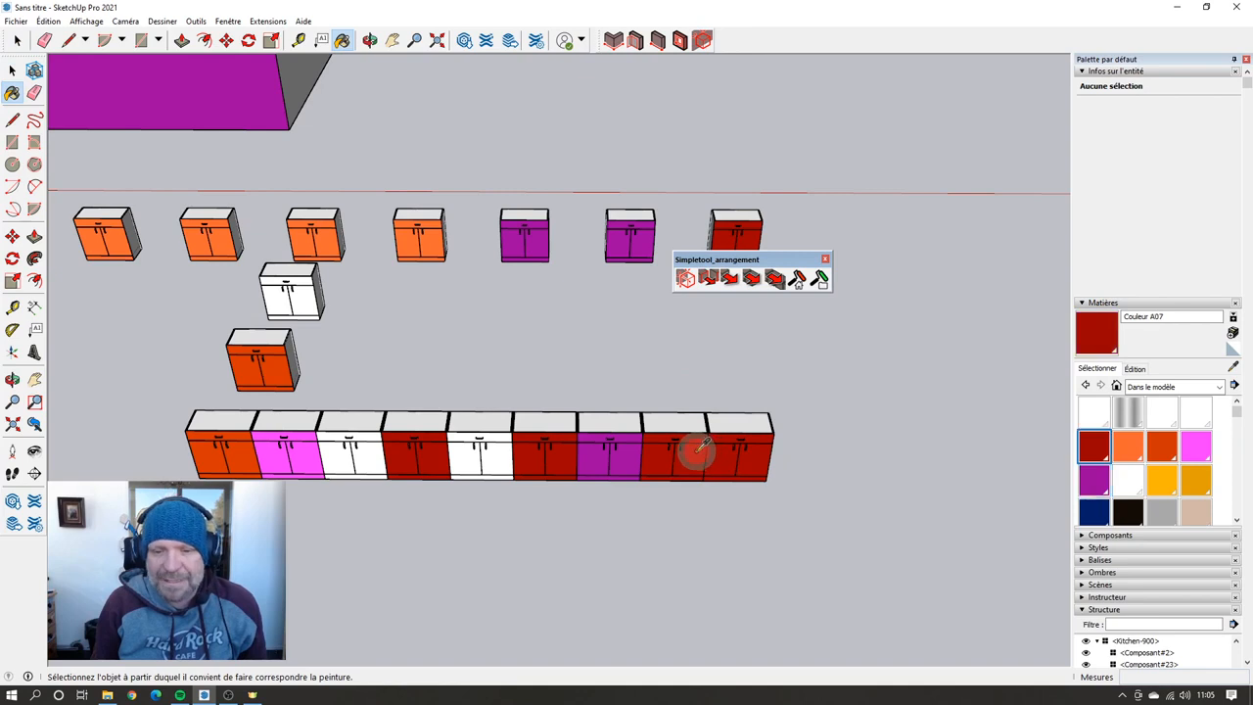
Step: Replace the sampled dark red material with Sumele_Dress on all cabinets using the material replacement tool
click(797, 279)
click(667, 342)
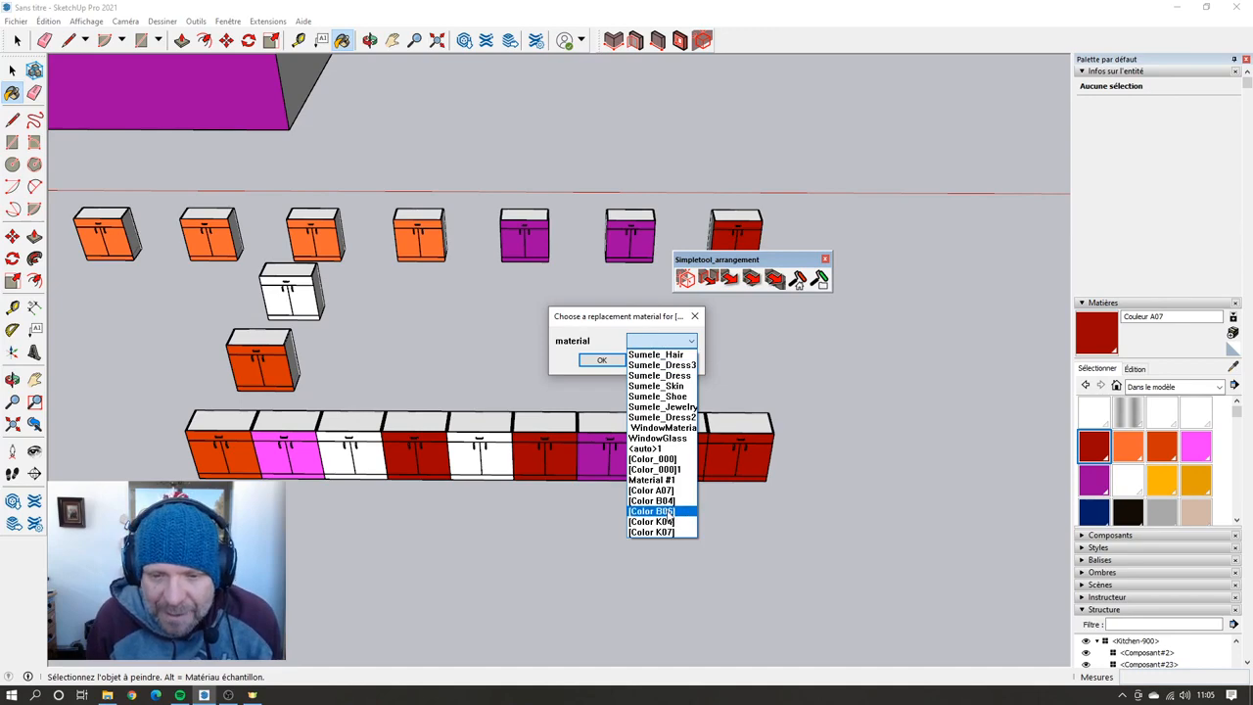
click(676, 375)
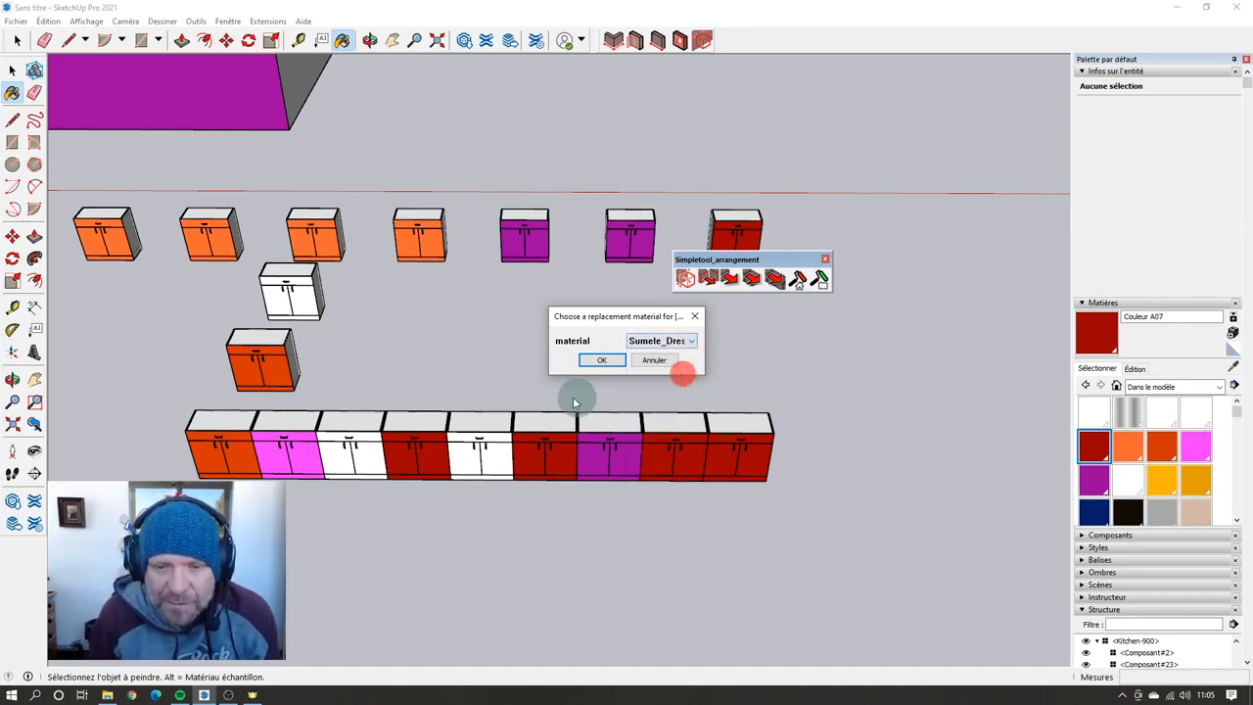
click(610, 369)
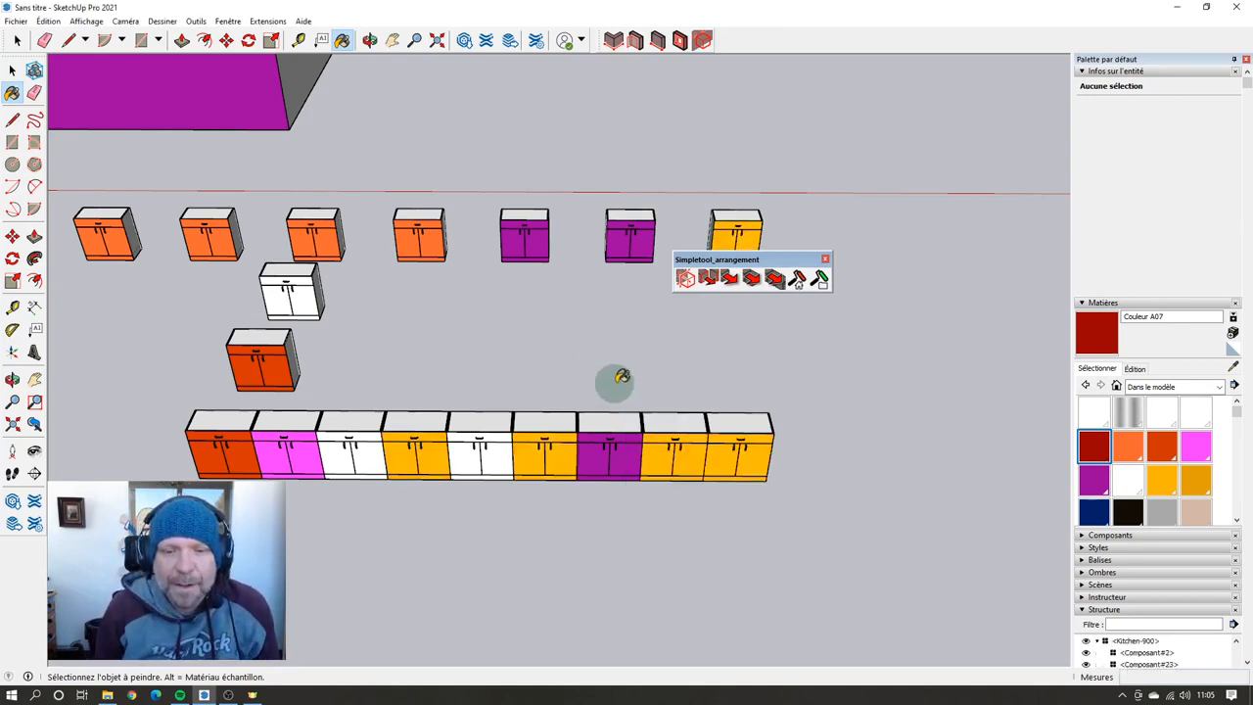
middle_drag(610, 381, 832, 455)
scroll(830, 456, down, 3)
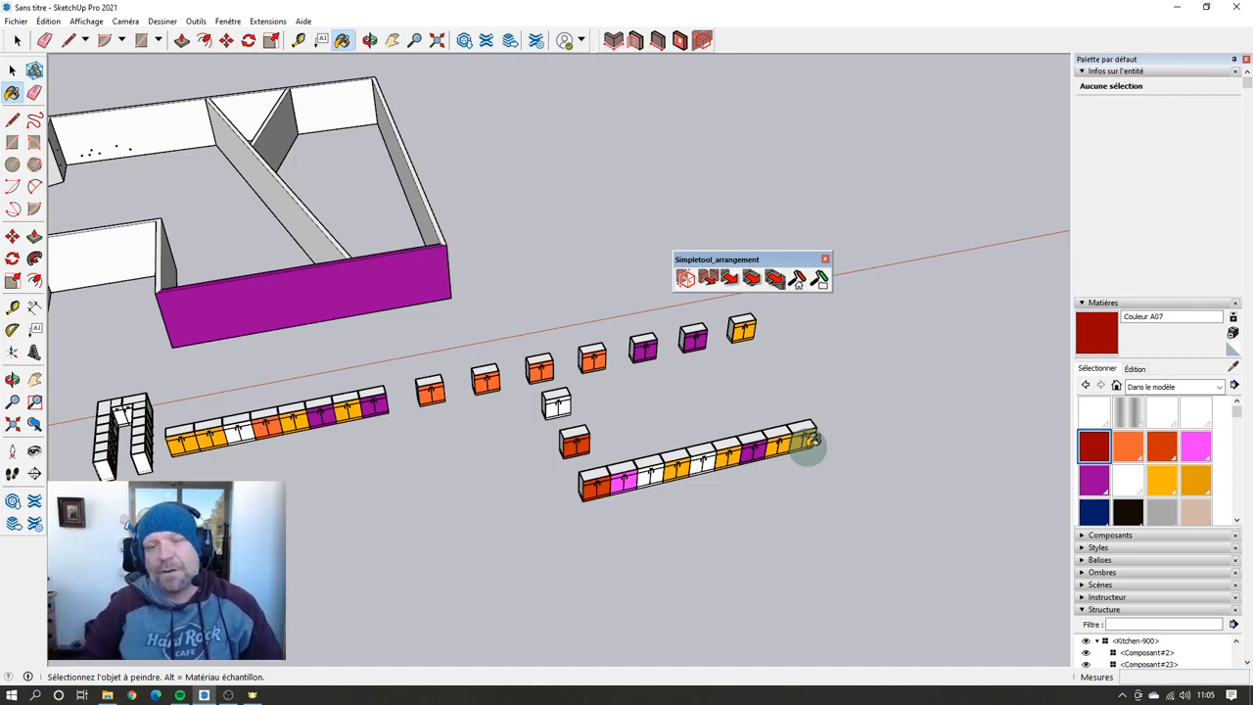
click(820, 281)
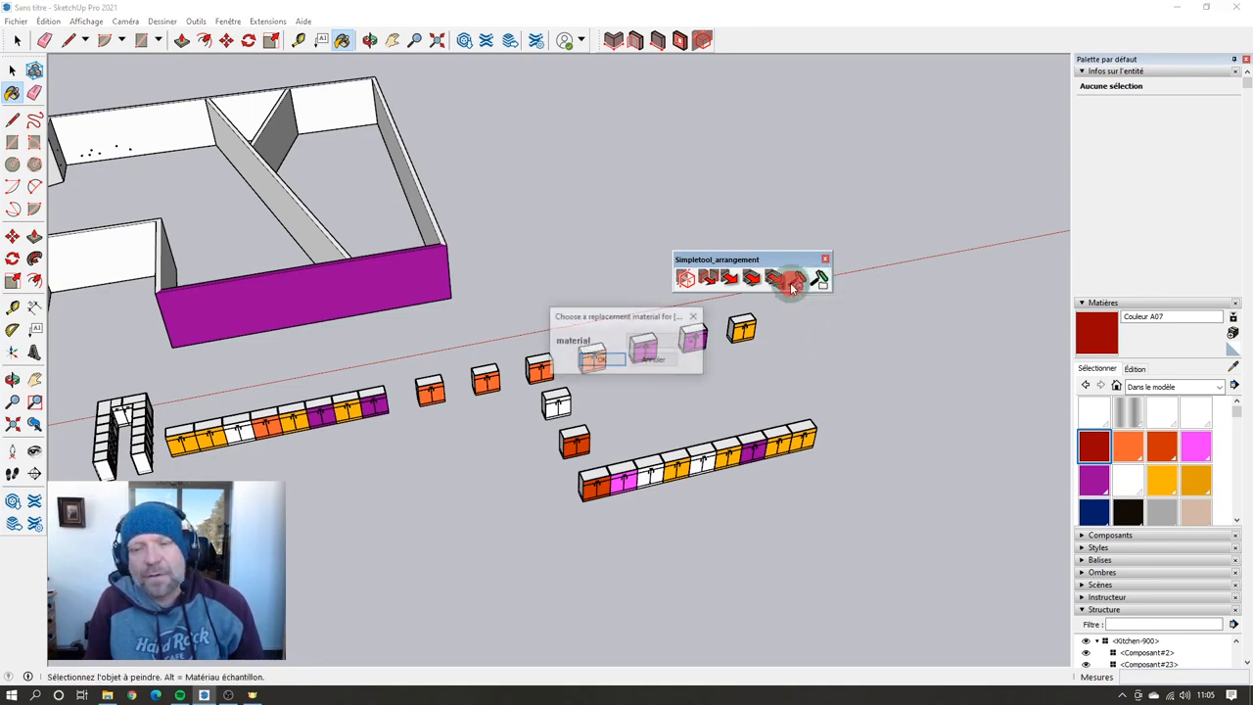
click(682, 341)
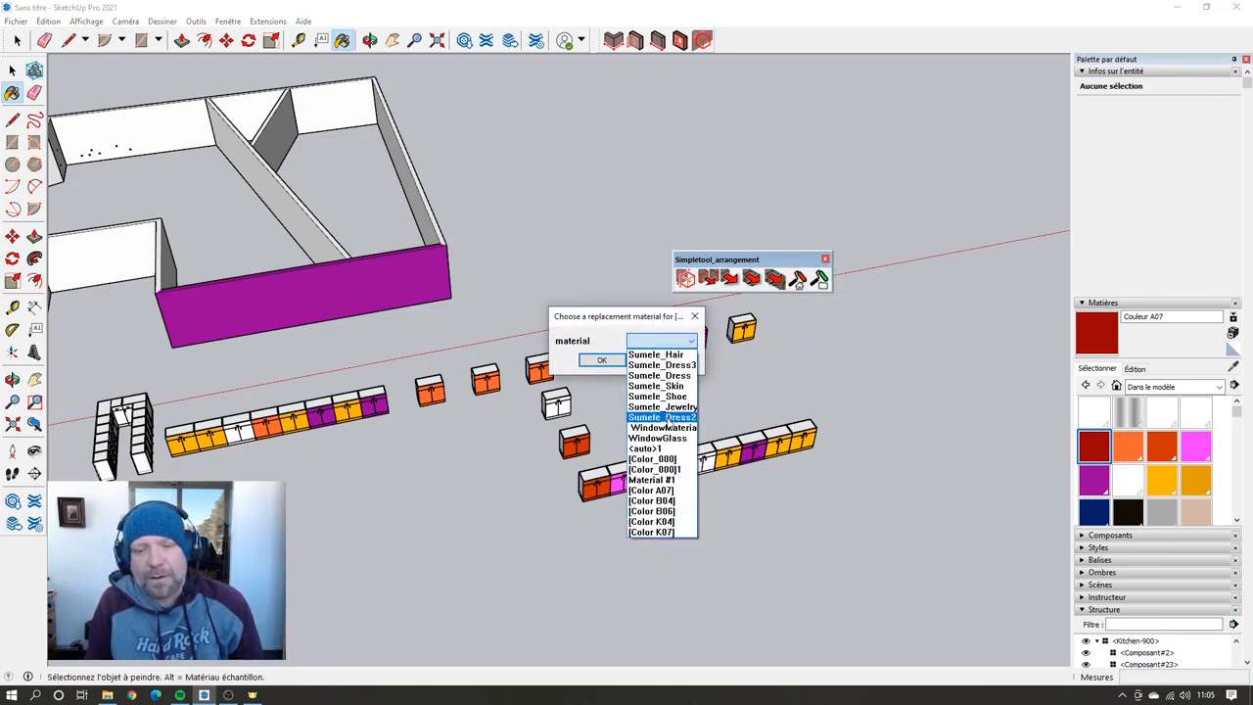
click(612, 329)
click(661, 362)
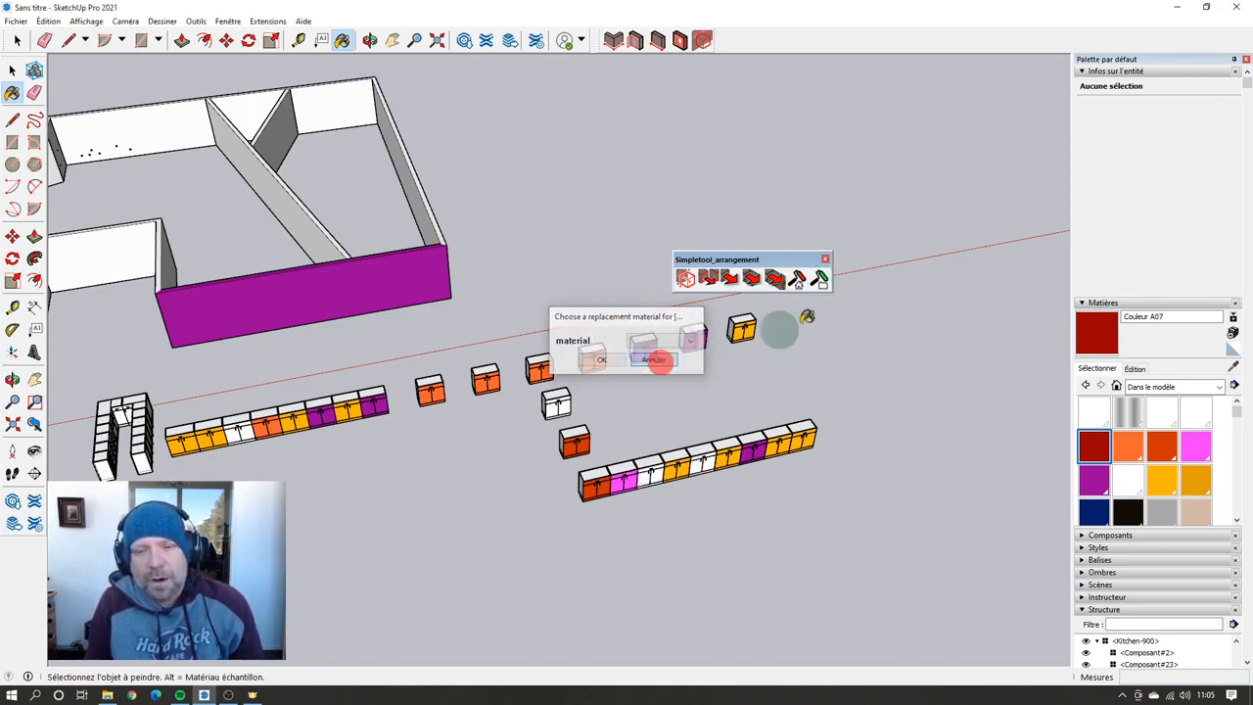
Step: Try to replace the sampled material with one from a materials folder
click(821, 281)
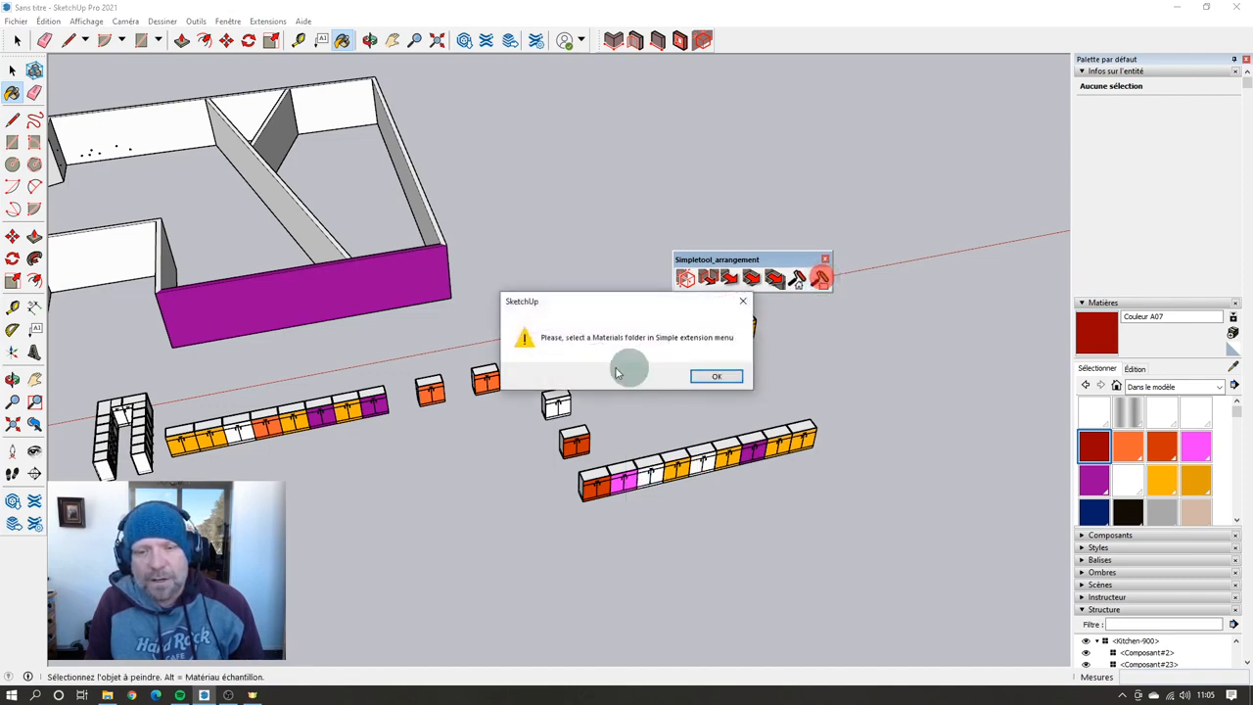
click(717, 375)
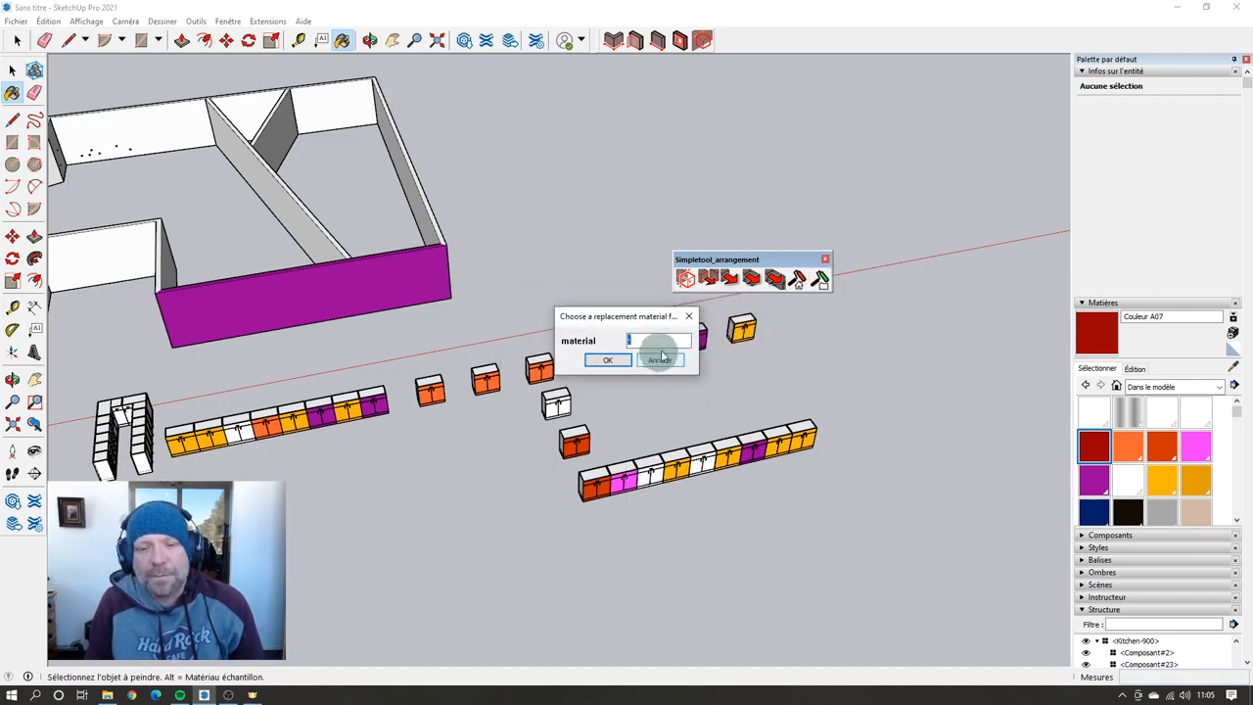
click(665, 339)
click(661, 361)
middle_drag(901, 431, 744, 413)
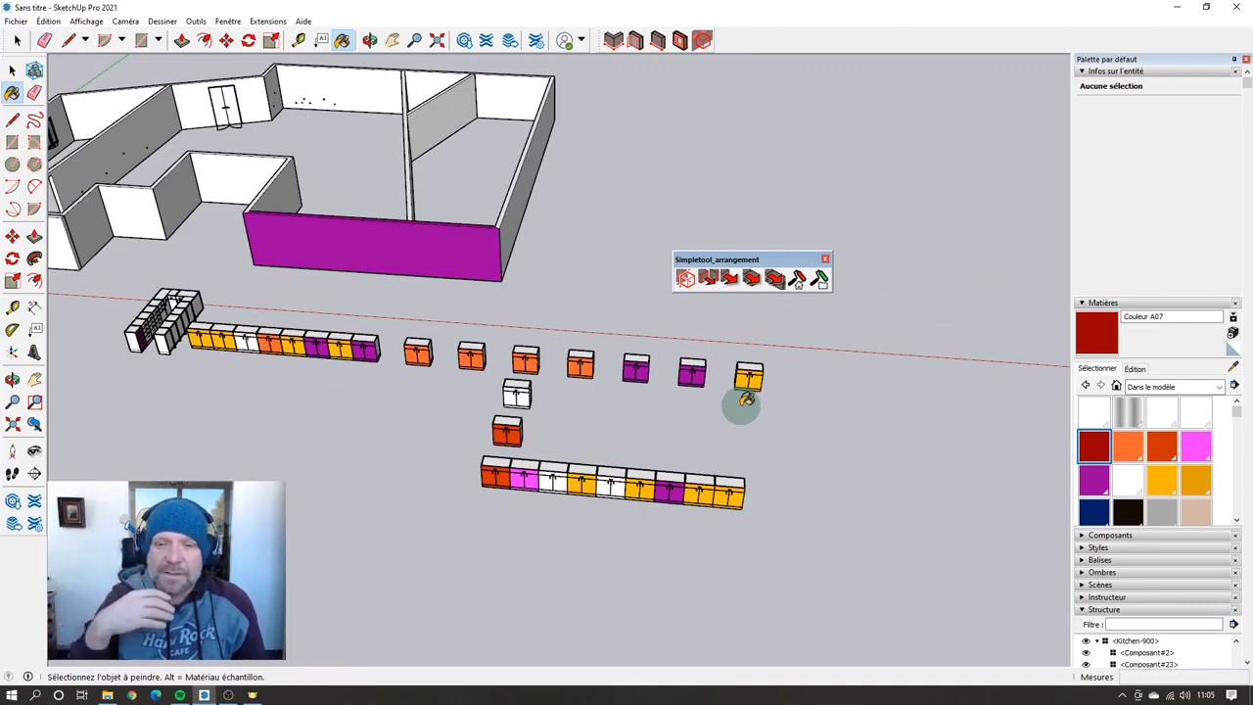
middle_drag(813, 452, 787, 434)
scroll(787, 426, down, 4)
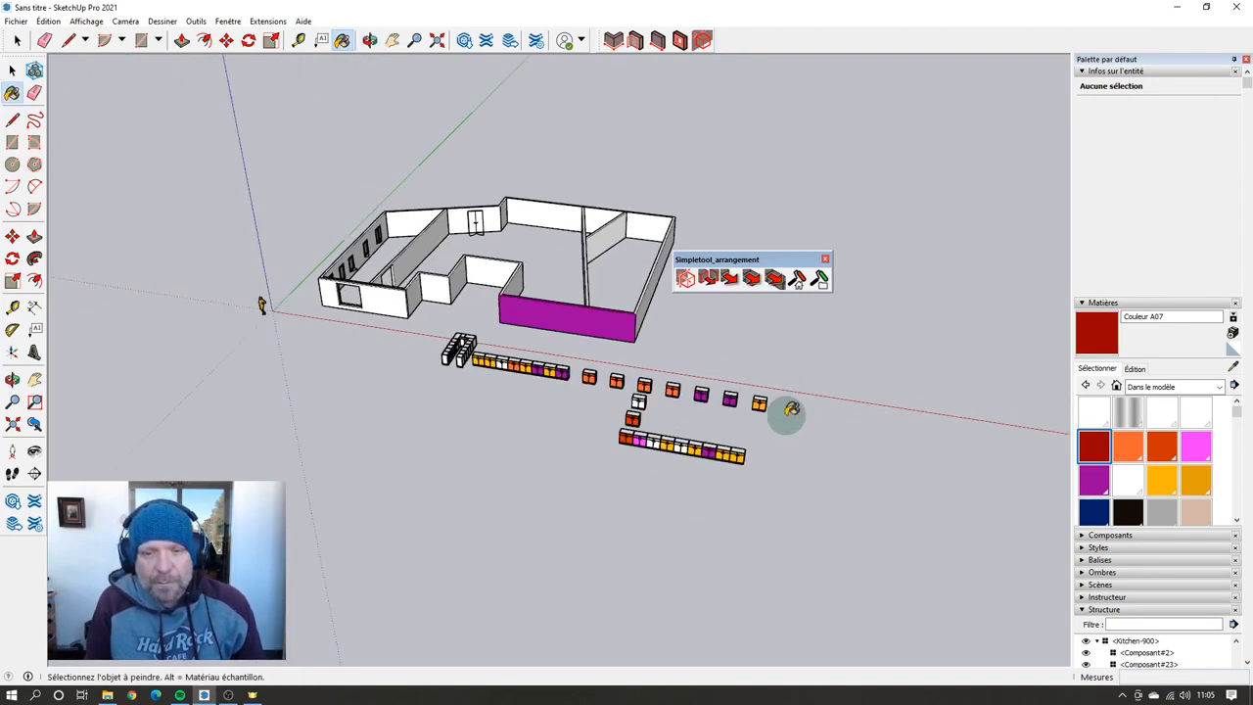
scroll(637, 404, up, 3)
scroll(881, 447, down, 4)
scroll(842, 466, up, 2)
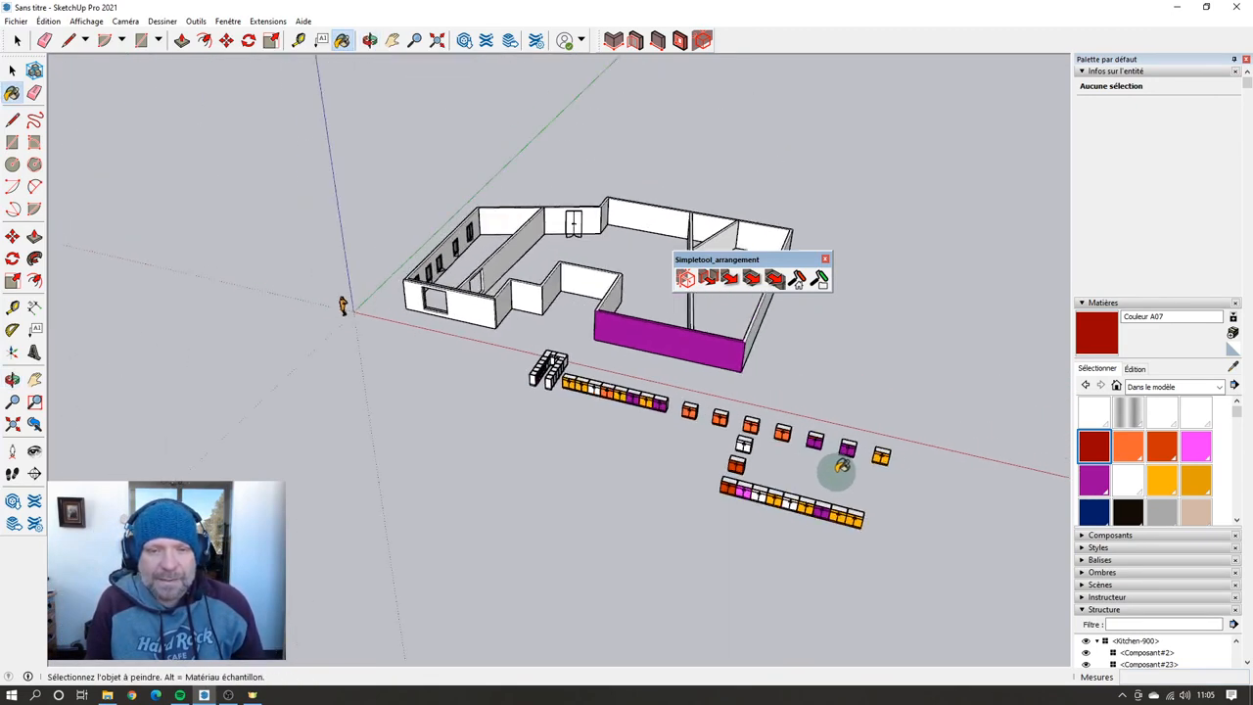